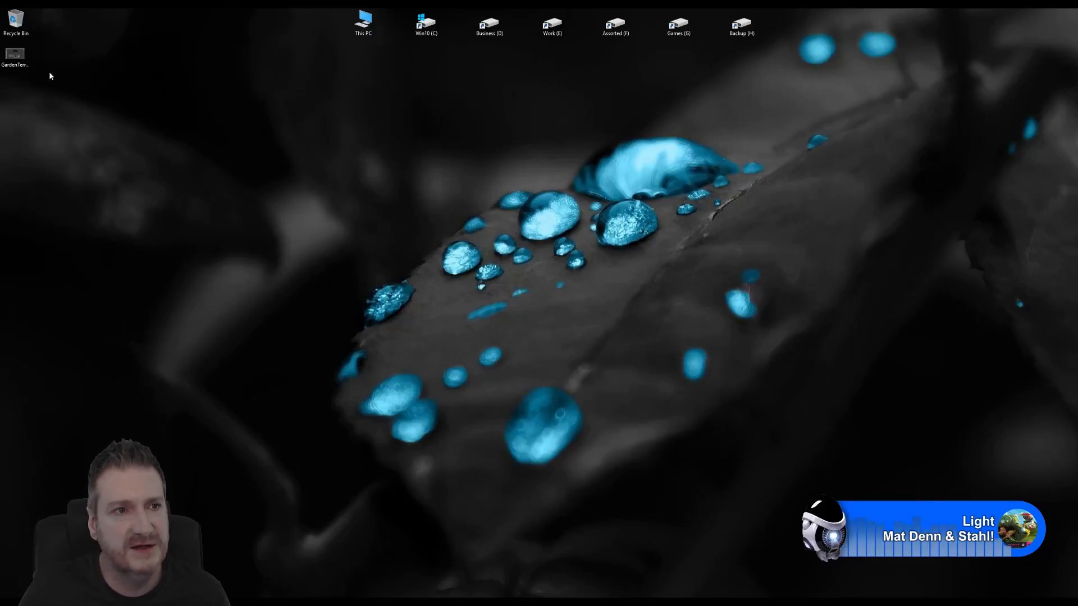
View the GardenTerraceModel.jpg reference image from the desktop and put it away.
double_click(16, 58)
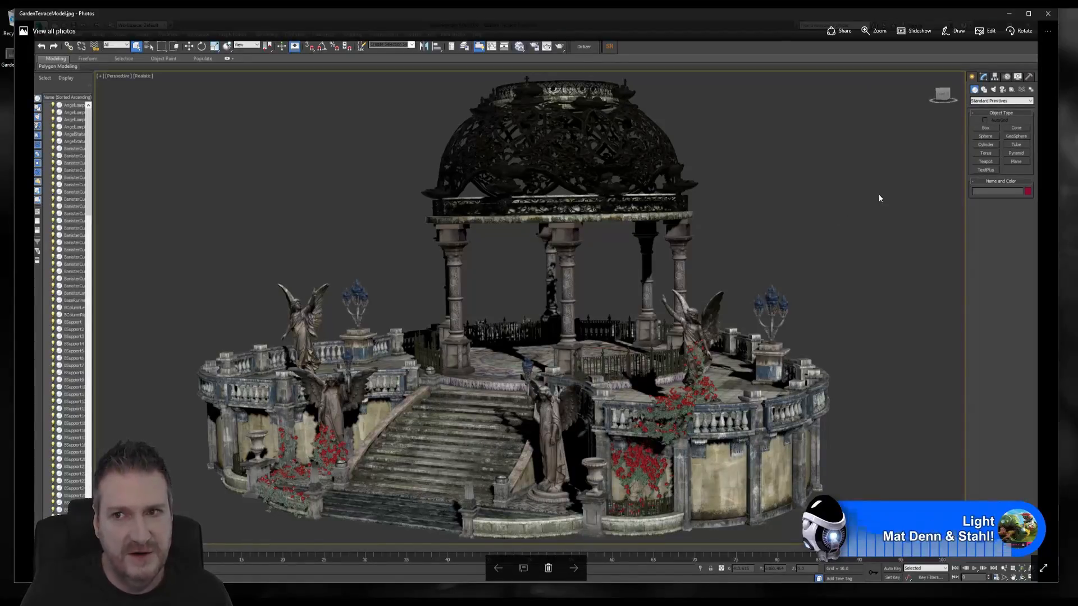
left_click(1020, 15)
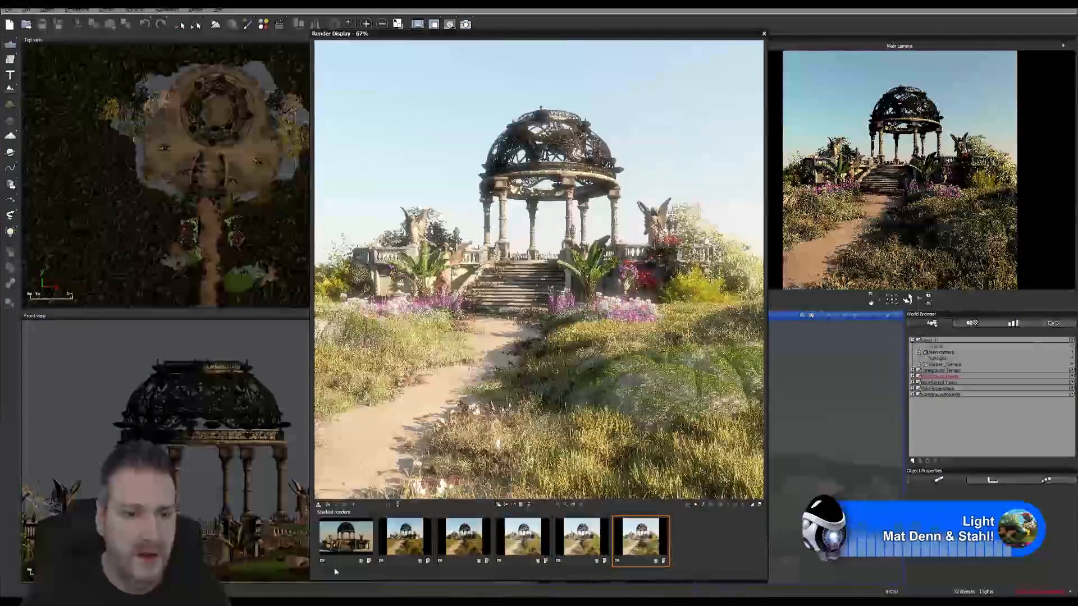
Compare the six stacked renders of the terrace scene one after another and close the render display.
left_click(344, 538)
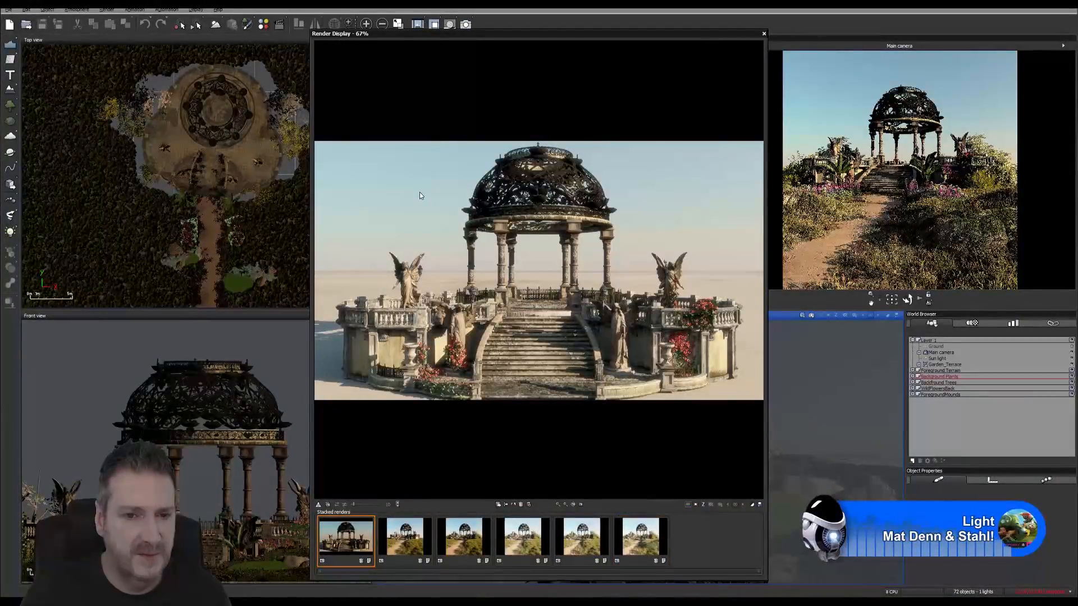
left_click(406, 539)
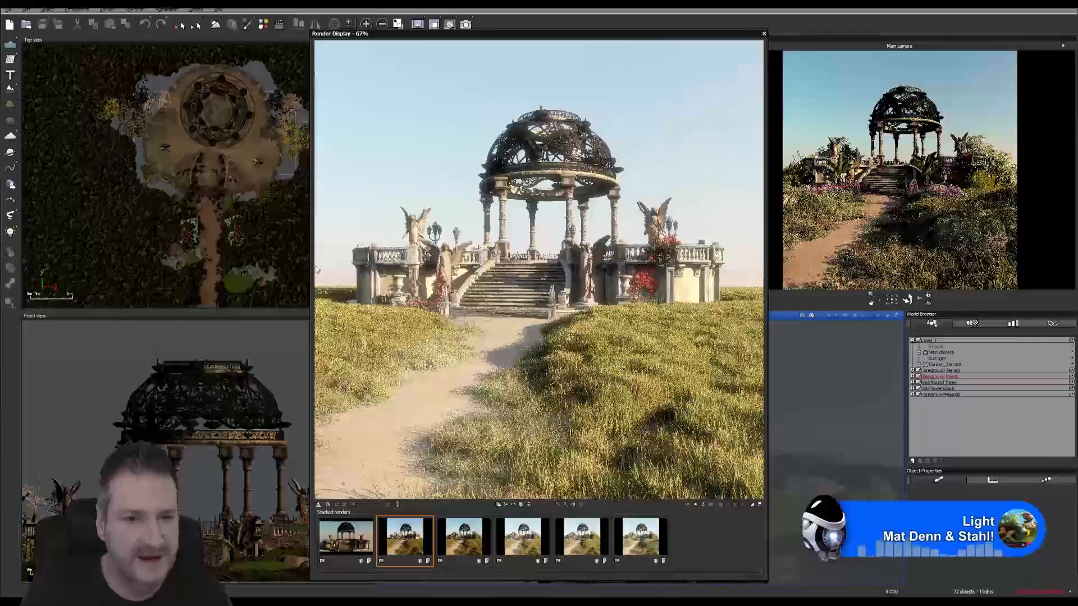
left_click(463, 536)
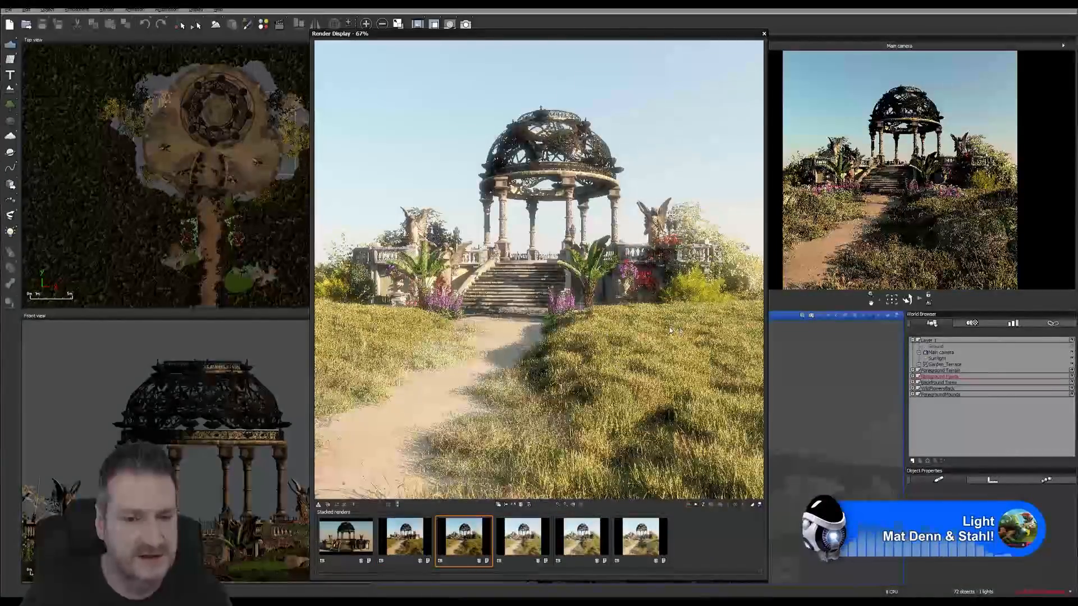
left_click(522, 538)
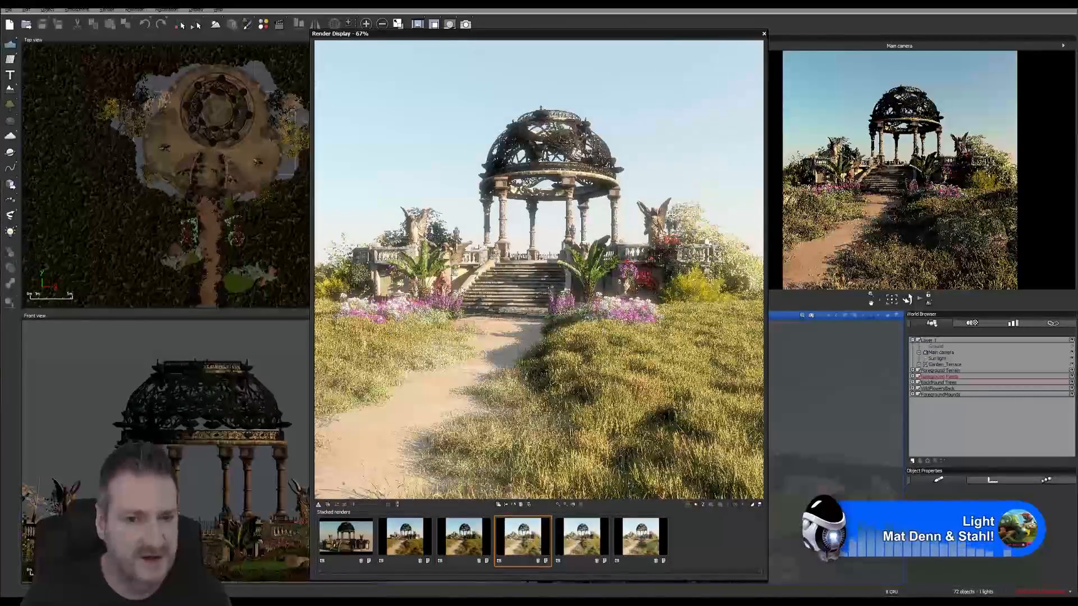
left_click(570, 528)
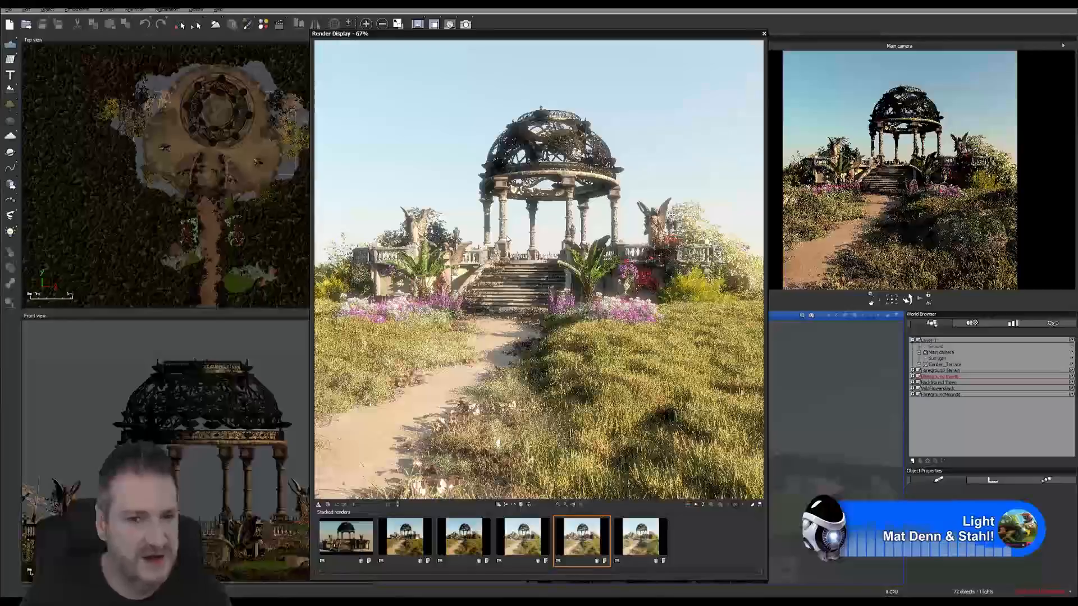
left_click(643, 540)
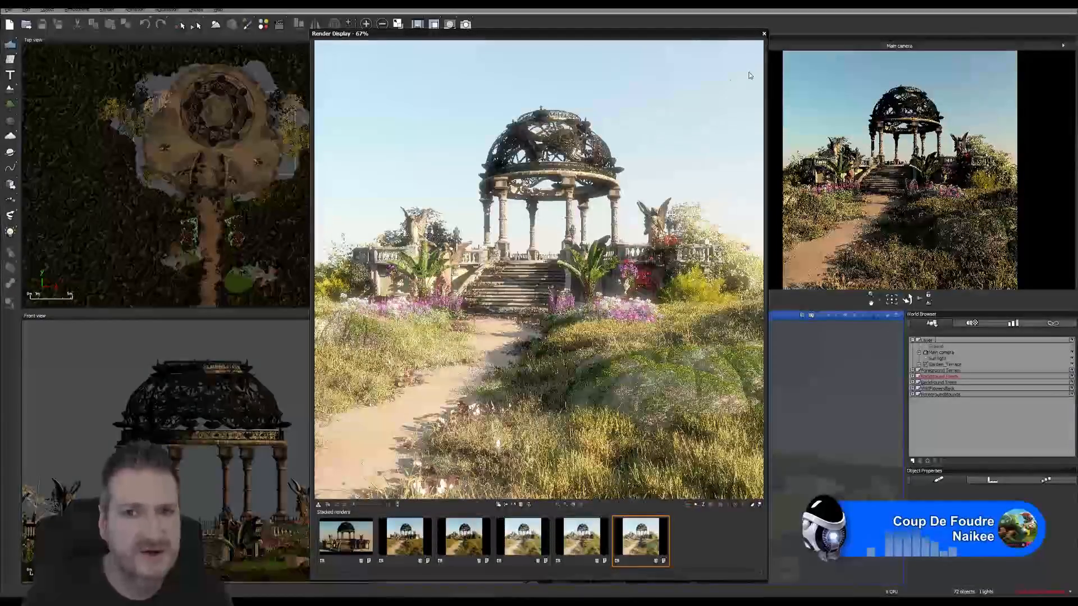
left_click(763, 34)
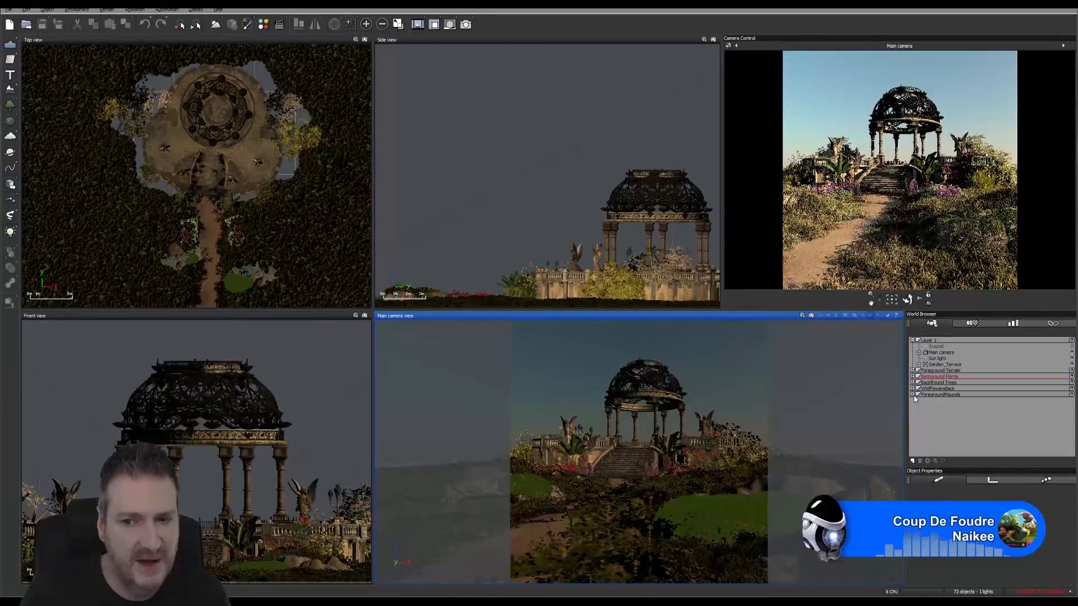
Add a new layer to the scene and rename it Hero Trees.
left_click(912, 462)
left_click(928, 402)
right_click(930, 402)
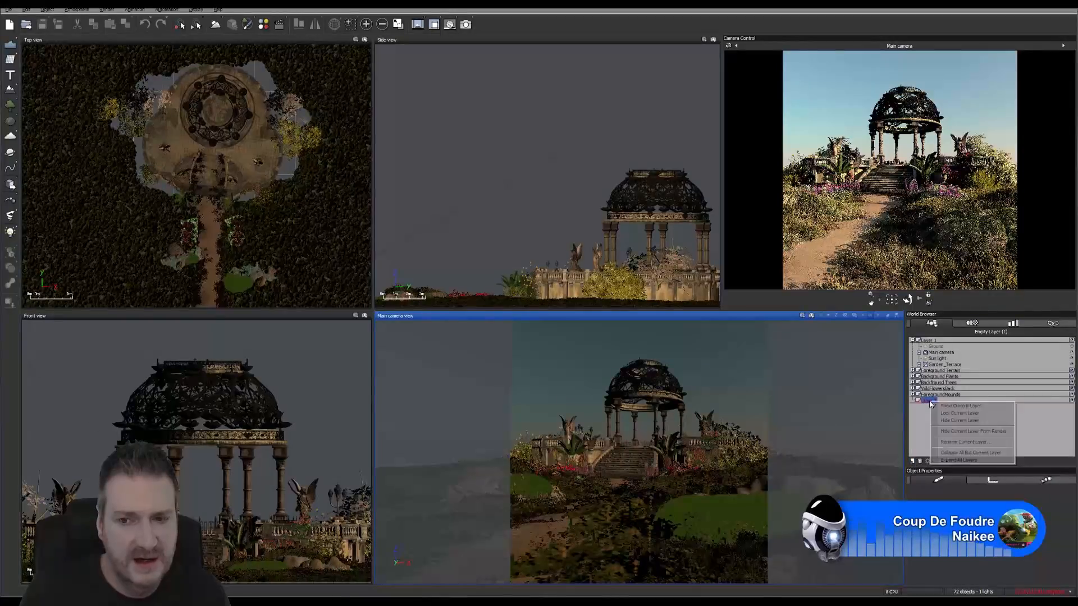
left_click(961, 442)
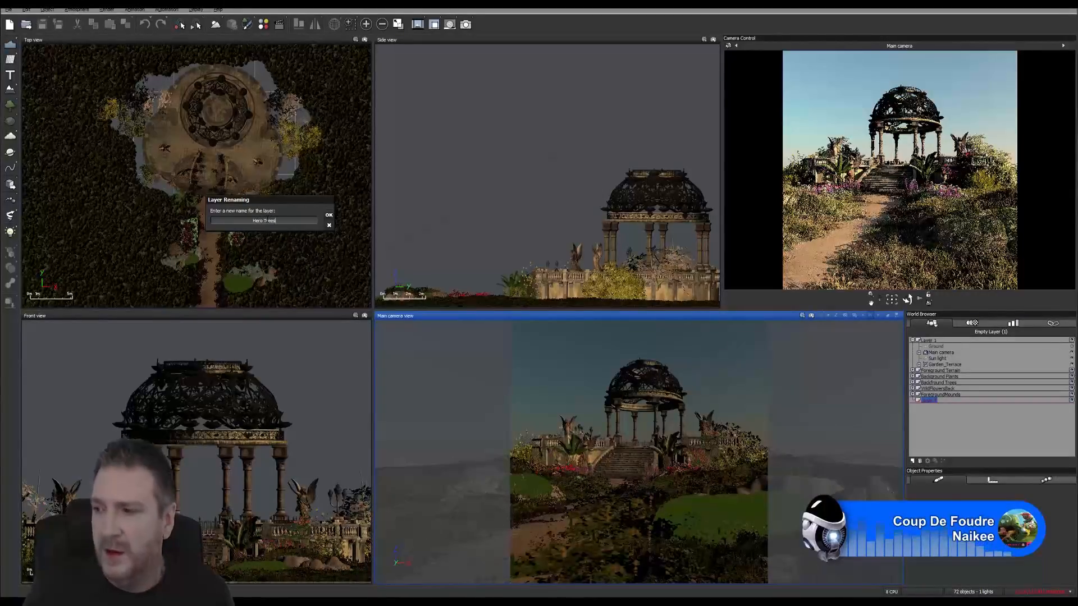
left_click(329, 215)
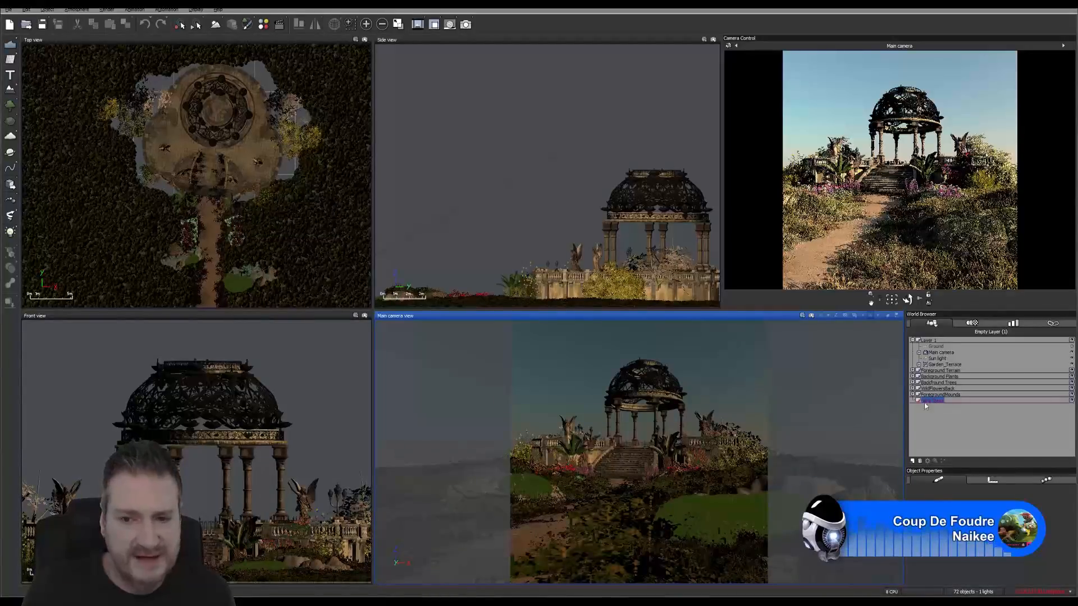
Start importing an object and browse to the Garden Terrace folder inside Models PortFolio on the Work (E:) drive.
left_click(10, 11)
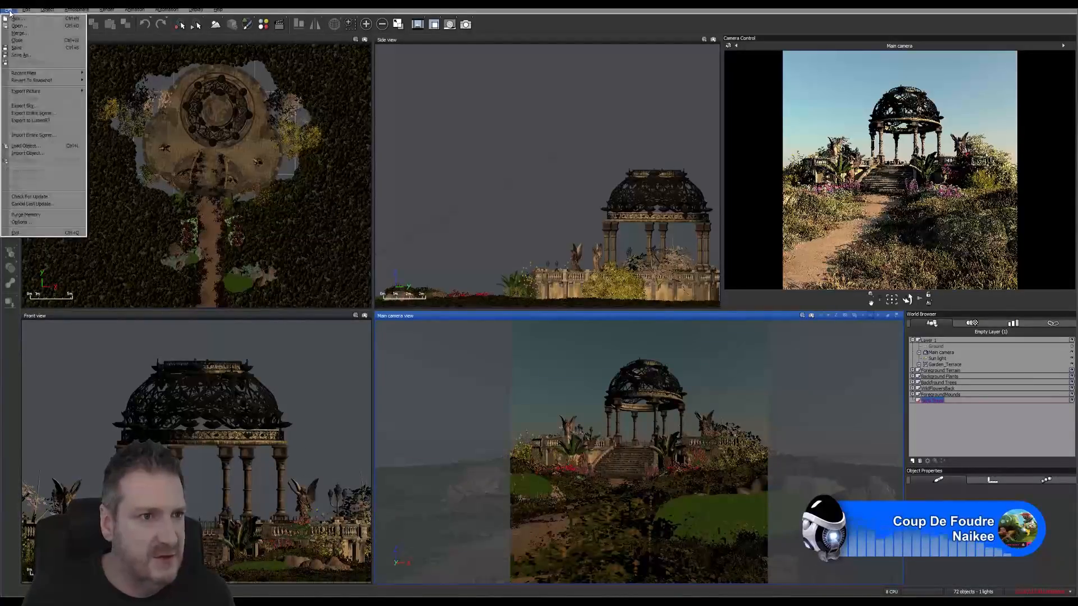
left_click(30, 155)
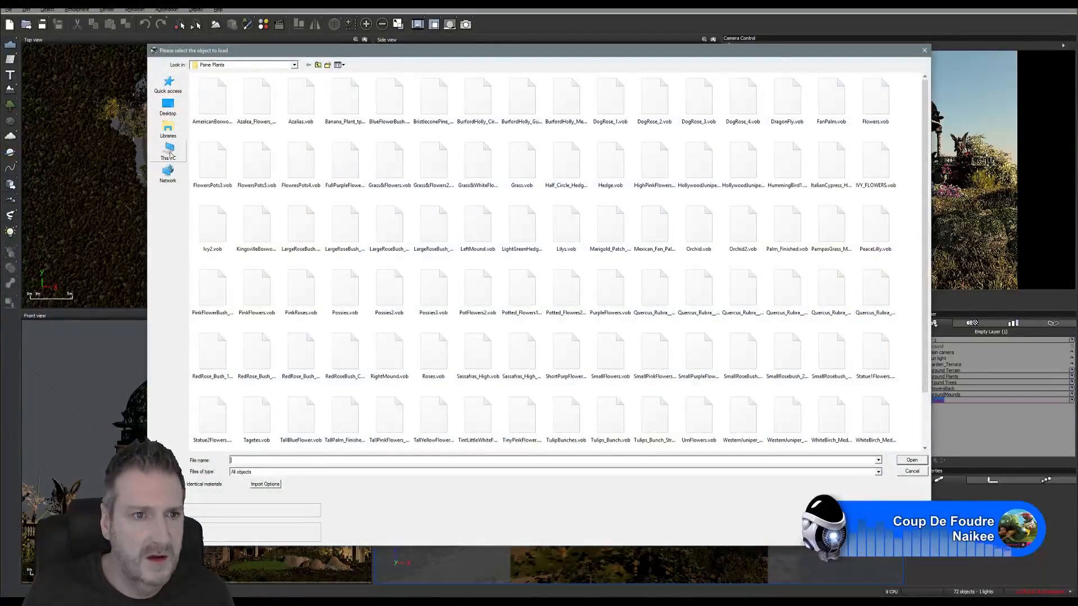
left_click(170, 153)
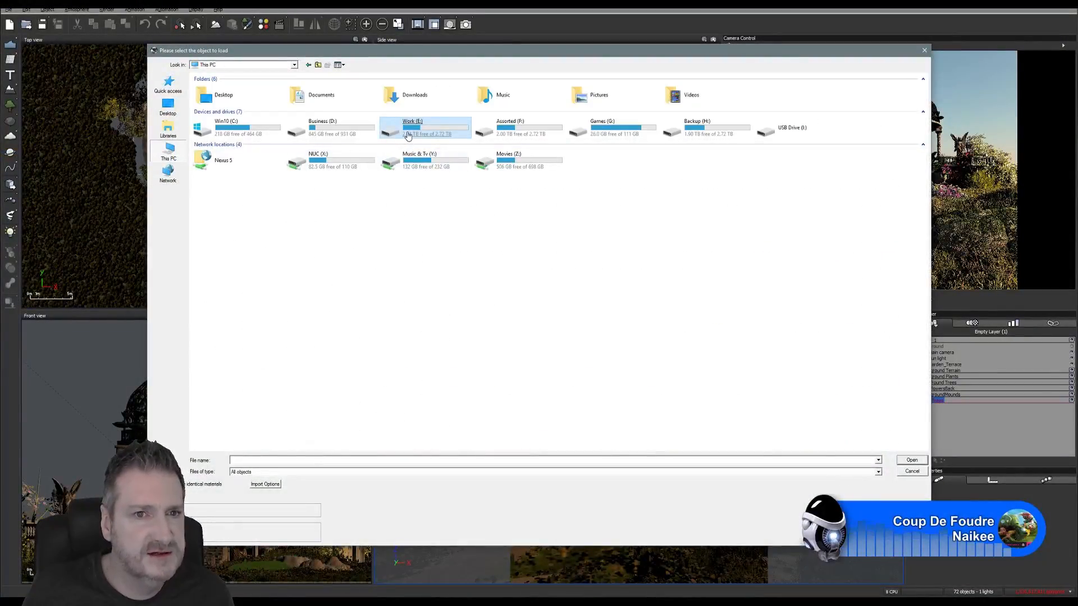
double_click(409, 133)
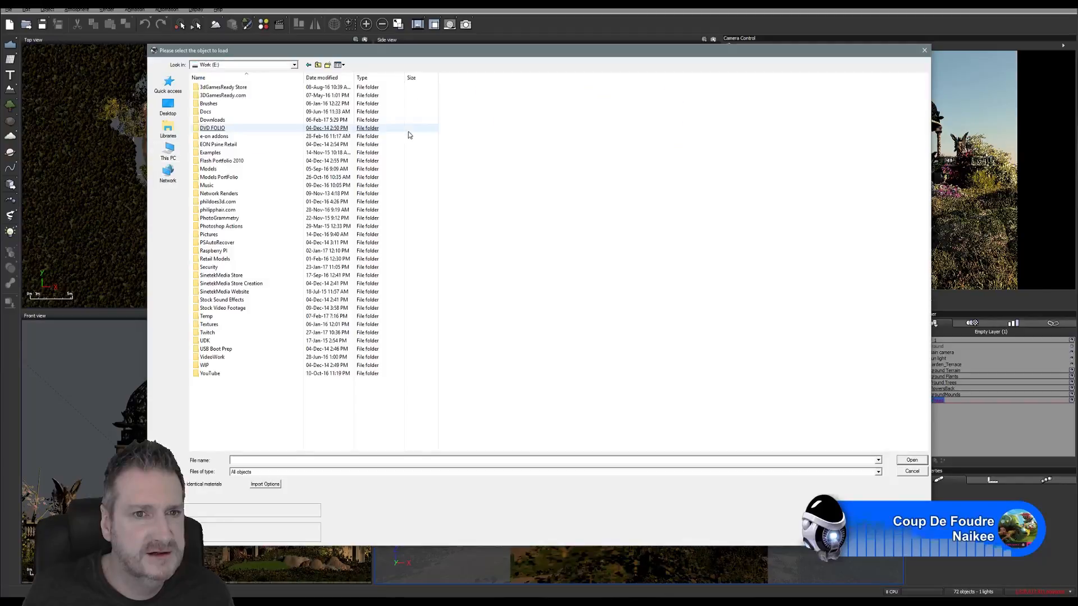
left_click(219, 177)
double_click(219, 178)
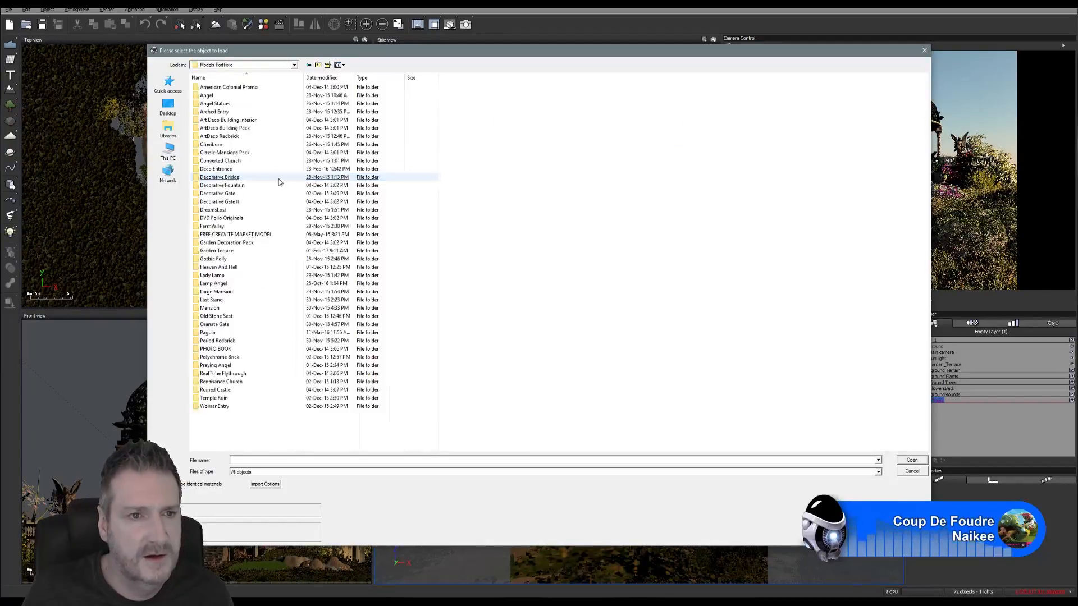
left_click(224, 253)
double_click(225, 252)
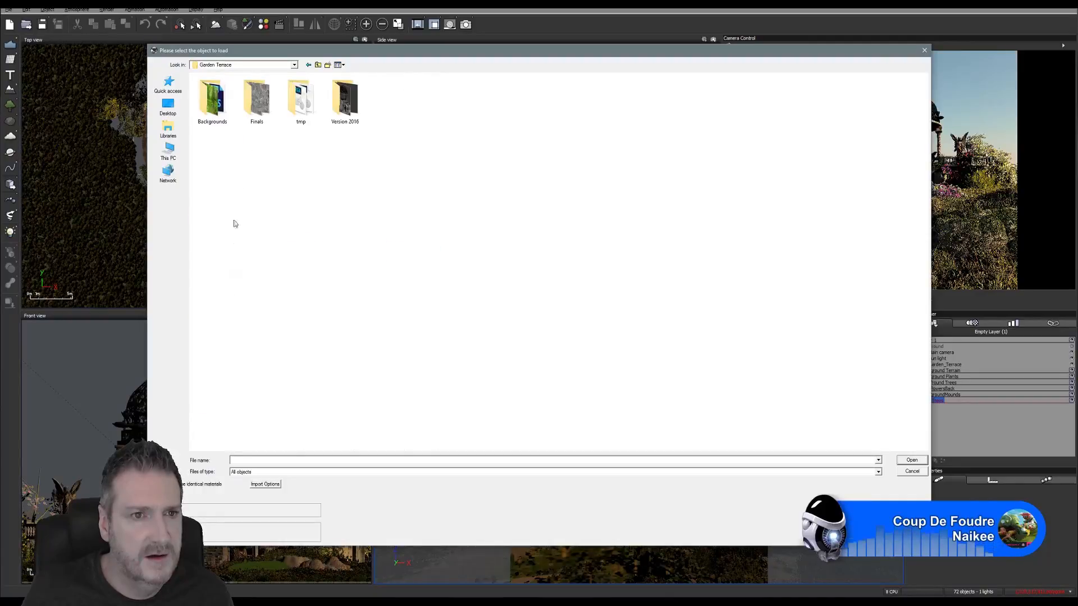
Import GardenTerraceLeftTree.obj from the Trees folder inside Finals.
left_click(253, 107)
key("Return")
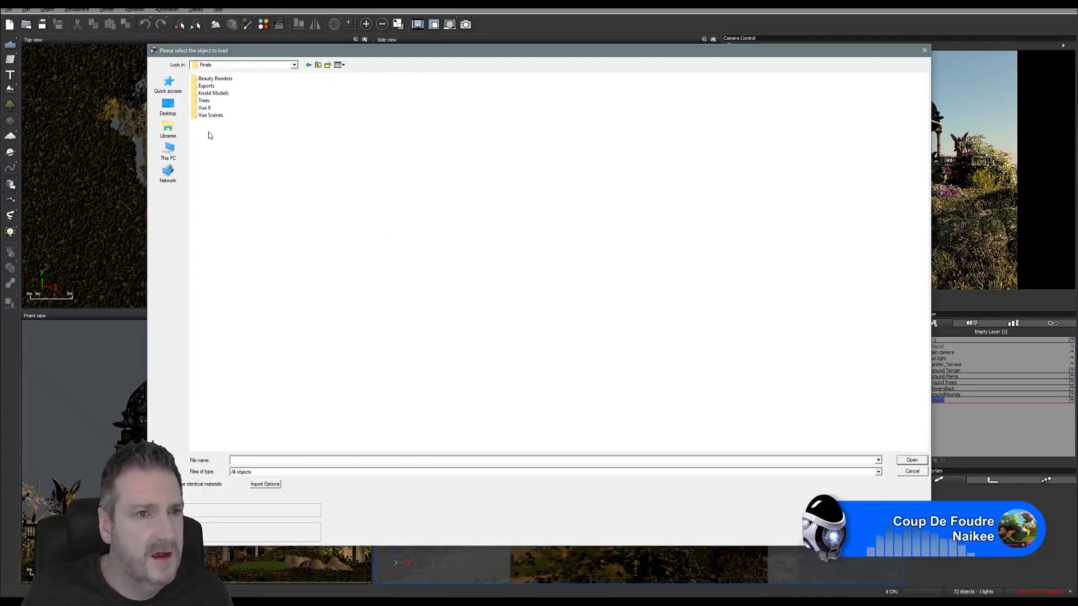
left_click(205, 100)
key("Return")
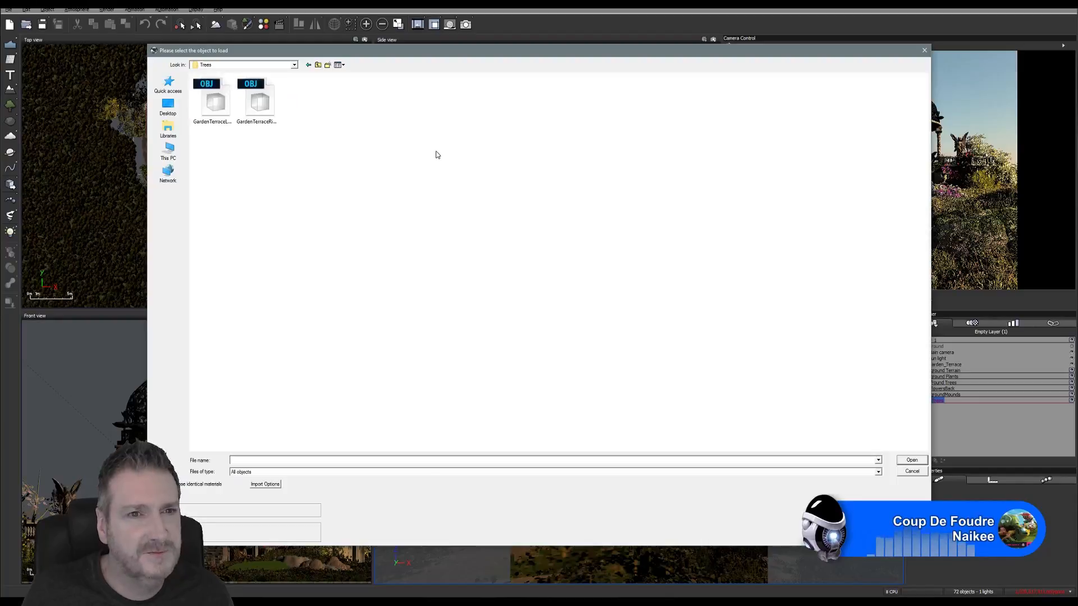
left_click(213, 101)
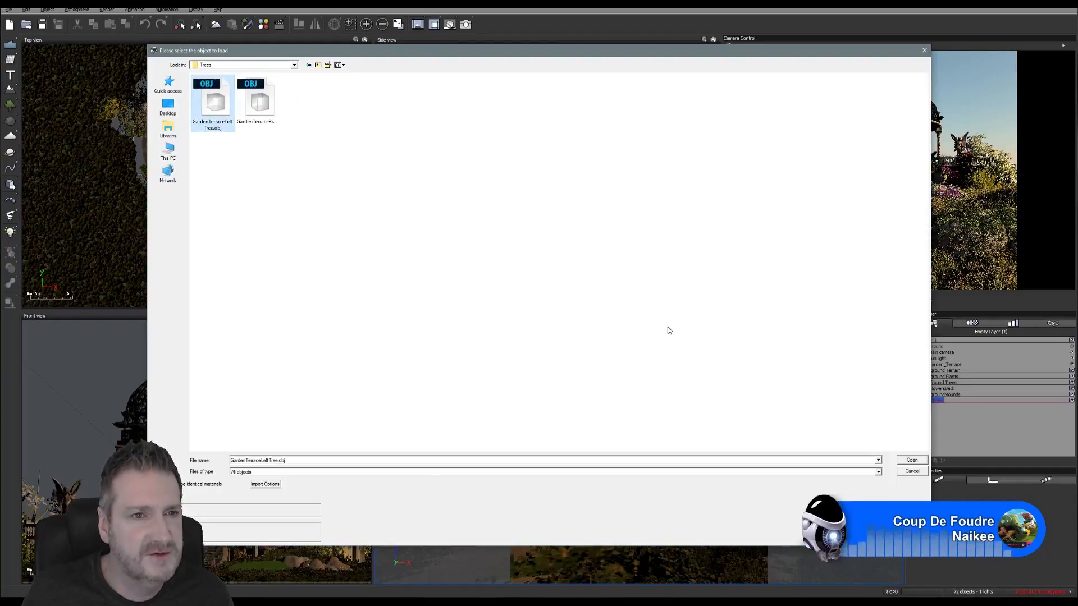
key("Return")
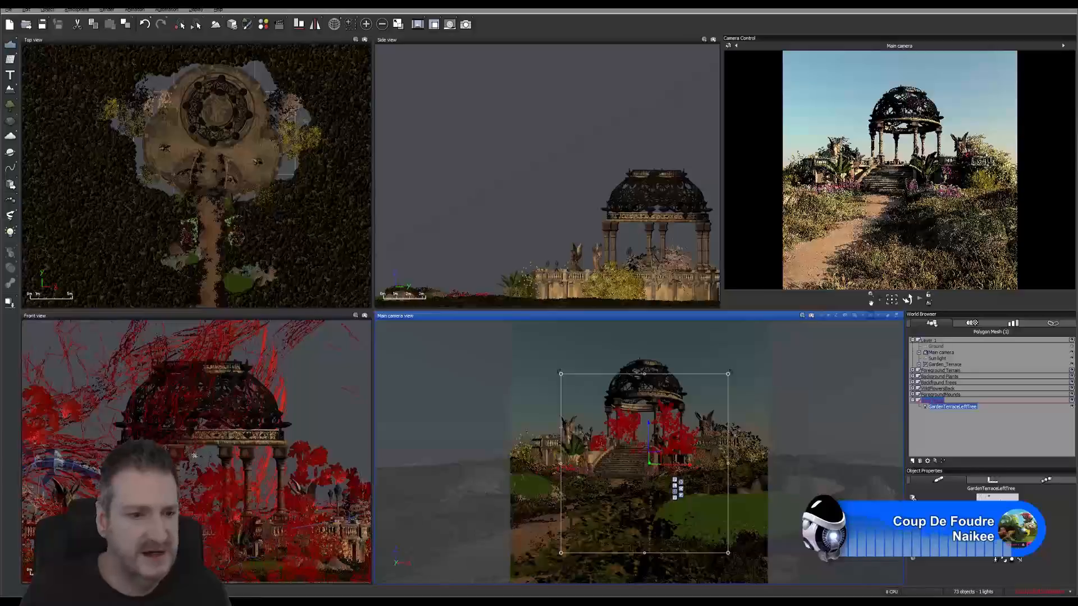
Locate the imported tree beyond the terrace in the top and side views and raise it above the ground.
scroll(152, 206, "down", 3)
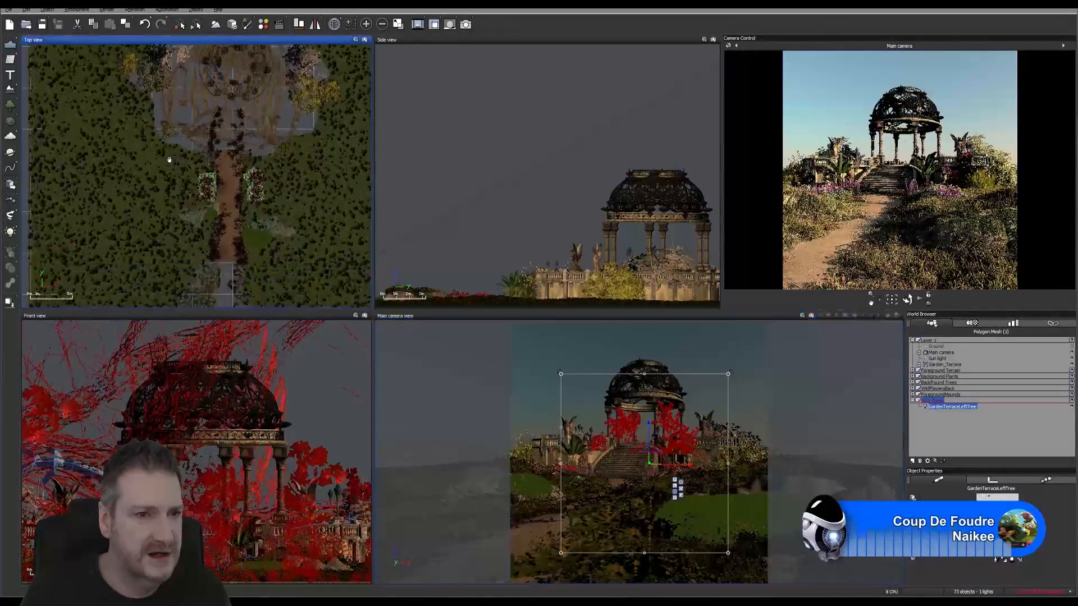
scroll(171, 172, "down", 4)
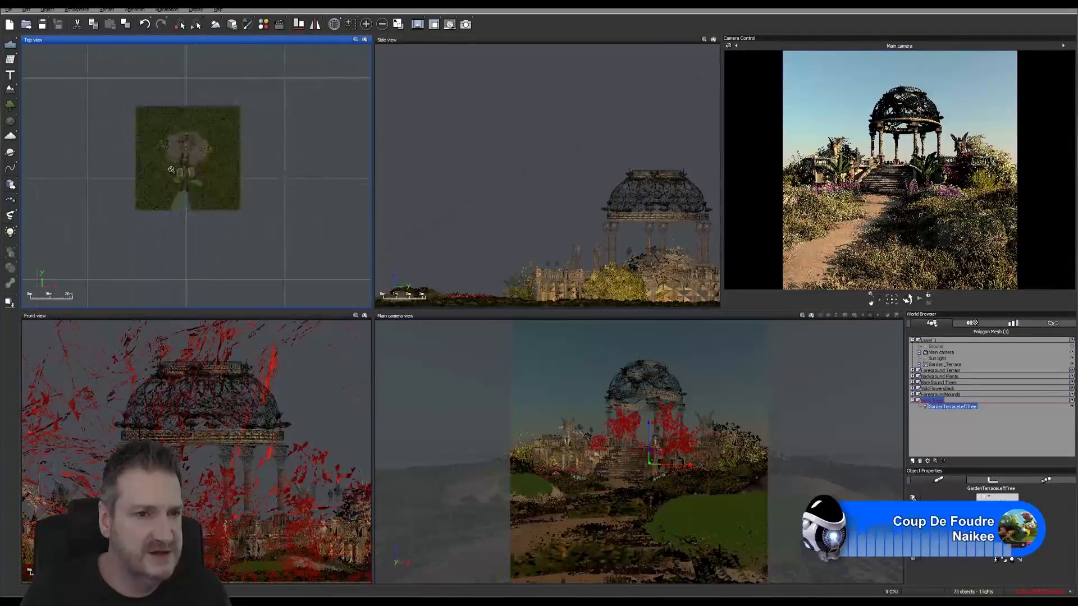
scroll(250, 219, "down", 2)
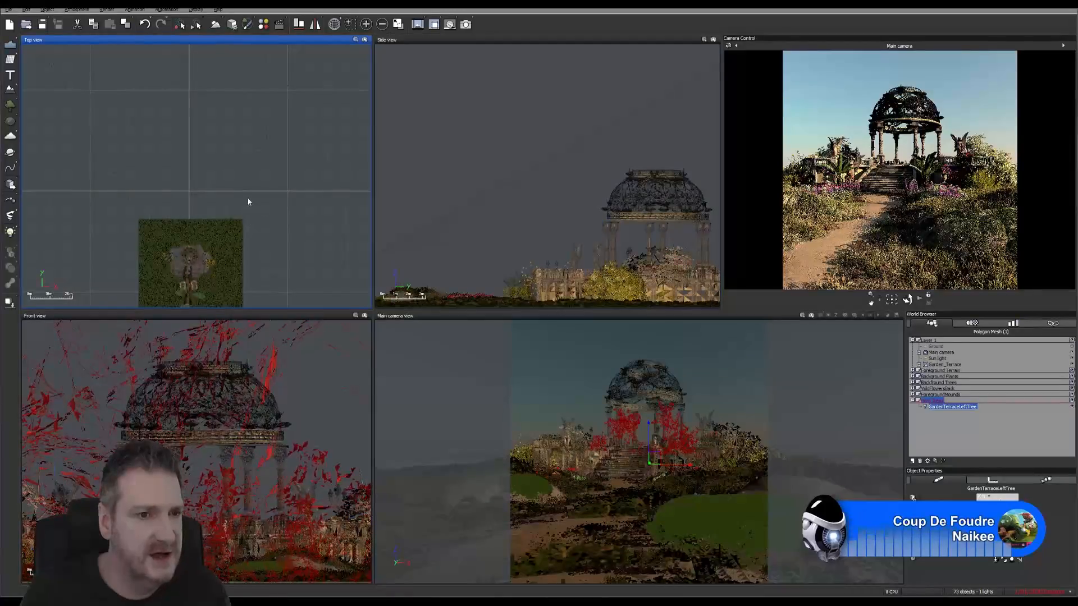
right_click_drag(238, 117, 228, 201)
right_click_drag(229, 156, 224, 200)
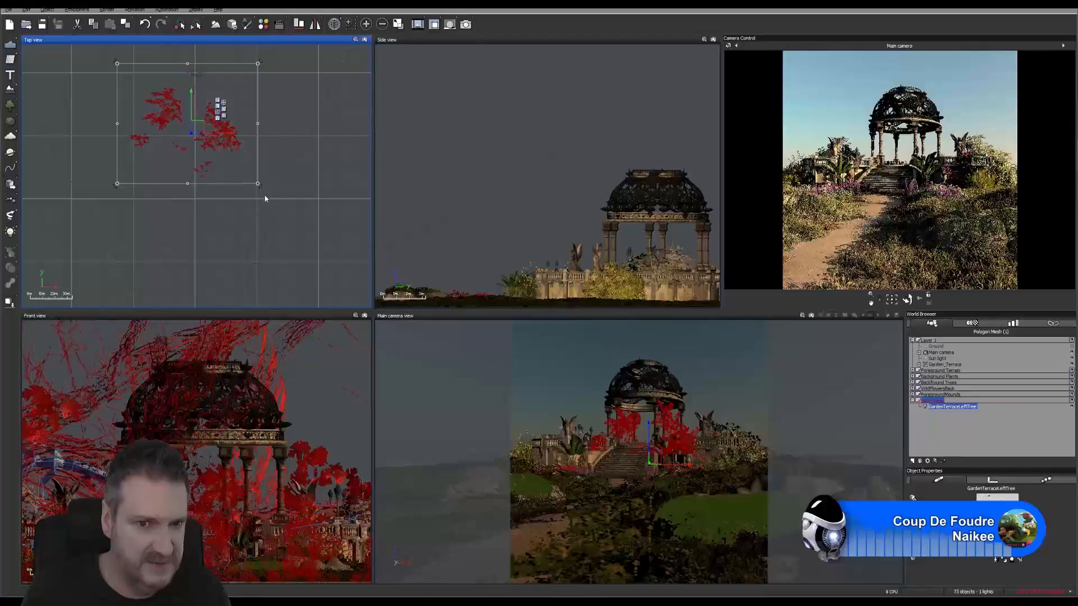
right_click_drag(501, 148, 464, 140)
scroll(503, 161, "down", 5)
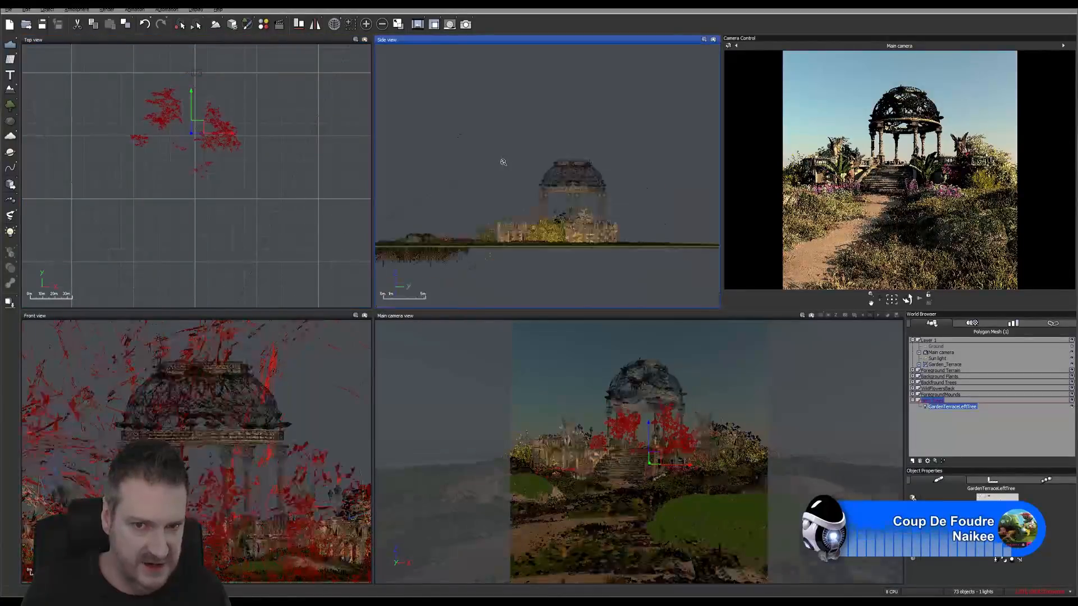
right_click_drag(652, 159, 473, 160)
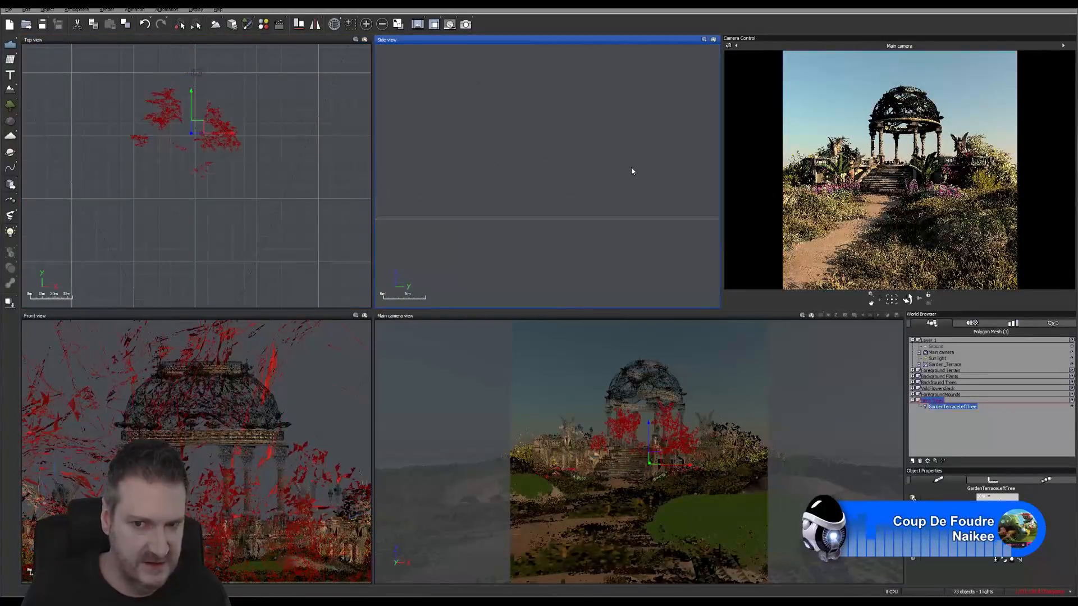
scroll(511, 169, "down", 3)
scroll(512, 172, "down", 2)
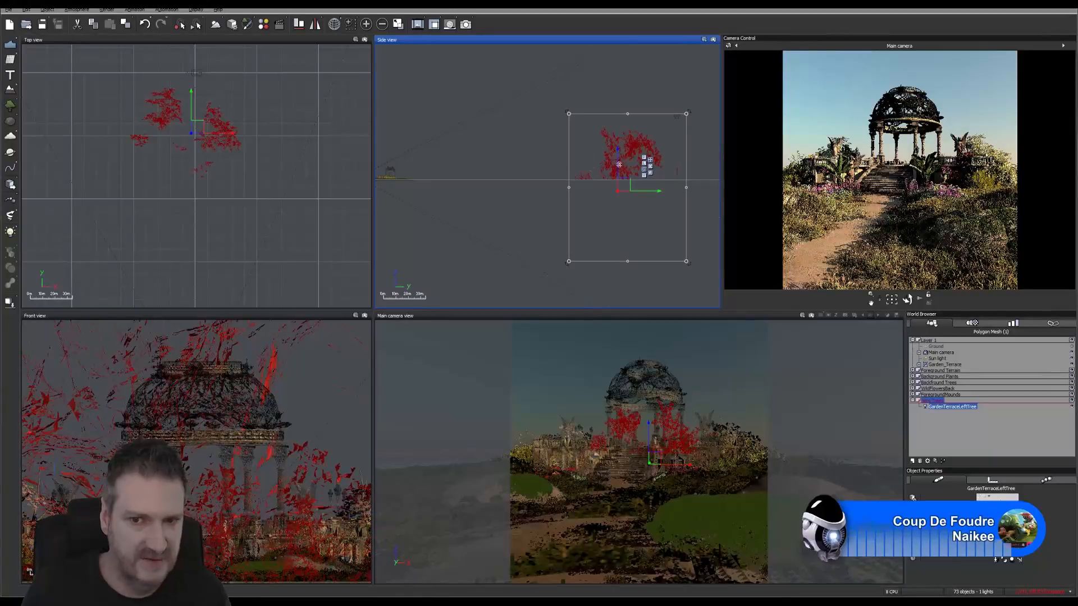
left_click_drag(614, 161, 624, 110)
Rotate the tree in the side view until it stands upright.
right_click_drag(535, 153, 457, 194)
scroll(572, 175, "up", 2)
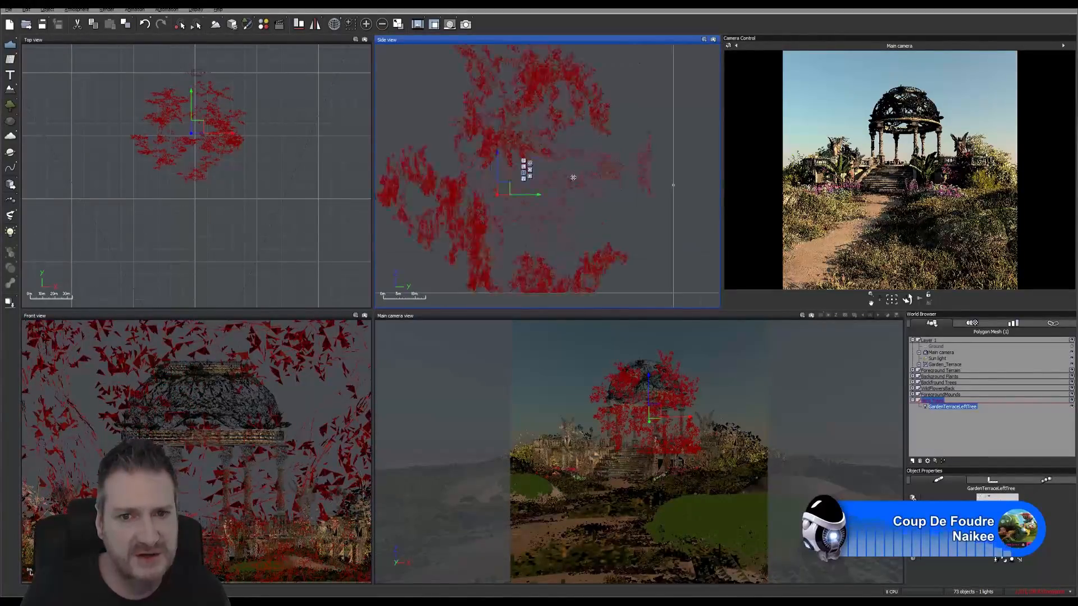
left_click(530, 172)
scroll(522, 171, "down", 2)
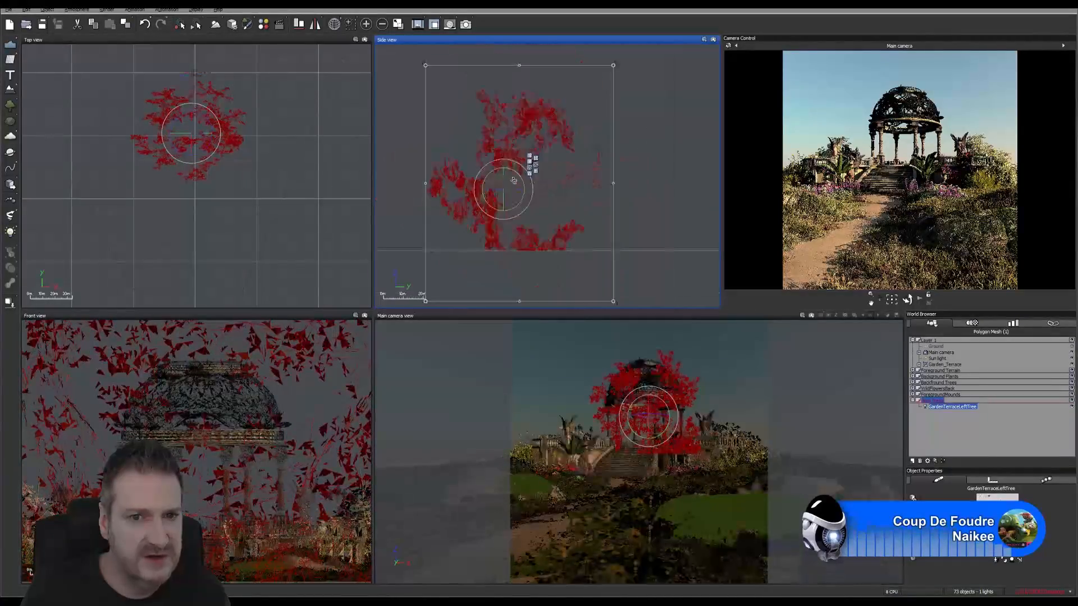
left_click_drag(517, 176, 551, 235)
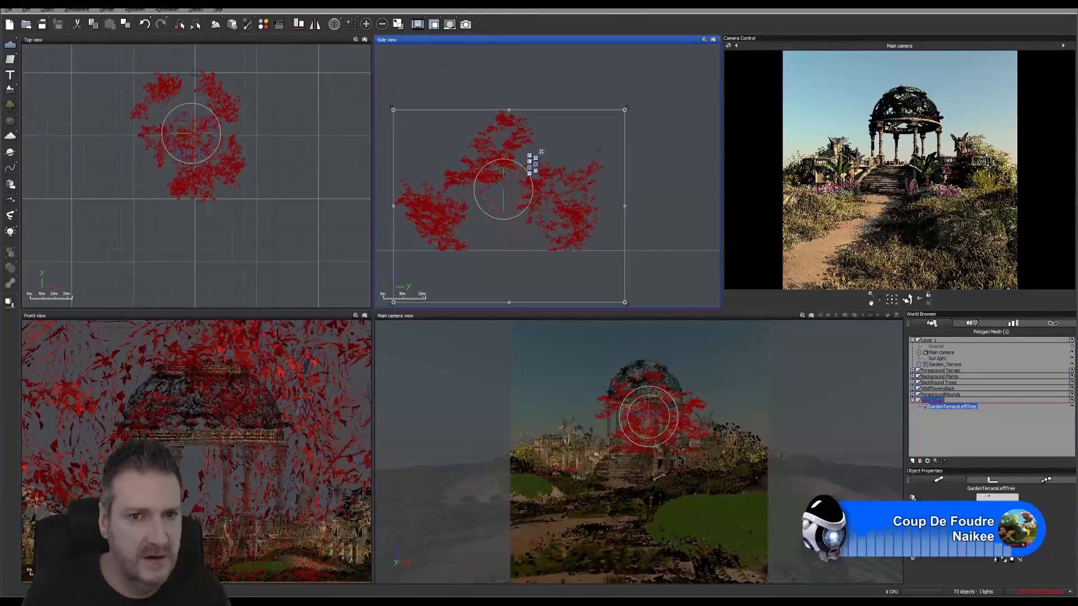
Move the upright tree up until its trunk base sits at ground level, and return to the desktop.
left_click(536, 162)
left_click_drag(517, 168, 517, 130)
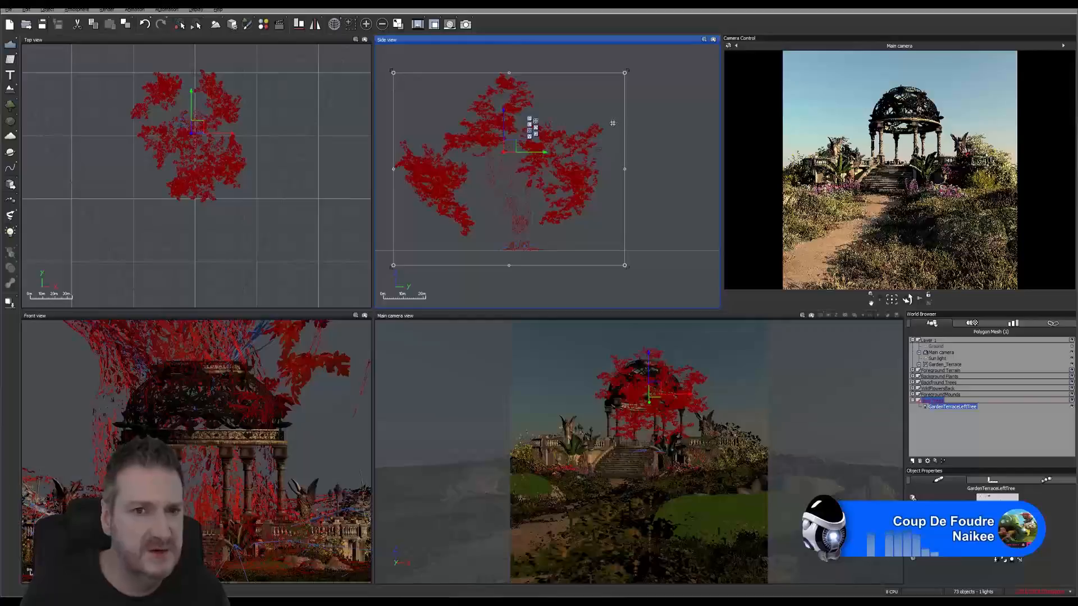
left_click(666, 191)
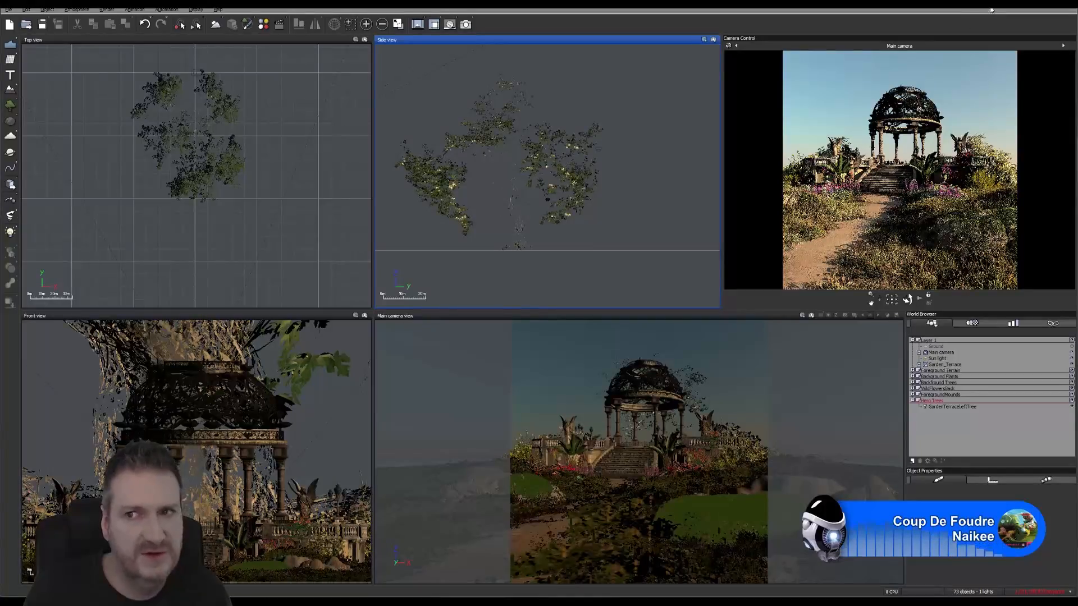
left_click(1029, 4)
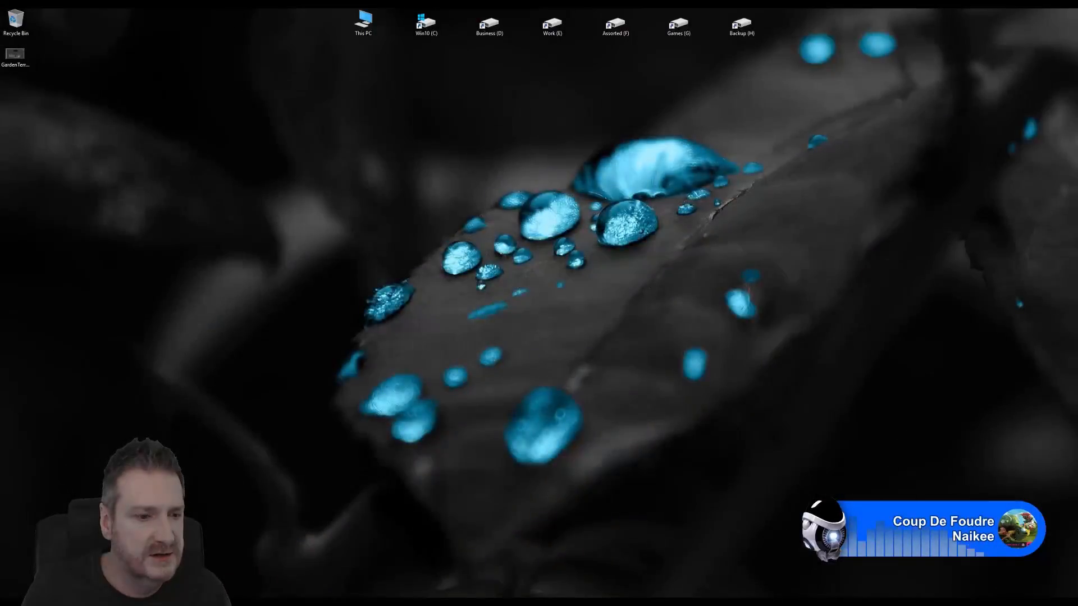
Launch SpeedTree, open the recent file GardenTerraceRightTree.spm and frame the whole tree.
key("super")
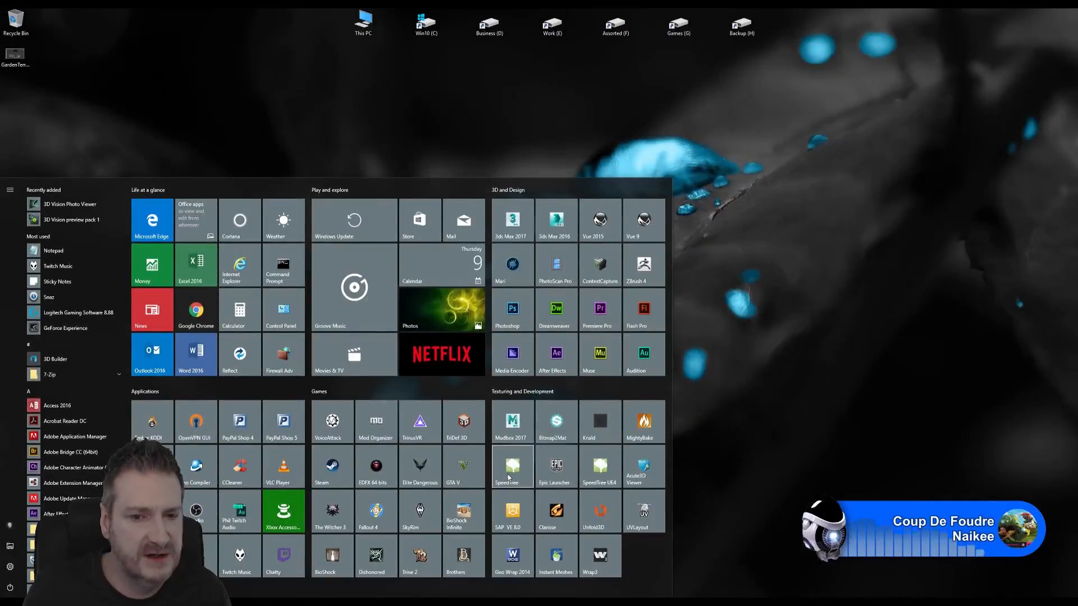
left_click(508, 476)
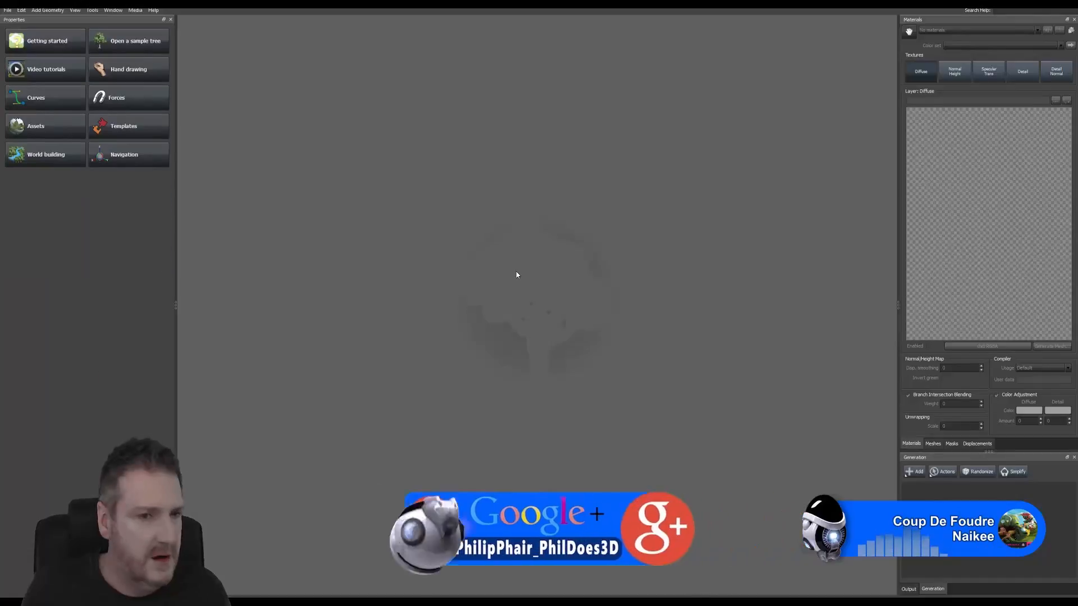
left_click(8, 10)
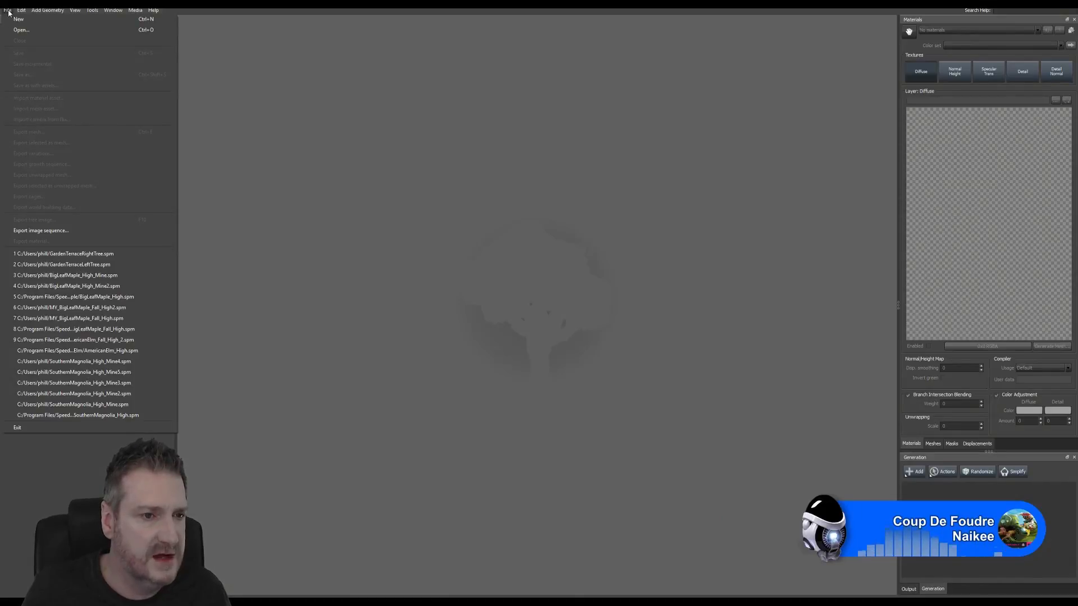
left_click(100, 254)
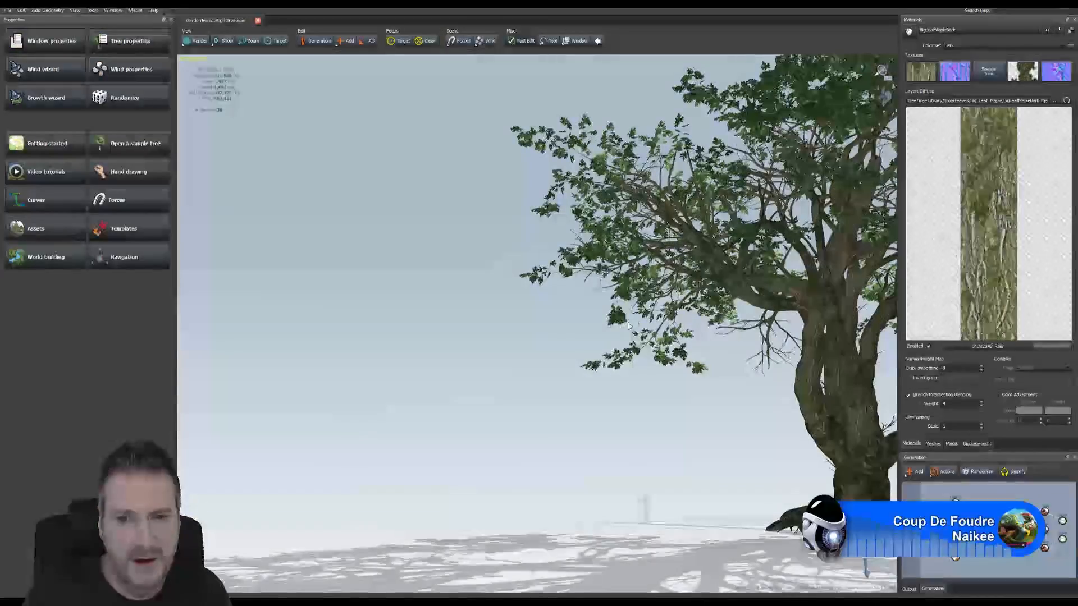
left_click_drag(600, 326, 521, 387)
scroll(597, 354, "up", 3)
scroll(597, 354, "down", 5)
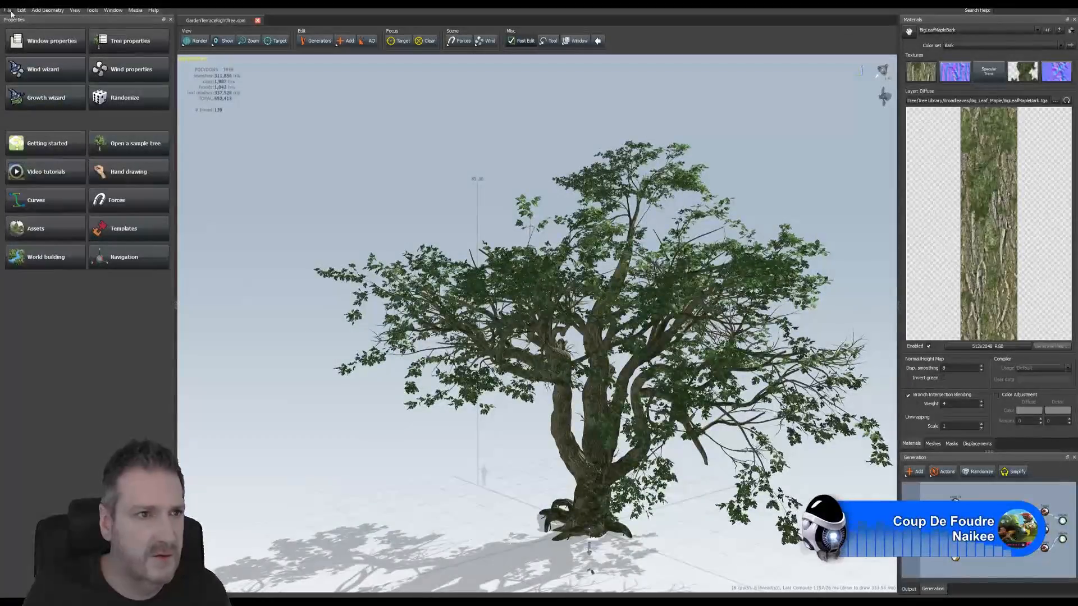
Start a mesh export of GardenTerraceRightTree.fbx to the Trees folder and set the FBX coordinate system to Y-up right-handed.
left_click(8, 10)
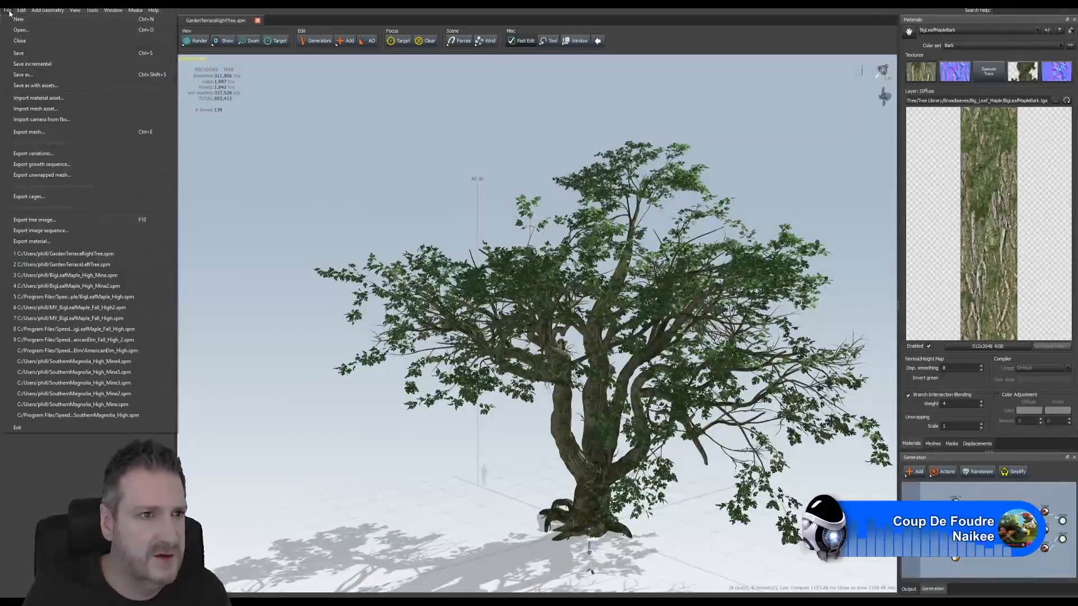
left_click(49, 132)
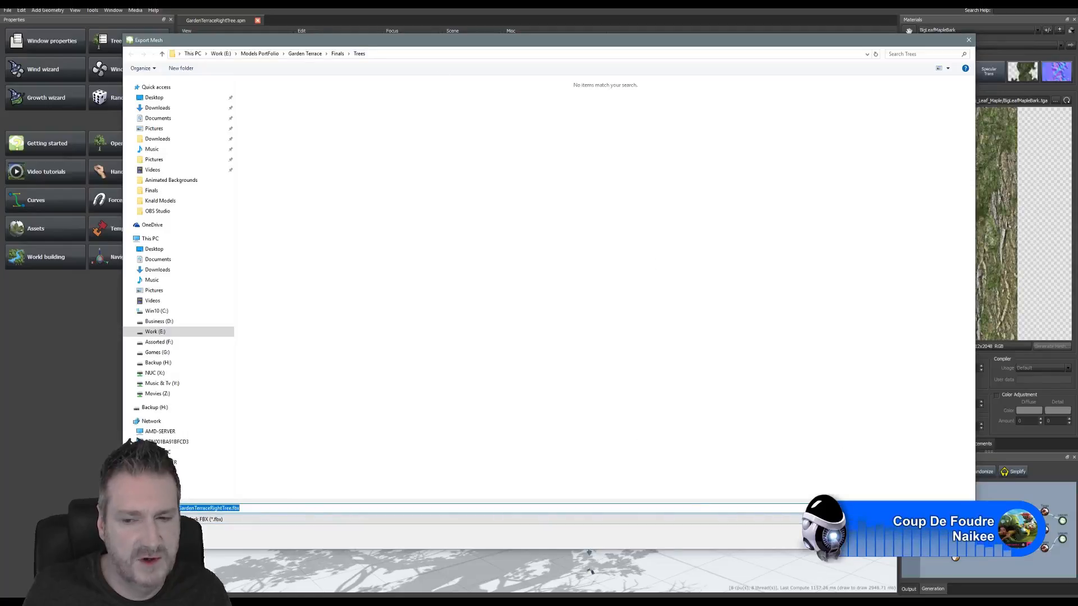
left_click(904, 538)
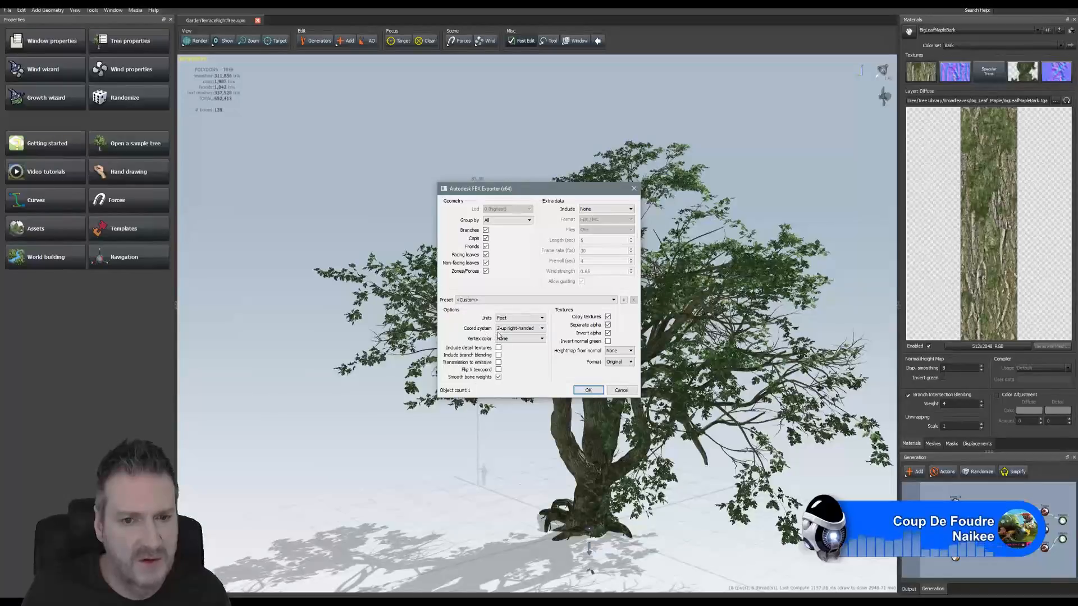
left_click(543, 328)
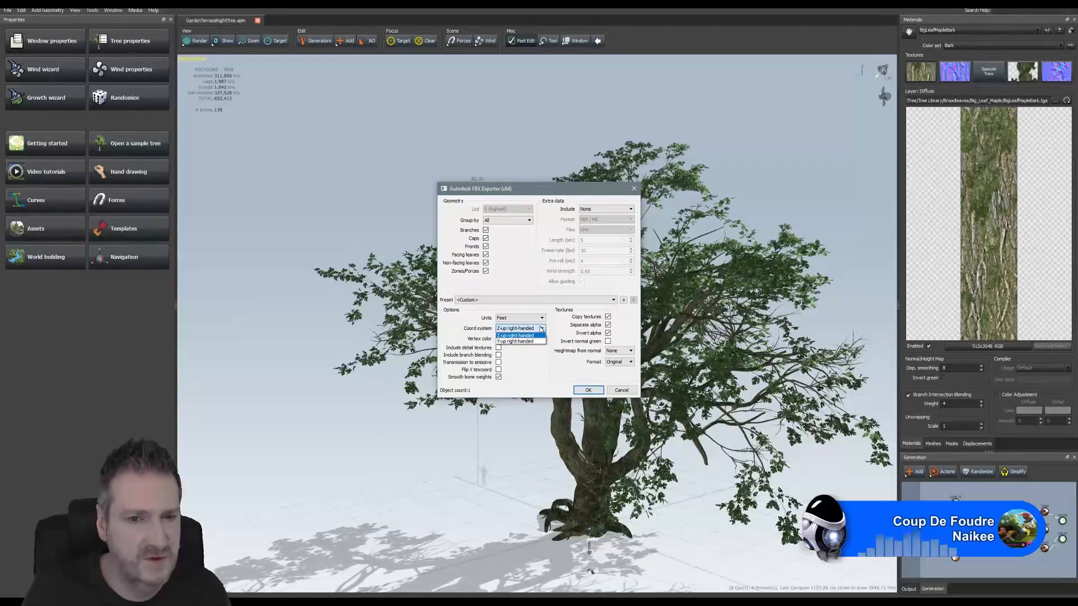
left_click(562, 330)
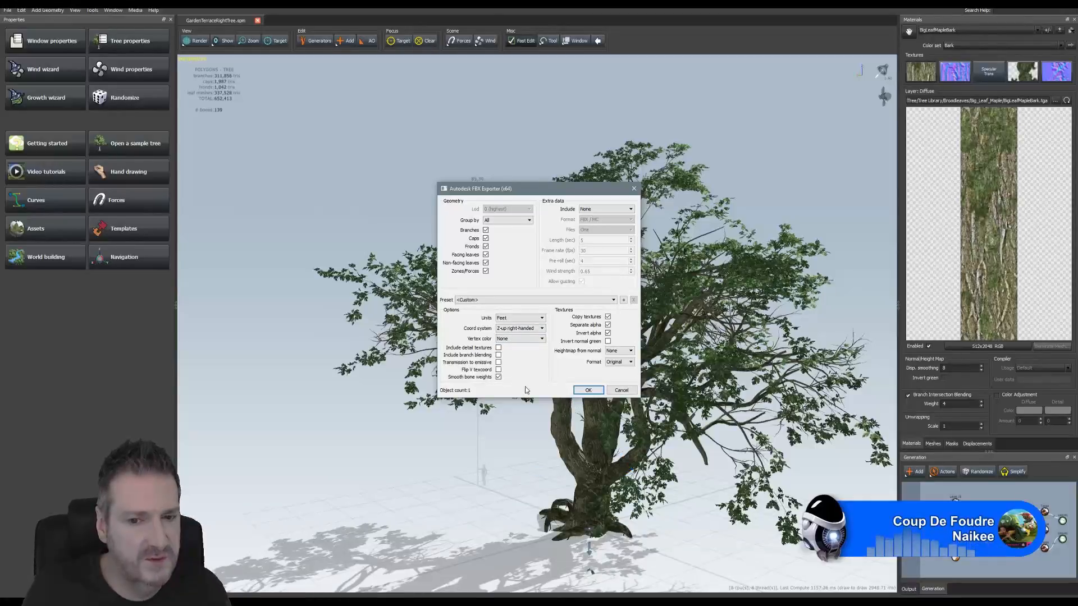
left_click(543, 328)
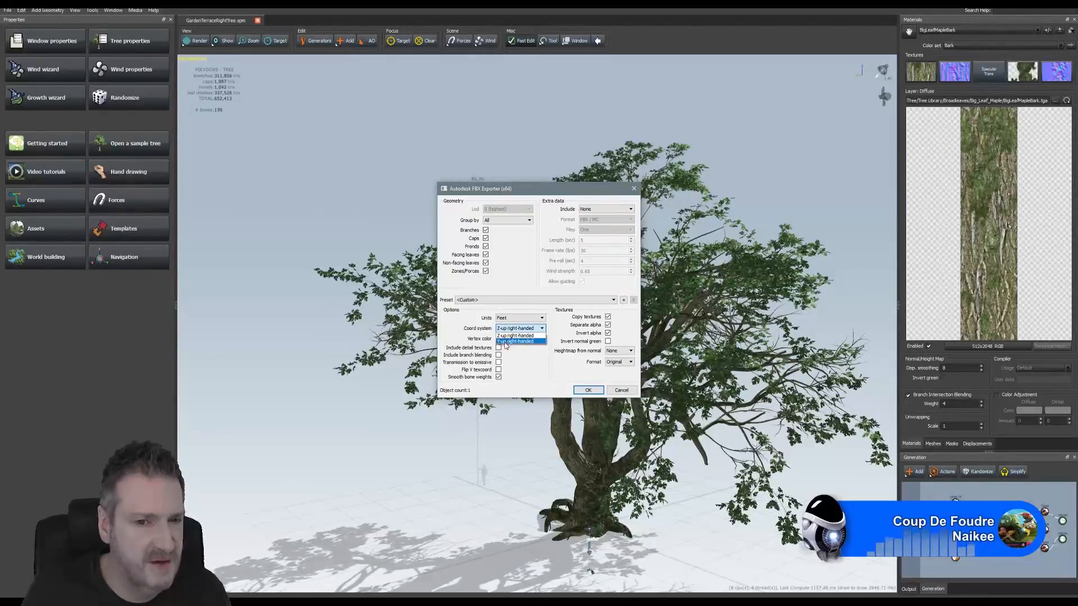
left_click(519, 341)
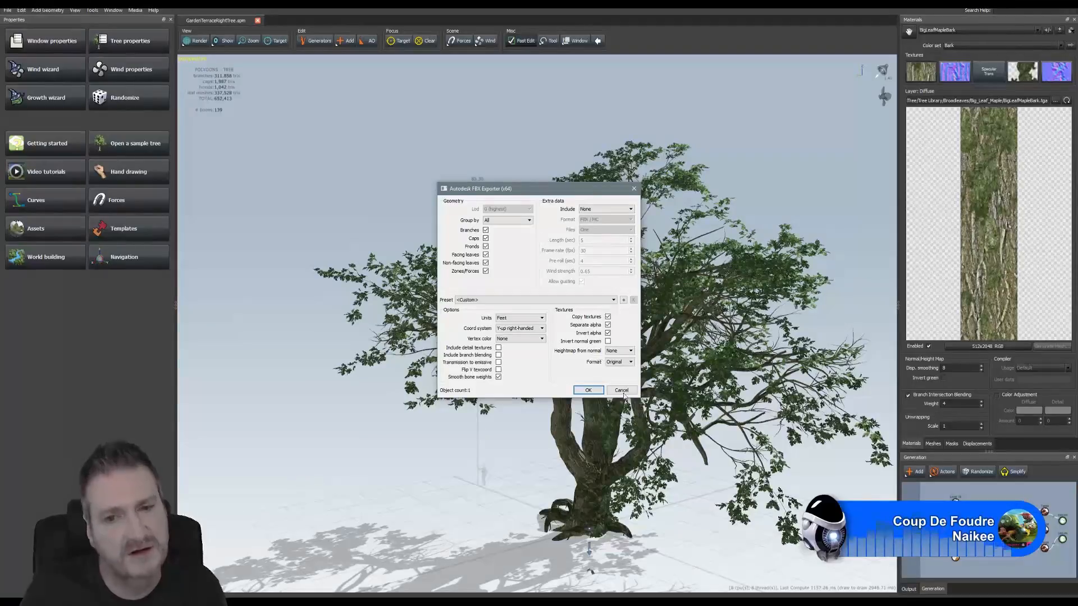
Return the FBX export coordinate system to Z-up right-handed, close the export options and switch back to the Vue scene.
left_click(536, 329)
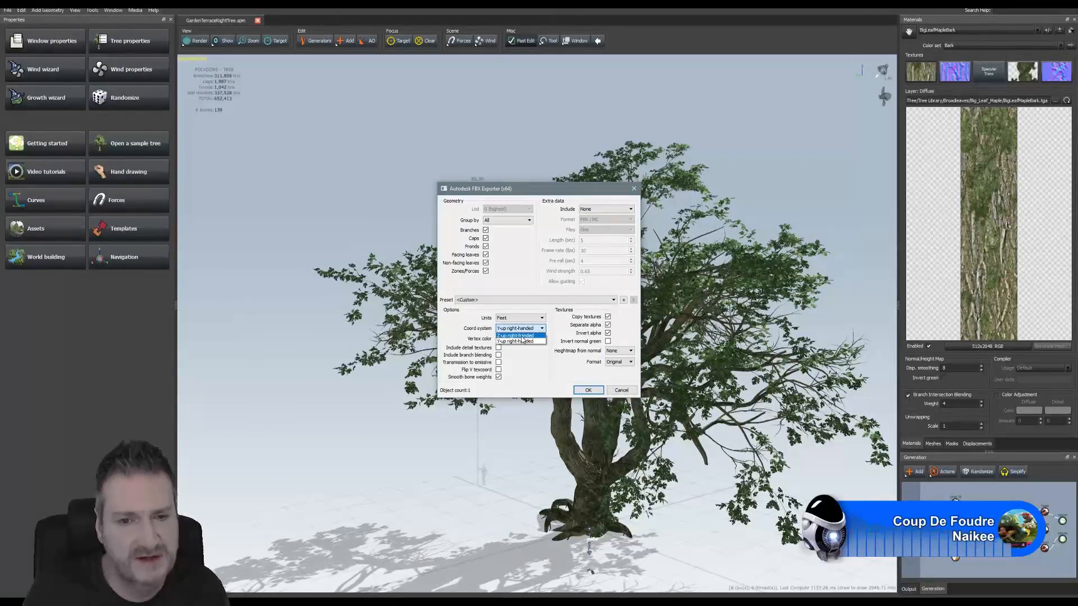
left_click(519, 336)
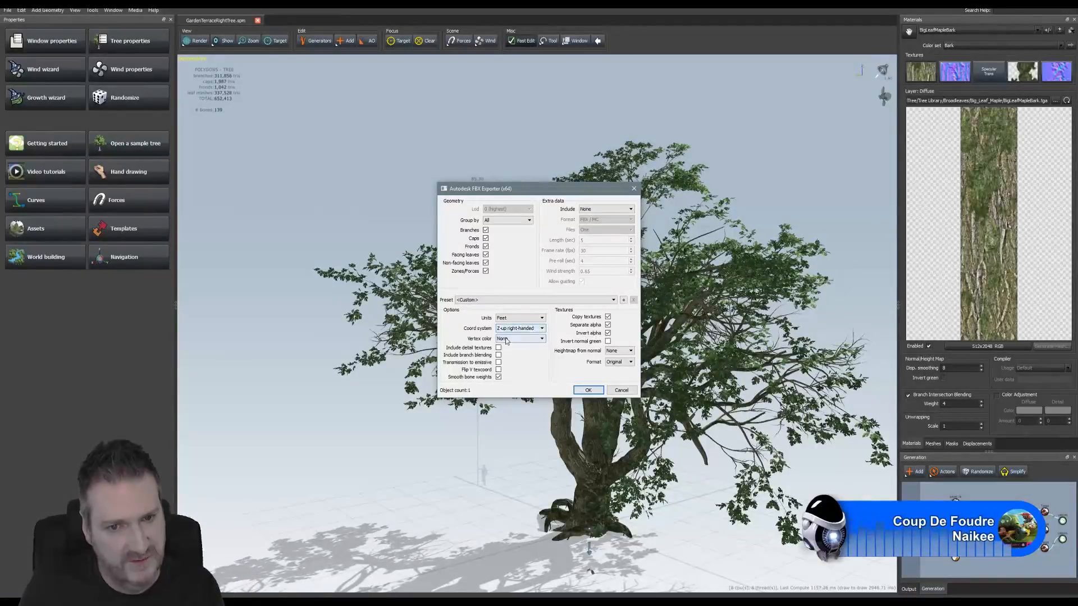
left_click(517, 330)
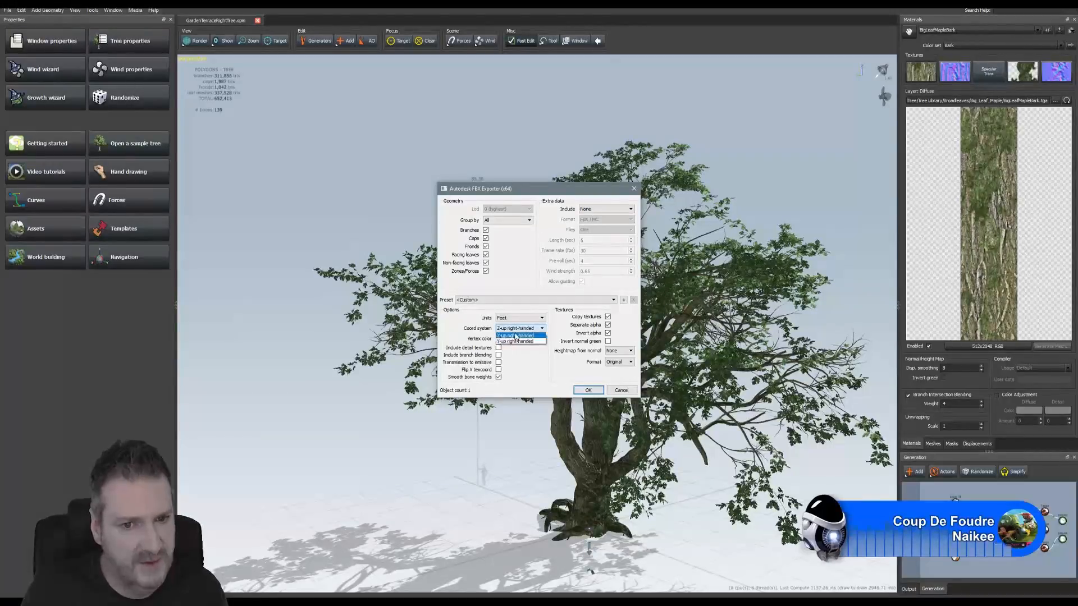
left_click(516, 335)
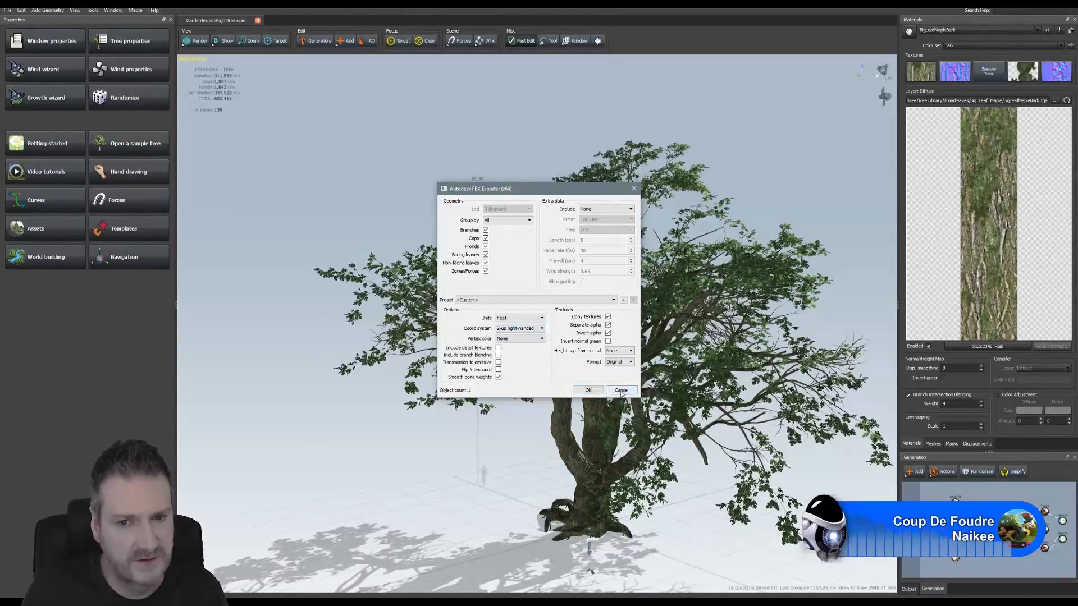
left_click(588, 390)
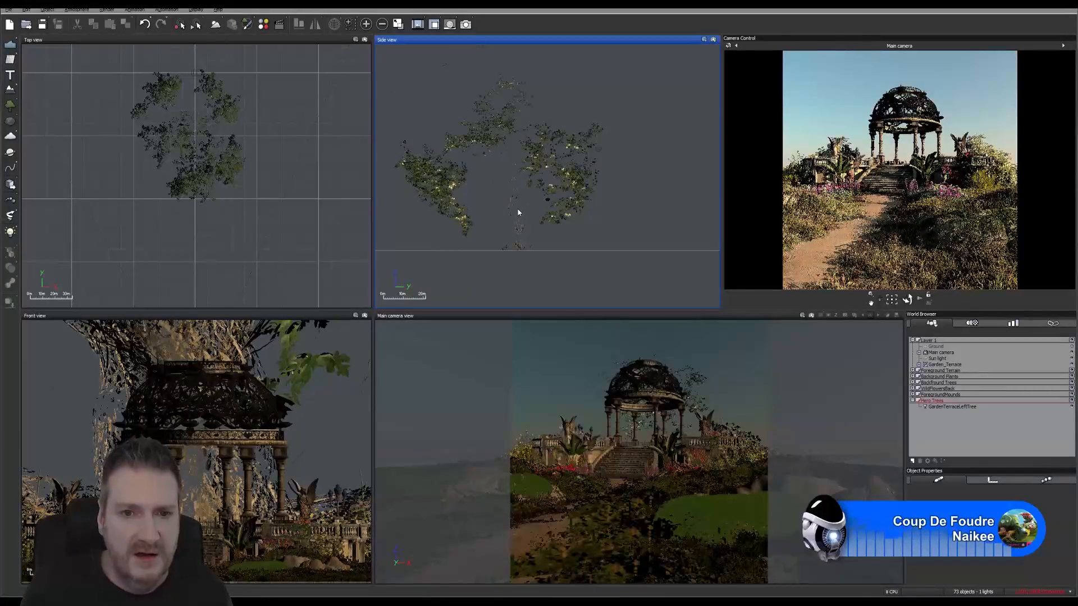
Select the GardenTerraceLeftTree mesh in the side view and open the color and alpha settings of its Cap_06 material.
scroll(513, 212, "up", 2)
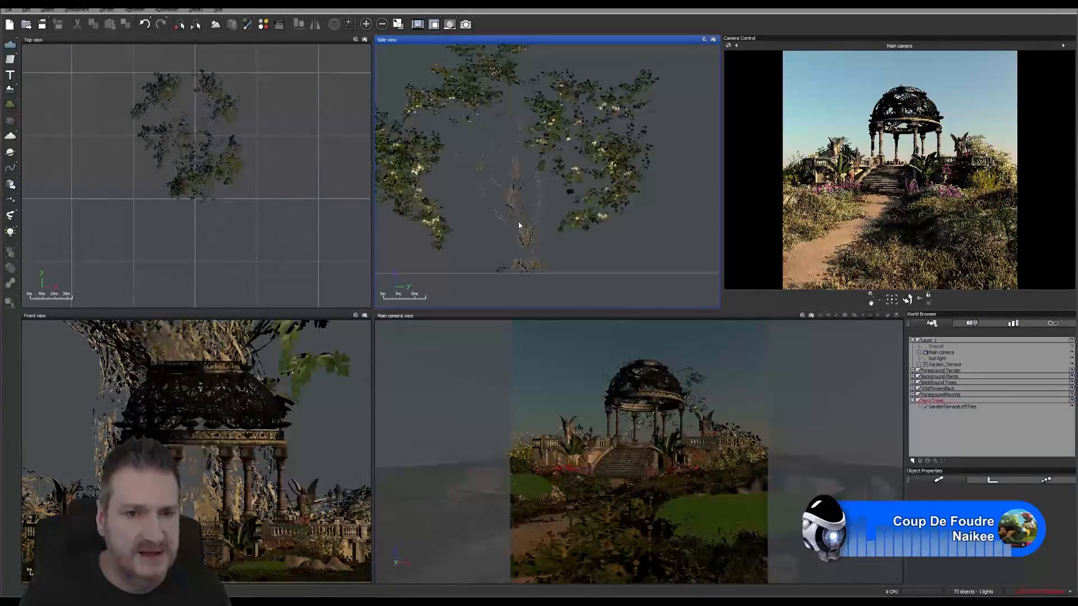
scroll(518, 221, "up", 2)
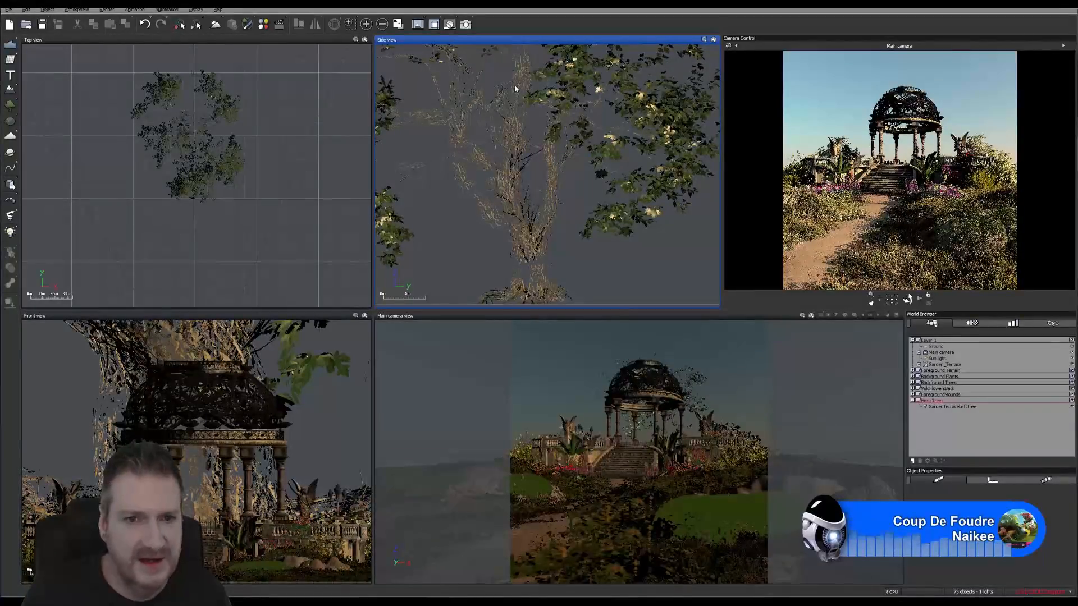
left_click(525, 239)
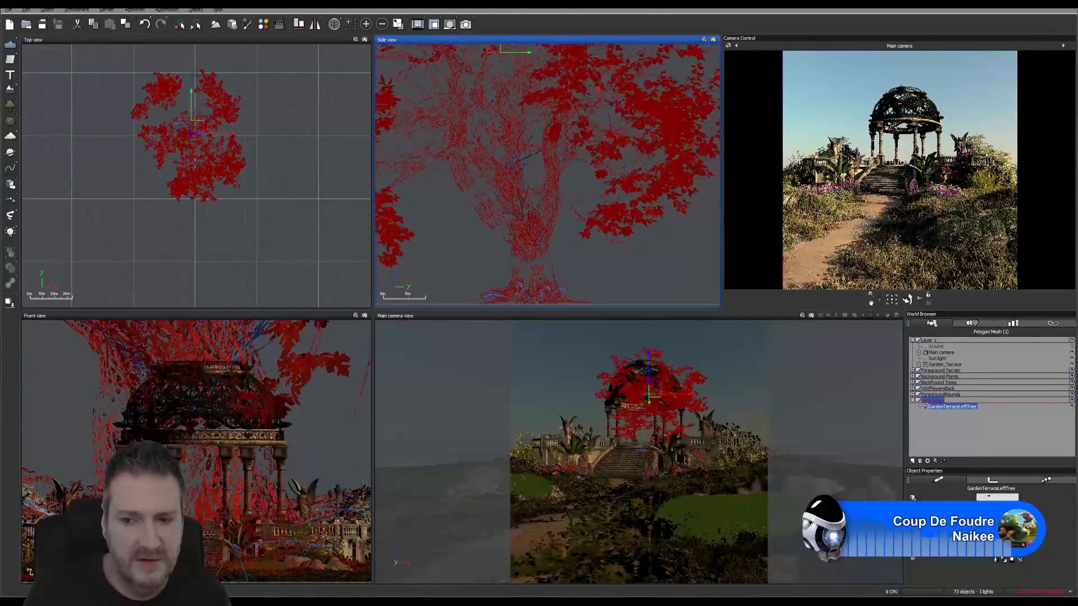
double_click(996, 515)
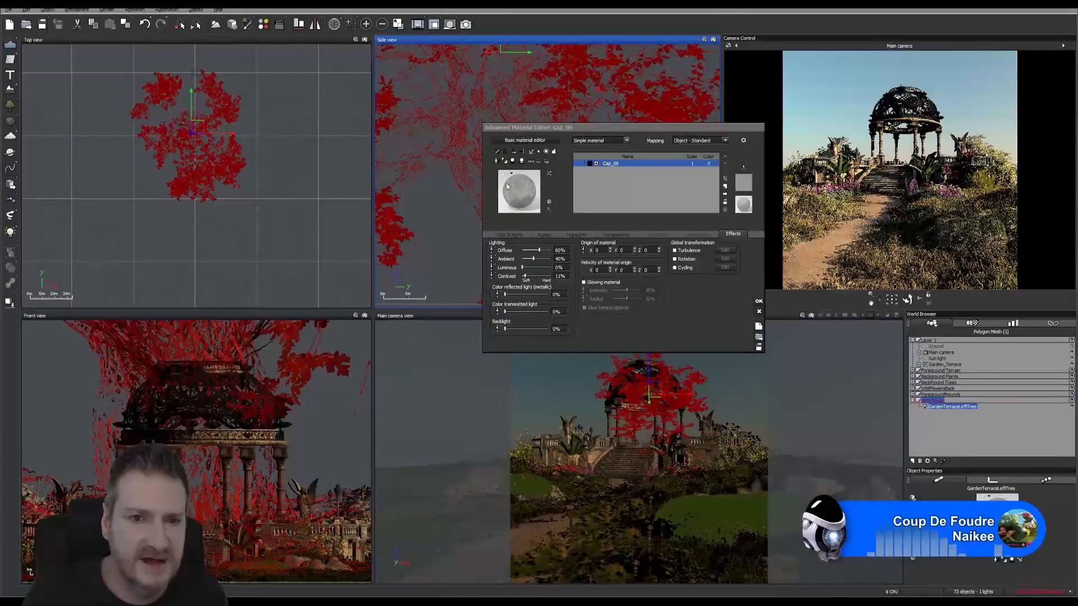
left_click(524, 191)
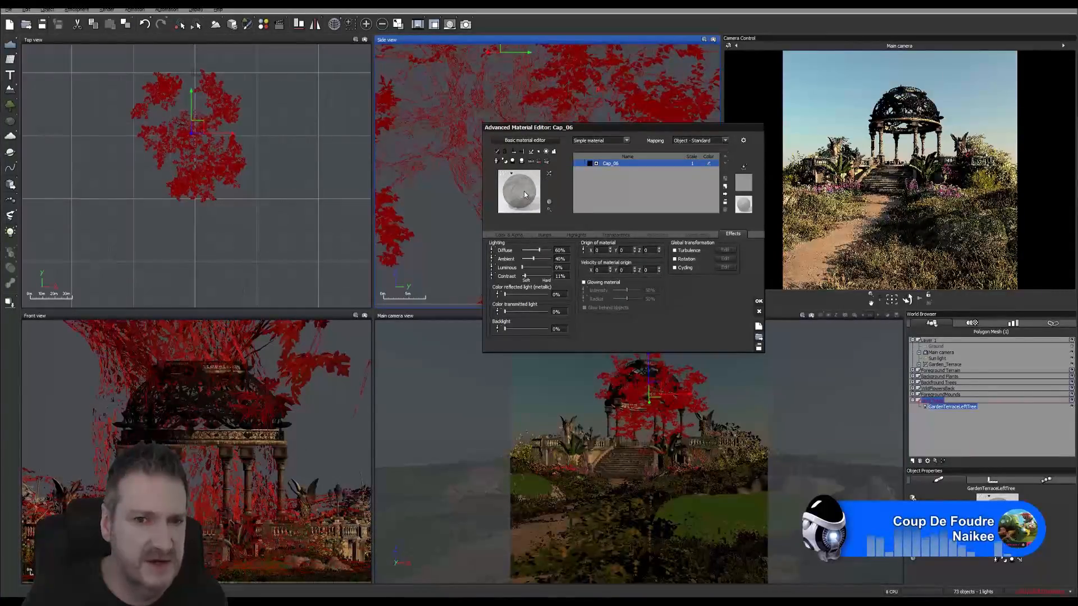
left_click(511, 234)
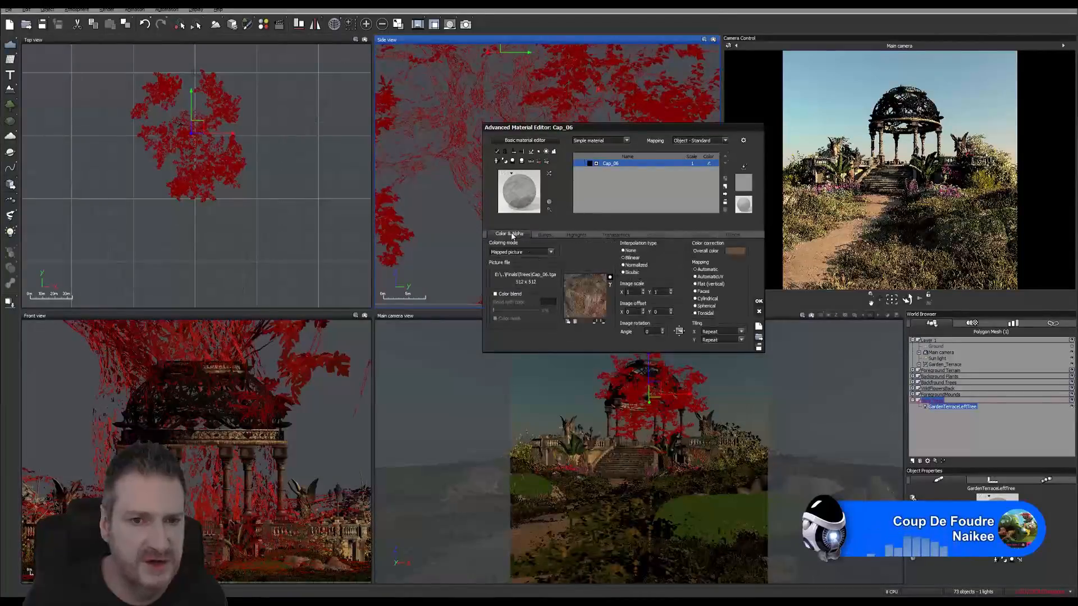
In the function graph of the Cap_06 material, remove the texture map connections to the Alpha and Transparency outputs.
right_click(579, 296)
left_click(584, 298)
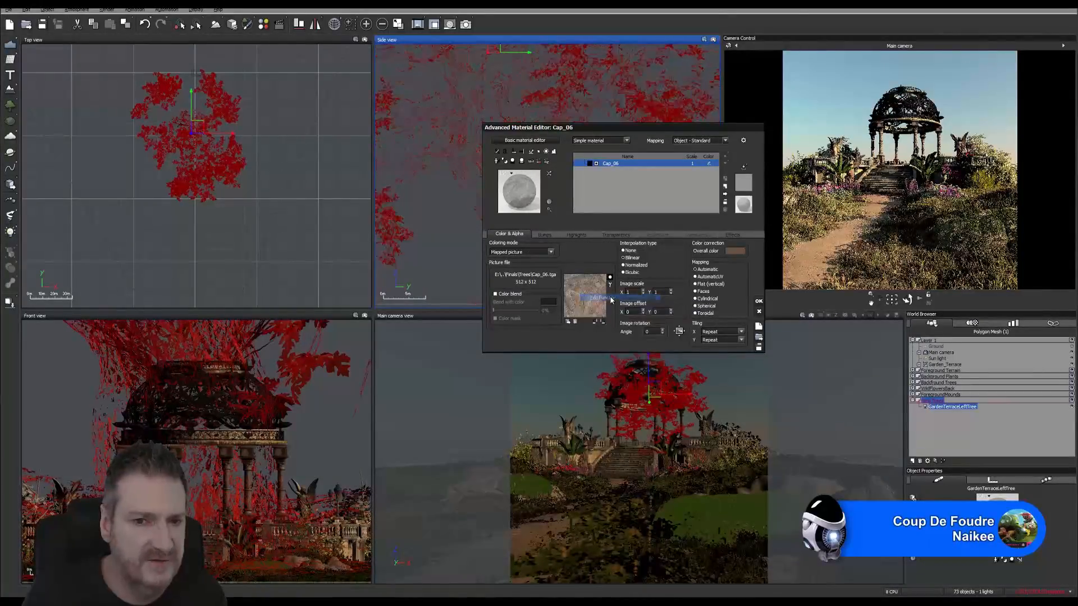
left_click_drag(642, 228, 602, 397)
left_click_drag(607, 253, 470, 144)
scroll(509, 145, "up", 2)
middle_click_drag(621, 260, 667, 358)
scroll(574, 261, "up", 1)
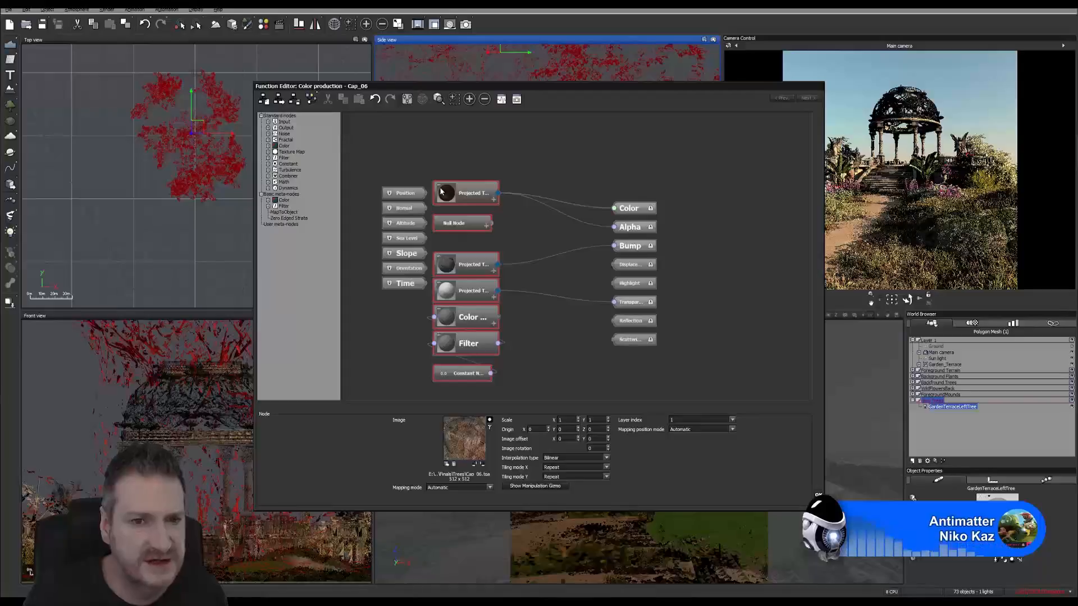
left_click(571, 218)
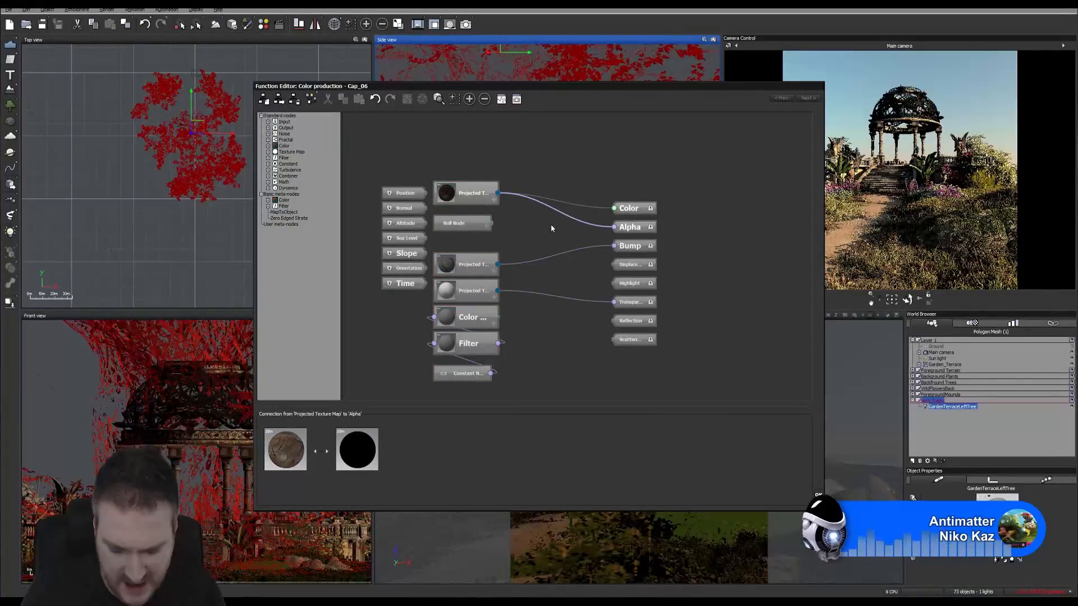
key("Delete")
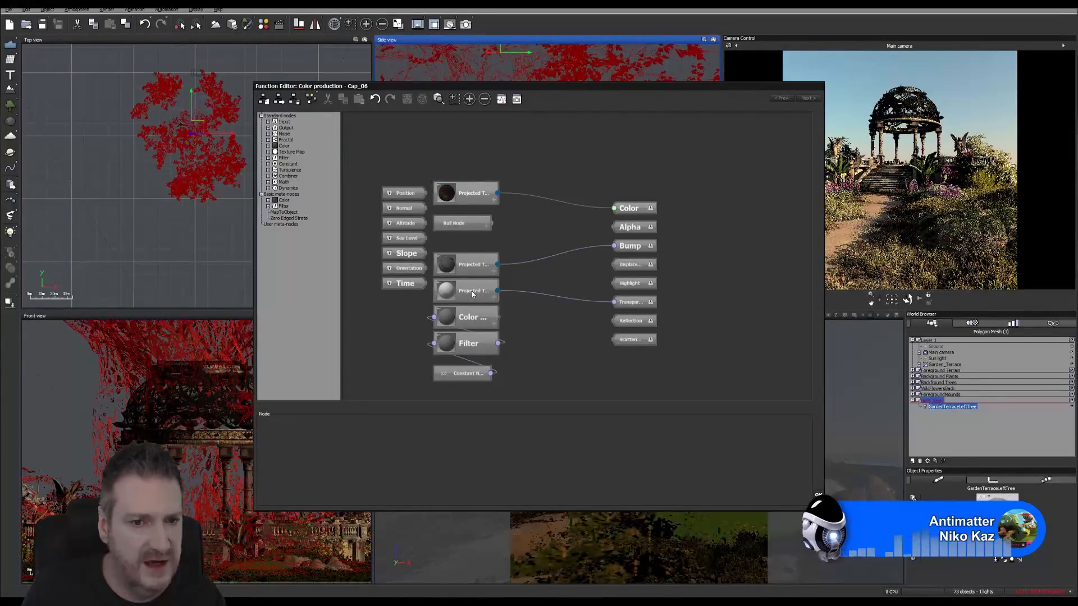
left_click(567, 300)
key("Delete")
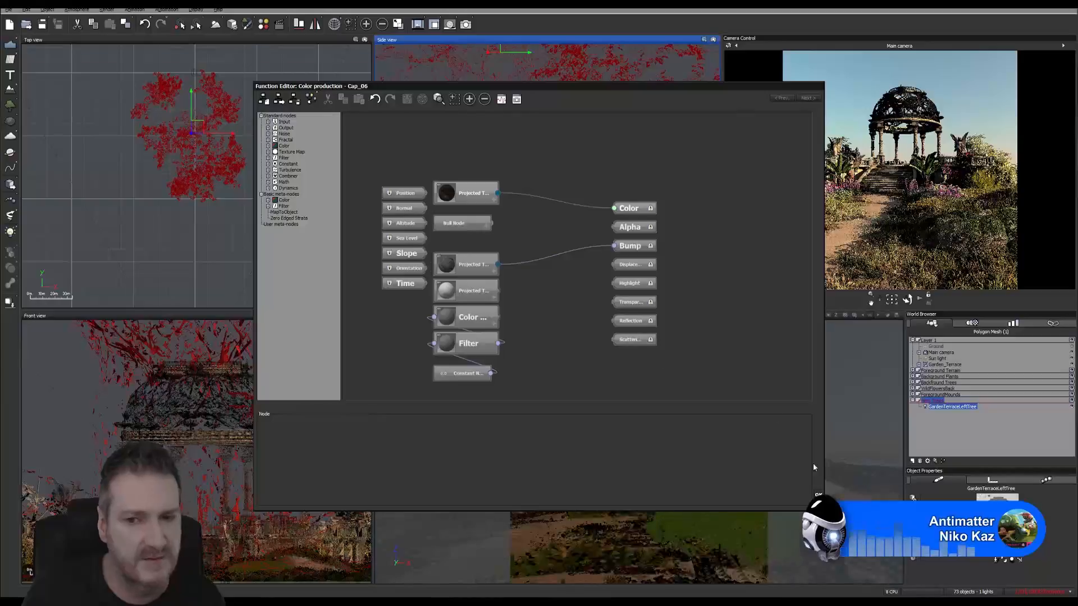
left_click(818, 495)
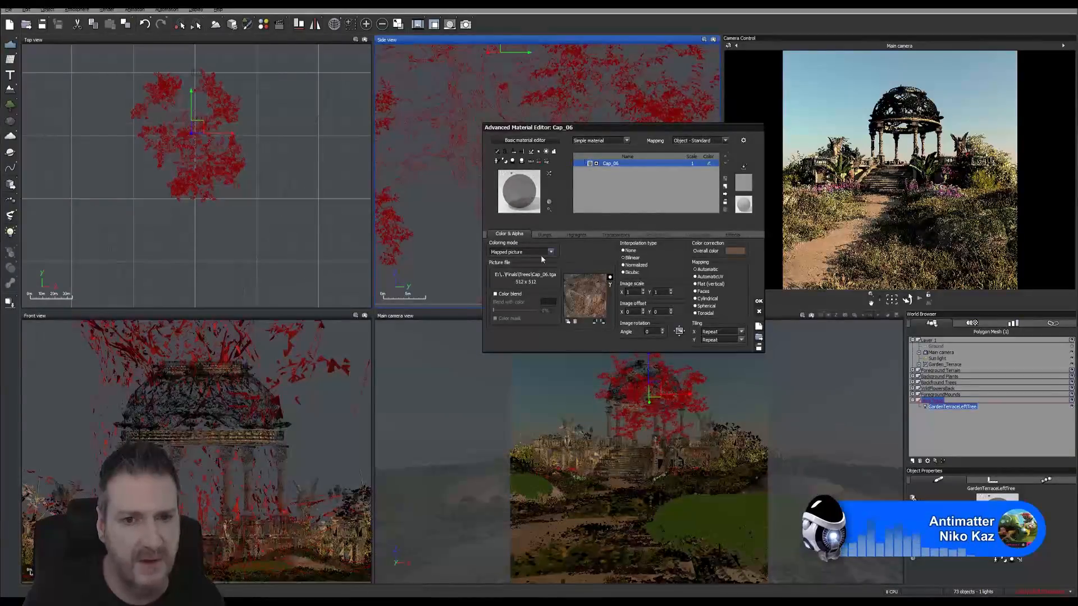
Set the global transparency of the Cap_06 material to 0% and return to its color settings.
left_click(617, 235)
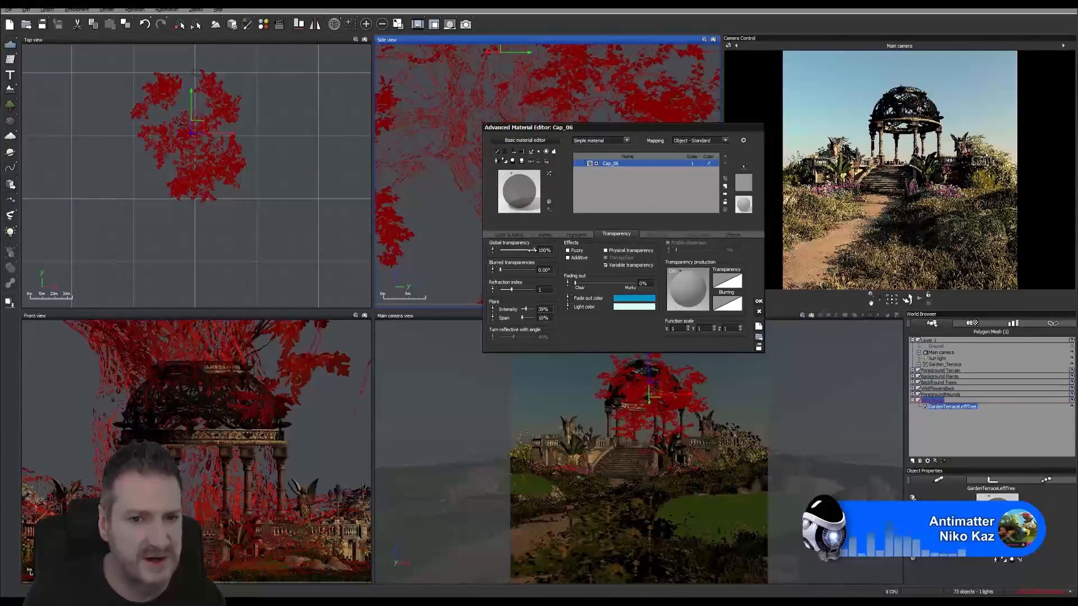
left_click_drag(533, 250, 502, 248)
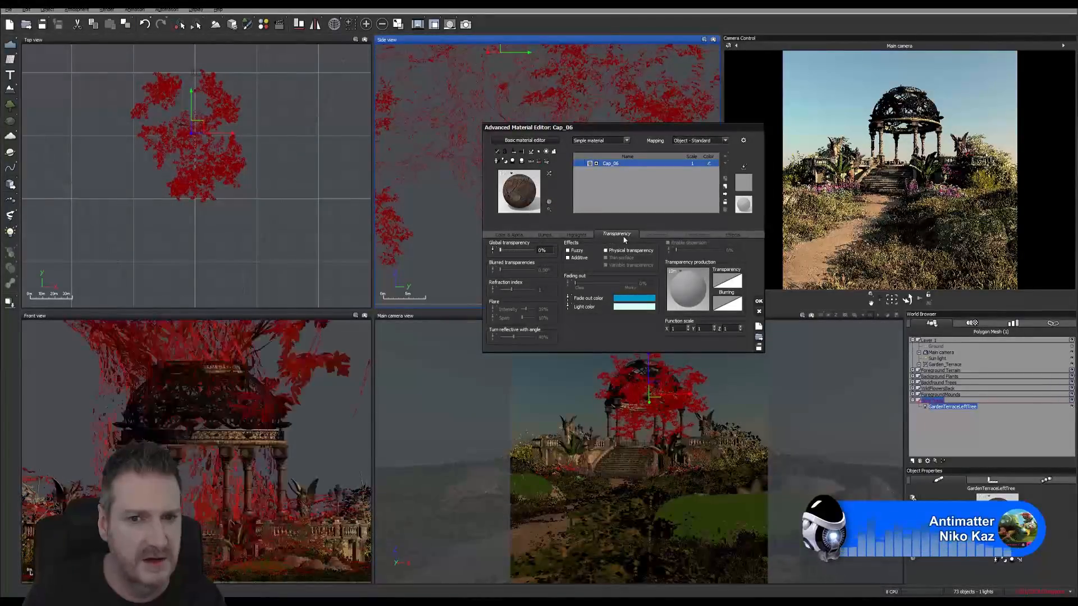
left_click(513, 236)
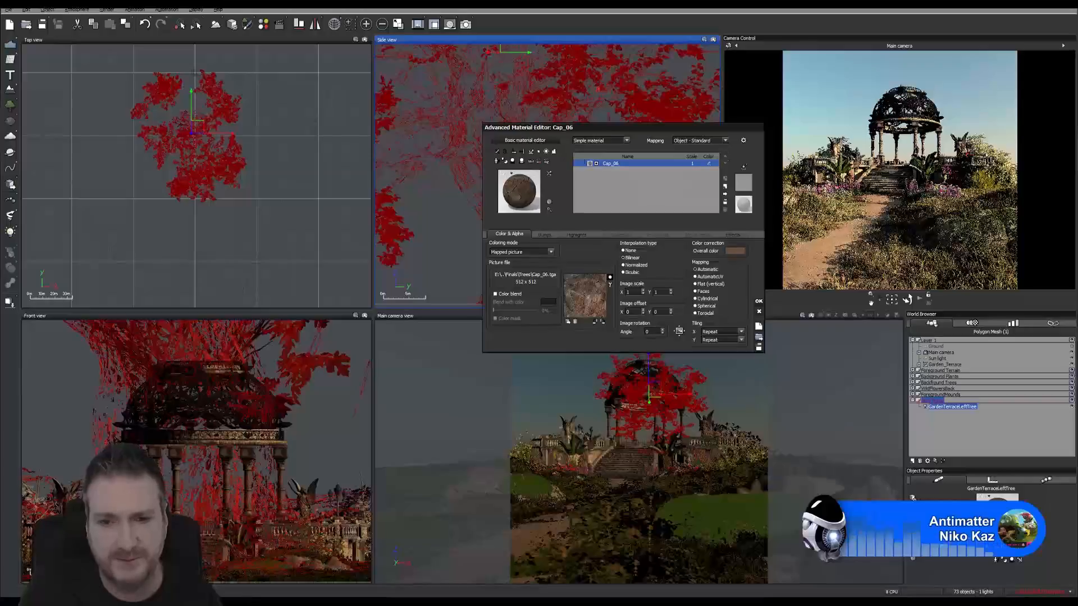
Set the BigLeafMapleLeaf_1 material's highlight global intensity to 40%, global size to 90% and anisotropic highlighting to 20%.
left_click(1022, 542)
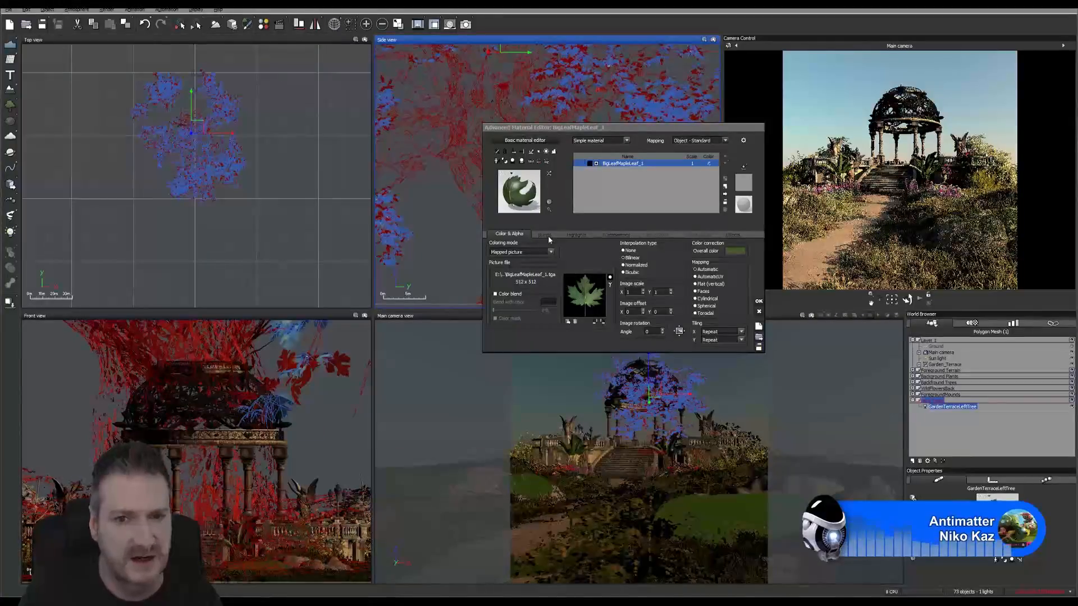
left_click(577, 234)
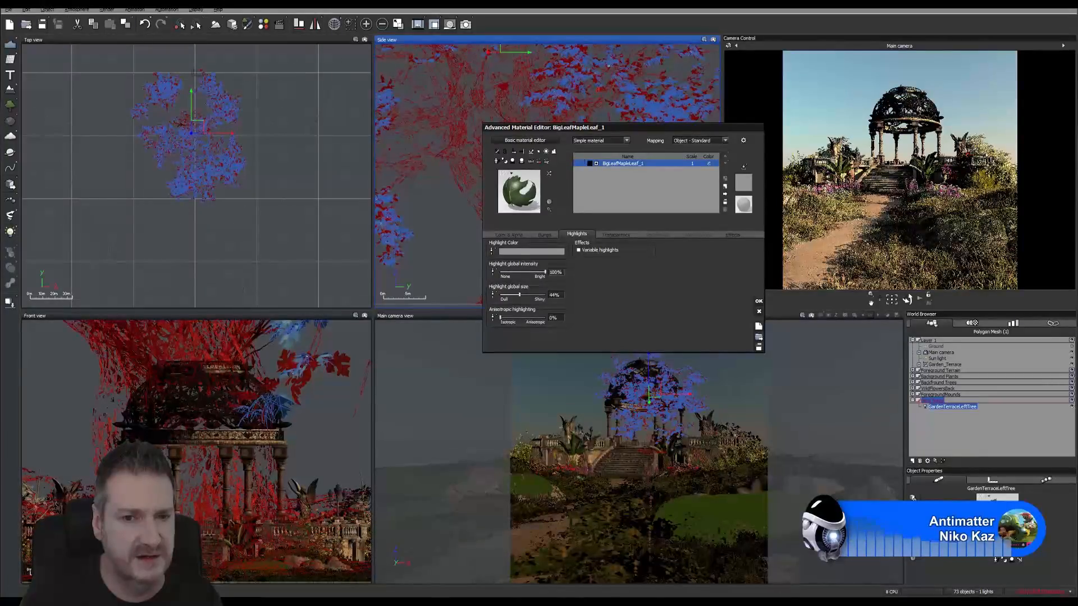
double_click(554, 272)
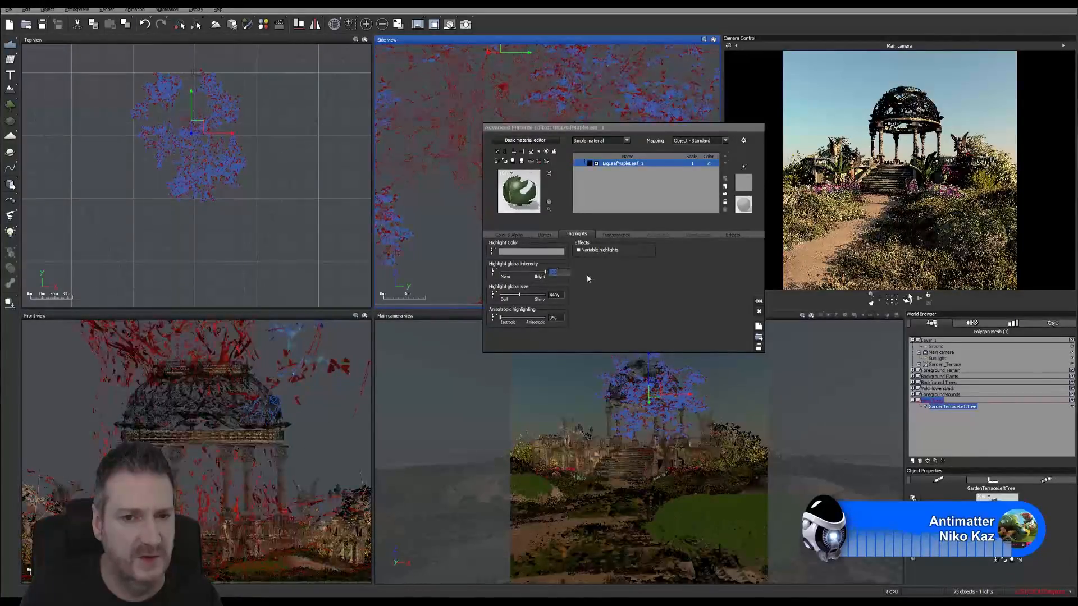
type("40")
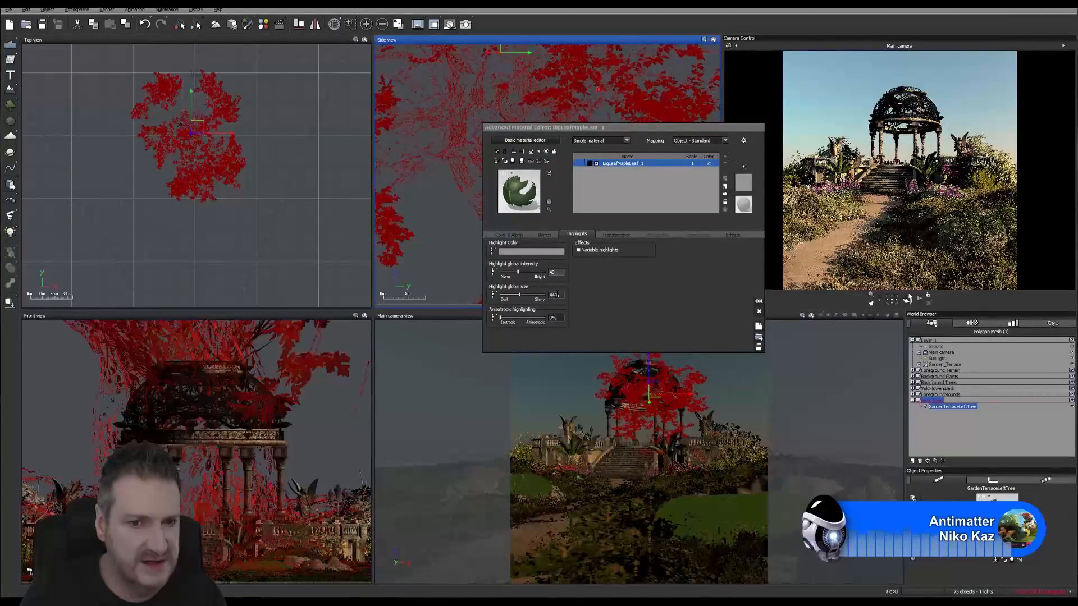
key("Tab")
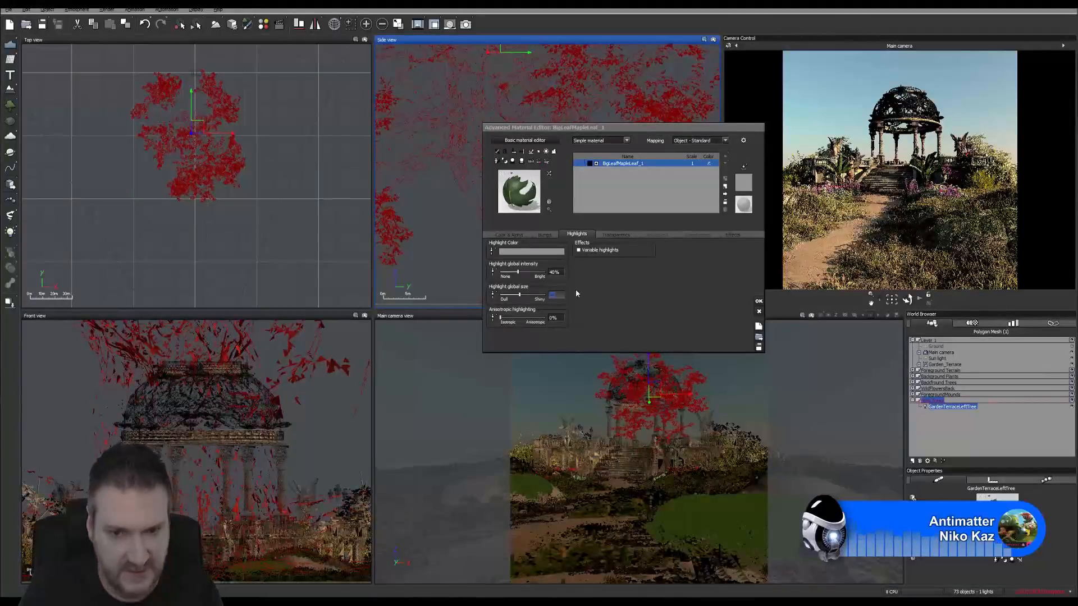
type("90")
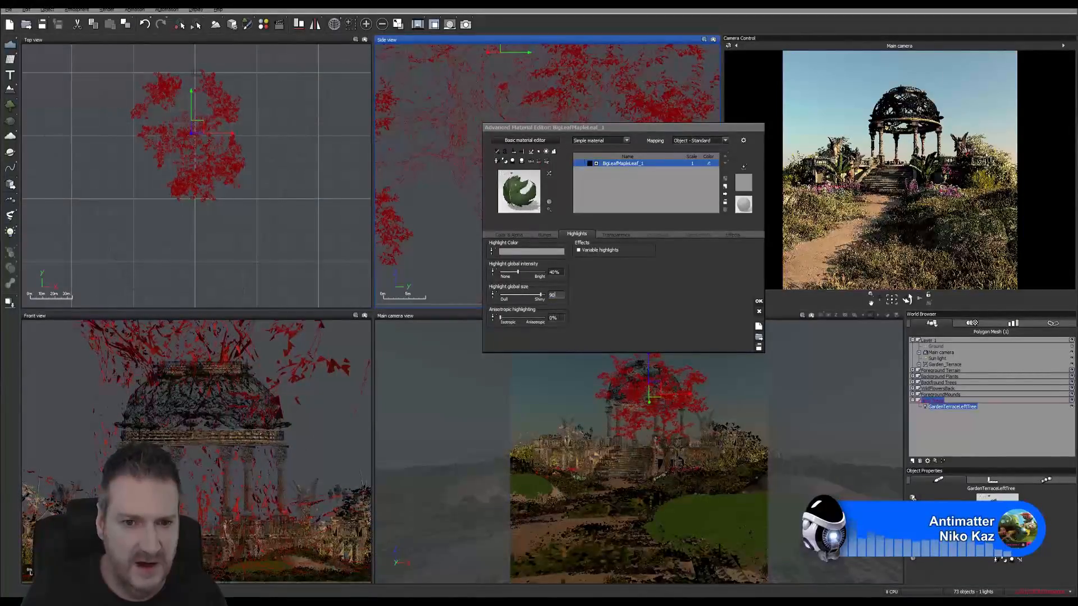
key("Tab")
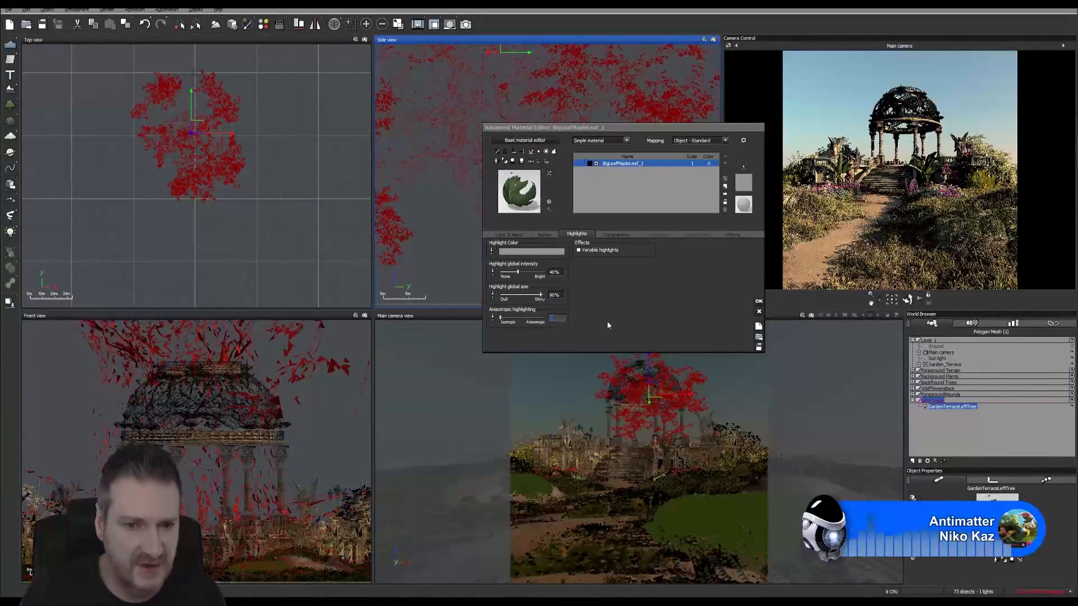
type("2")
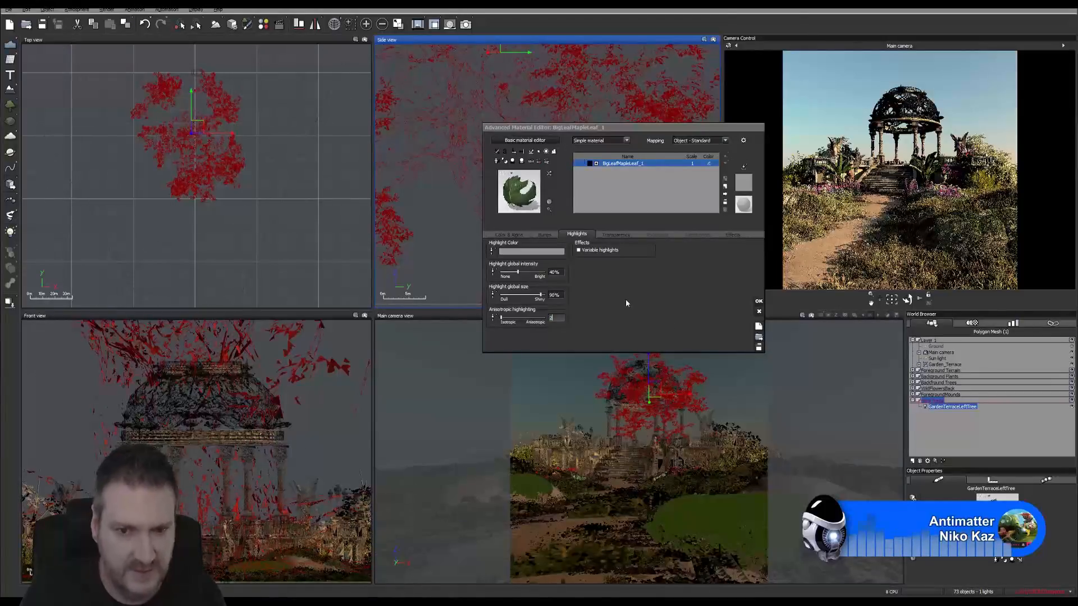
type("0")
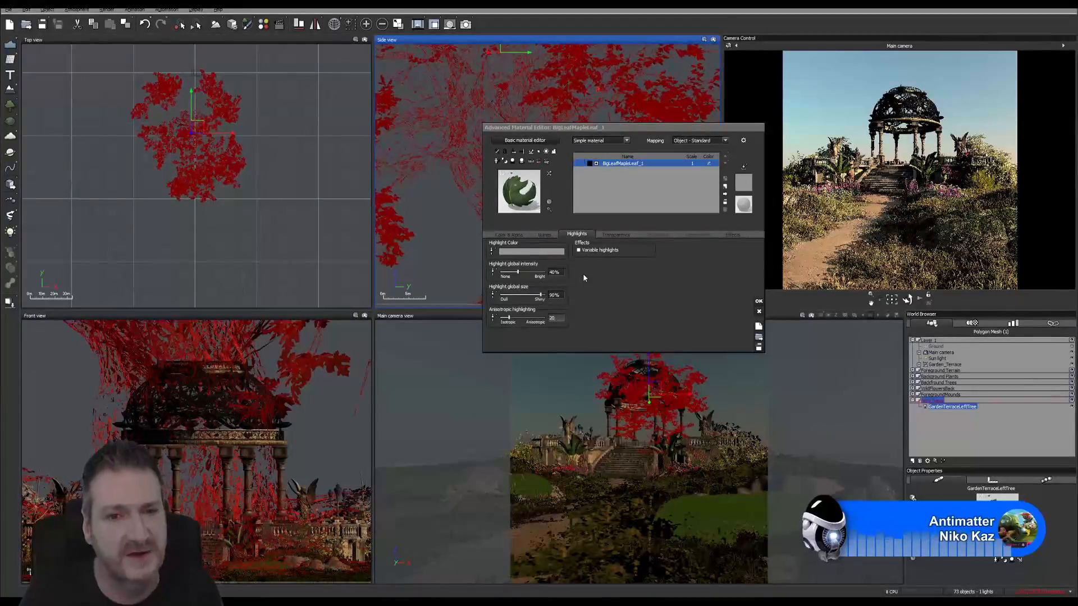
Raise the backlight of the BigLeafMapleLeaf_1 material to 100% and recheck its highlight settings.
left_click(618, 234)
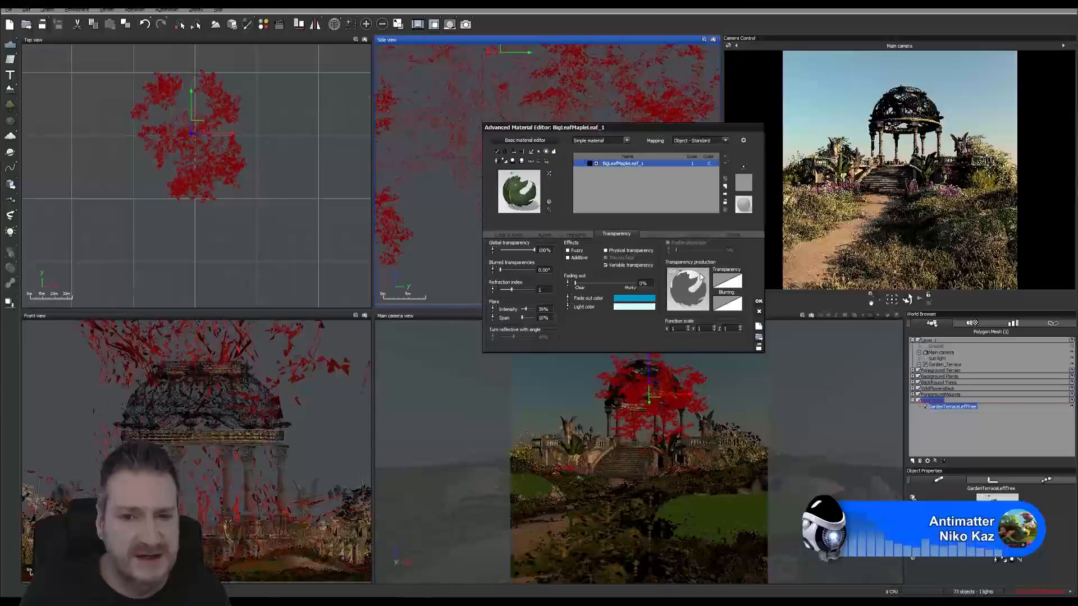
left_click(733, 234)
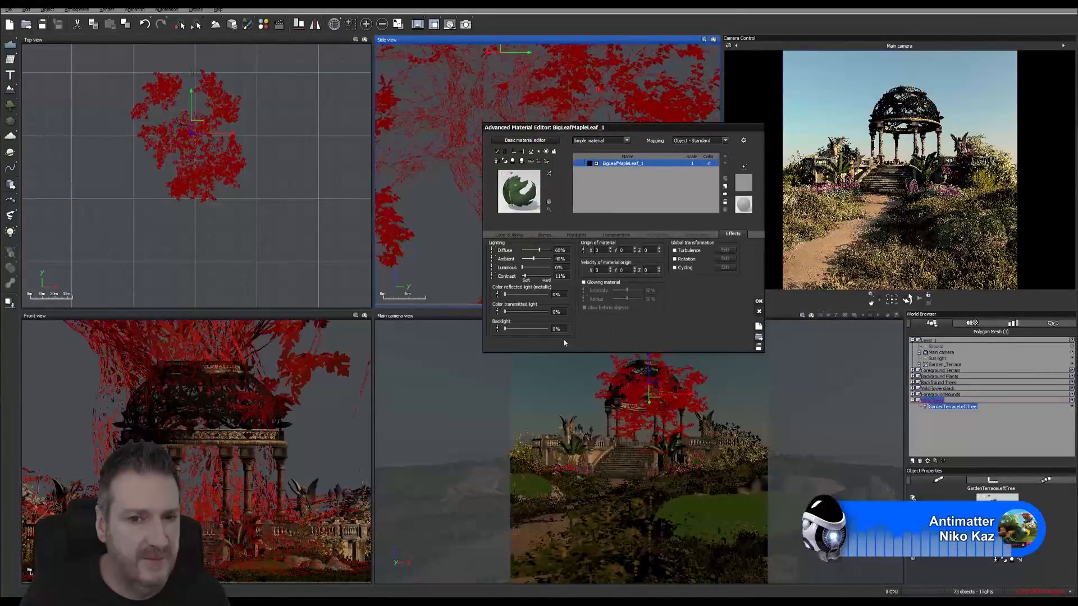
left_click_drag(507, 328, 569, 335)
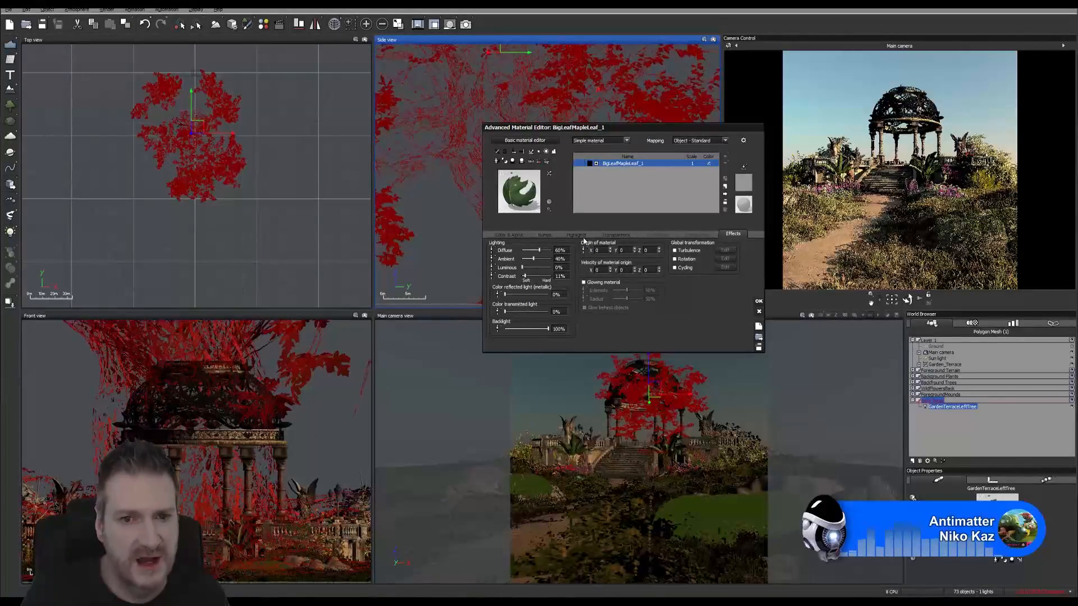
left_click(577, 234)
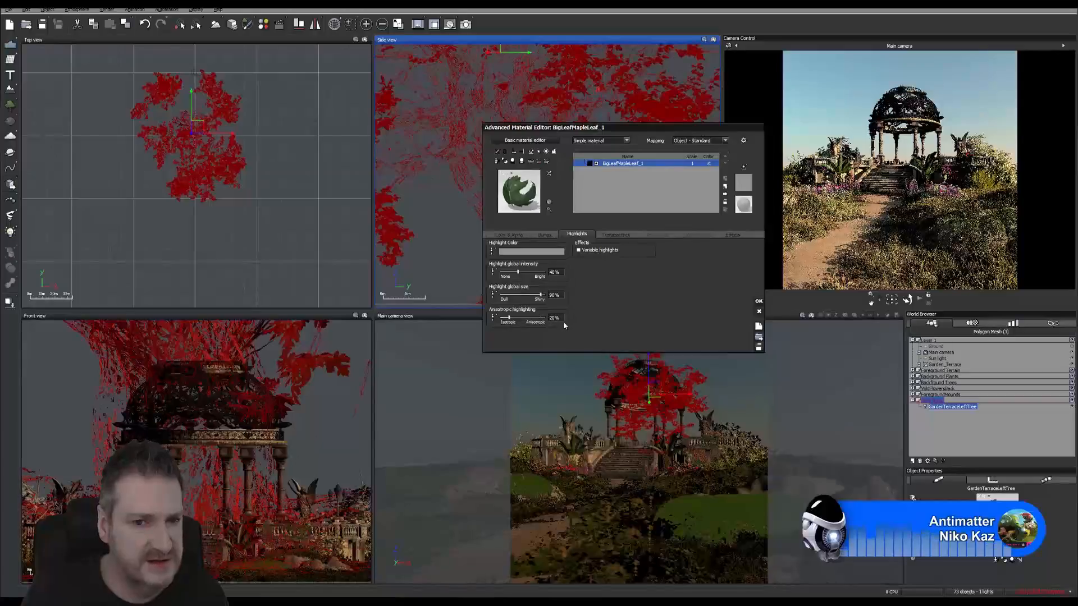
Give the BigLeafMapleLeaf_2 material 40% highlight intensity, 90% highlight size, 20% anisotropic highlighting and 100% backlight.
left_click(732, 234)
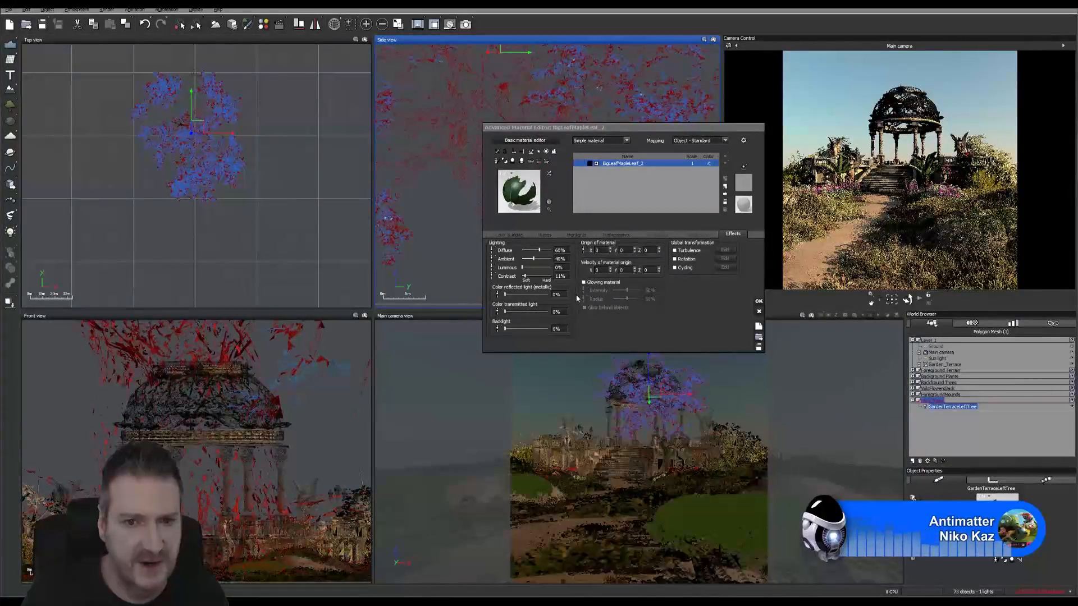
left_click(577, 234)
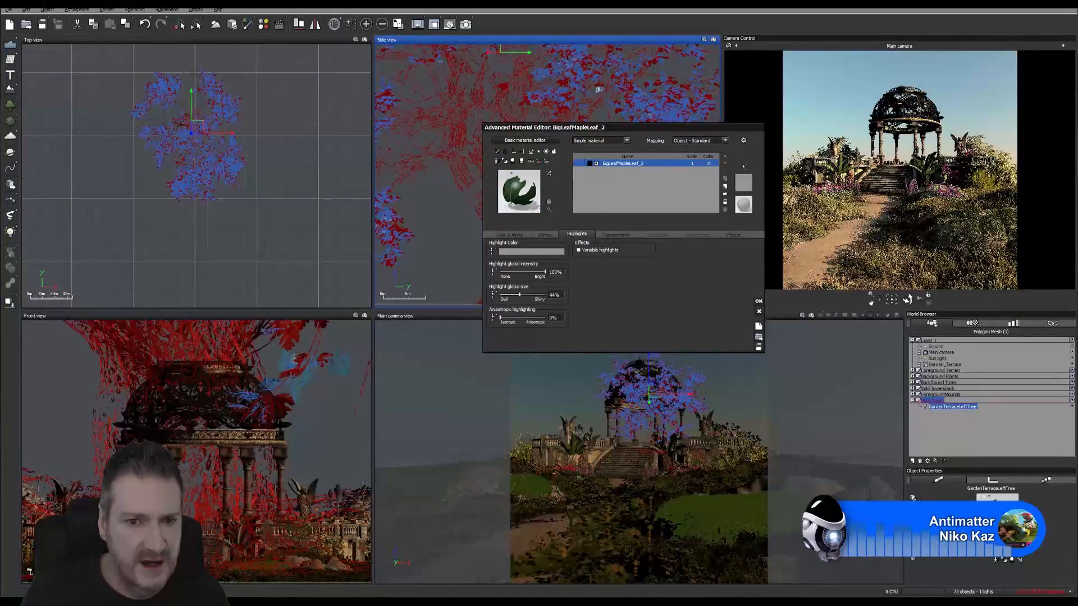
double_click(555, 273)
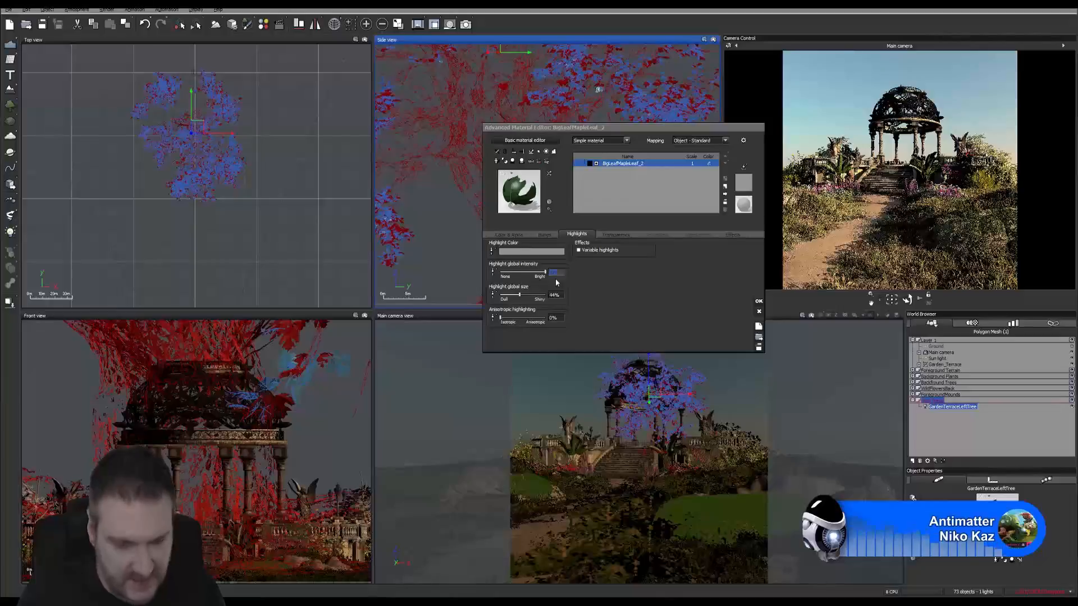
type("40")
key("Return")
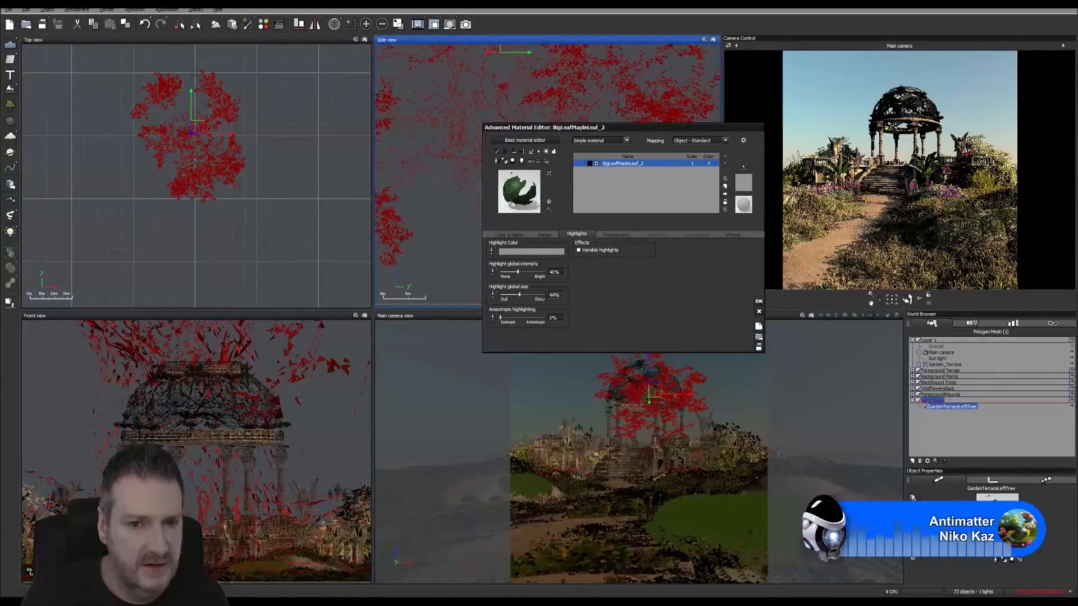
double_click(555, 295)
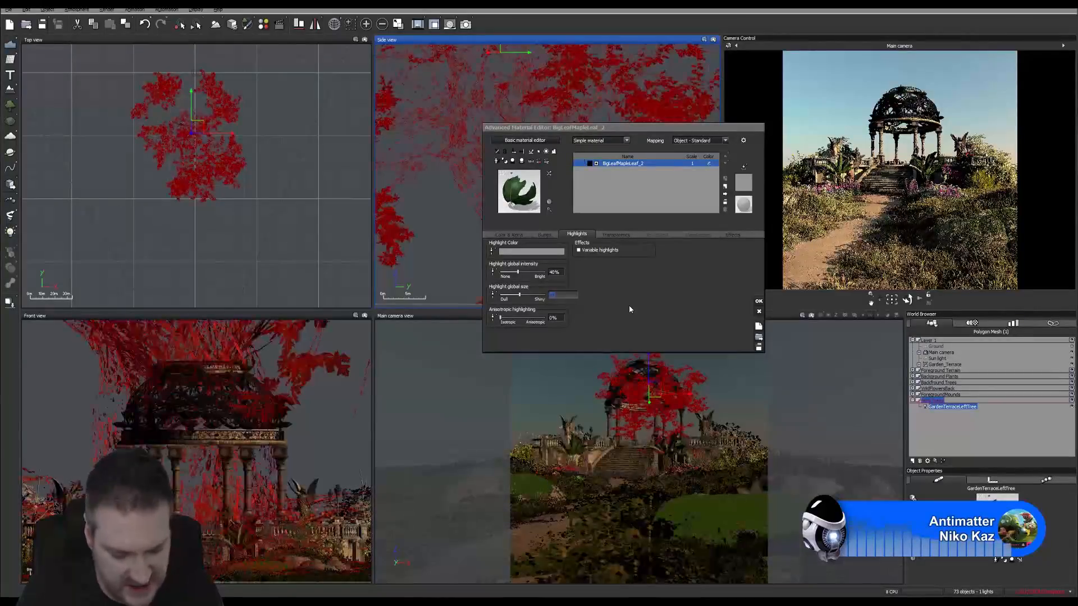
type("90")
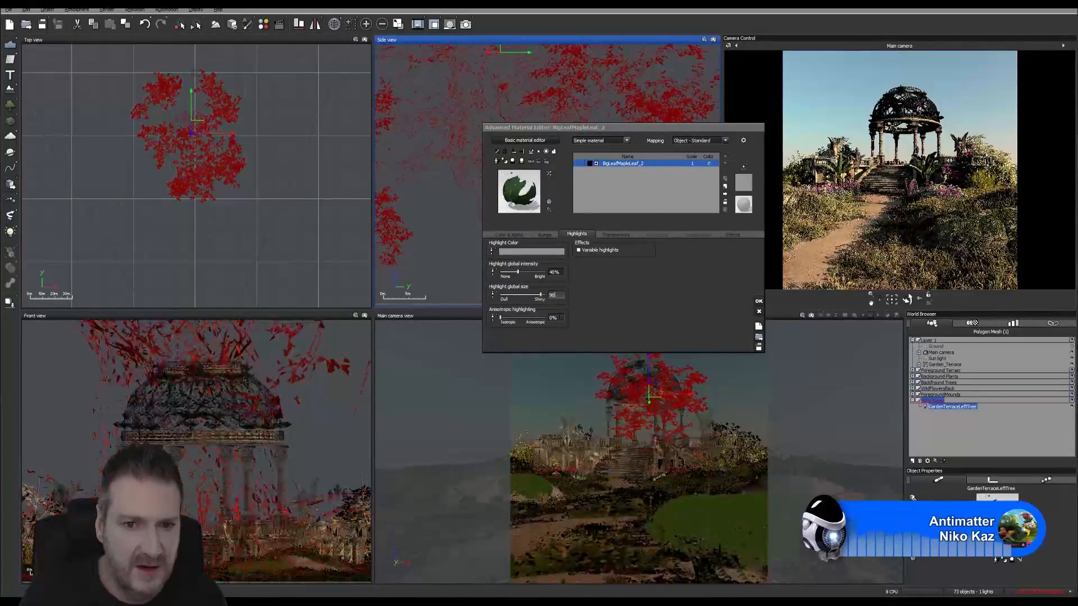
key("Tab")
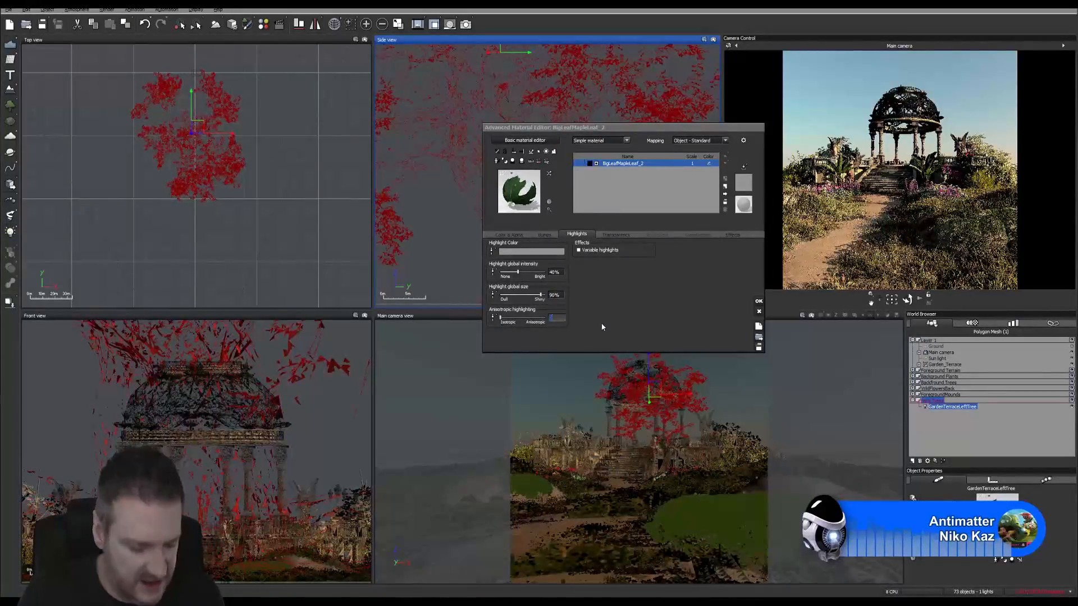
type("20")
key("Return")
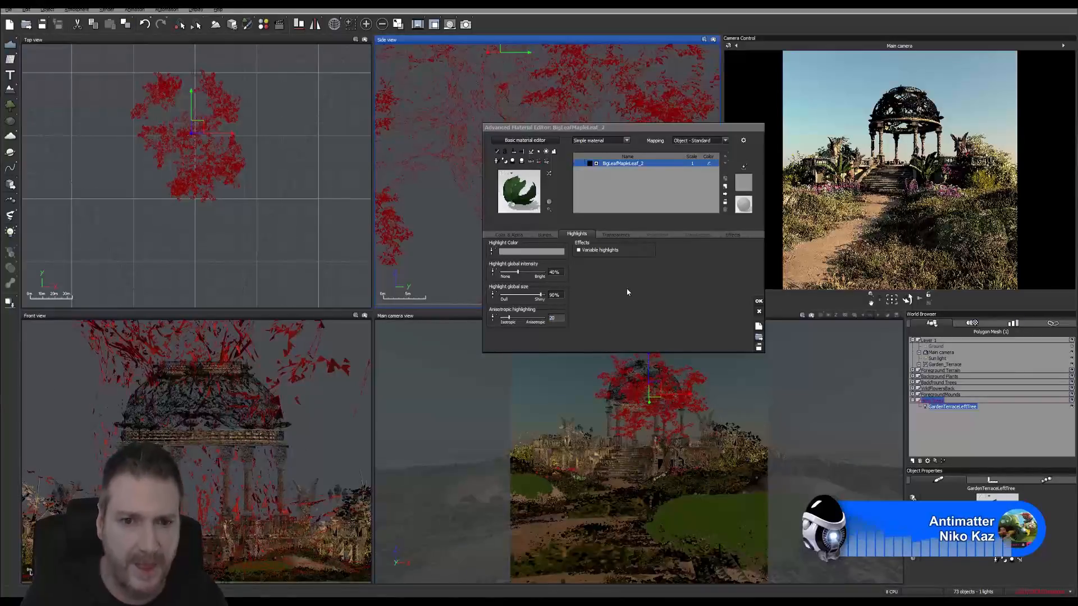
left_click(733, 235)
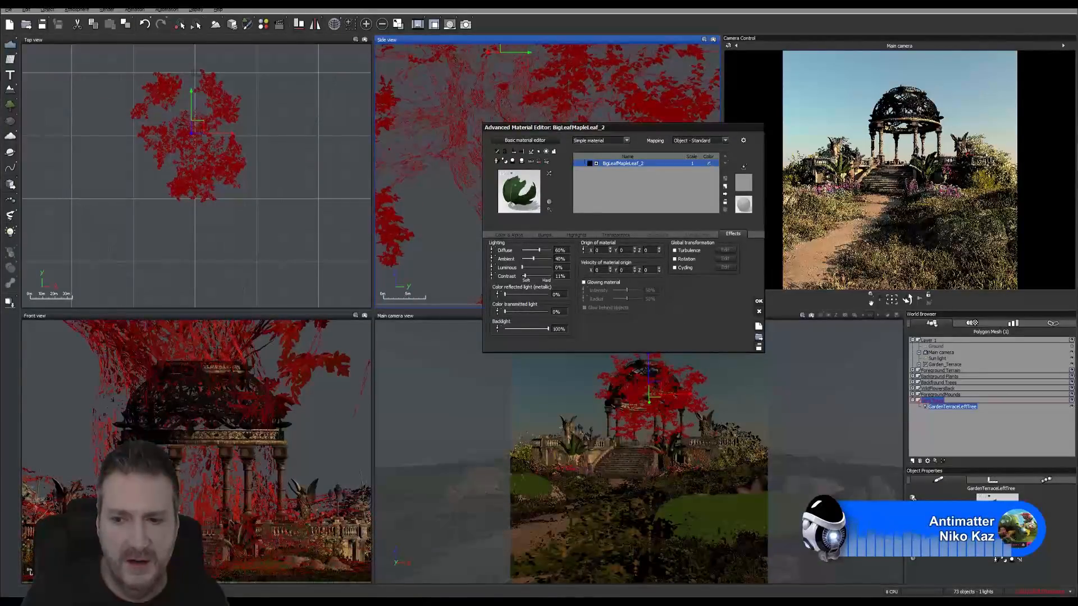
Open the color function graph of the BigLeafMapleBark material and move its texture and filter nodes clear of the output nodes.
left_click(468, 124)
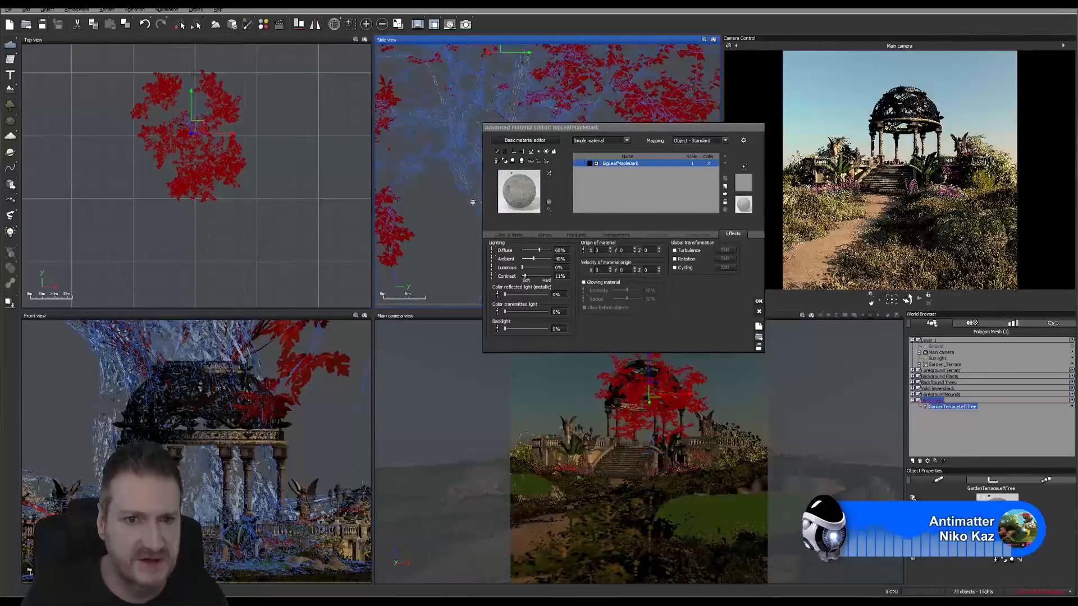
left_click(514, 234)
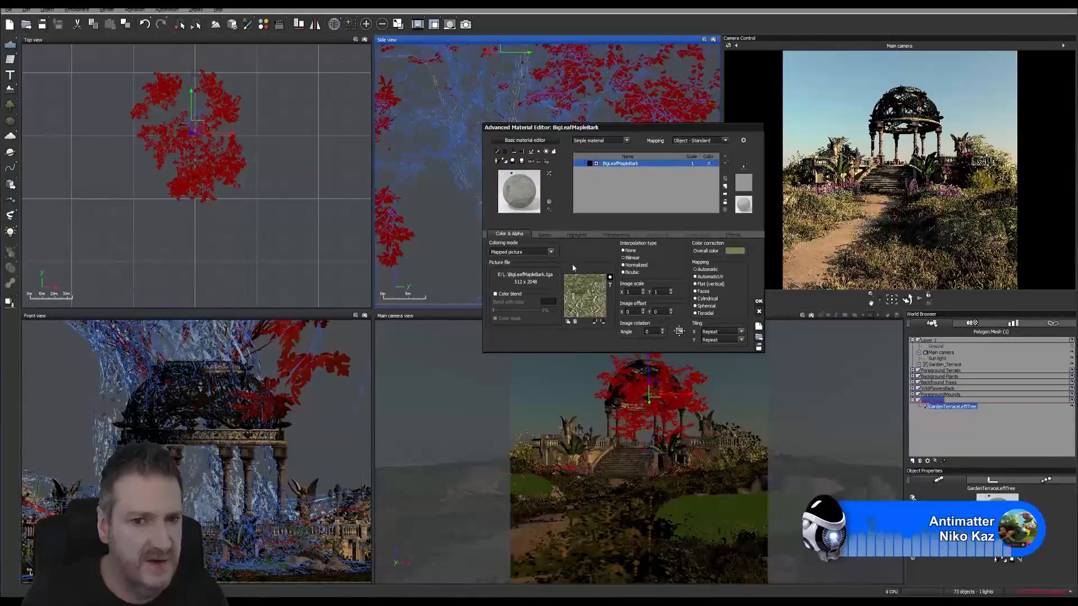
right_click(578, 293)
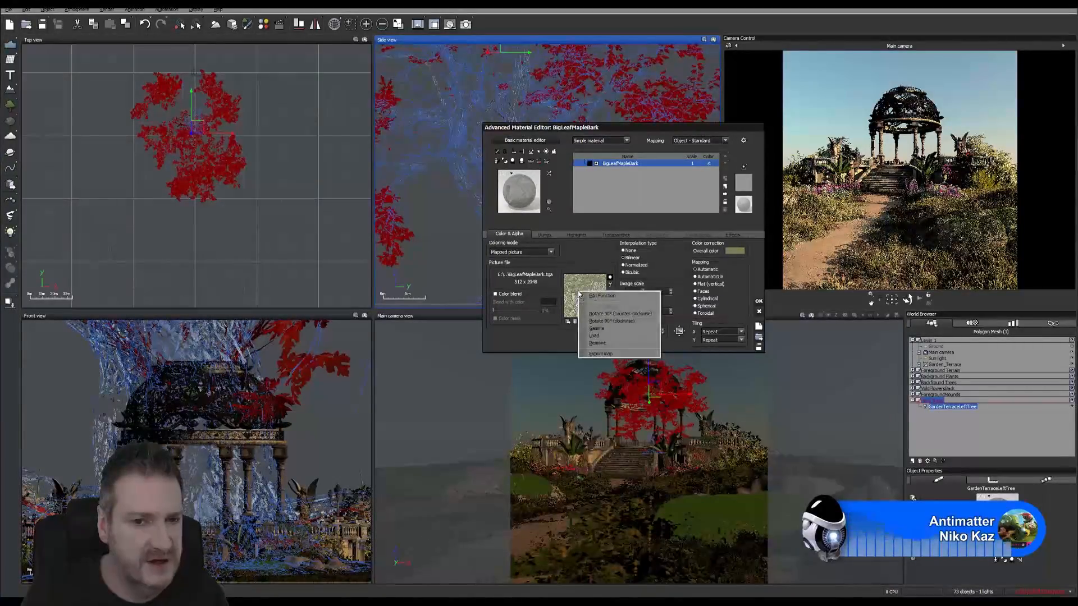
left_click(603, 296)
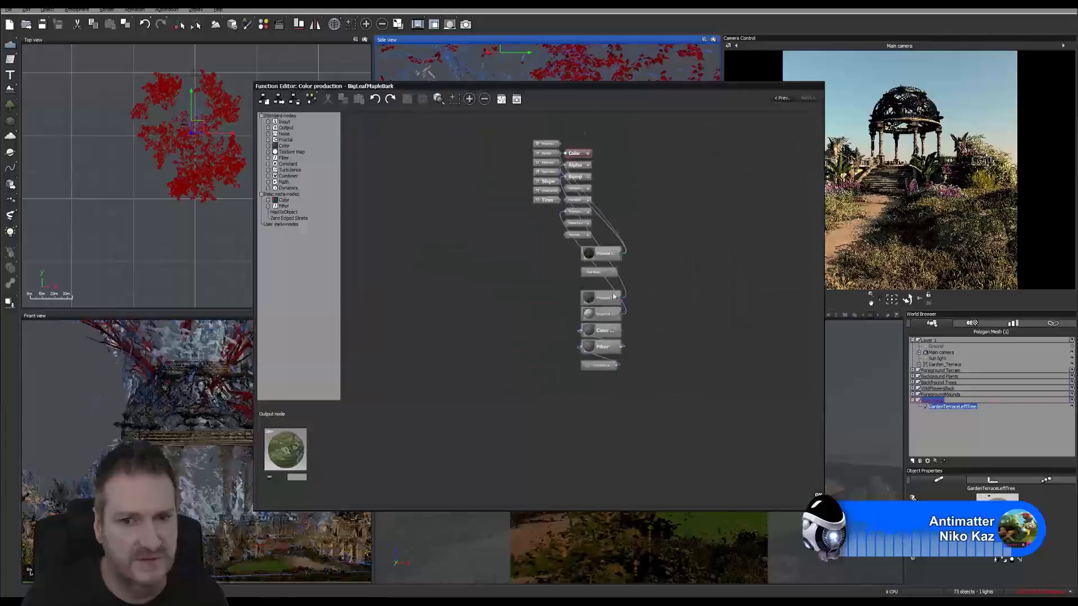
left_click_drag(640, 241, 602, 369)
left_click_drag(594, 256, 480, 153)
scroll(517, 139, "up", 4)
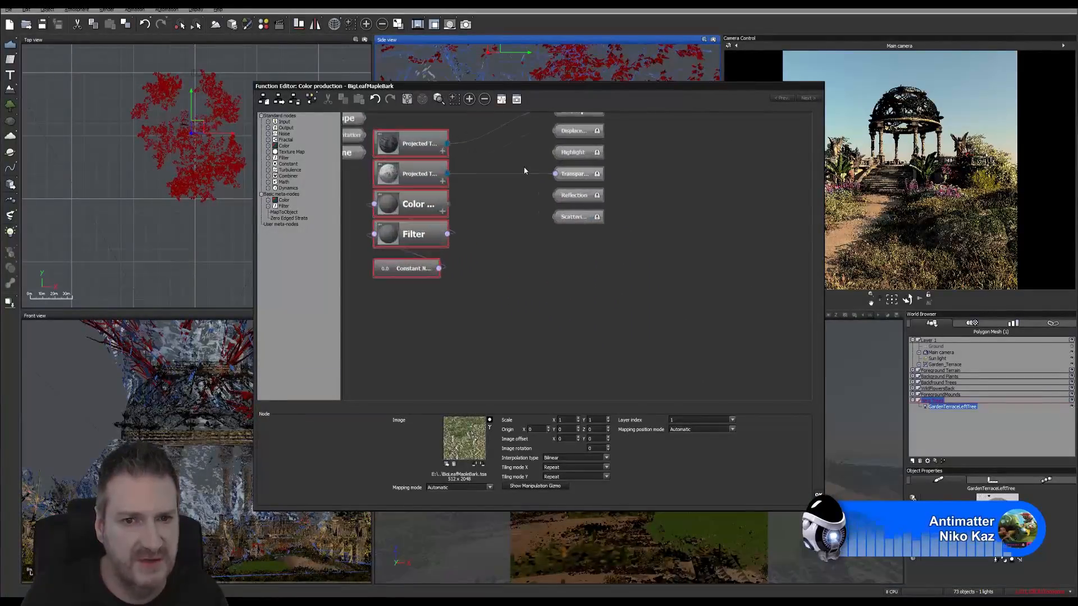
middle_click_drag(523, 168, 591, 371)
middle_click_drag(560, 218, 552, 136)
Remove the texture map connections to the Alpha and Transparency outputs of the BigLeafMapleBark material and accept the graph.
left_click(572, 200)
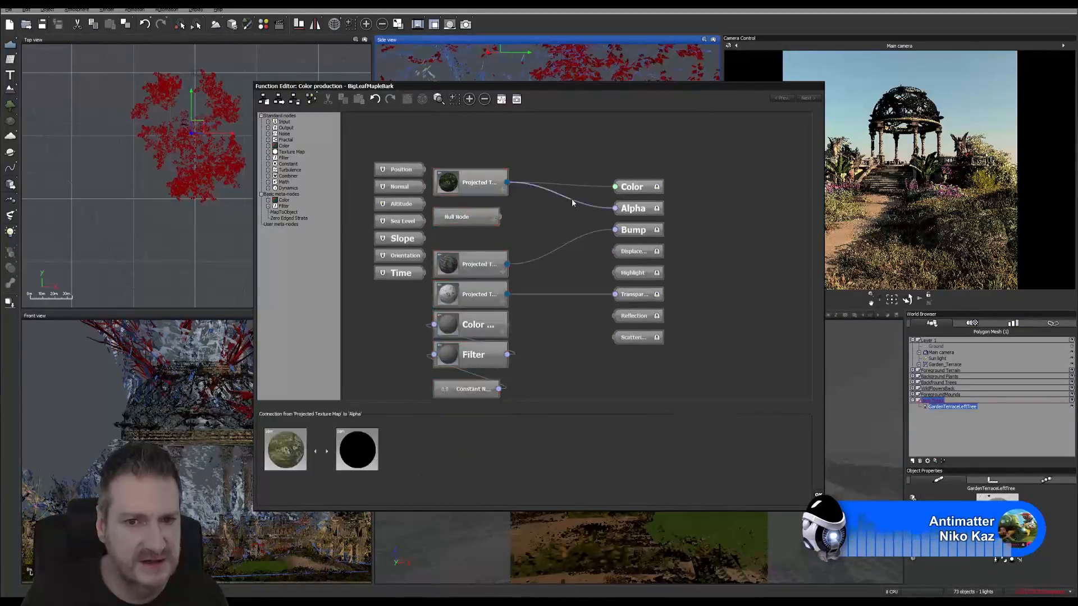
key("Delete")
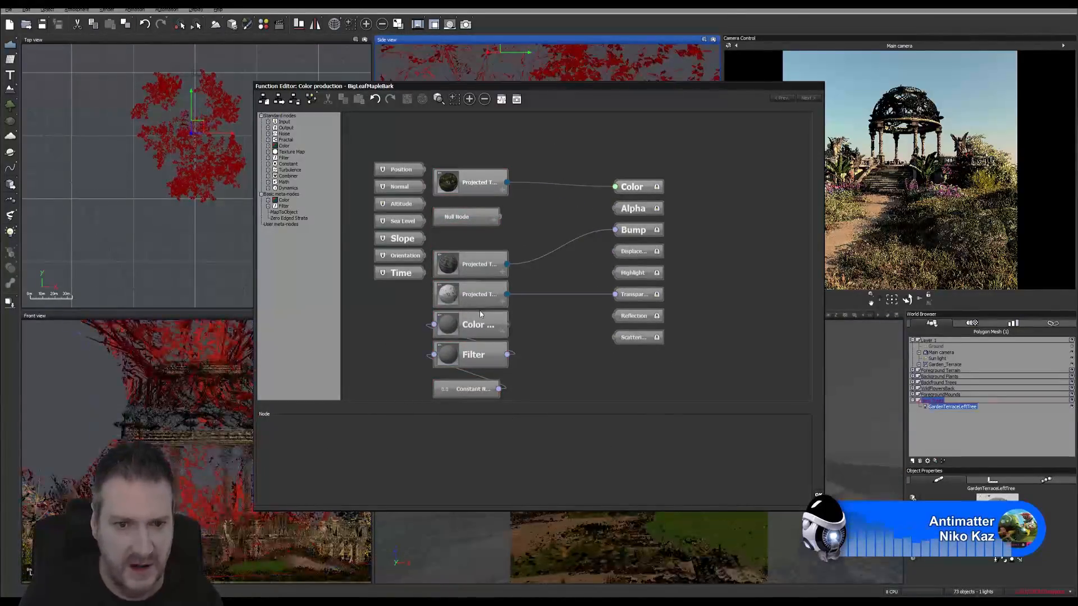
left_click(557, 294)
key("Delete")
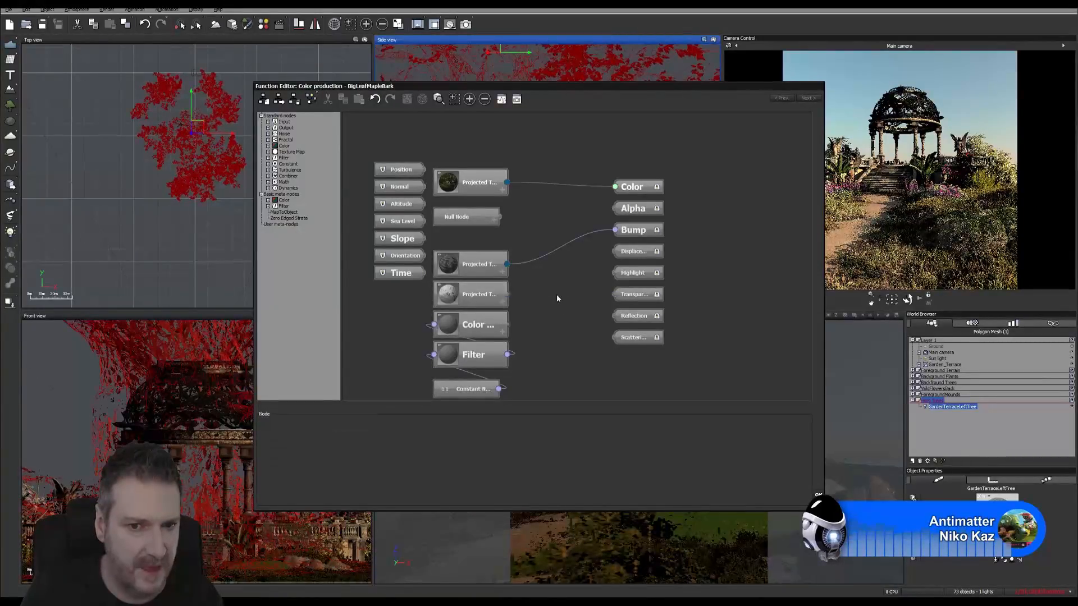
left_click(819, 495)
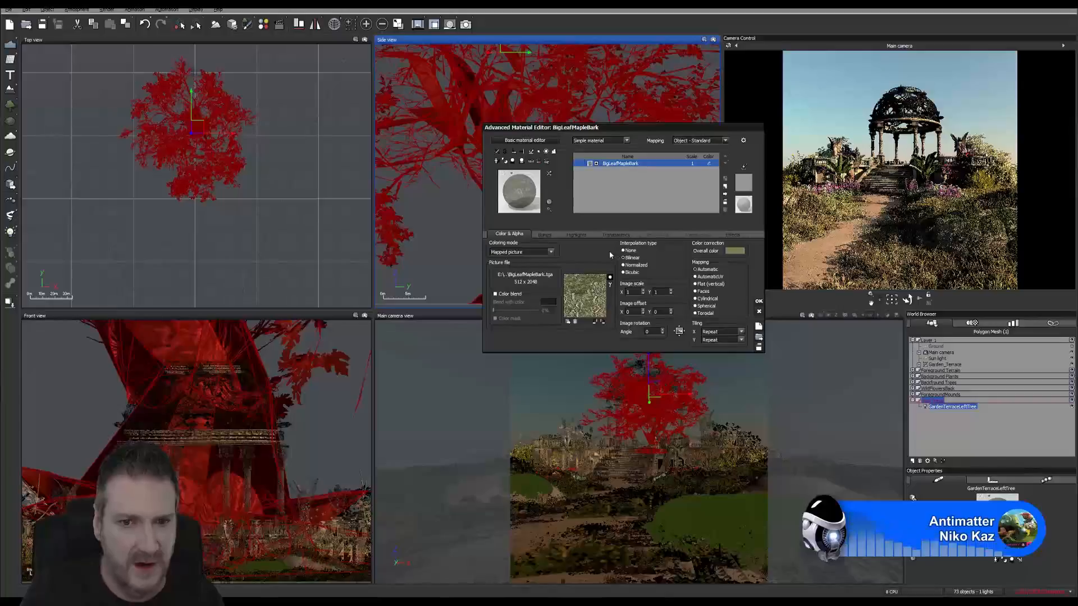
Set the global transparency of the BigLeafMapleBark material to 0% and accept the material.
left_click(617, 234)
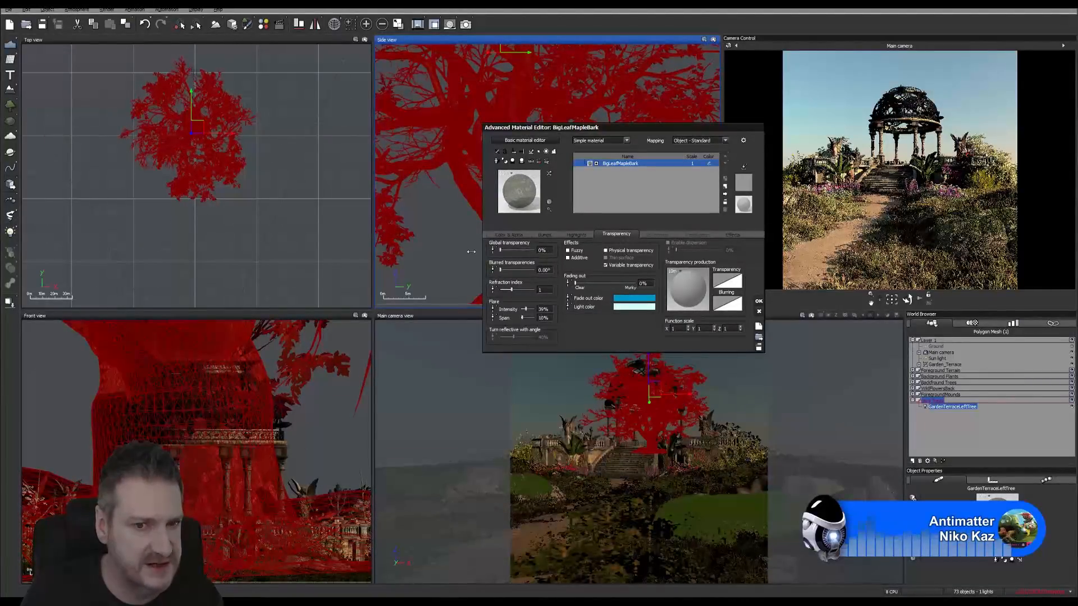
left_click_drag(471, 252, 471, 251)
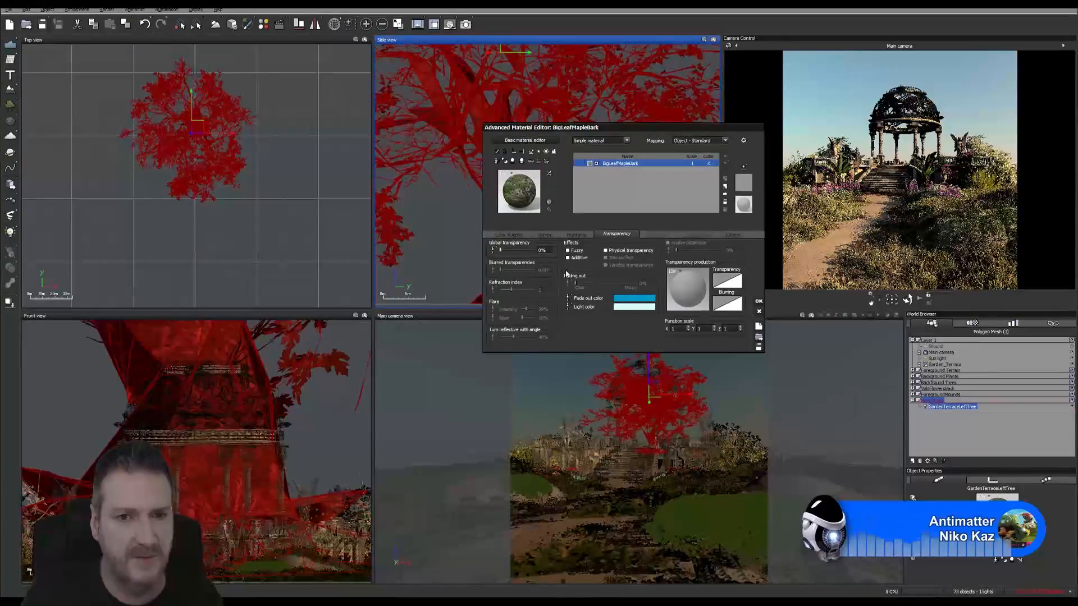
left_click(758, 301)
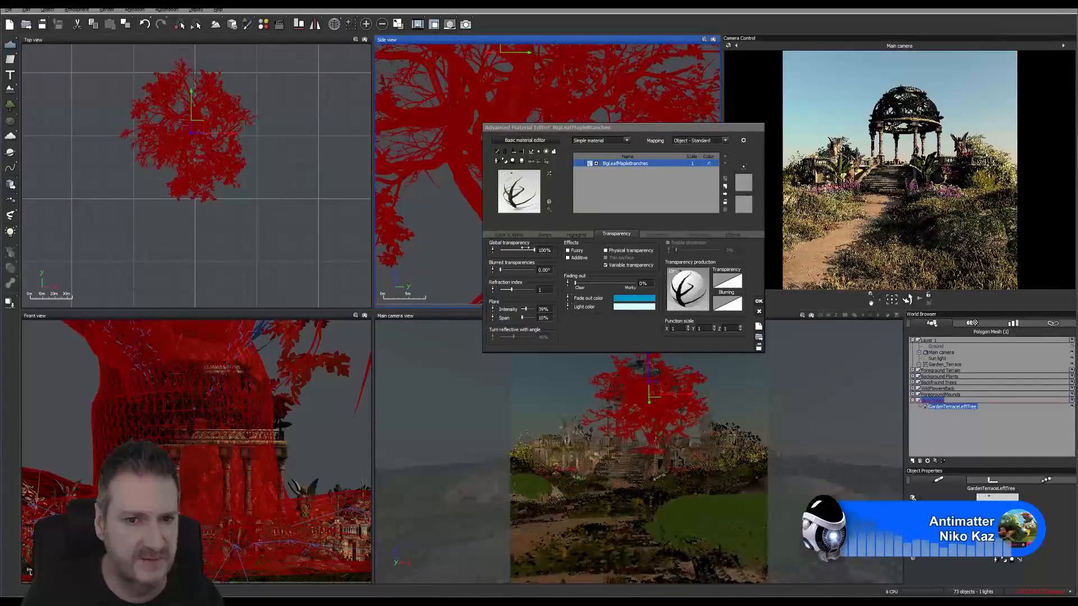
Open the color function graph of the BigLeafMapleBranches material, move its texture and filter nodes clear of the output nodes, and close the graph.
left_click(505, 236)
right_click(581, 292)
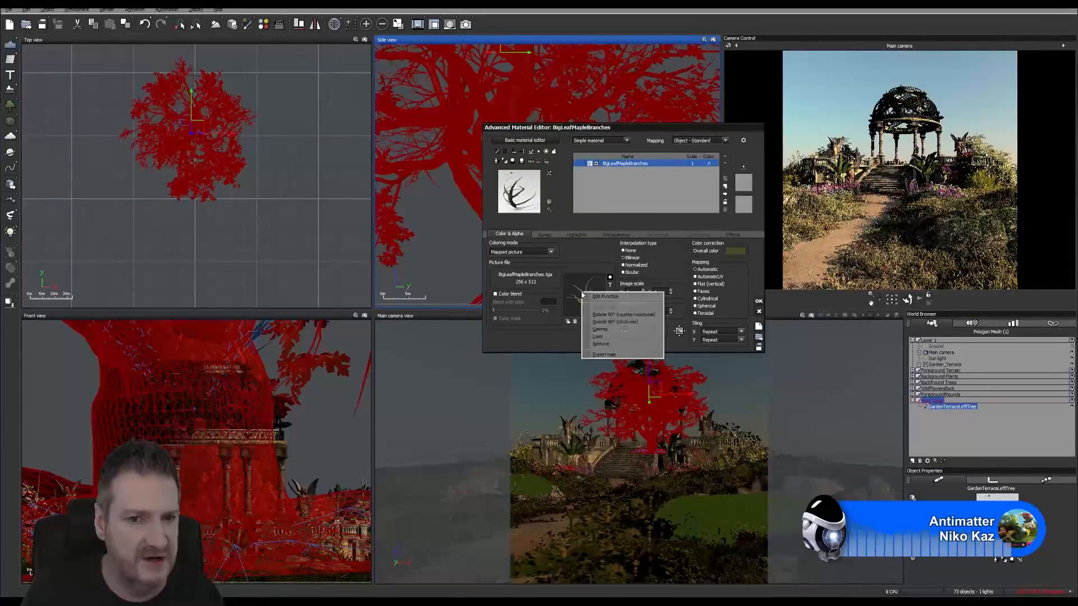
left_click(596, 296)
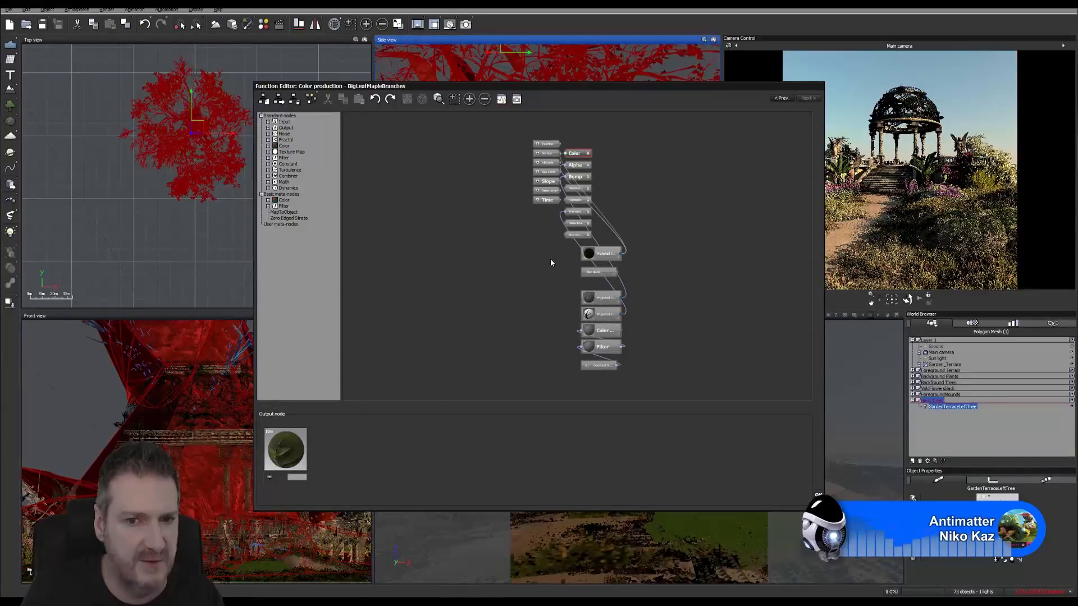
left_click_drag(550, 262, 606, 381)
left_click_drag(602, 257, 488, 151)
mouse_move(585, 183)
middle_mouse_down()
mouse_move(640, 267)
mouse_move(573, 191)
middle_mouse_up()
scroll(610, 259, "up", 5)
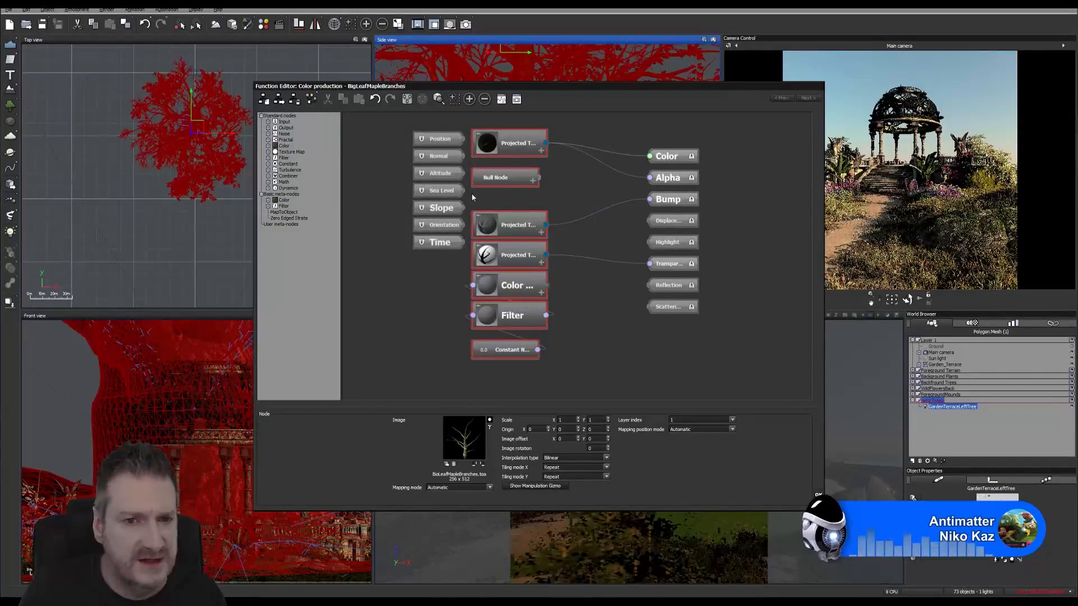
left_click(818, 504)
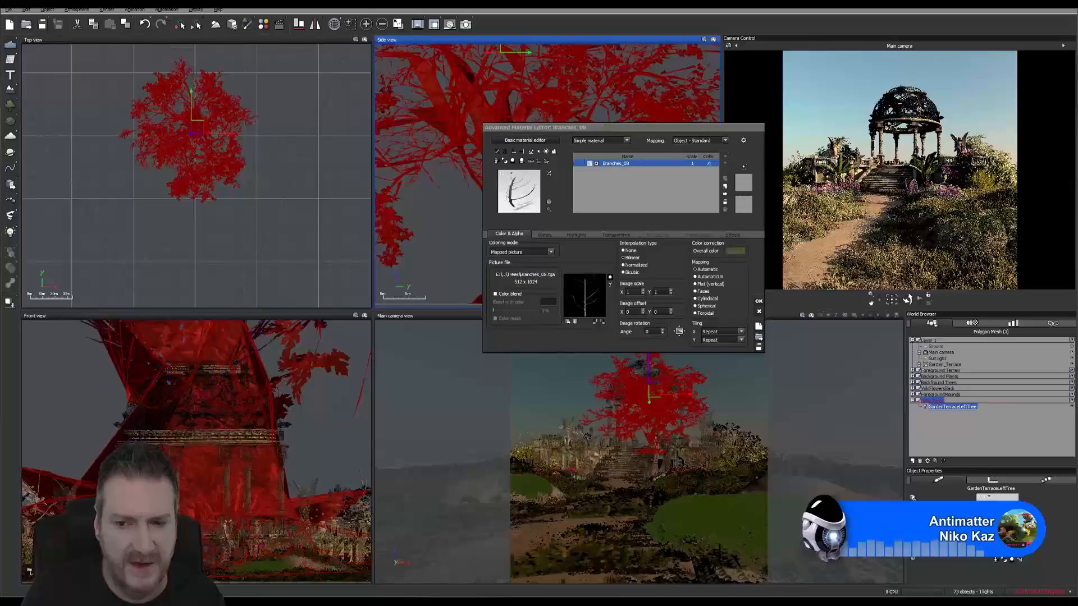
Open the color function graph of the Branches_08 material, separate its texture and filter nodes from the output nodes, and close the graph.
right_click(581, 292)
left_click(607, 298)
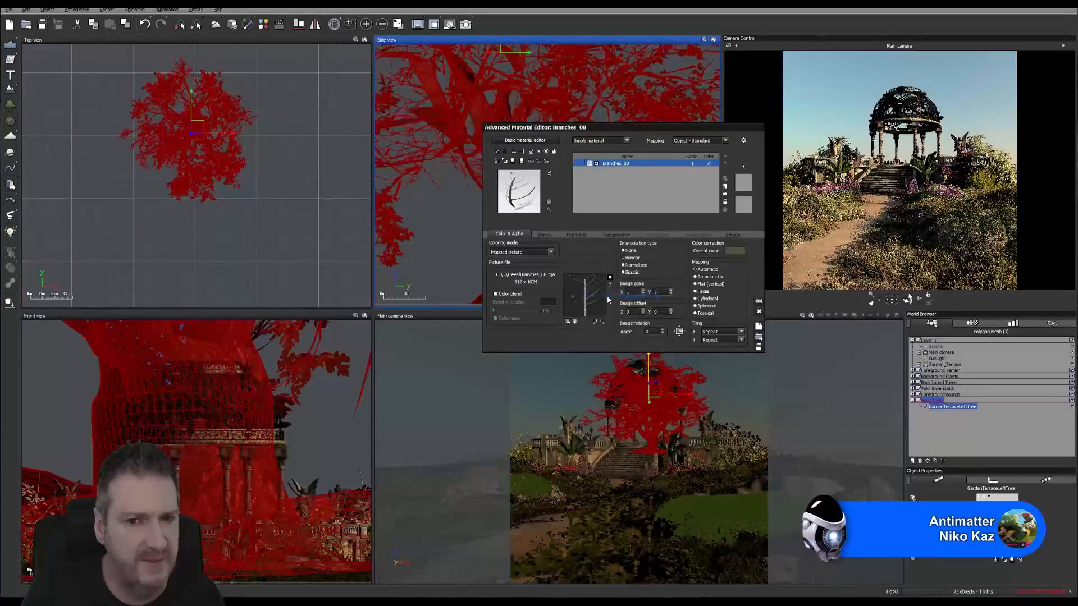
left_click_drag(573, 258, 607, 373)
left_click_drag(598, 253, 472, 160)
scroll(472, 204, "up", 3)
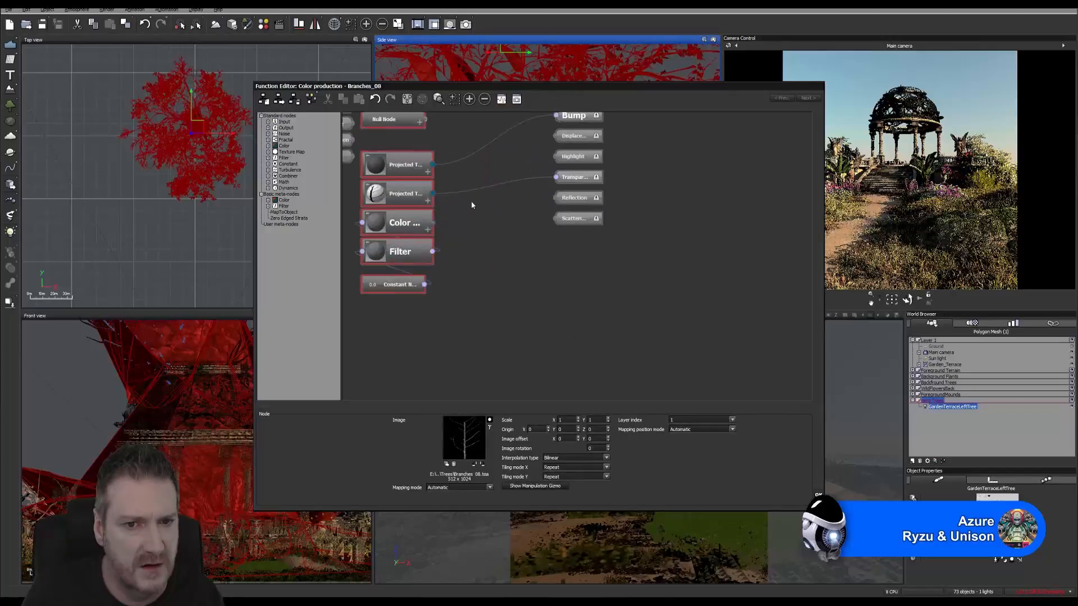
middle_click_drag(500, 245, 554, 344)
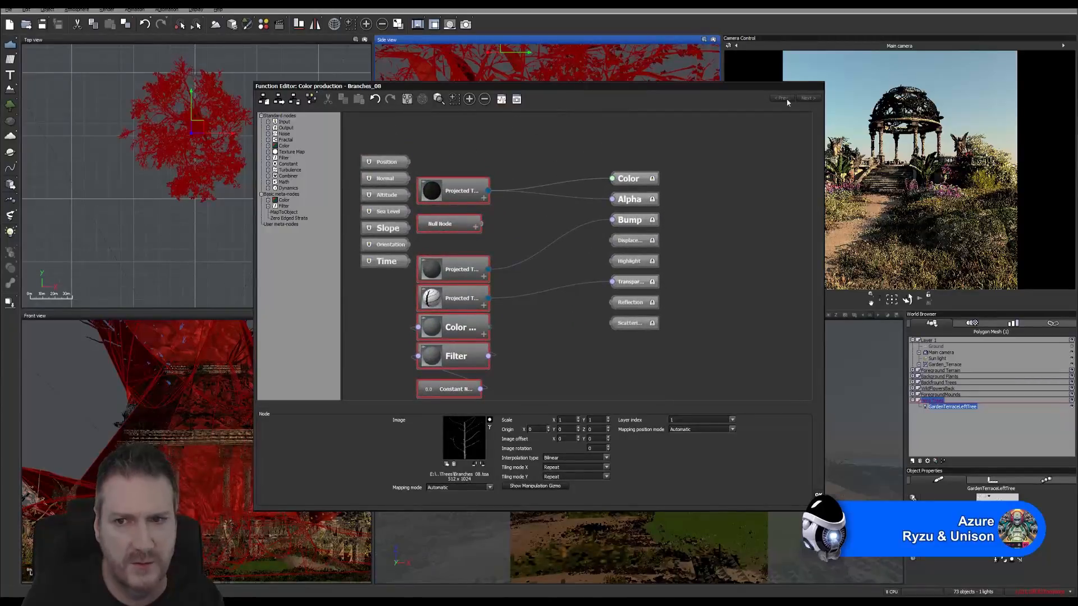
left_click(819, 496)
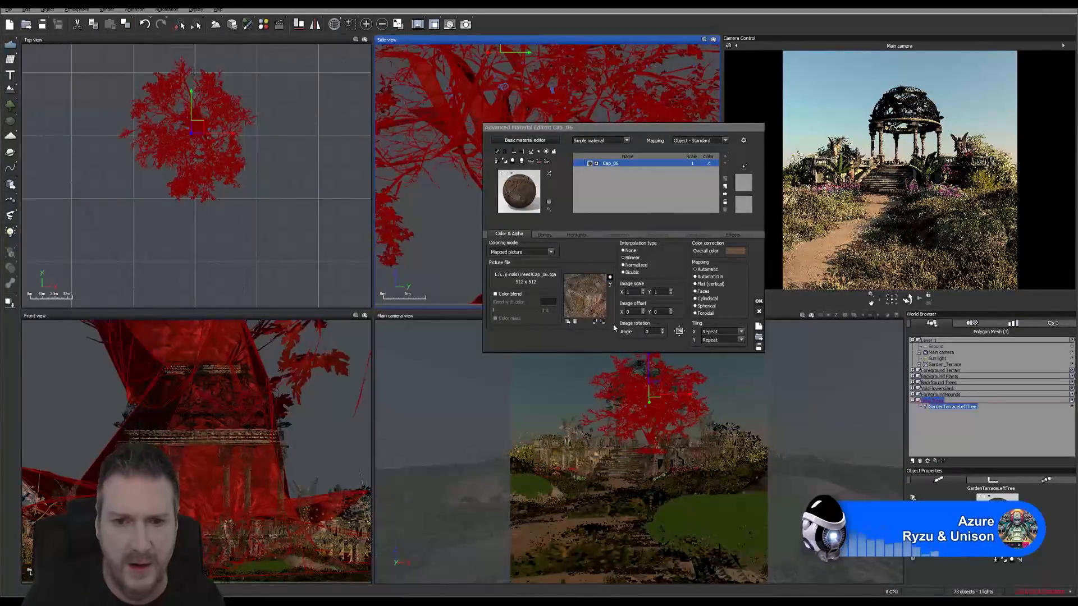
Check which texture nodes feed the outputs in the color function graph of the Cap_06 material.
right_click(580, 293)
left_click(601, 302)
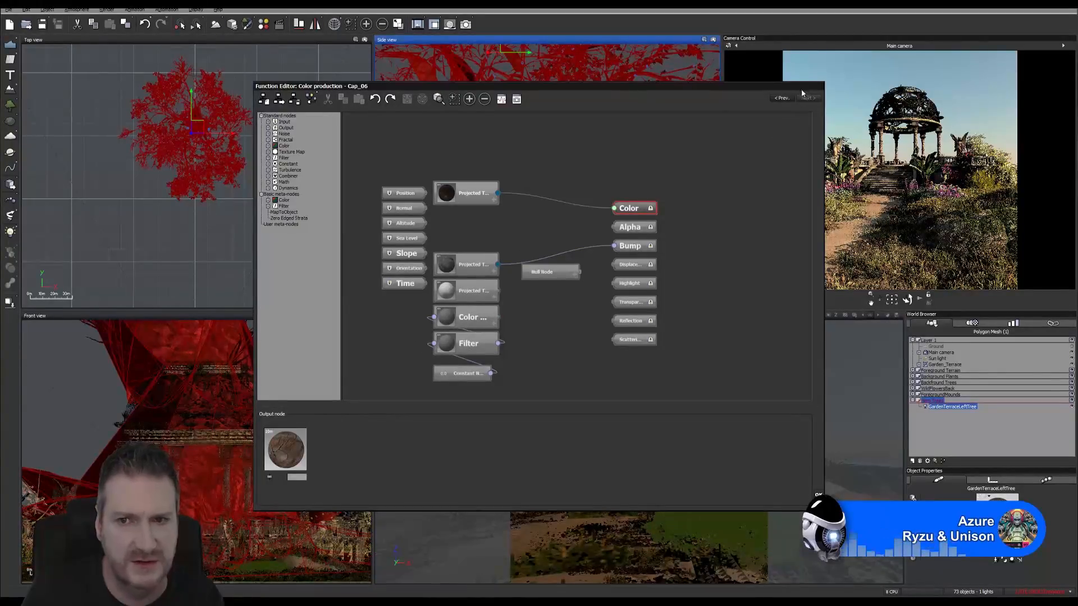
left_click(818, 495)
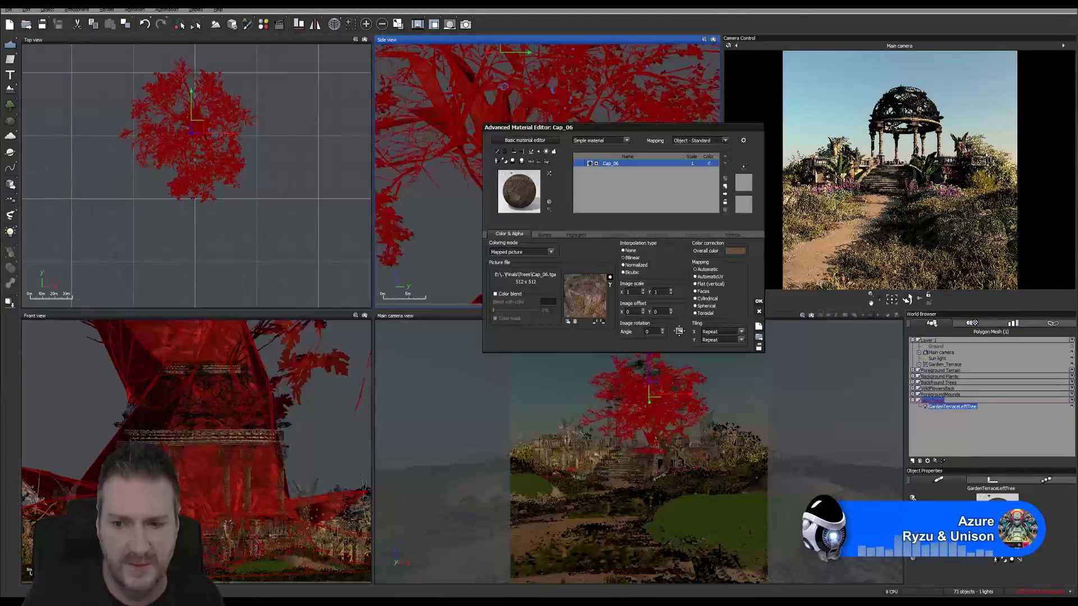
Open the color function graph of the BigLeafMapleLeaf_1 material and move its texture and filter nodes clear of the output nodes.
left_click(1023, 542)
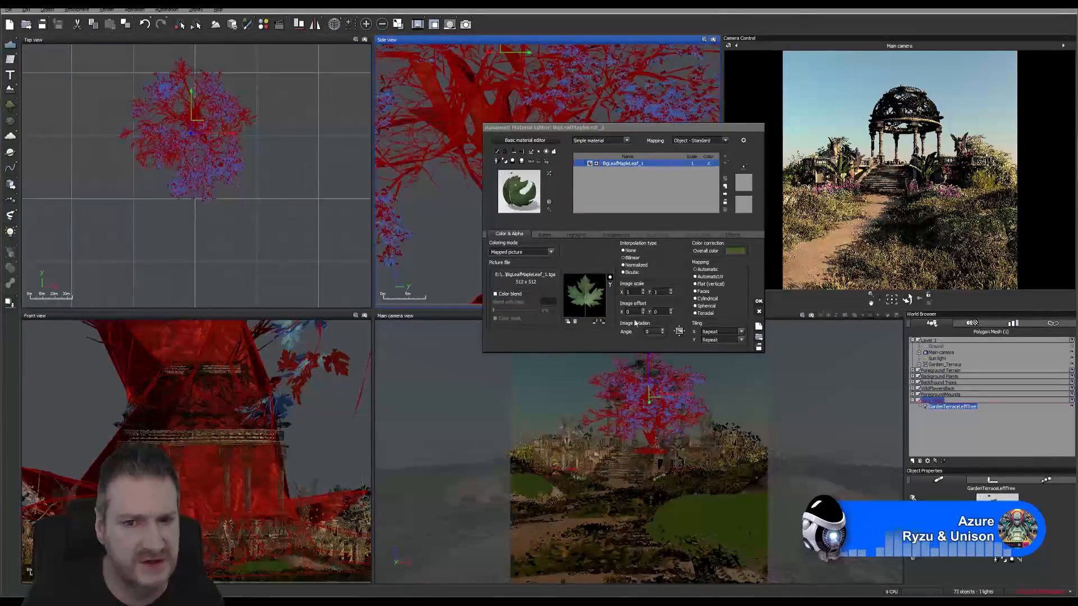
right_click(594, 298)
left_click(612, 304)
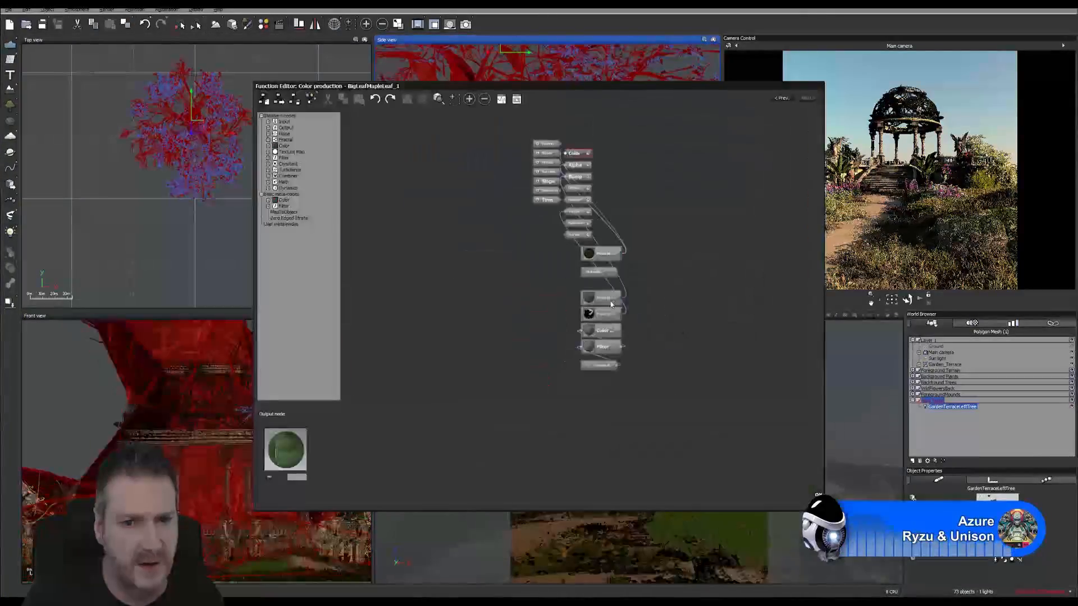
left_click_drag(535, 247, 598, 381)
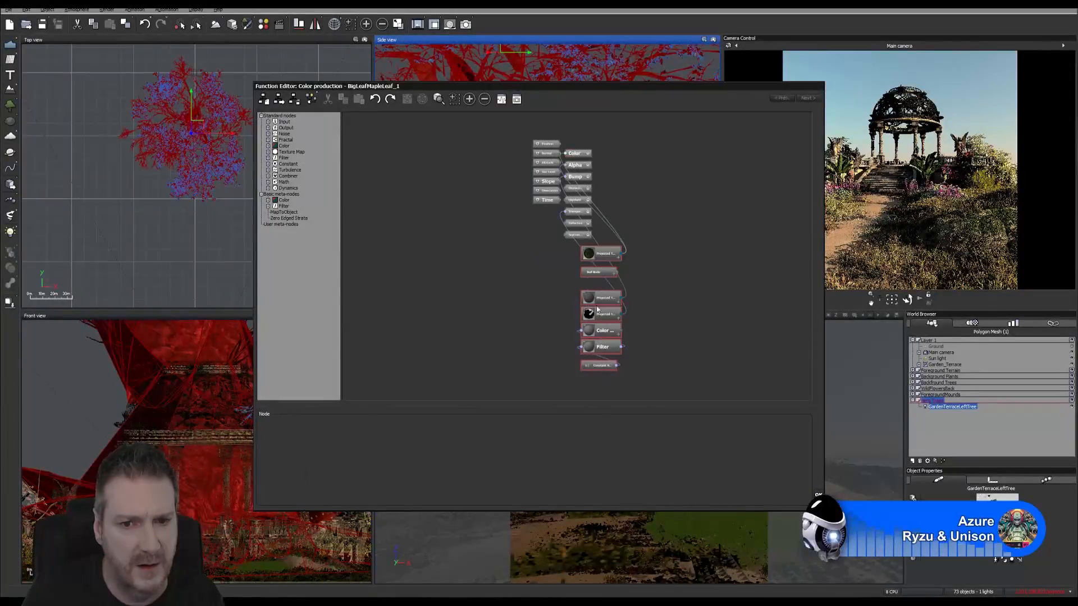
left_click_drag(594, 298, 454, 200)
scroll(449, 212, "up", 3)
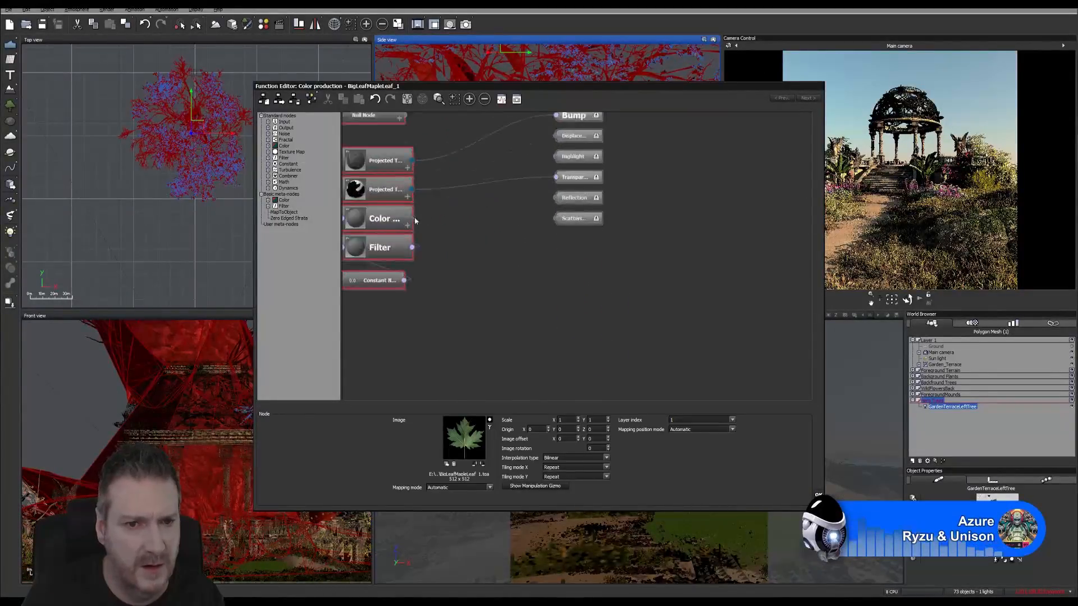
middle_click_drag(448, 236, 586, 297)
Line up the Constant, Filter and Color map nodes in a row, collapse the Constant and Color map nodes, and close the BigLeafMapleLeaf_1 graph.
left_click_drag(502, 349, 402, 329)
left_click(533, 353)
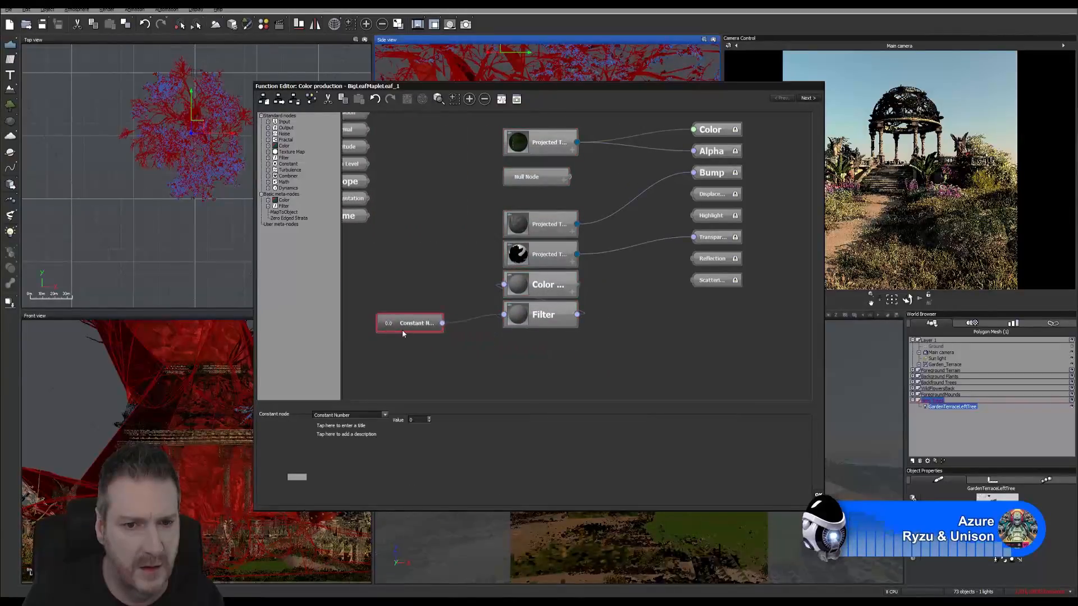
left_click_drag(555, 315, 466, 307)
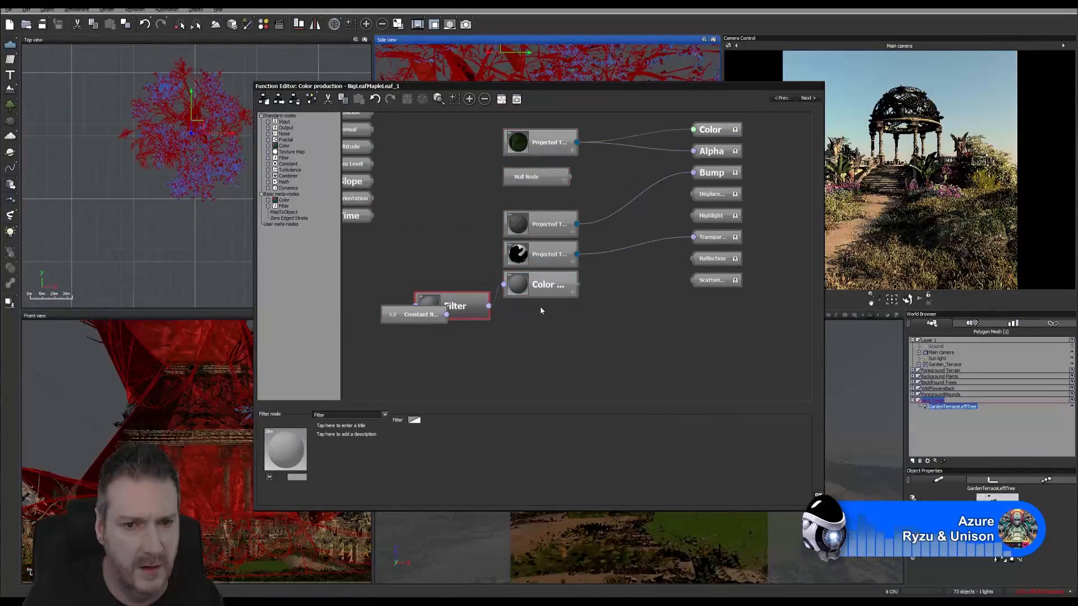
left_click_drag(541, 285, 609, 306)
left_click_drag(456, 312, 519, 317)
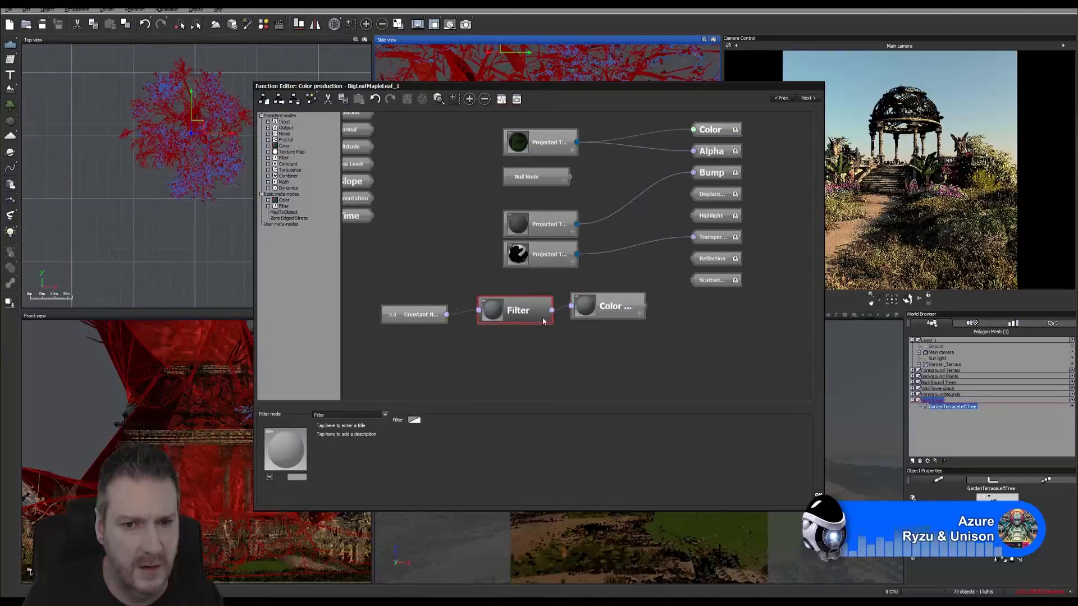
left_click(586, 306)
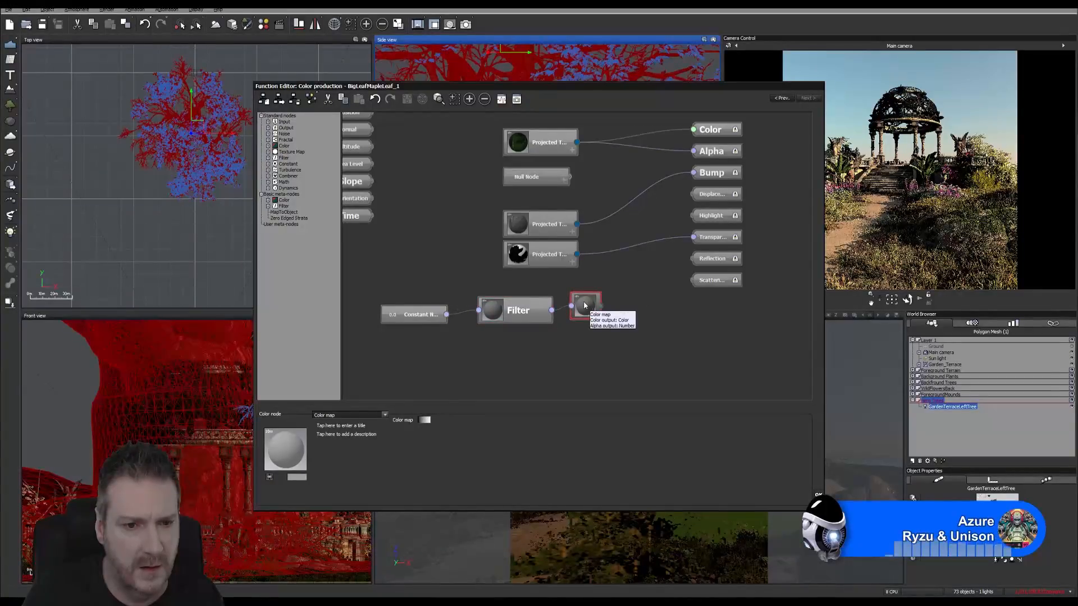
left_click_drag(610, 260, 648, 306)
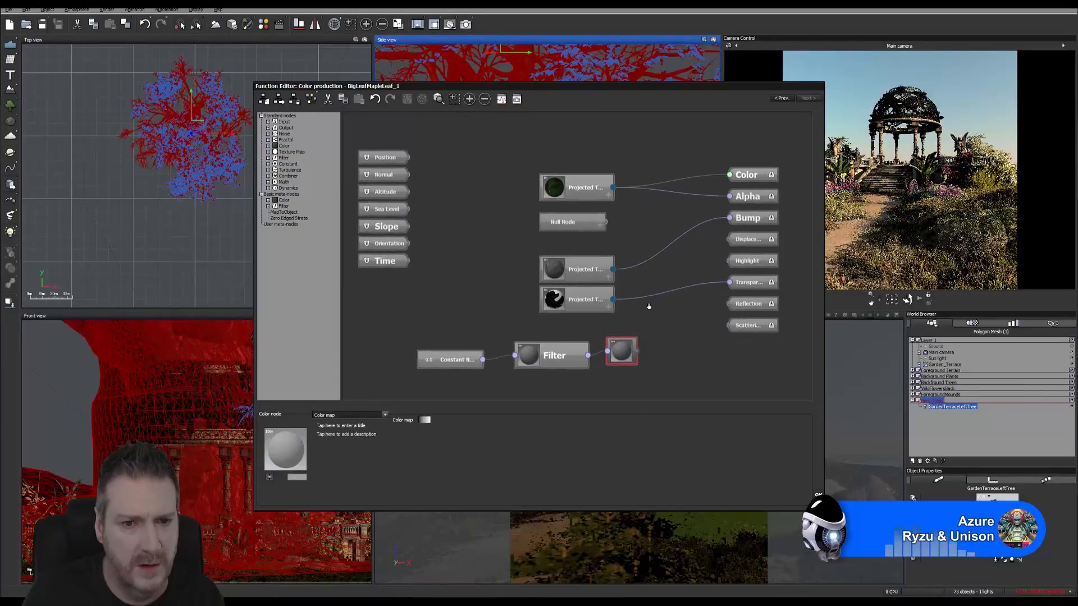
left_click(452, 360)
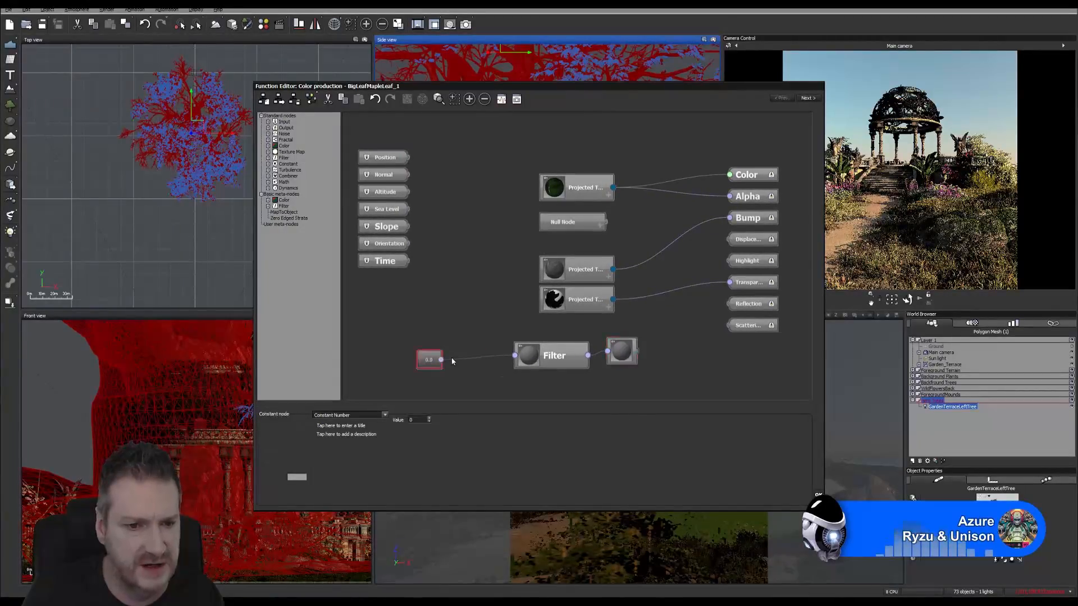
left_click(817, 495)
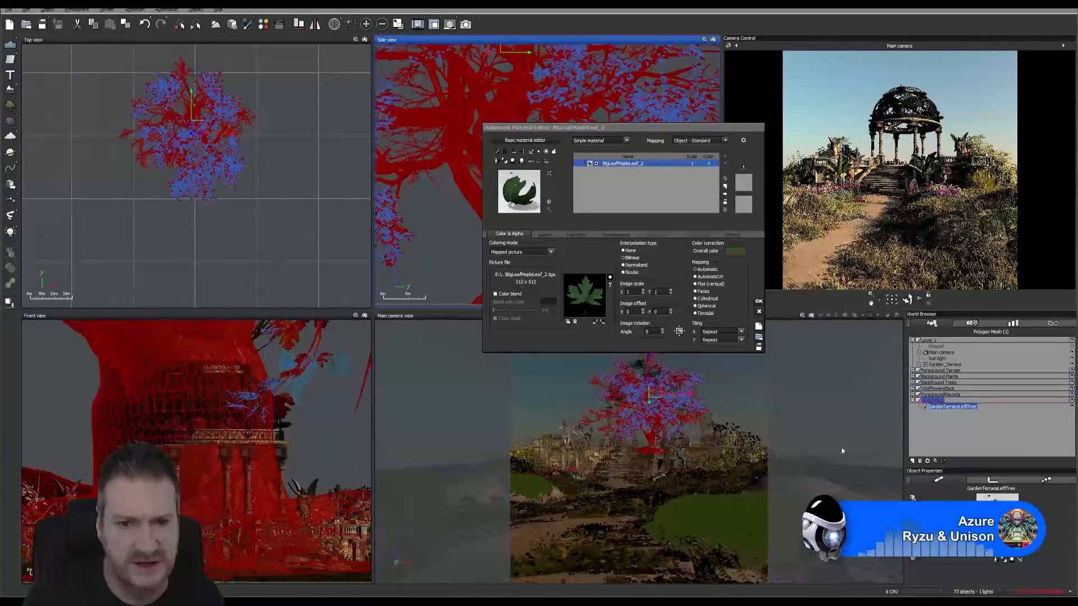
Open the color function graph of the BigLeafMapleLeaf_2 material, move its texture and filter nodes clear of the outputs, and close the graph.
right_click(577, 289)
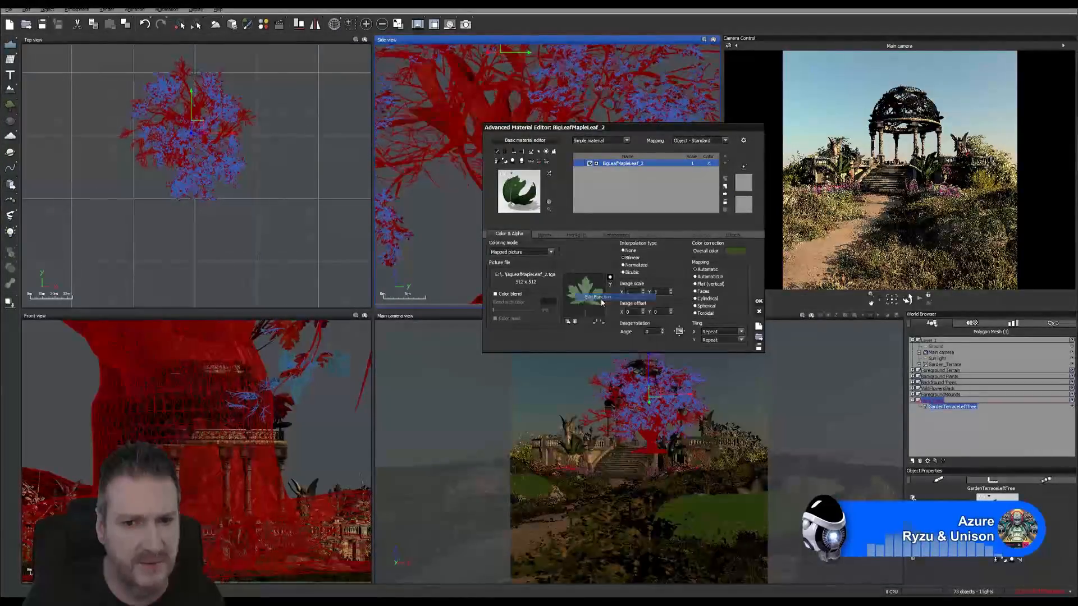
left_click(579, 302)
left_click_drag(550, 257, 615, 371)
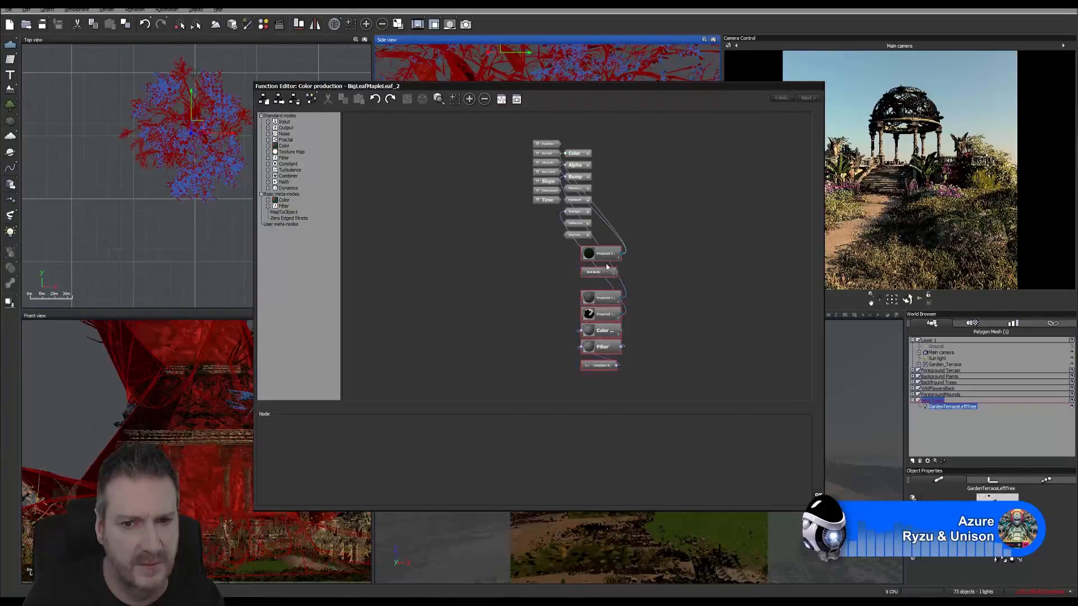
left_click_drag(598, 259, 449, 199)
scroll(435, 278, "up", 4)
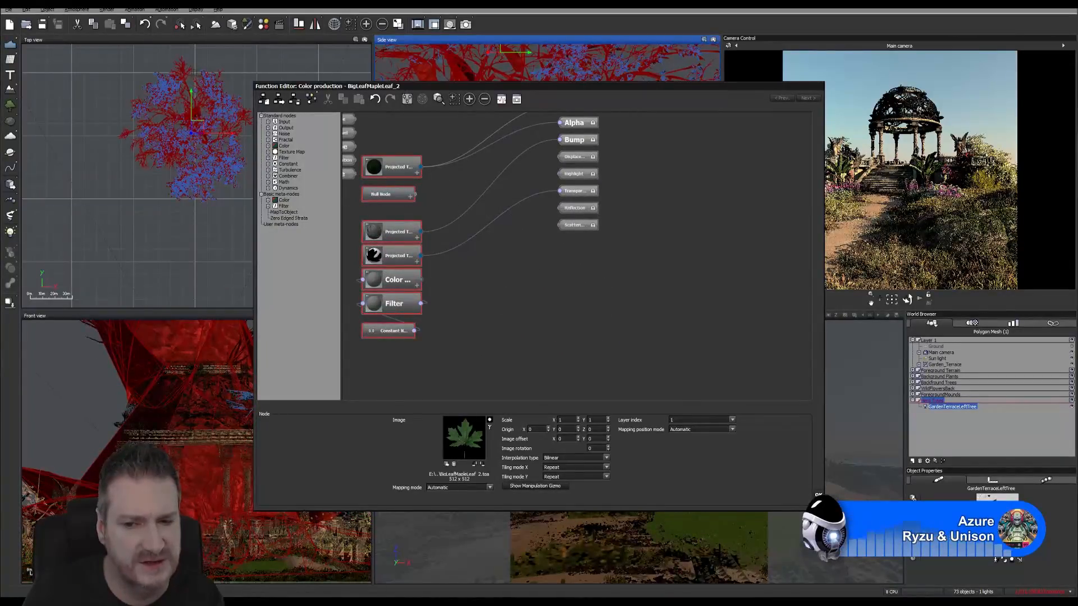
left_click(818, 495)
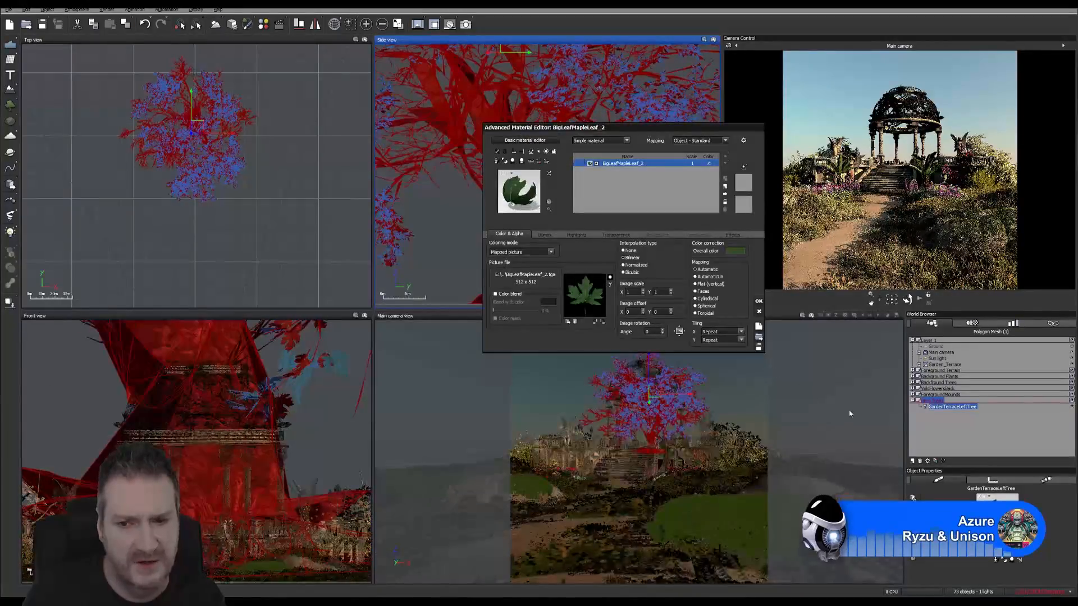
Check the texture node connections to the outputs in the color function graph of the BigLeafMapleBark material.
left_click(949, 545)
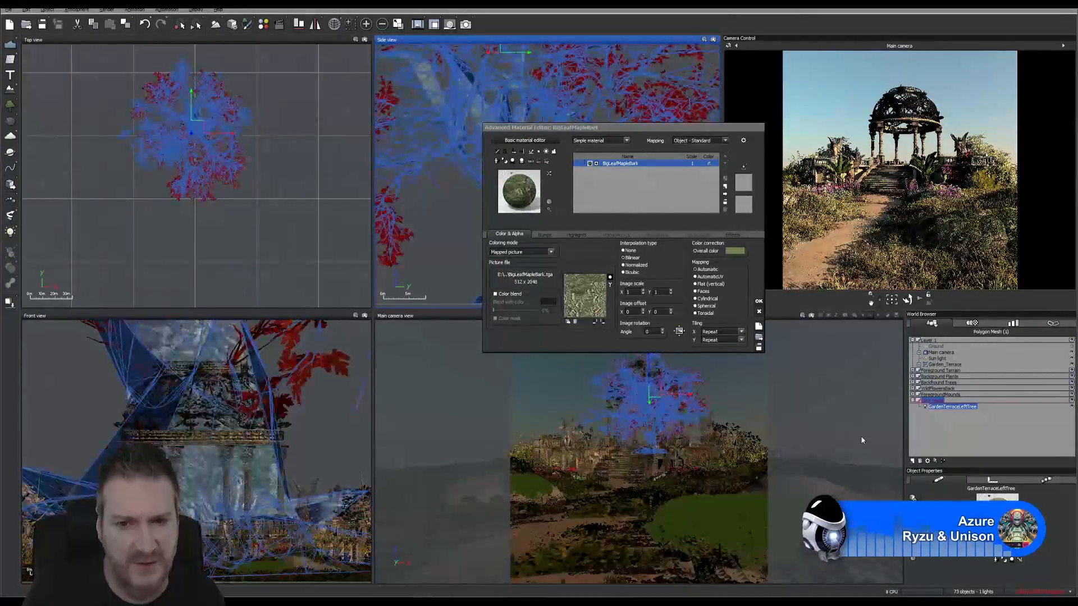
right_click(588, 302)
left_click(595, 303)
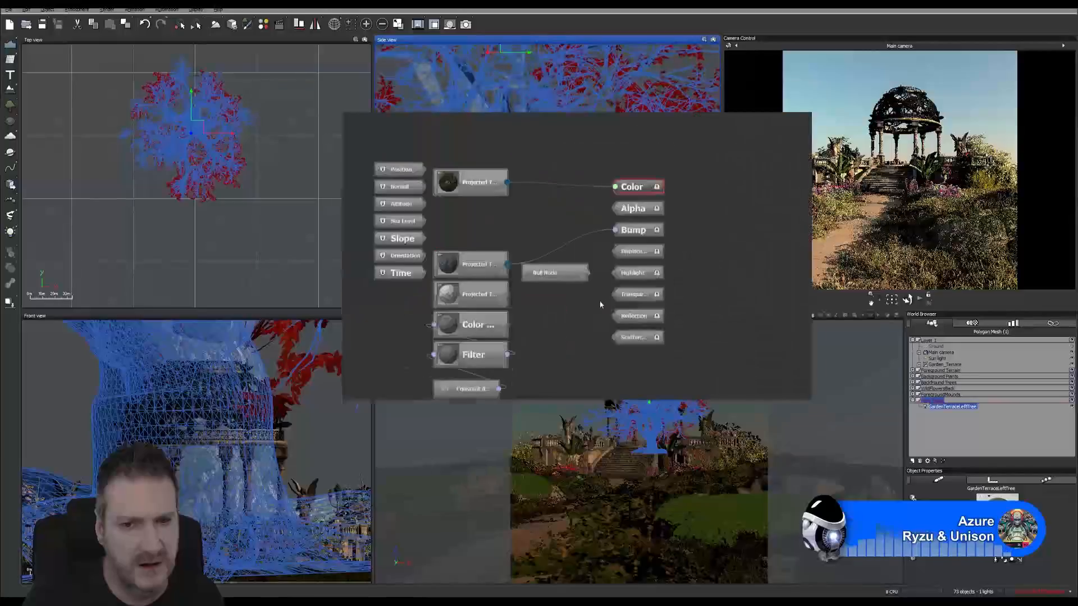
middle_click_drag(574, 331, 602, 315)
left_click_drag(532, 221, 517, 376)
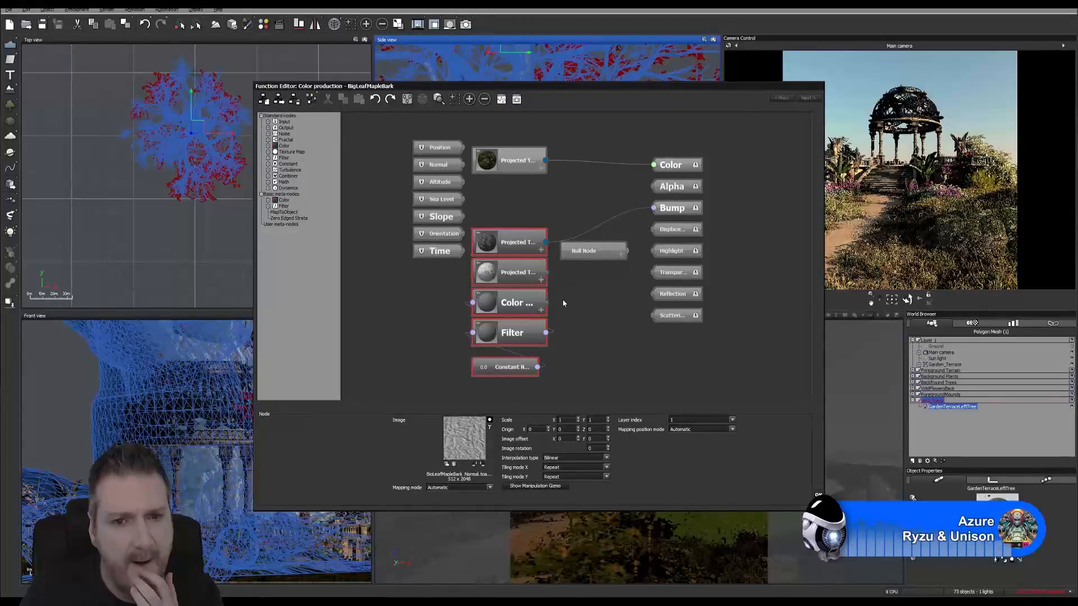
left_click(602, 312)
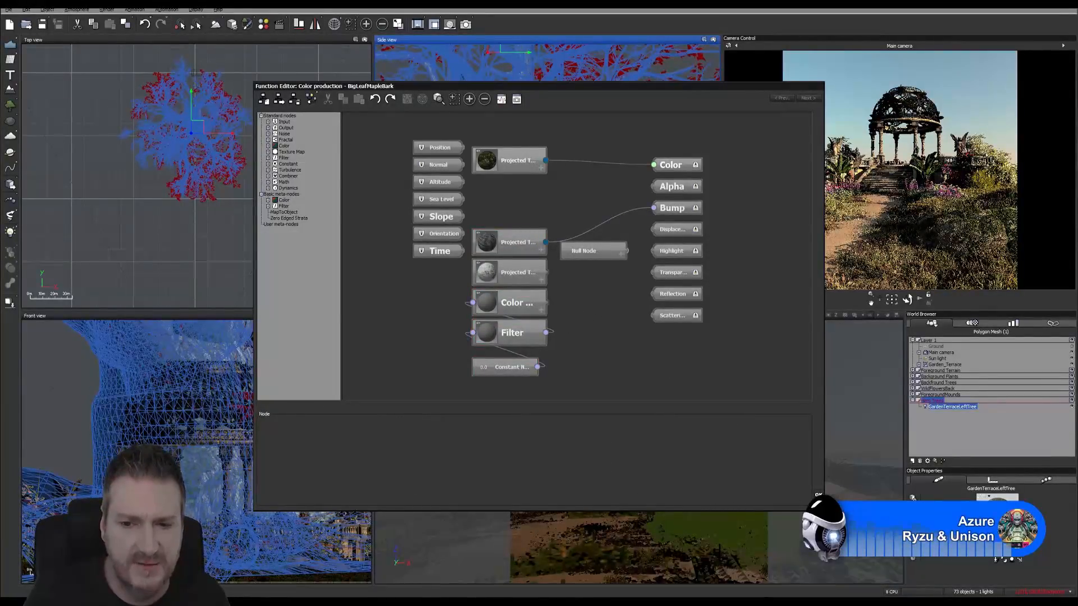
left_click(818, 495)
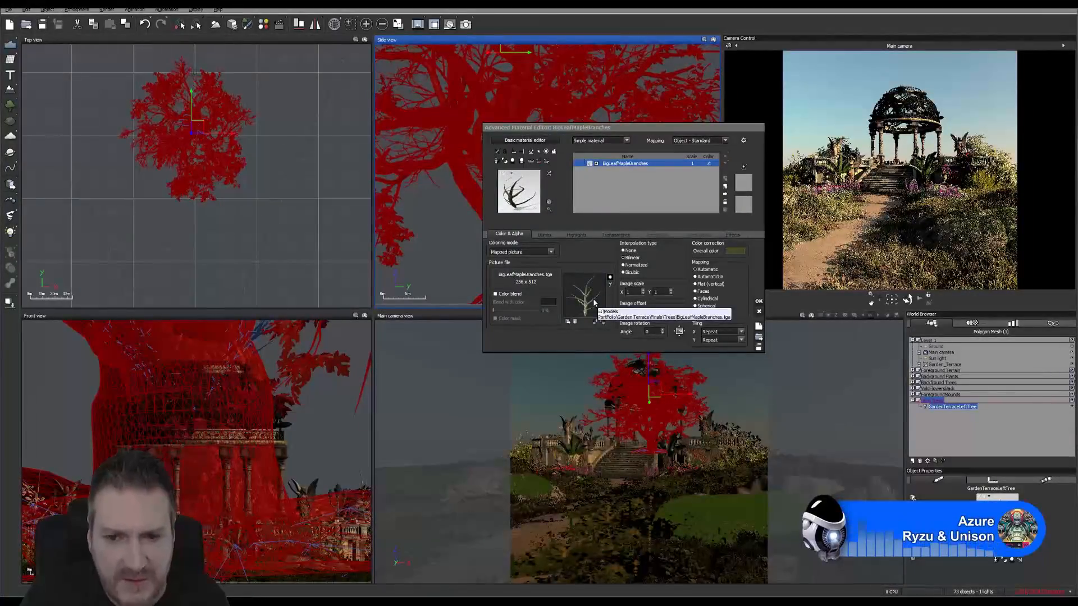
left_click(544, 234)
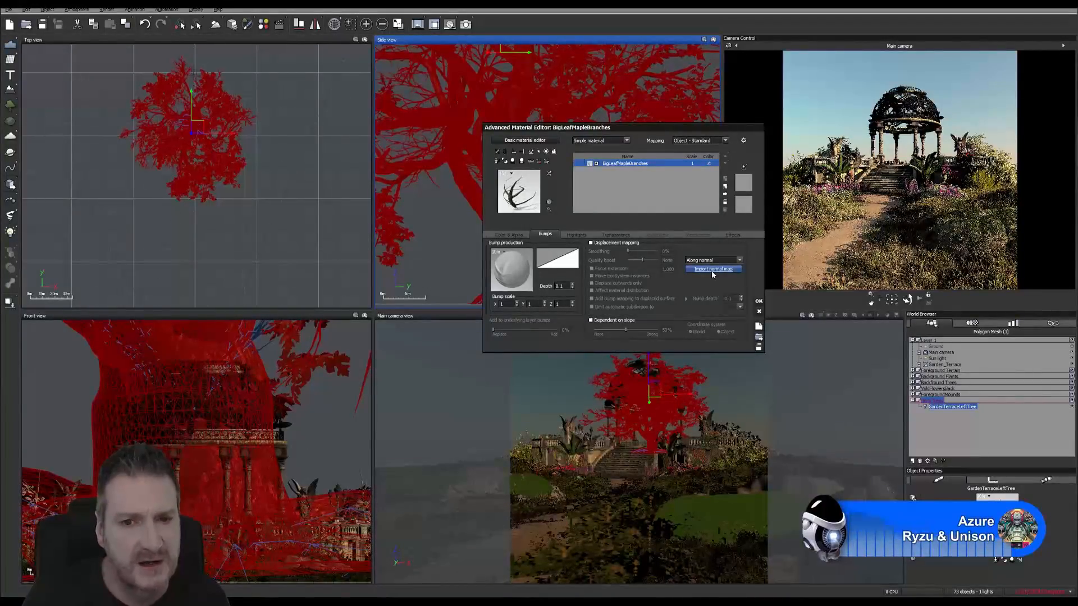
left_click(712, 271)
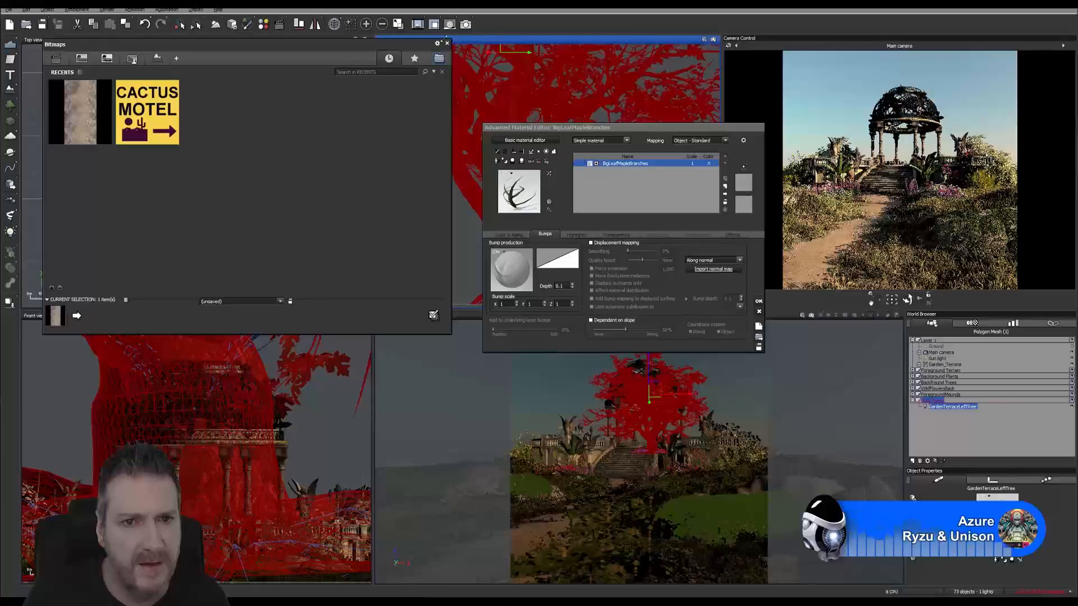
left_click(447, 44)
left_click(508, 234)
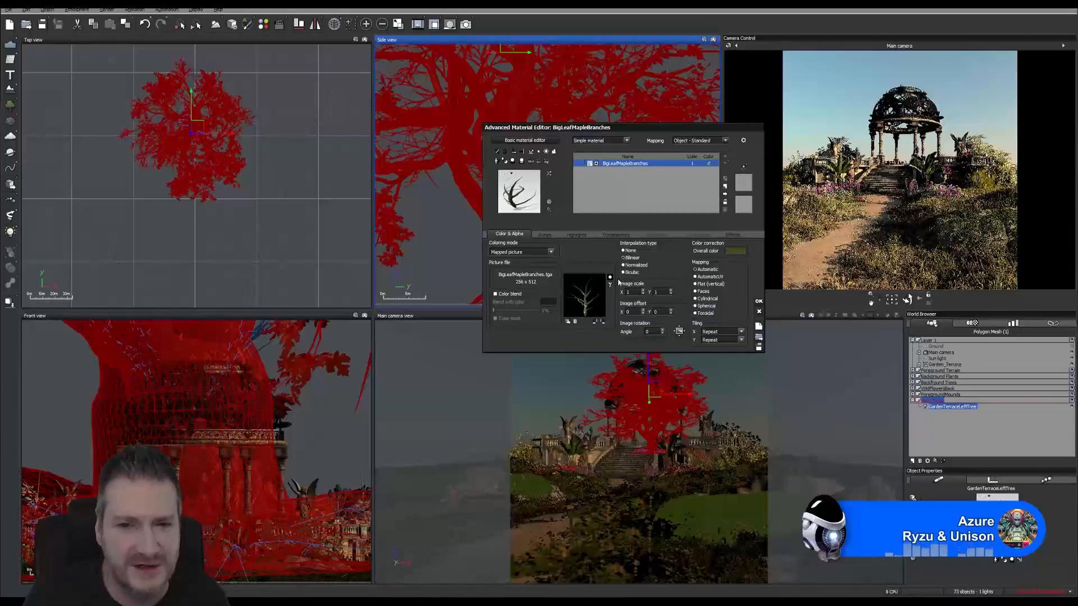
Start a normal map import for the bump of the BigLeafMapleBranches material, enlarge the bitmap browser and open the picture file selection.
left_click(545, 235)
left_click(713, 270)
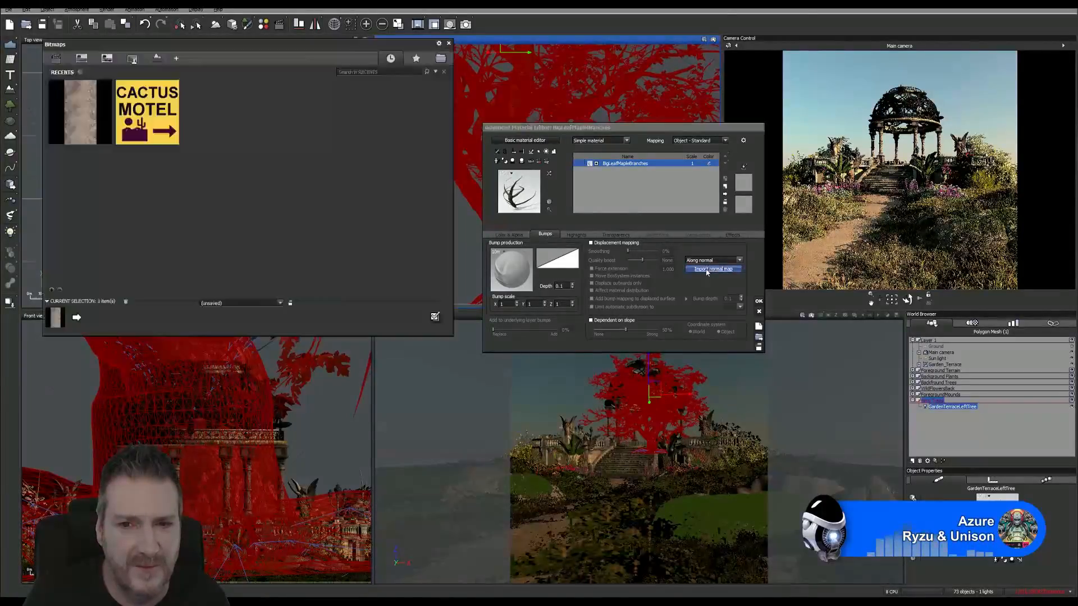
left_click_drag(270, 51, 440, 67)
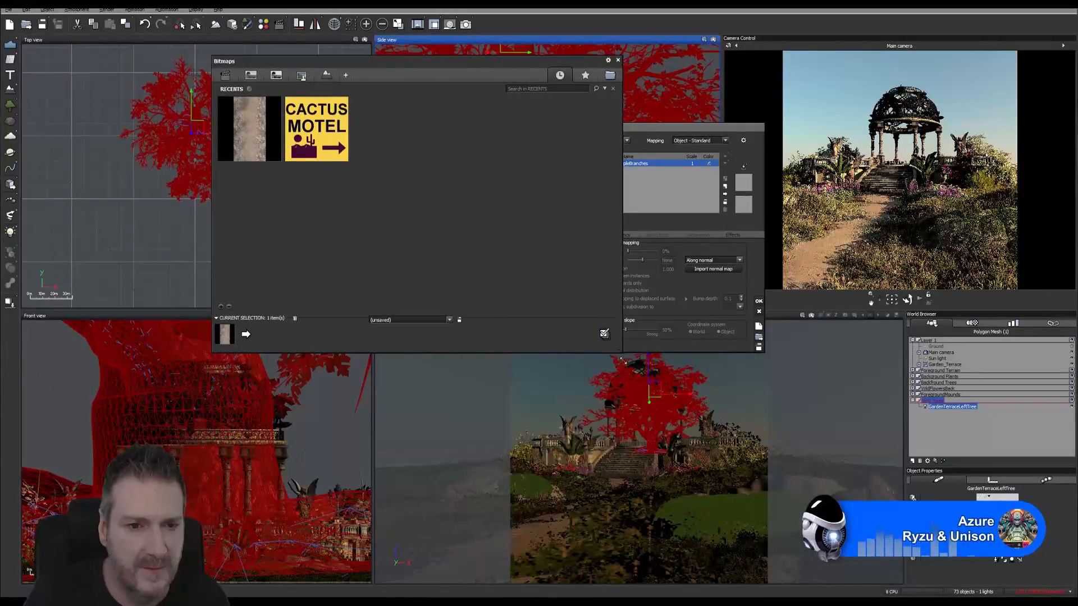
left_click_drag(620, 351, 690, 421)
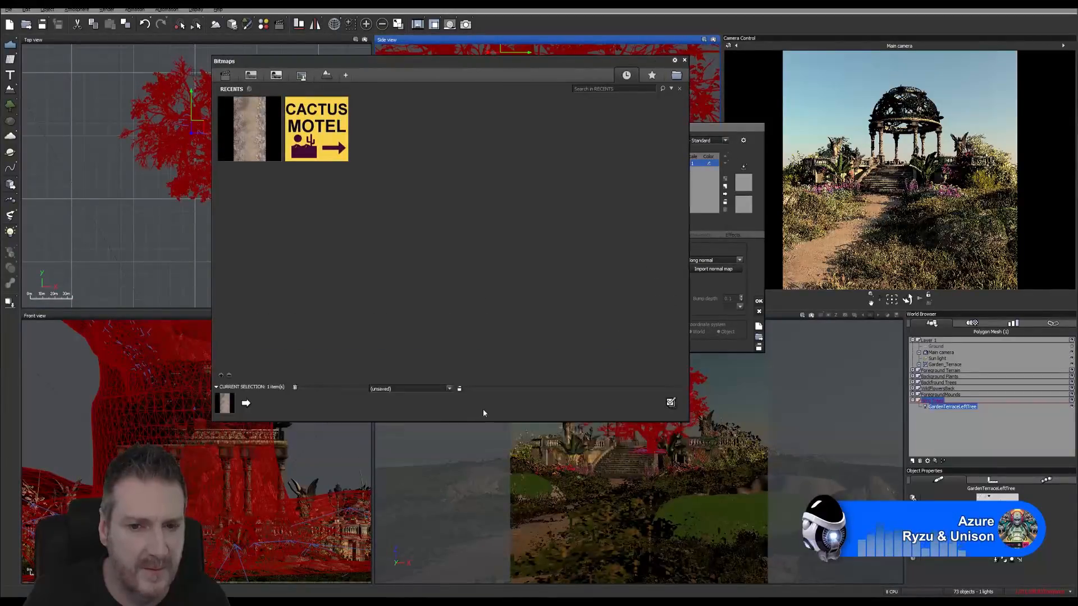
left_click(676, 75)
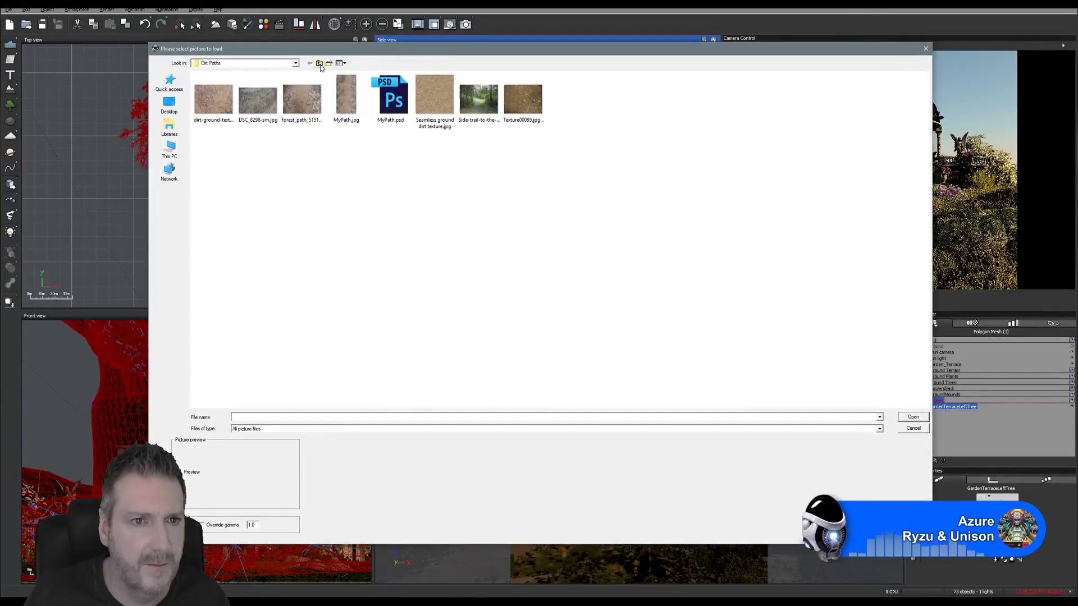
Go to the Trees folder inside Finals, show its files as a list and load BigLeafMapleBranches_Normal.tga as the normal map.
left_click(320, 64)
left_click(319, 64)
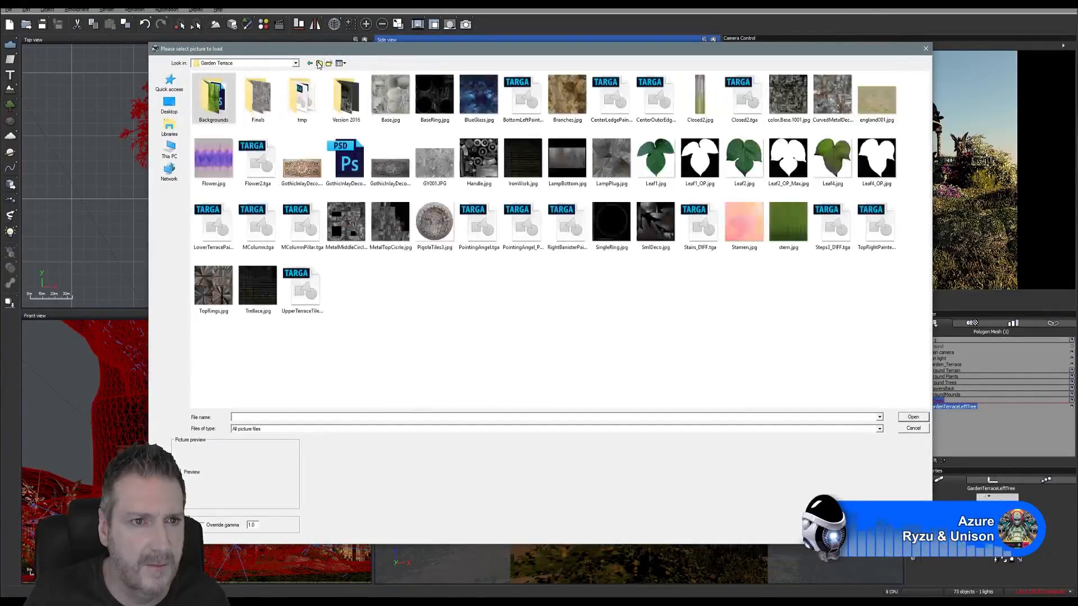
double_click(259, 101)
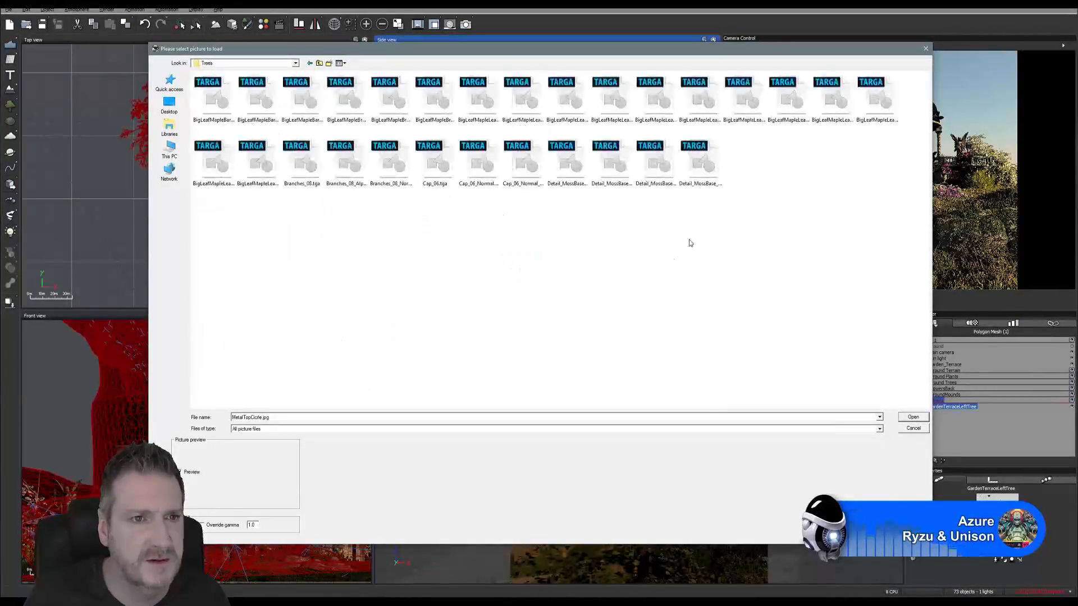
left_click(343, 64)
left_click(296, 113)
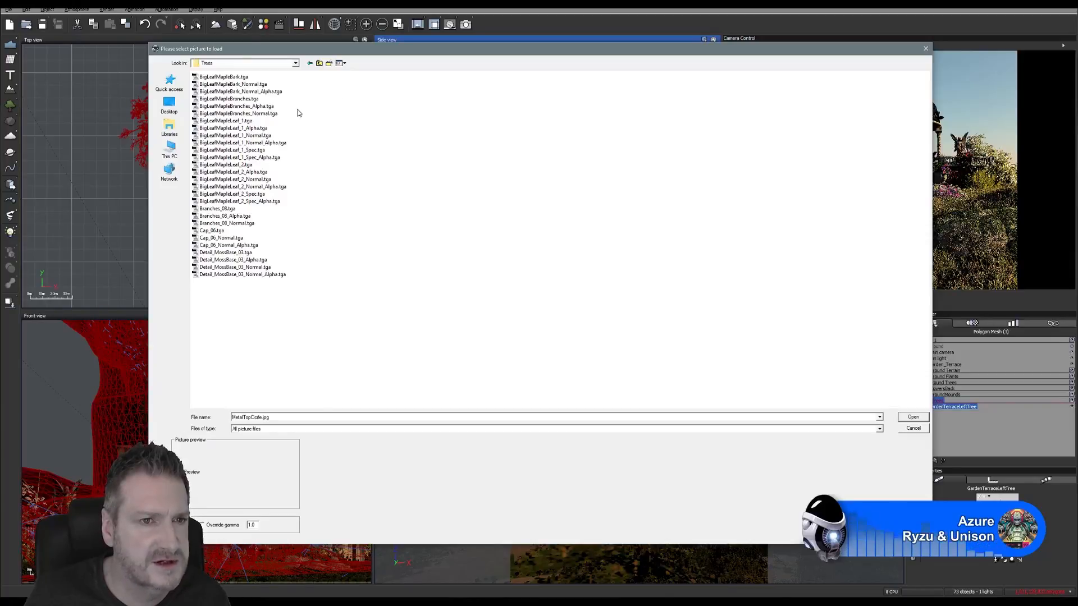
left_click(267, 114)
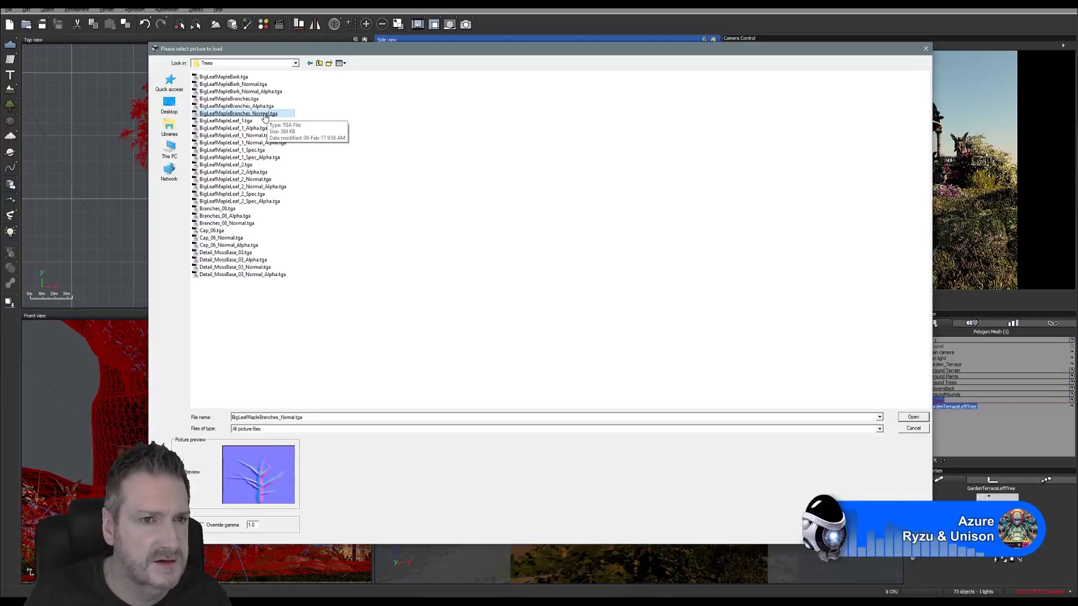
double_click(265, 114)
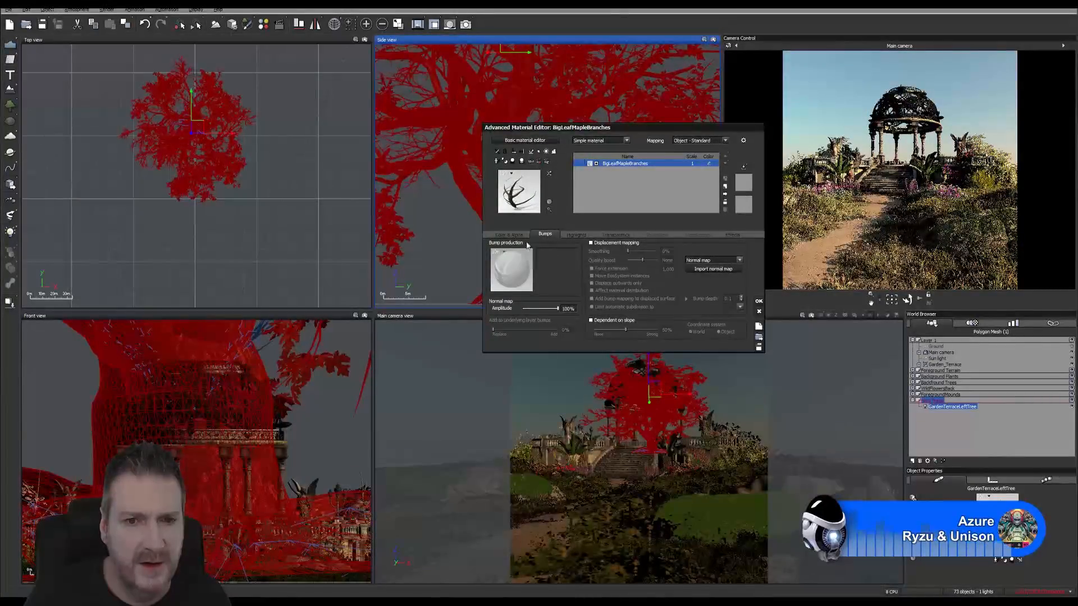
Open the color function graph of the BigLeafMapleBranches material and move all output nodes farther away from the texture nodes.
left_click(507, 234)
right_click(587, 293)
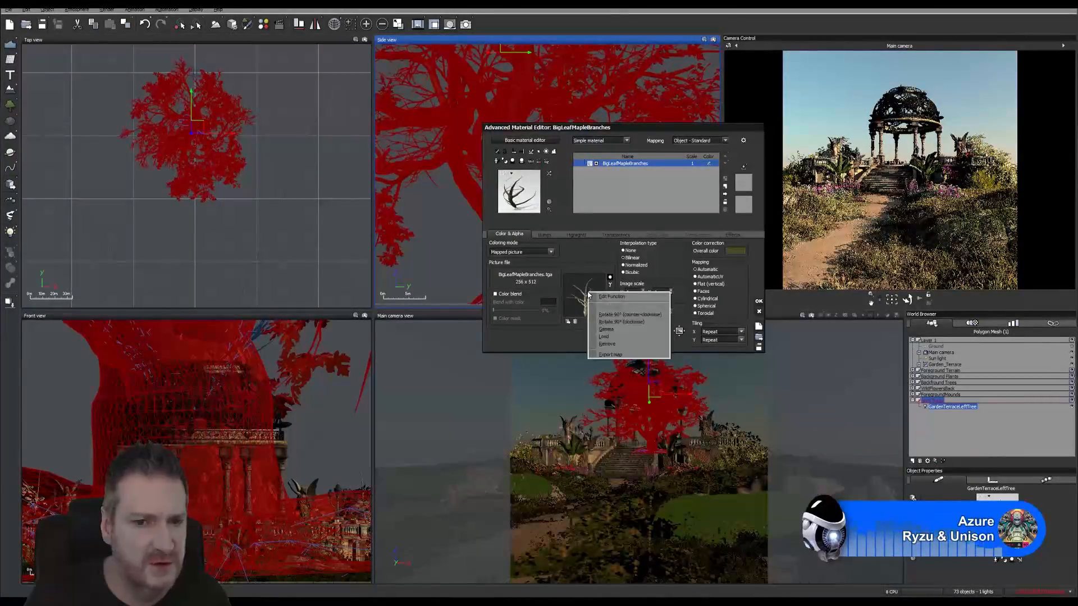
left_click(603, 299)
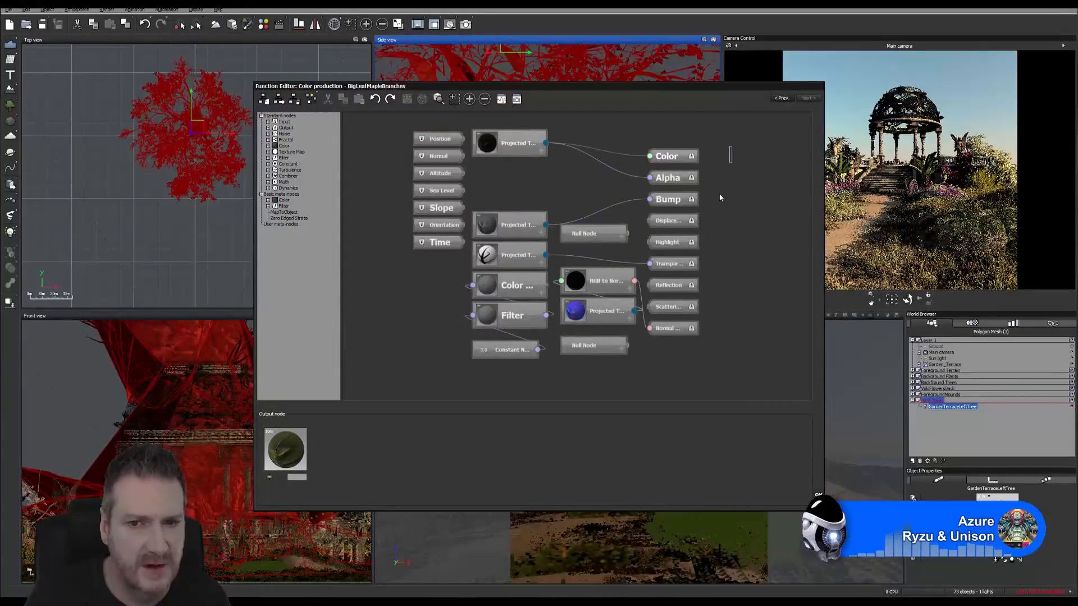
left_click_drag(731, 146, 689, 352)
left_click_drag(688, 164, 763, 164)
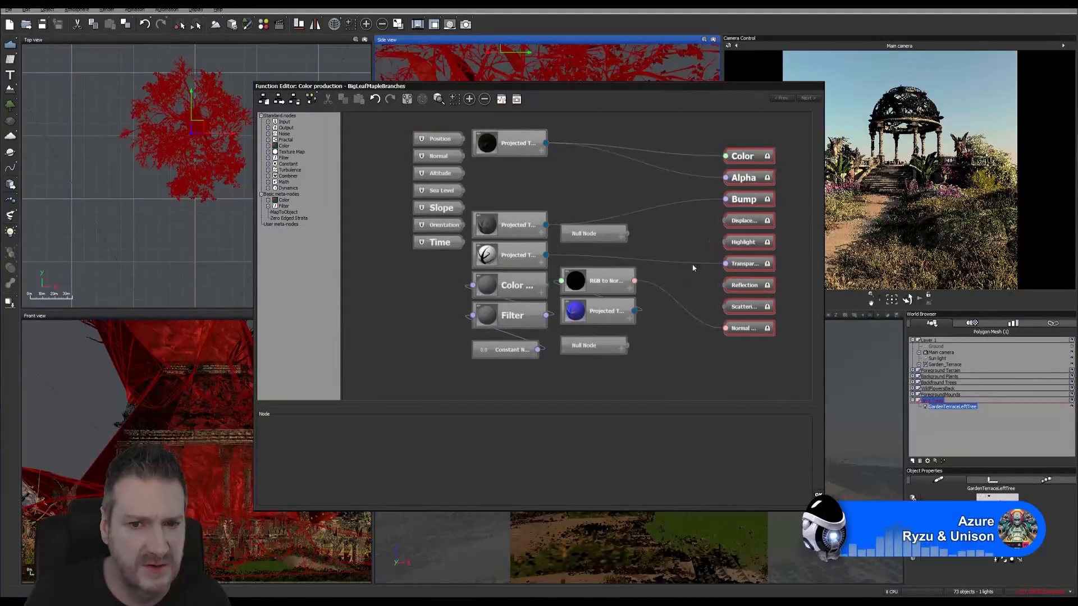
scroll(457, 318, "down", 1)
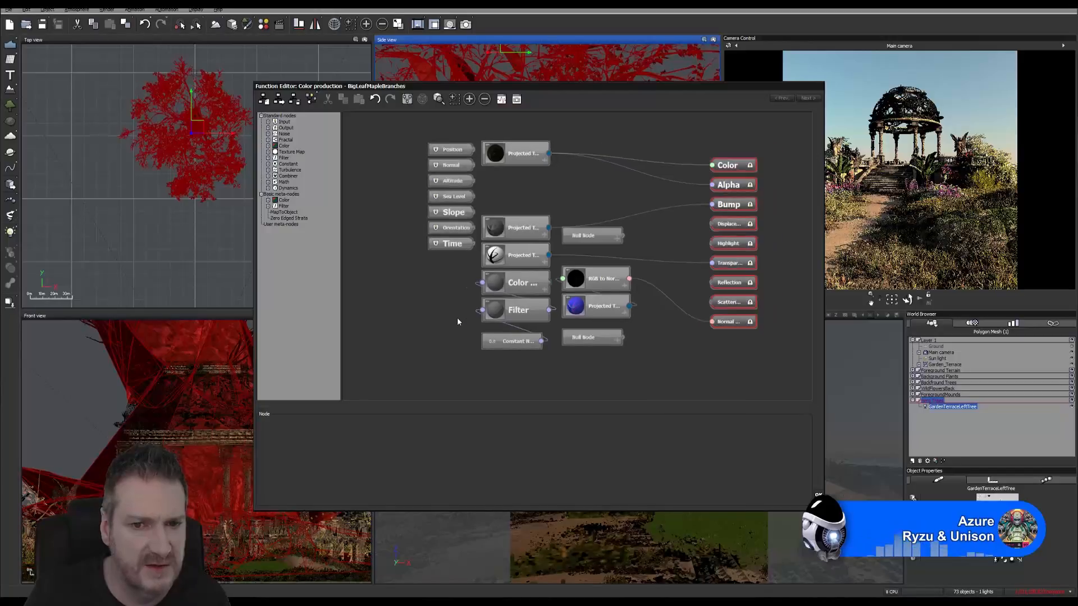
Move the lower Null node aside and place the normal map texture node and its RGB to Normal node clear below the other nodes.
left_click(594, 339)
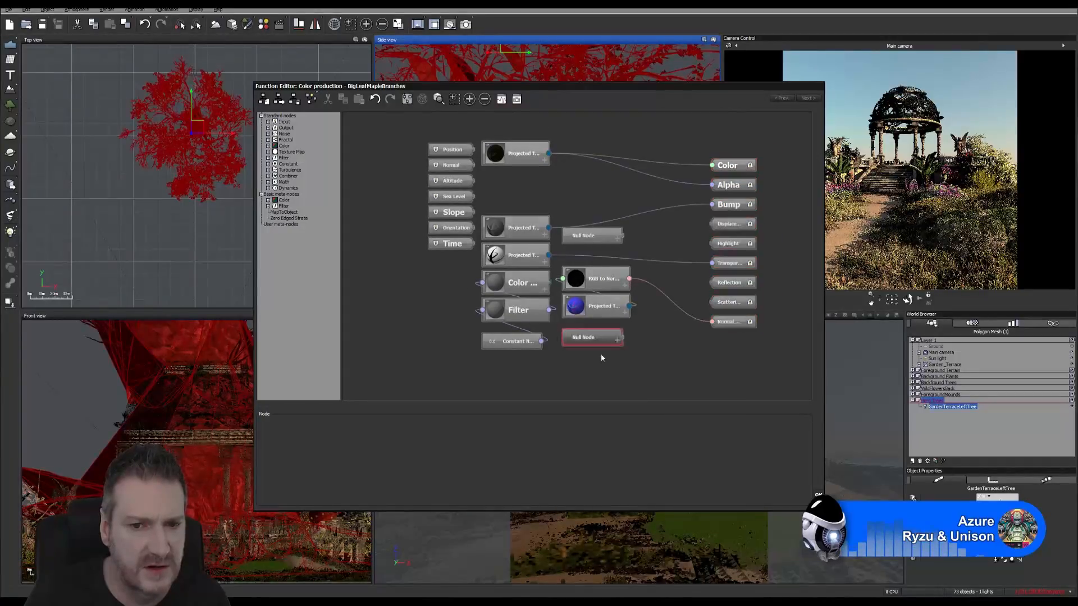
left_click_drag(594, 339, 379, 329)
left_click_drag(598, 308, 578, 386)
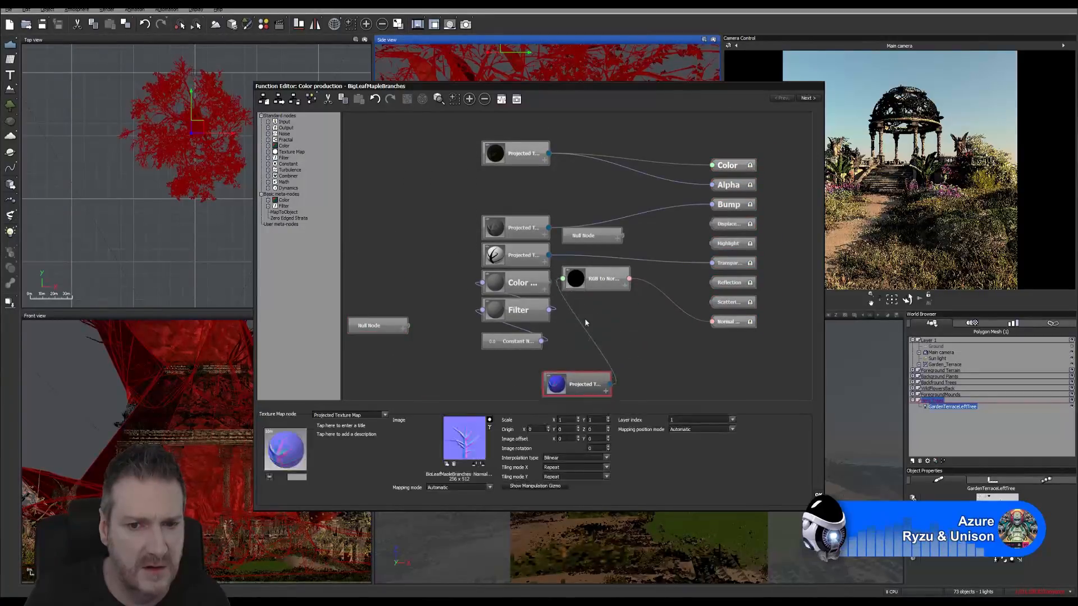
left_click_drag(599, 284, 680, 381)
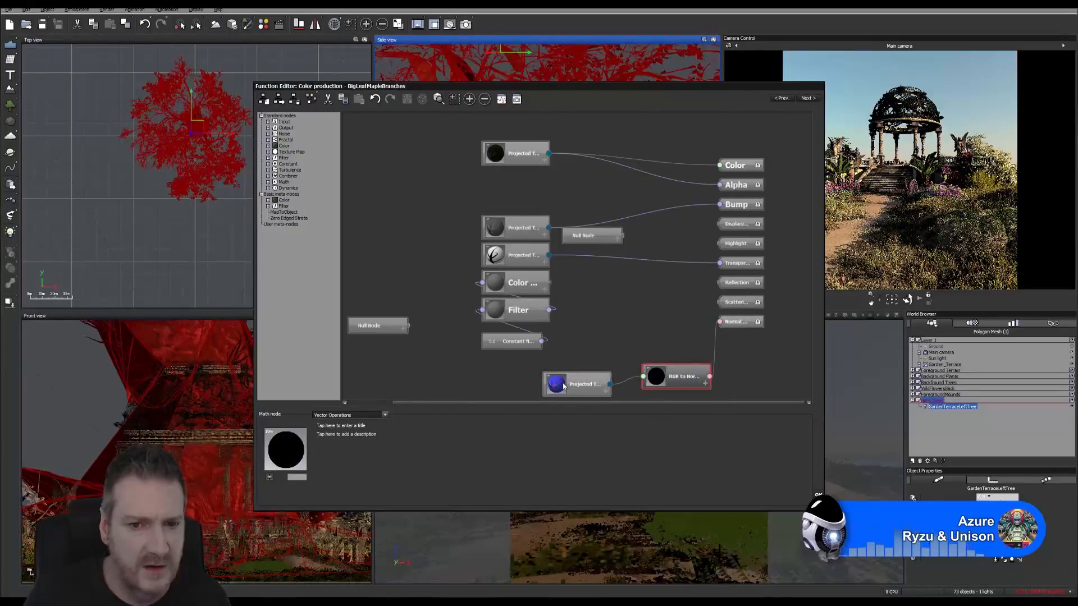
double_click(581, 386)
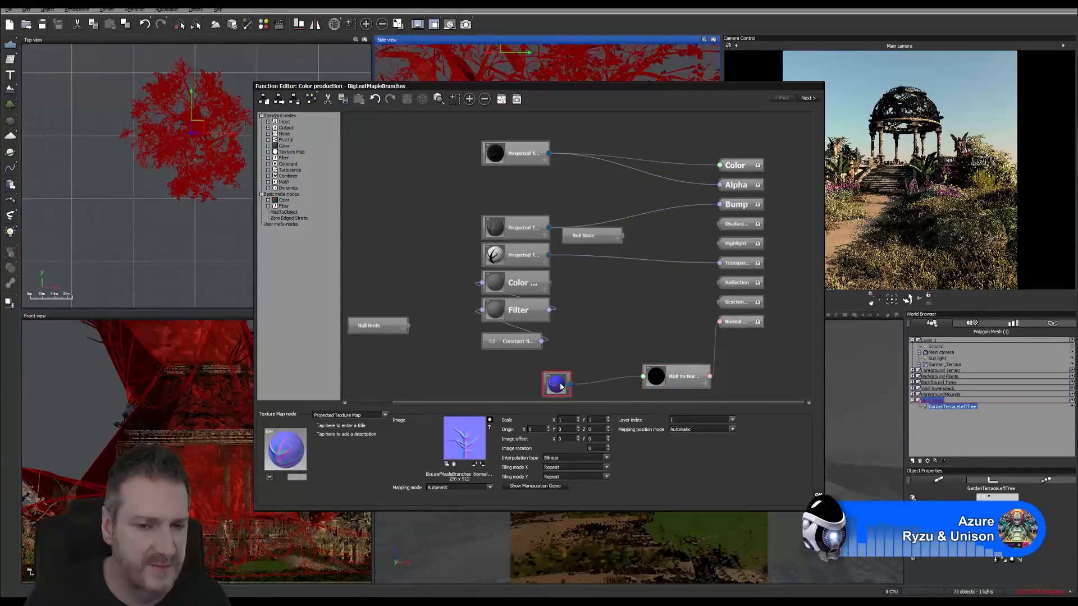
double_click(559, 386)
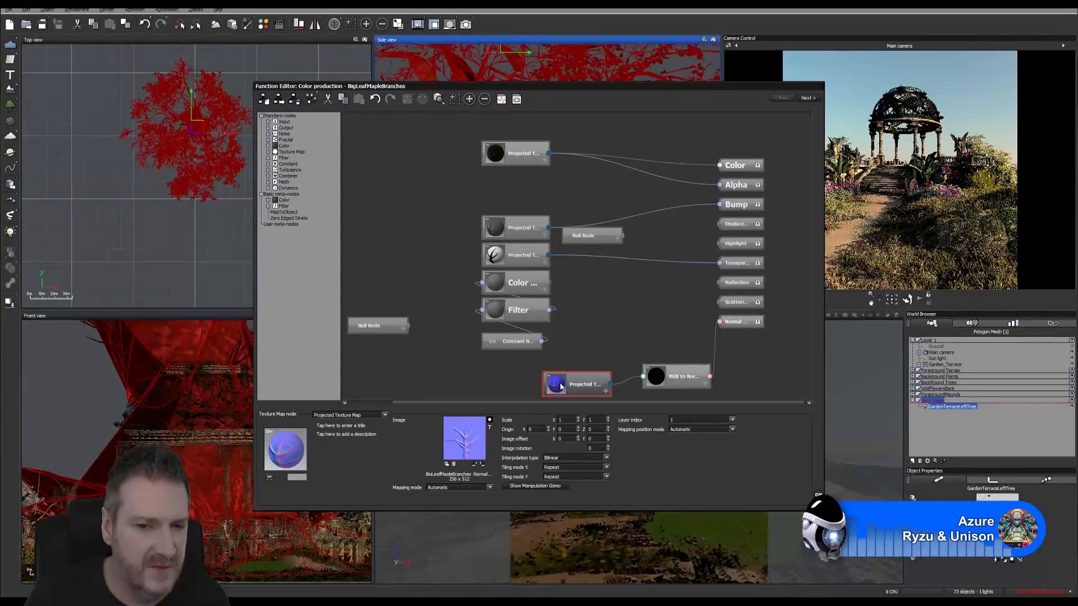
Set the override gamma of the BigLeafMapleBranches normal map texture to 1 and close the function graph.
left_click(490, 428)
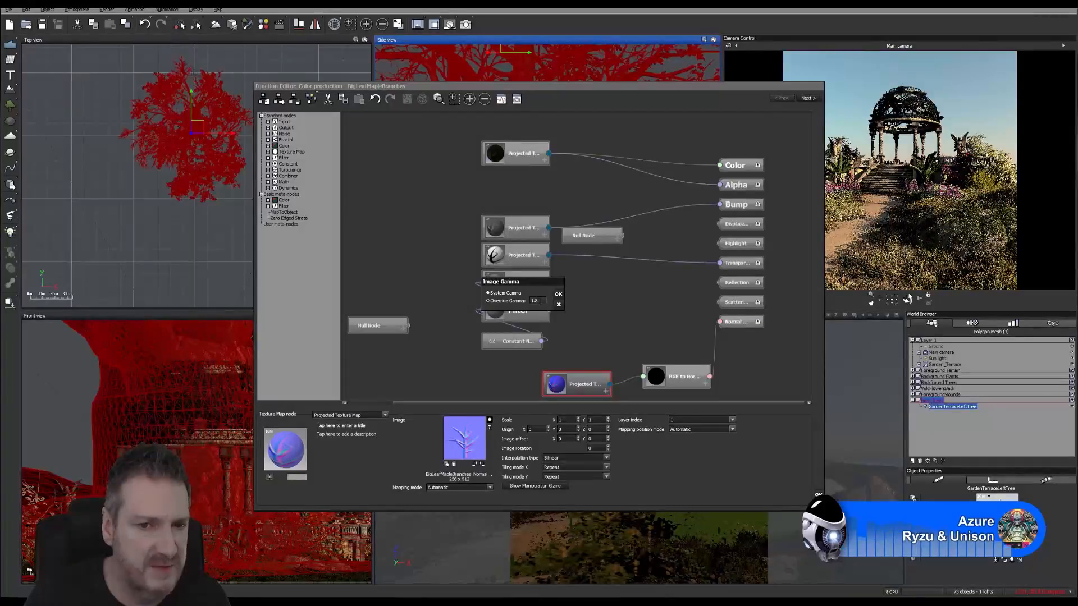
double_click(536, 301)
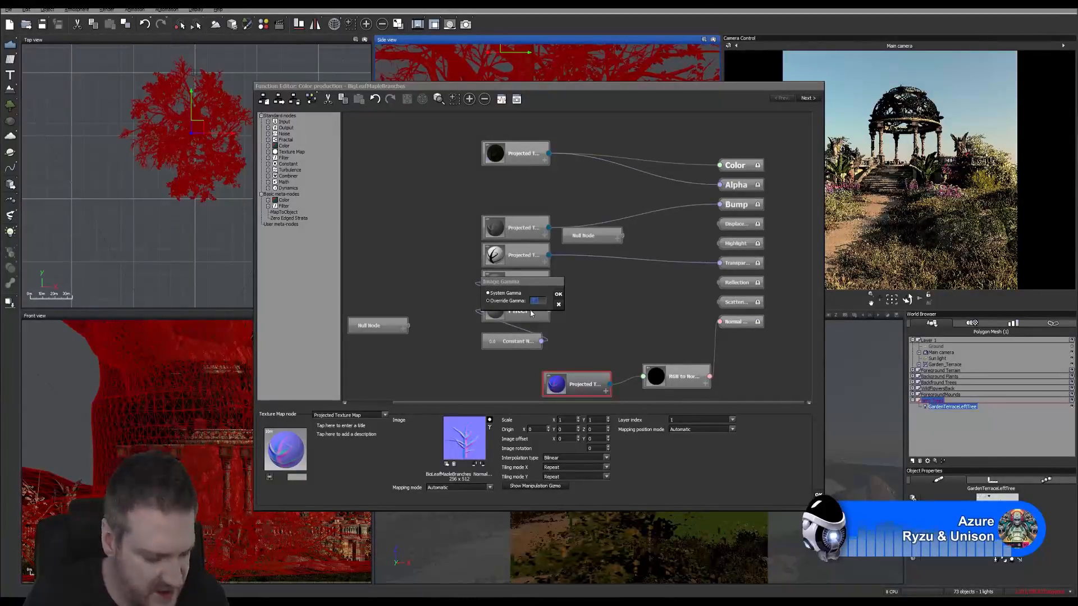
type("1")
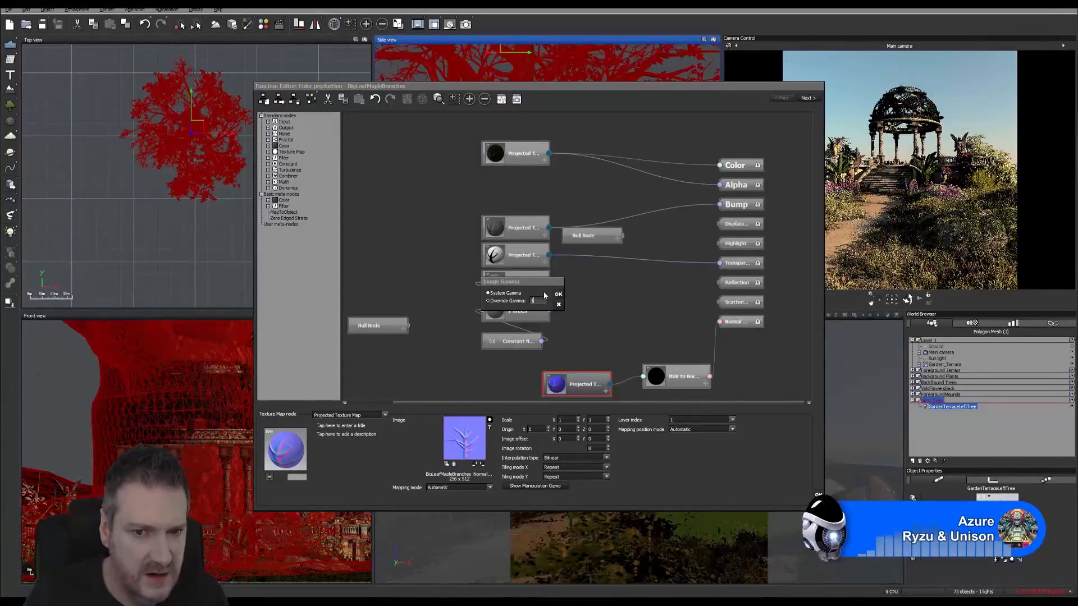
left_click(558, 295)
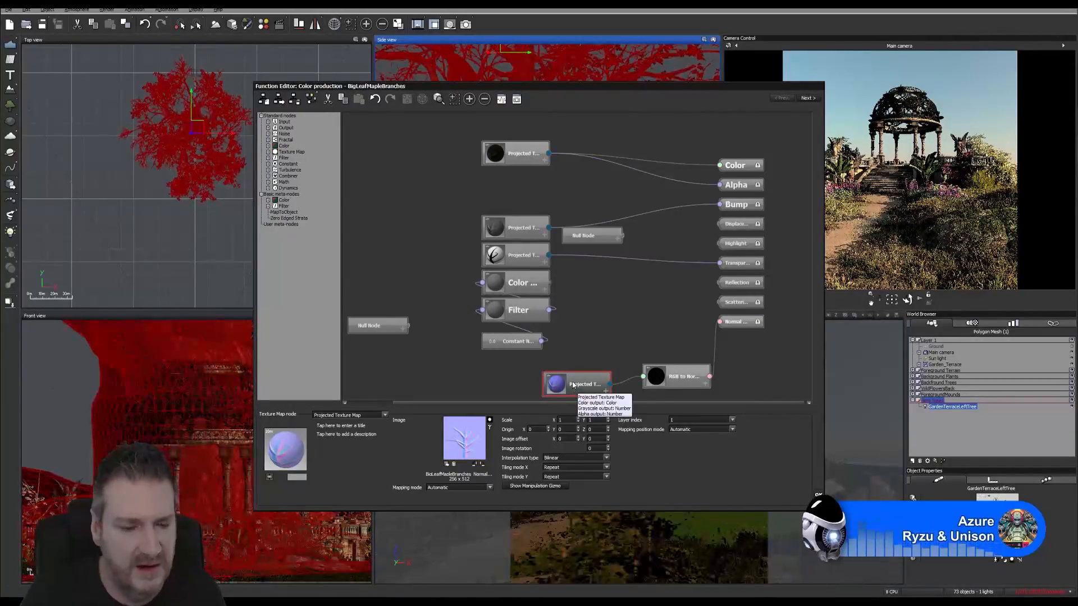
left_click(489, 428)
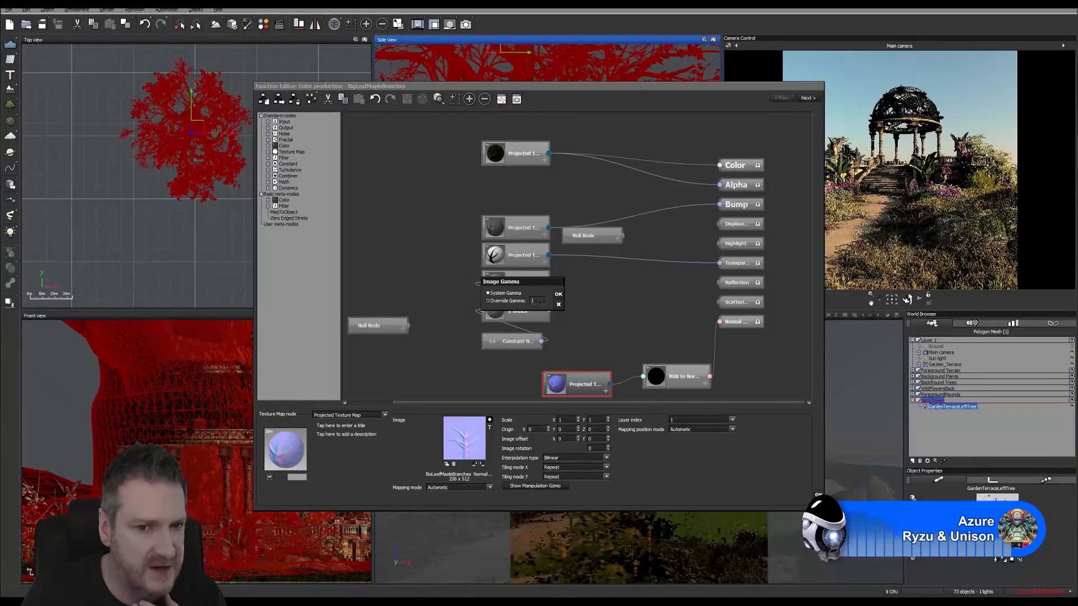
left_click(556, 295)
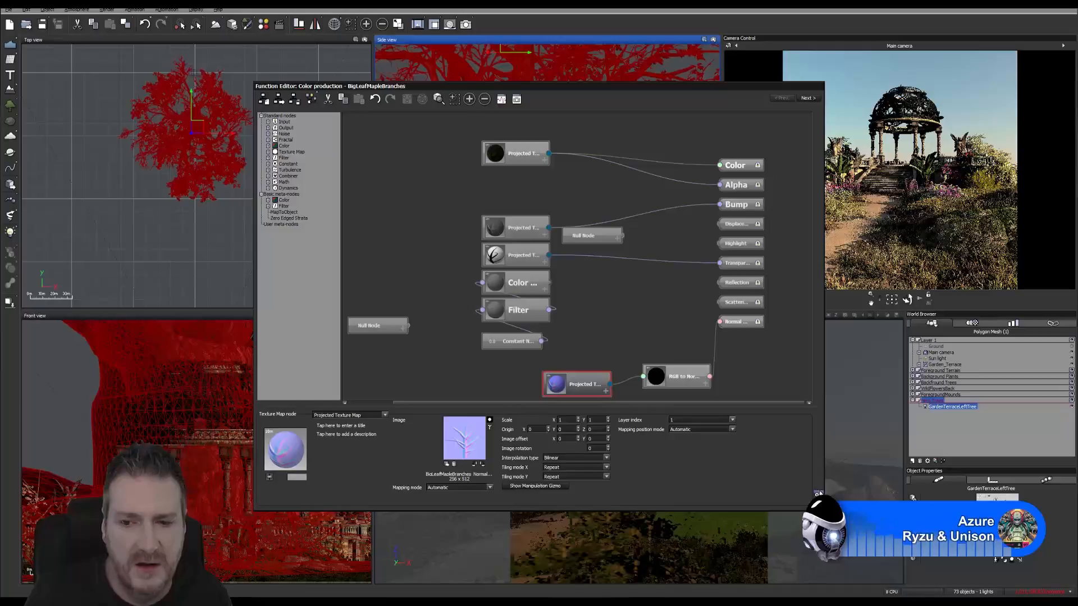
left_click(818, 493)
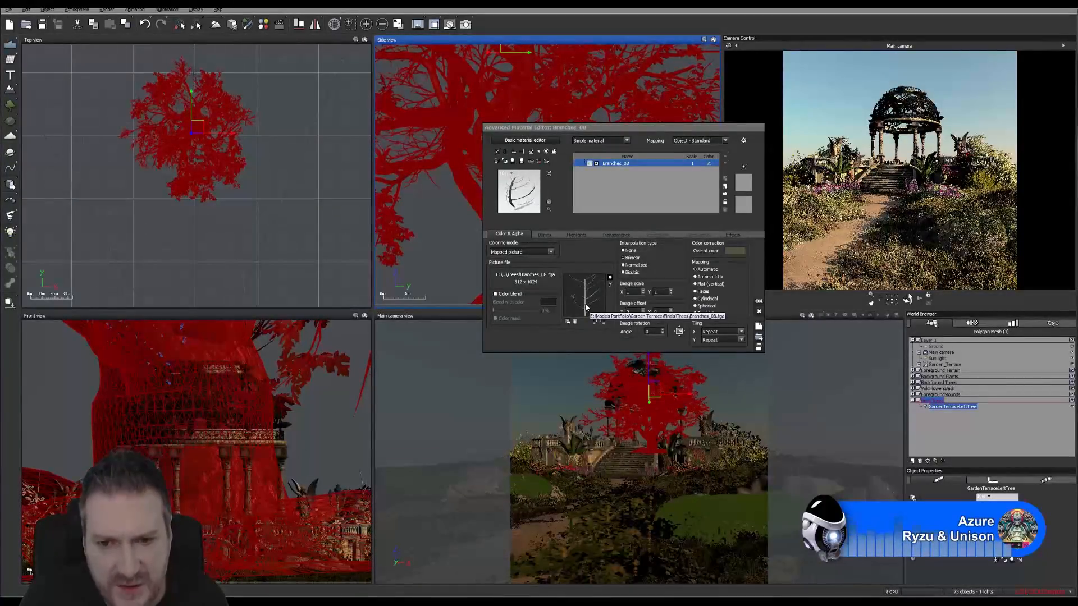
Import Branches_08_Normal.tga from the Trees folder as the normal map in the bump settings of the Branches_08 material.
left_click(544, 234)
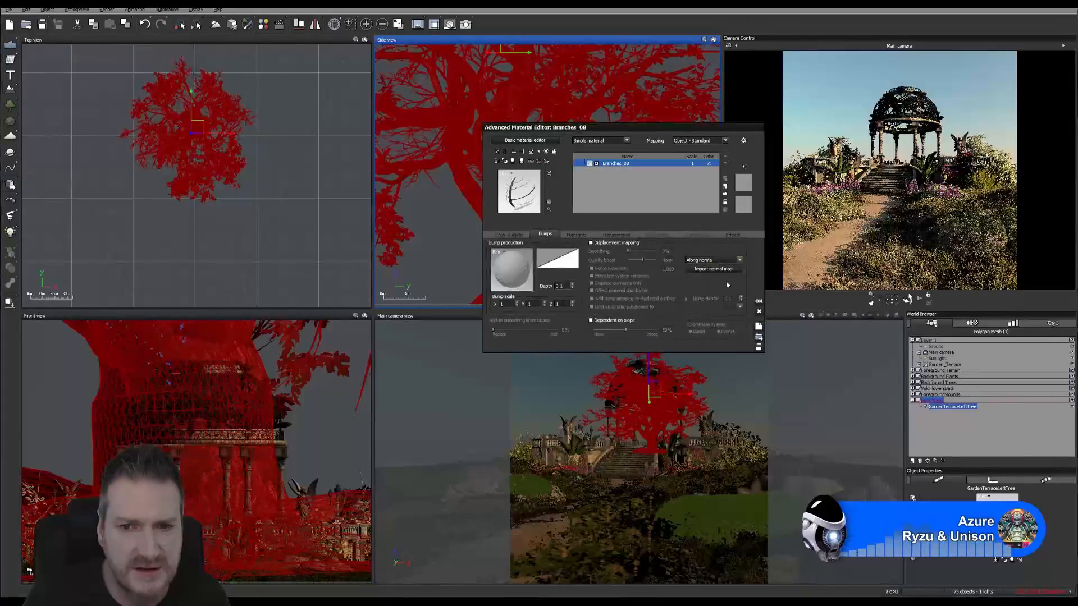
left_click(713, 270)
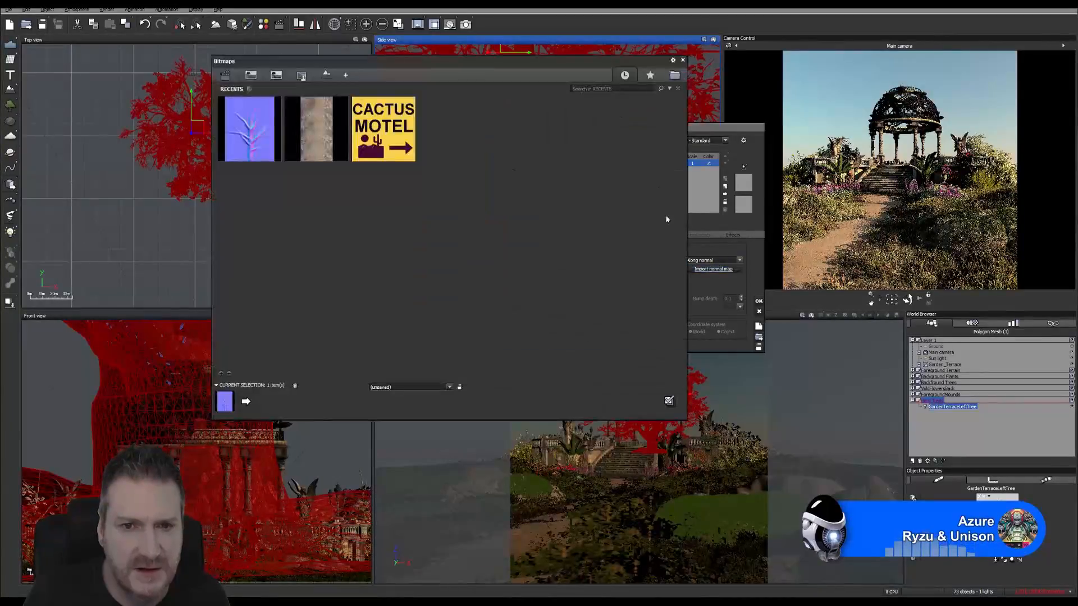
left_click(680, 83)
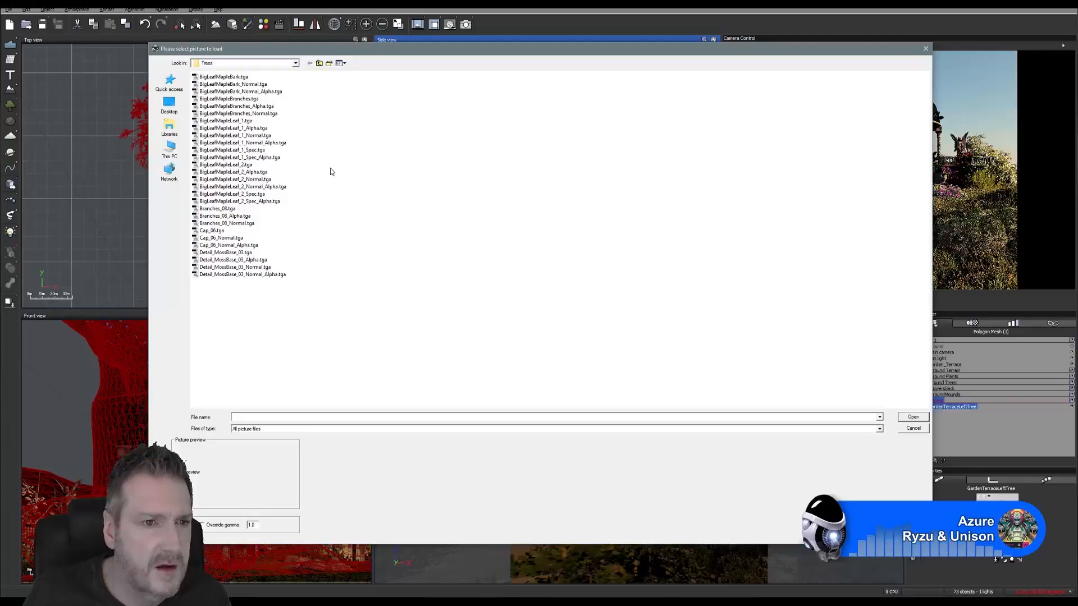
left_click(242, 223)
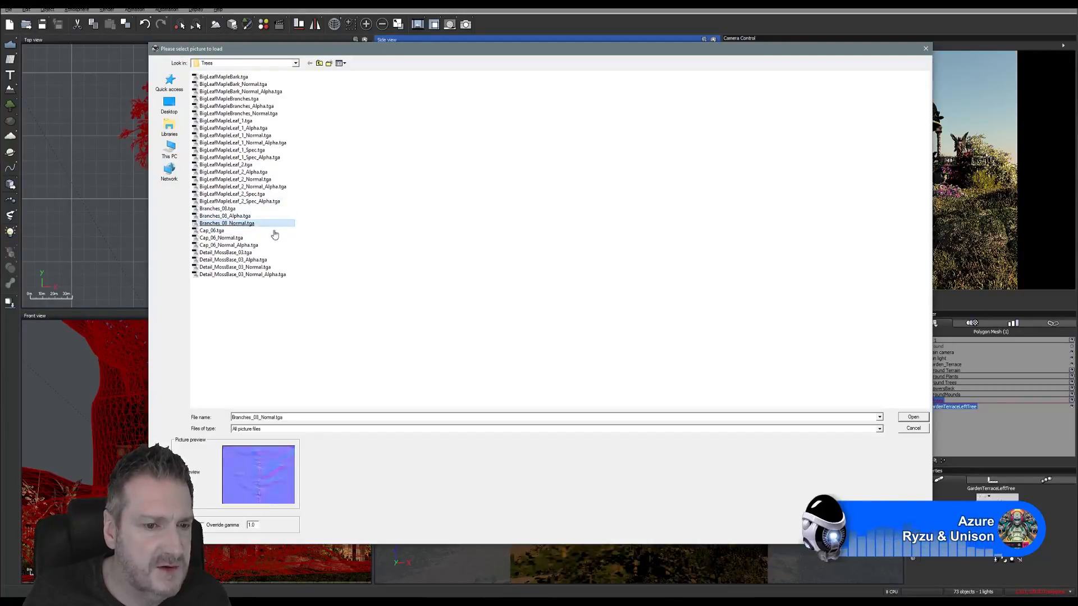
key("Return")
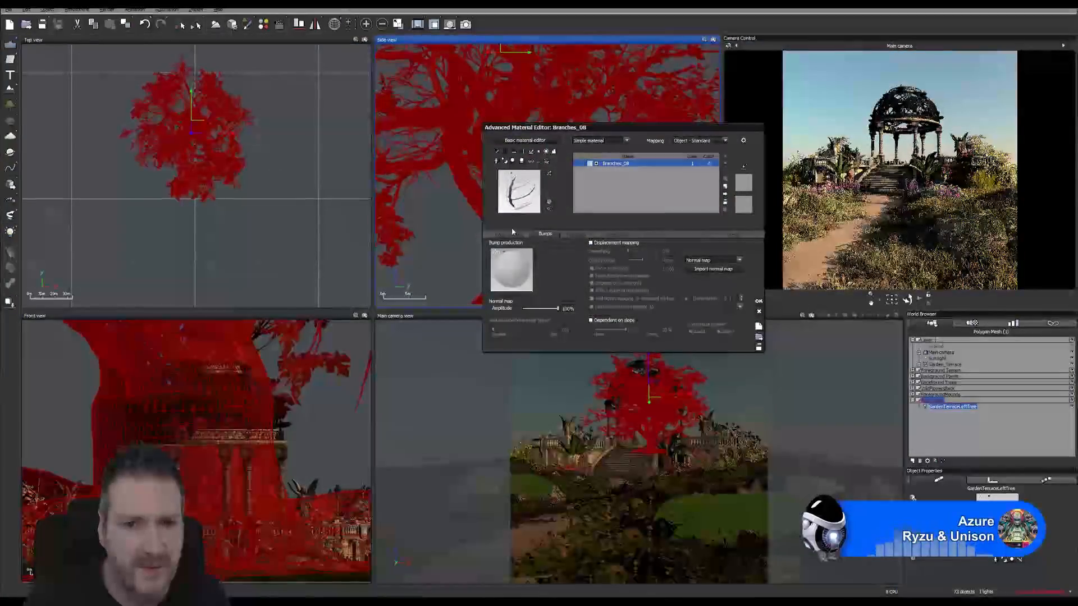
Open the color function graph of the Branches_08 material and change the override gamma of its normal map texture.
left_click(507, 234)
right_click(593, 285)
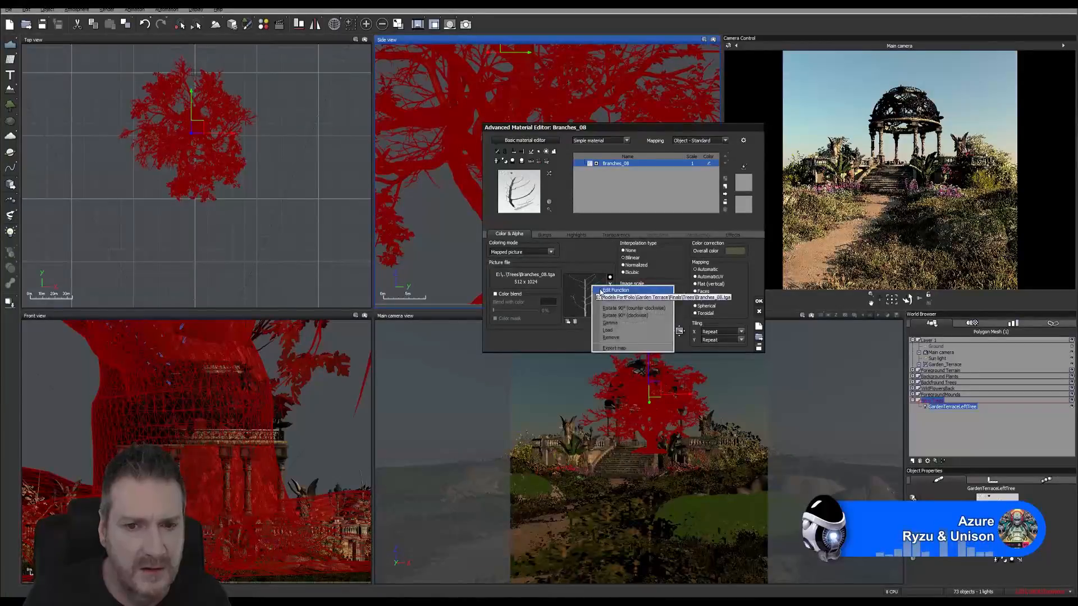
left_click(600, 293)
left_click(554, 340)
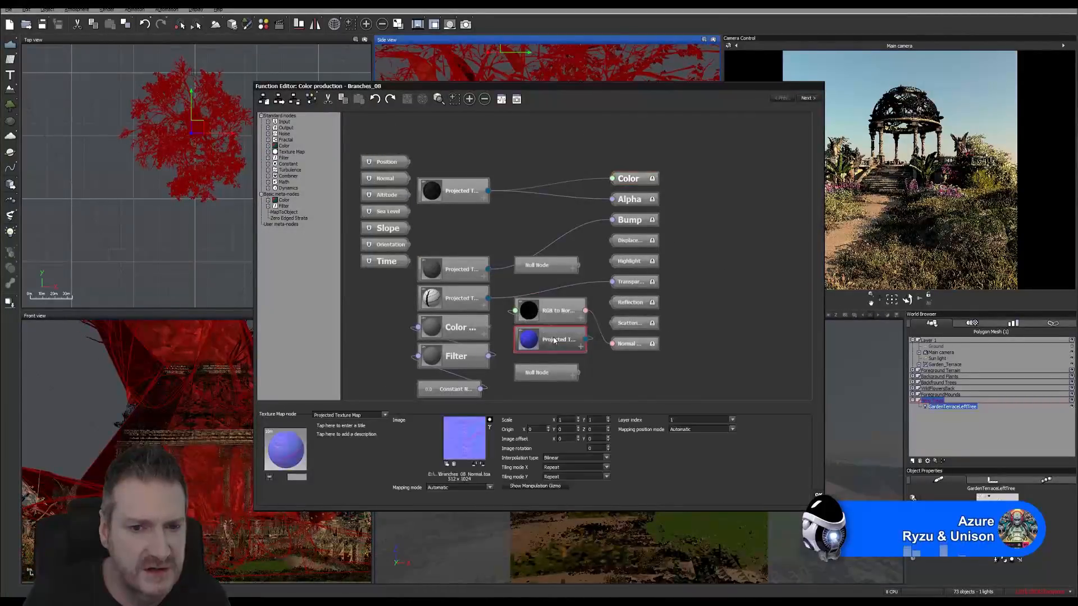
left_click(490, 427)
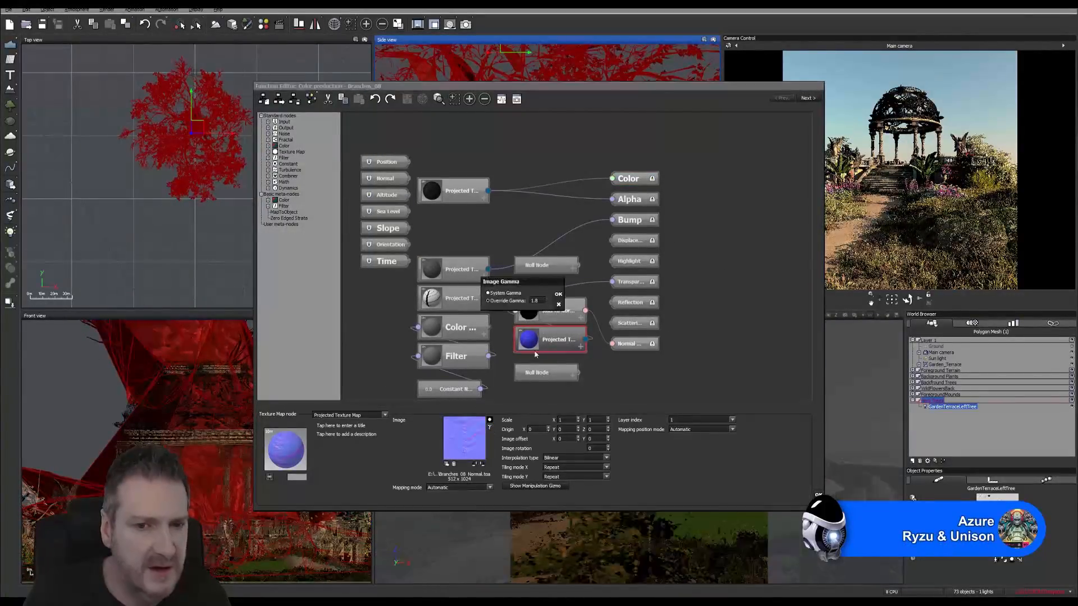
left_click(536, 301)
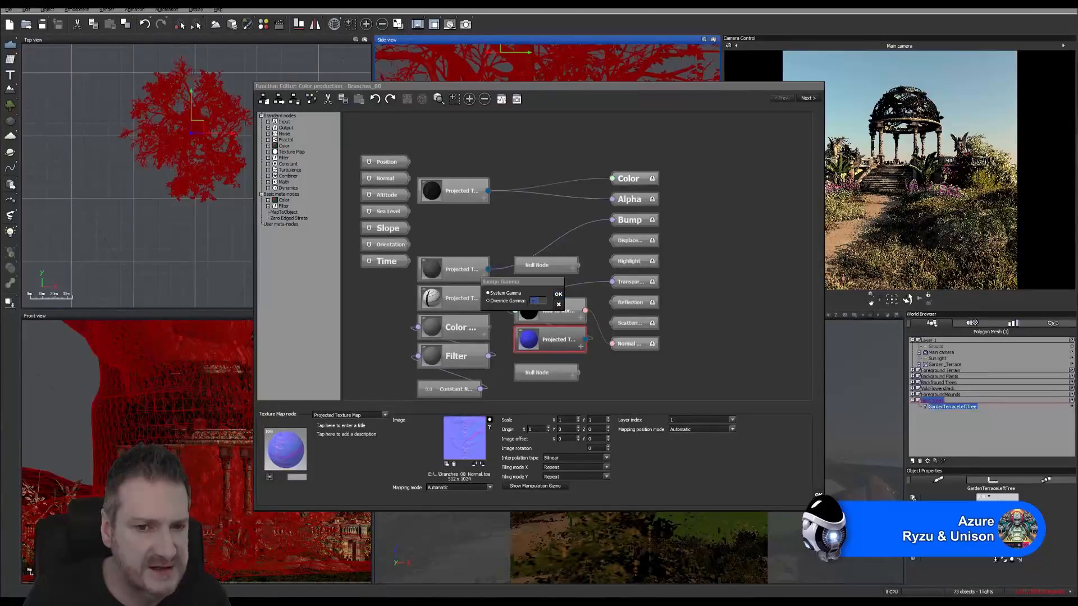
left_click(558, 294)
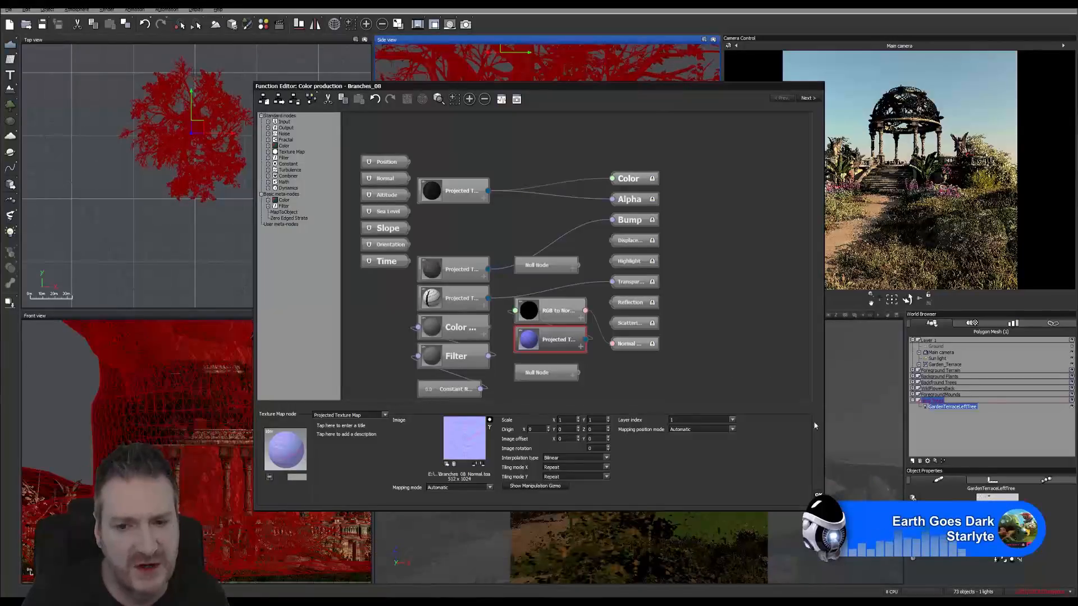
Close the Branches_08 function graph and import Cap_06_Normal.tga as the normal map in the bump settings of the Cap_06 material.
left_click(818, 495)
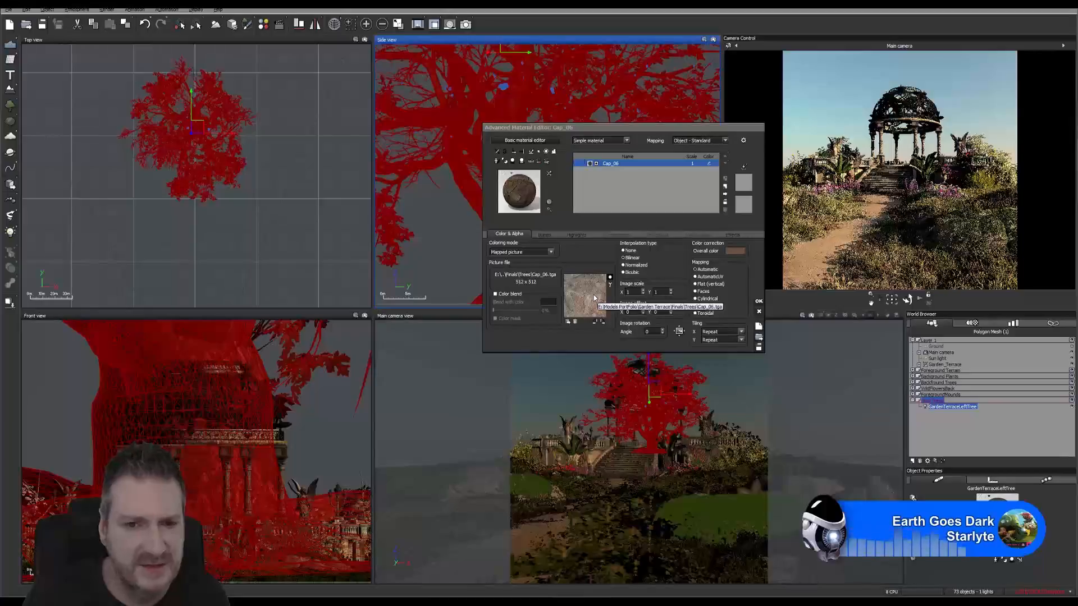
left_click(544, 236)
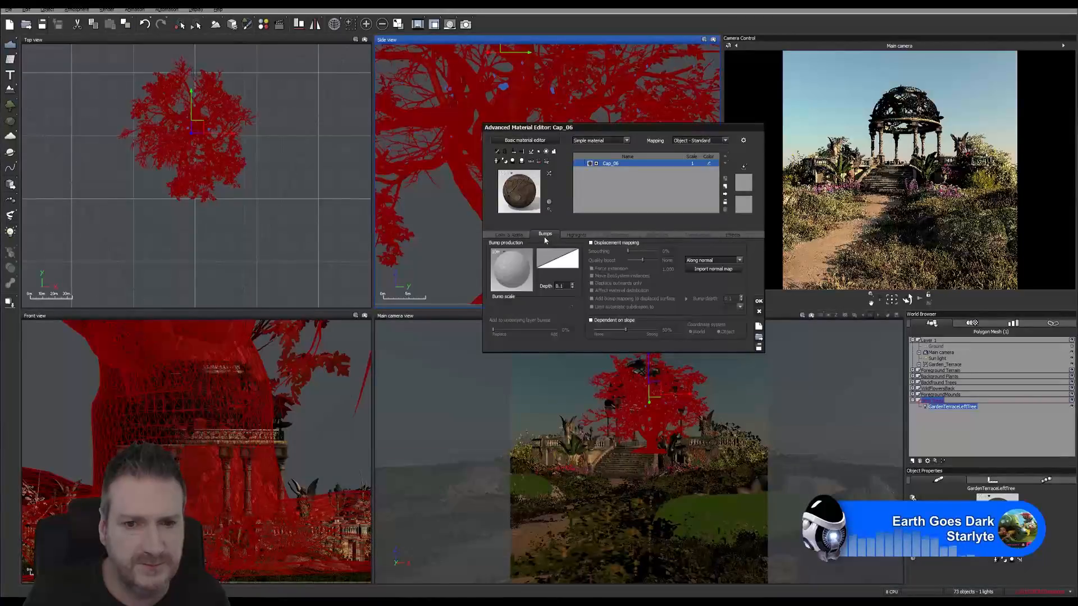
left_click(708, 270)
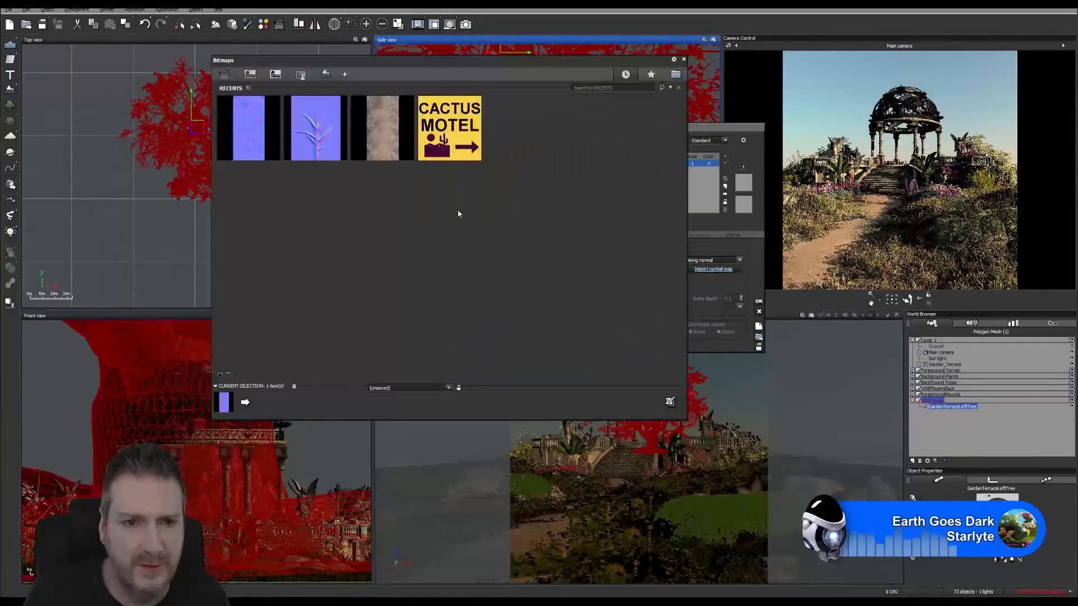
left_click(676, 74)
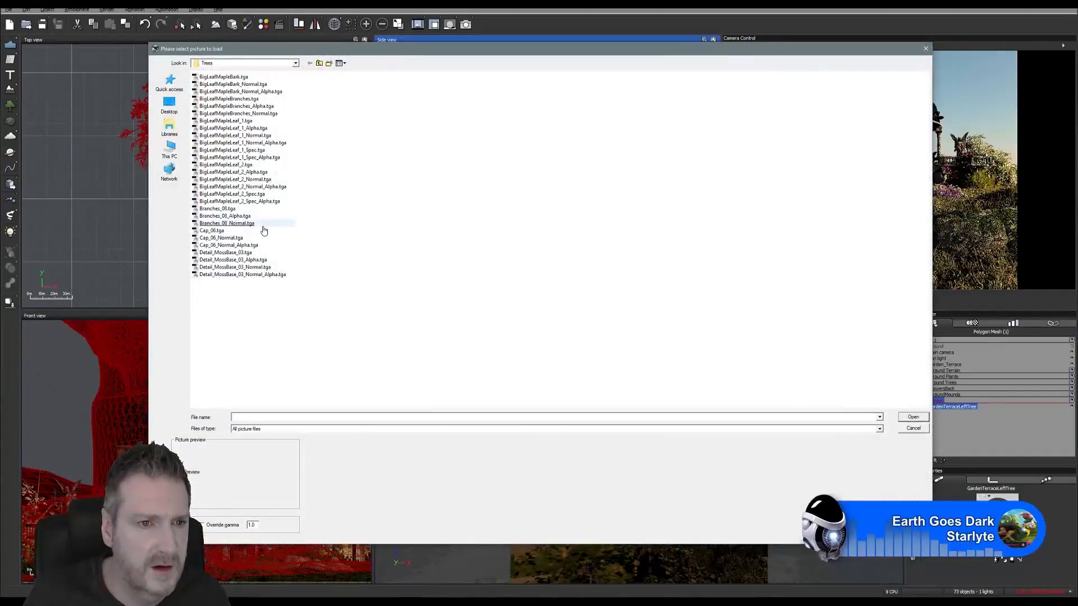
left_click(241, 238)
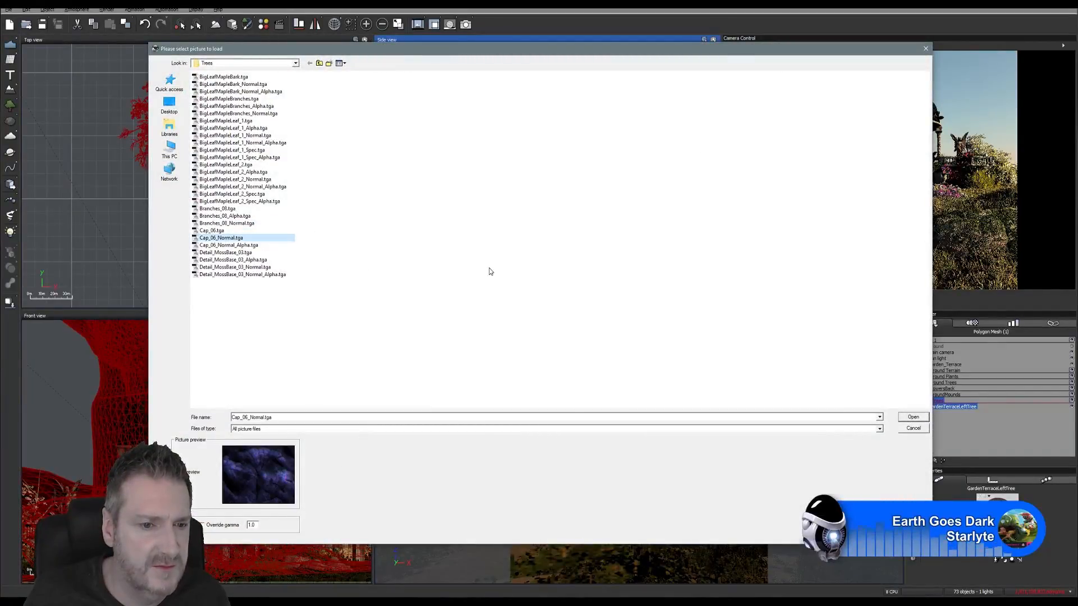
key("Return")
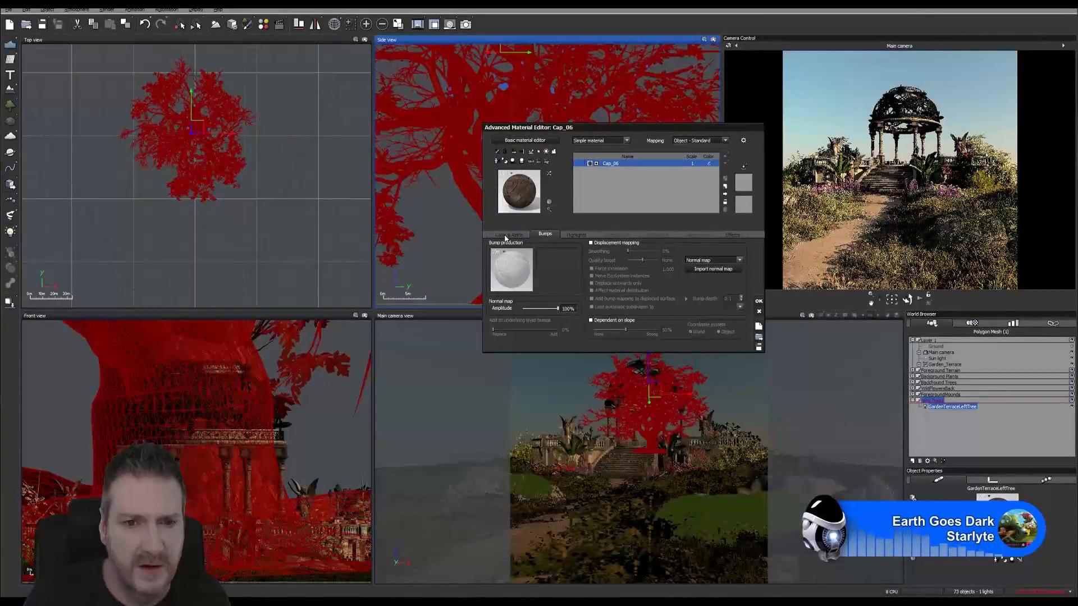
In the color function graph of the Cap_06 material, change the override gamma of the normal map texture, and close the graph.
left_click(504, 236)
right_click(572, 285)
left_click(586, 292)
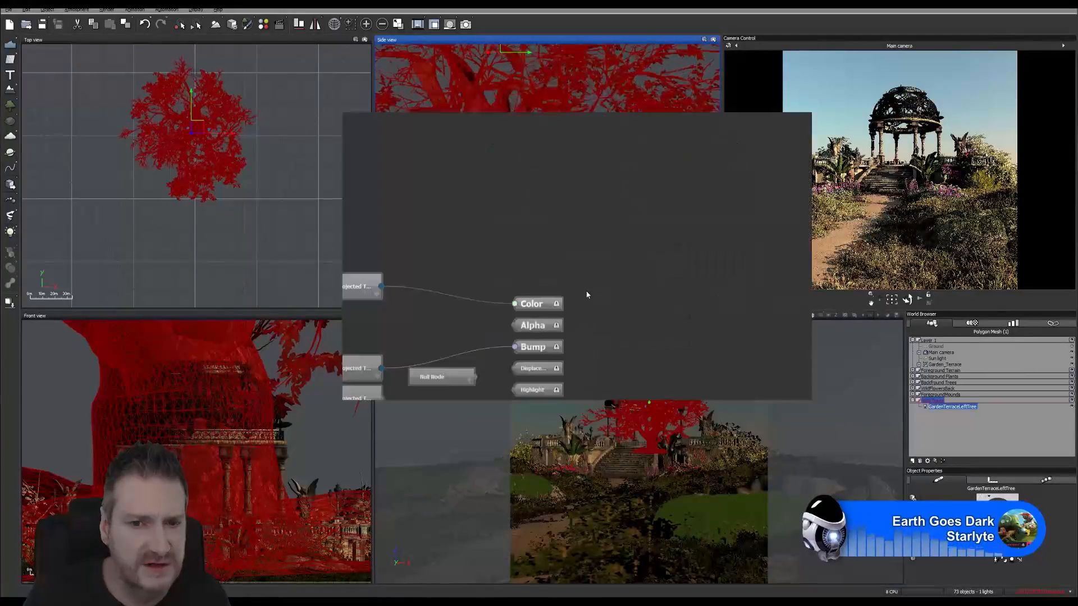
left_click(548, 346)
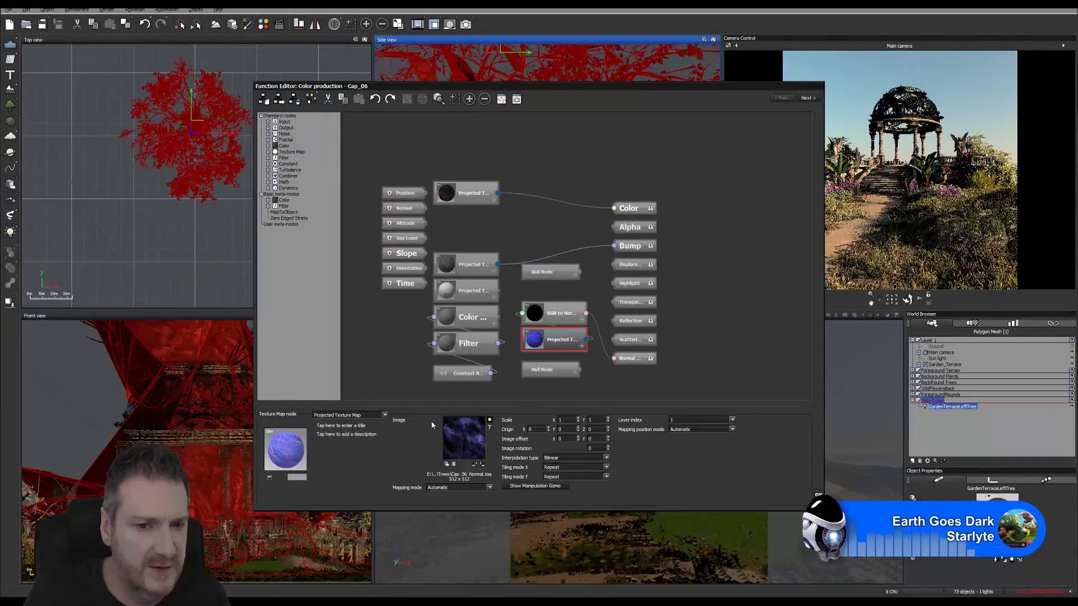
left_click(489, 428)
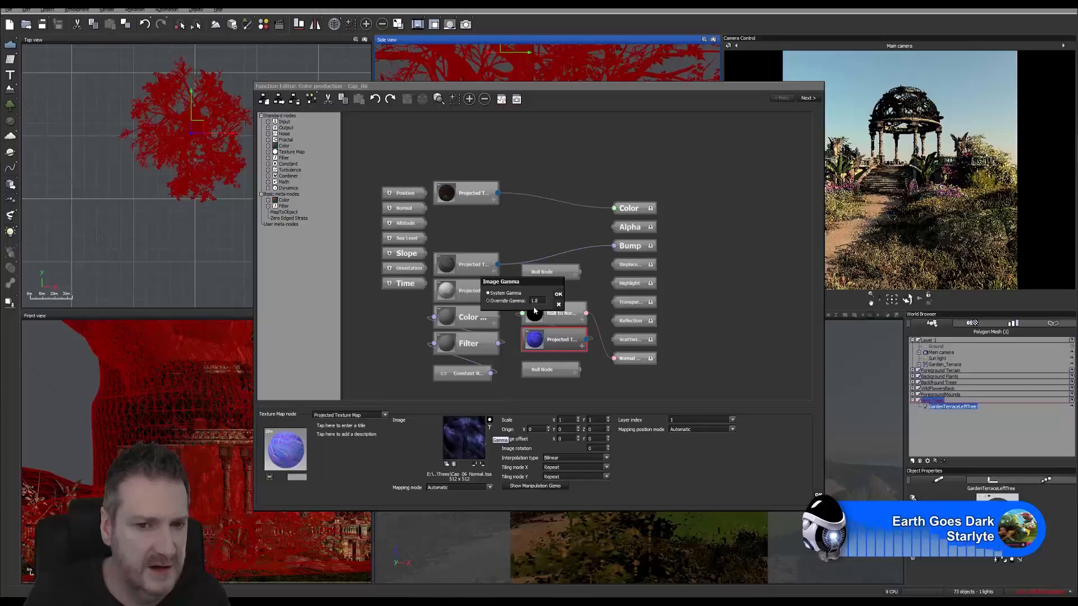
left_click_drag(538, 301, 521, 312)
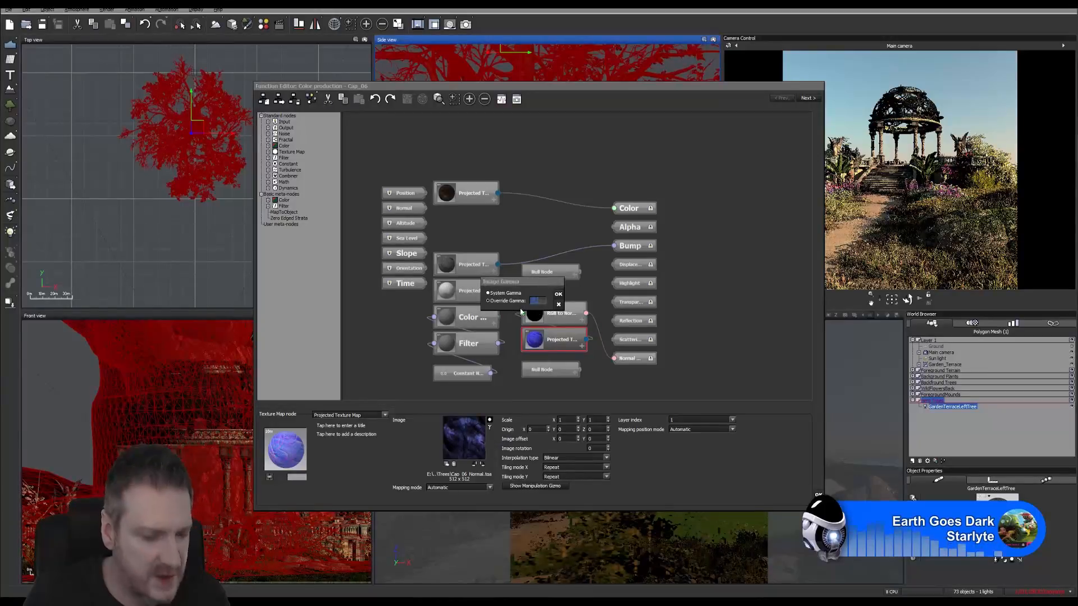
left_click(559, 295)
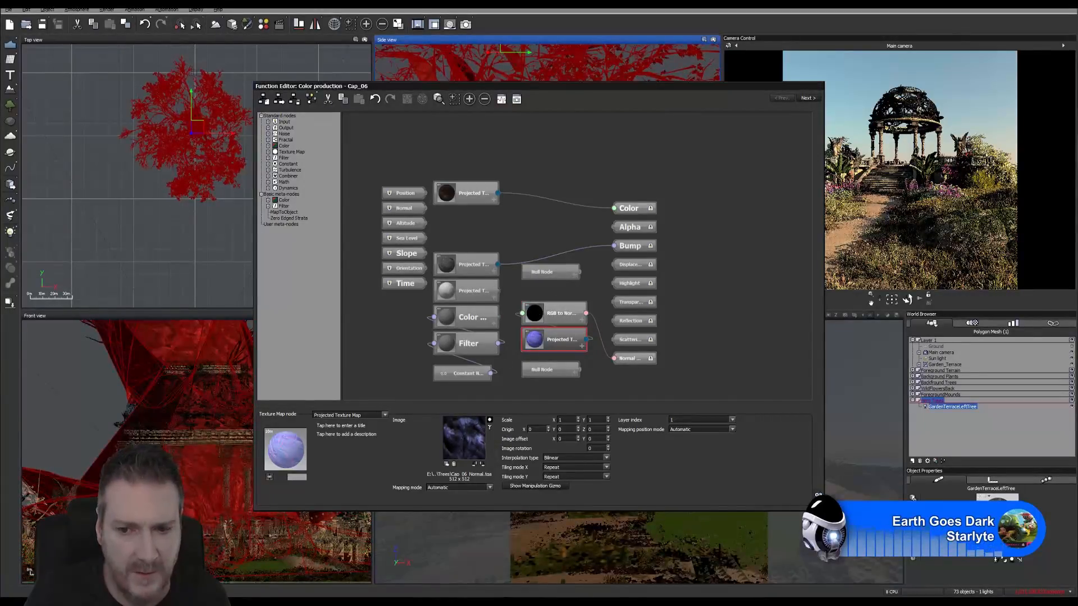
left_click(818, 495)
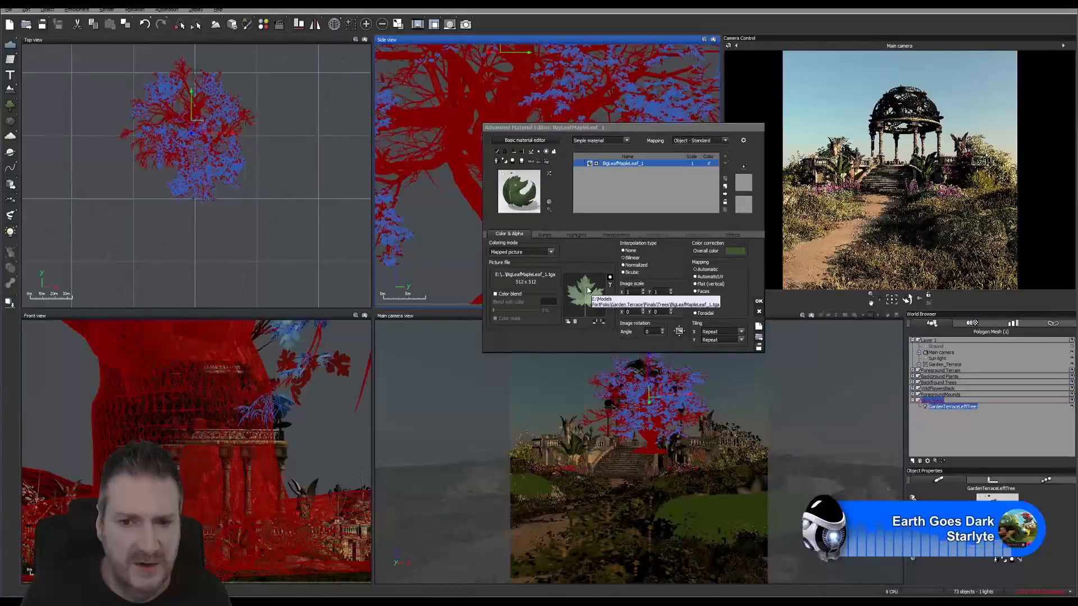
left_click(545, 235)
left_click(714, 270)
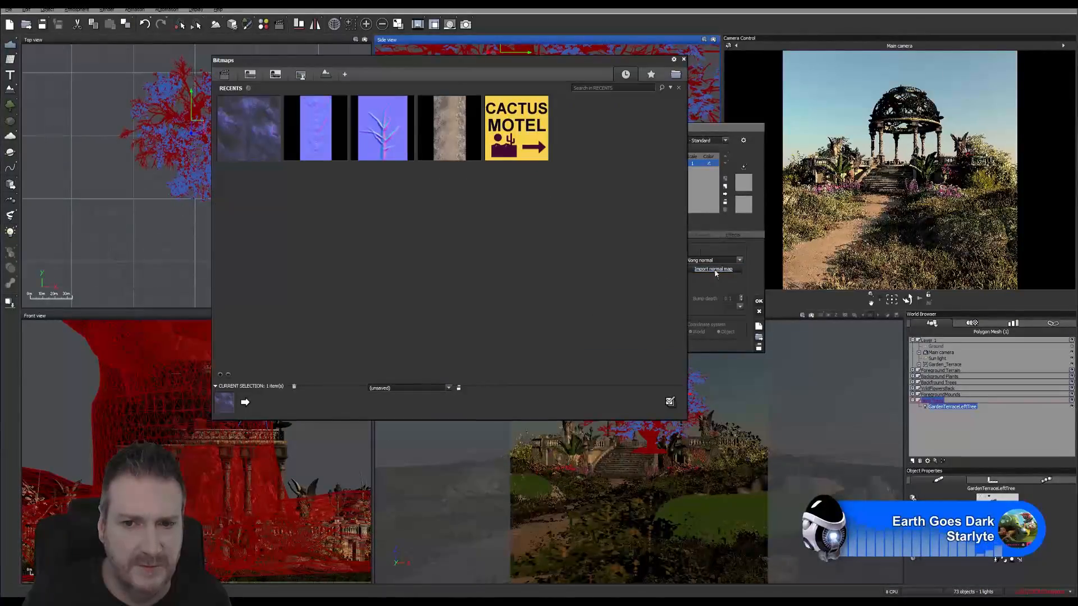
left_click(675, 76)
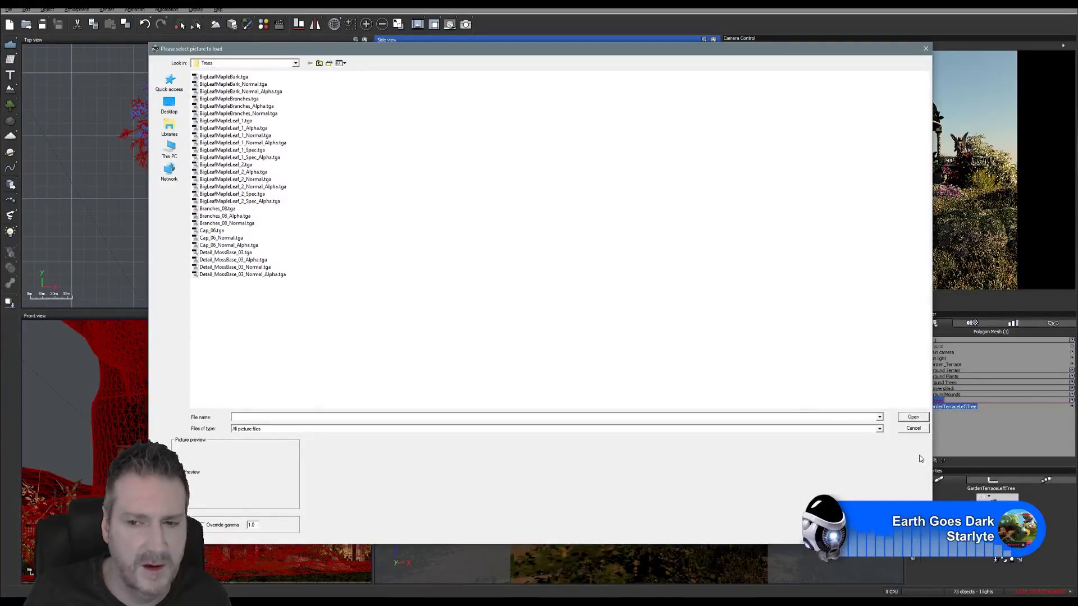
left_click(912, 429)
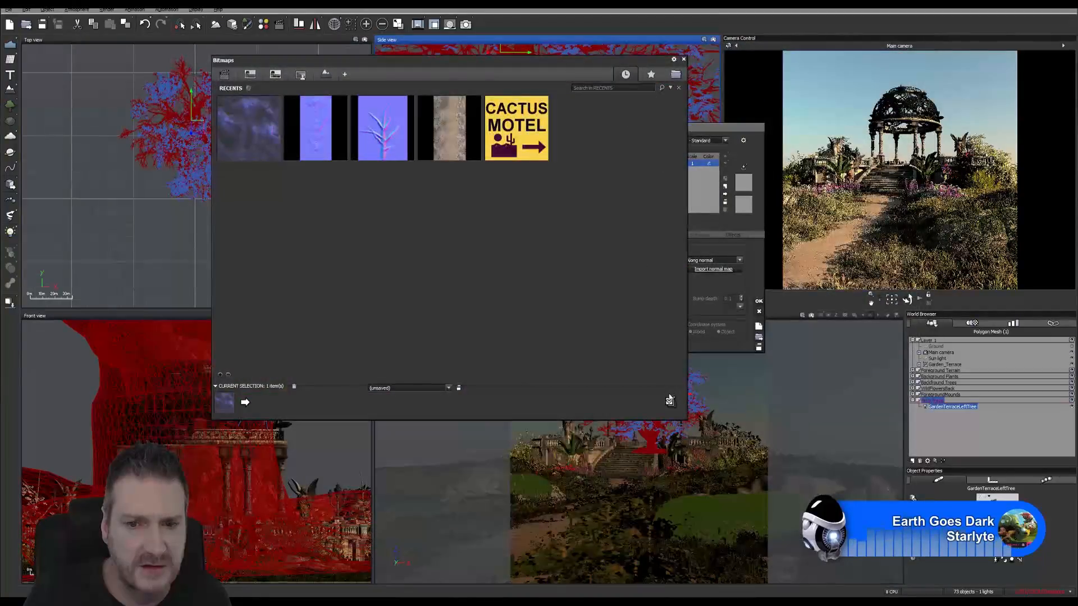
left_click(683, 59)
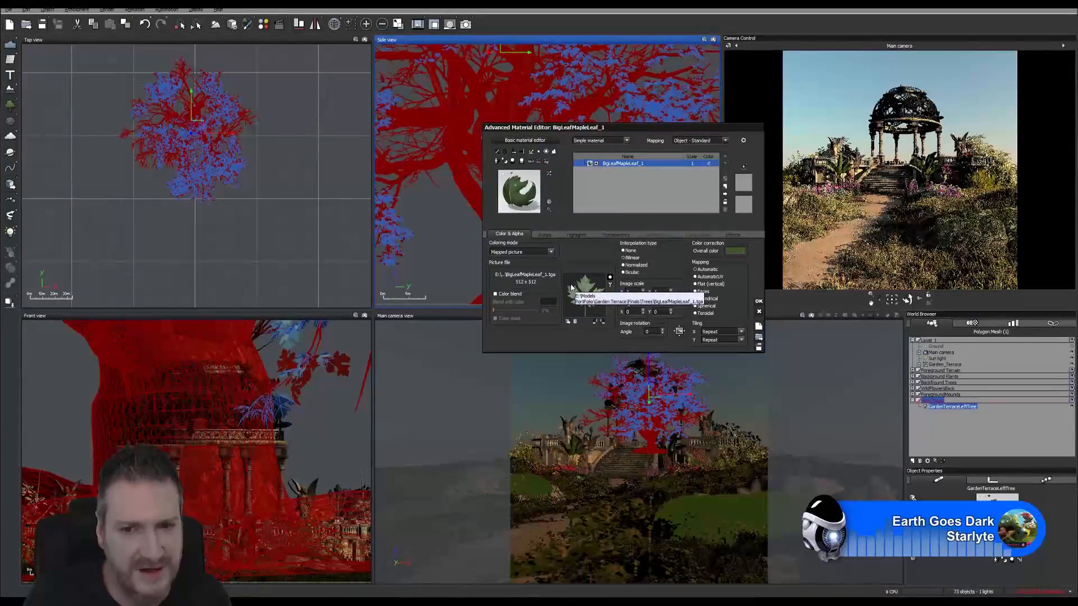
Import BigLeafMapleLeaf_1_Normal.tga from the Trees folder as the normal map in the bump settings of the BigLeafMapleLeaf_1 material.
left_click(544, 237)
left_click(713, 269)
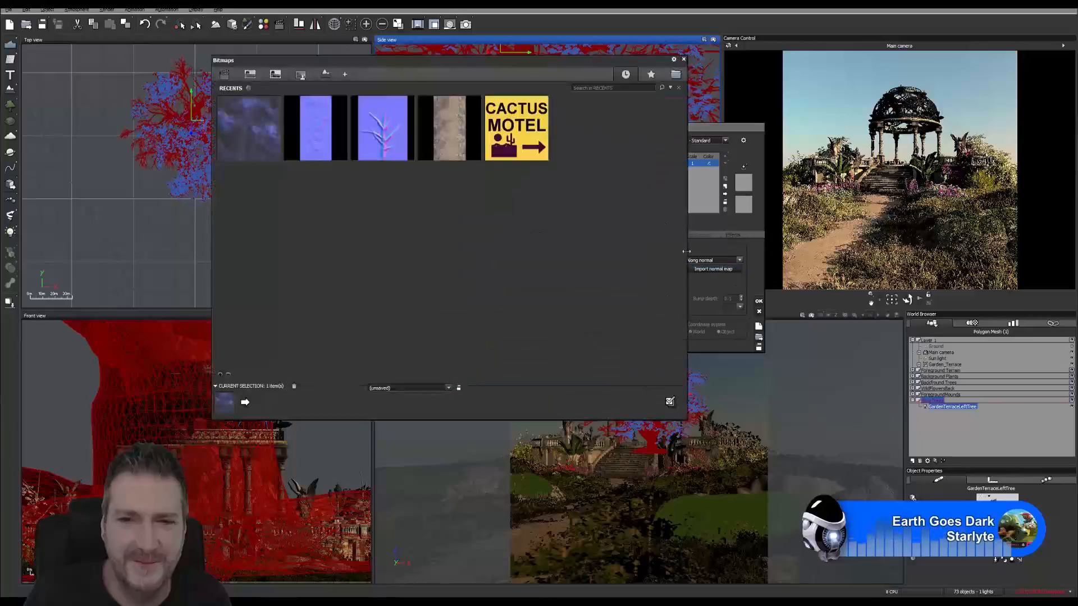
left_click(676, 75)
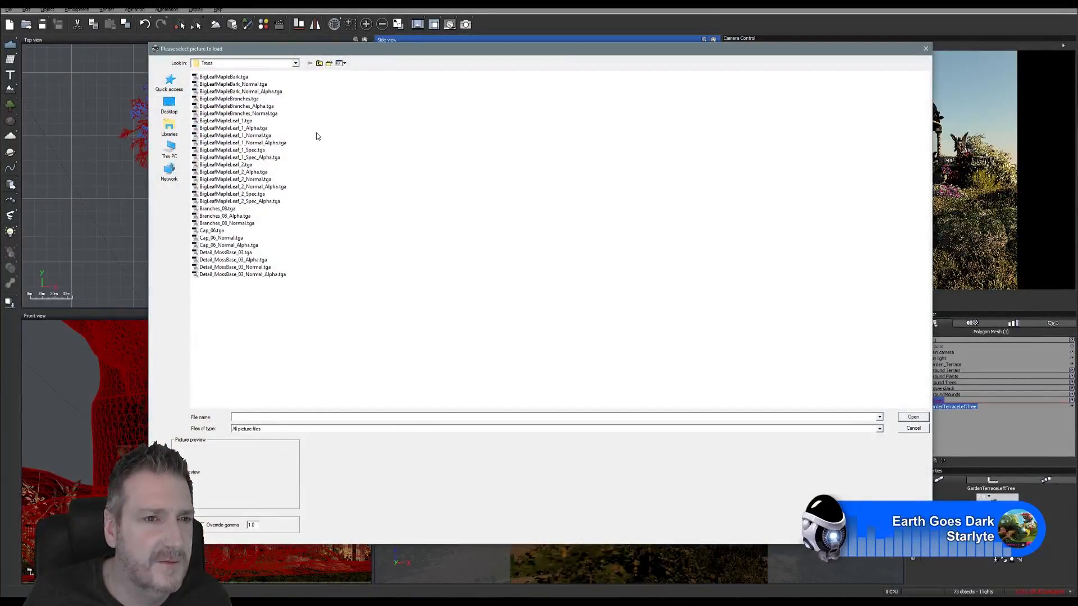
left_click(257, 137)
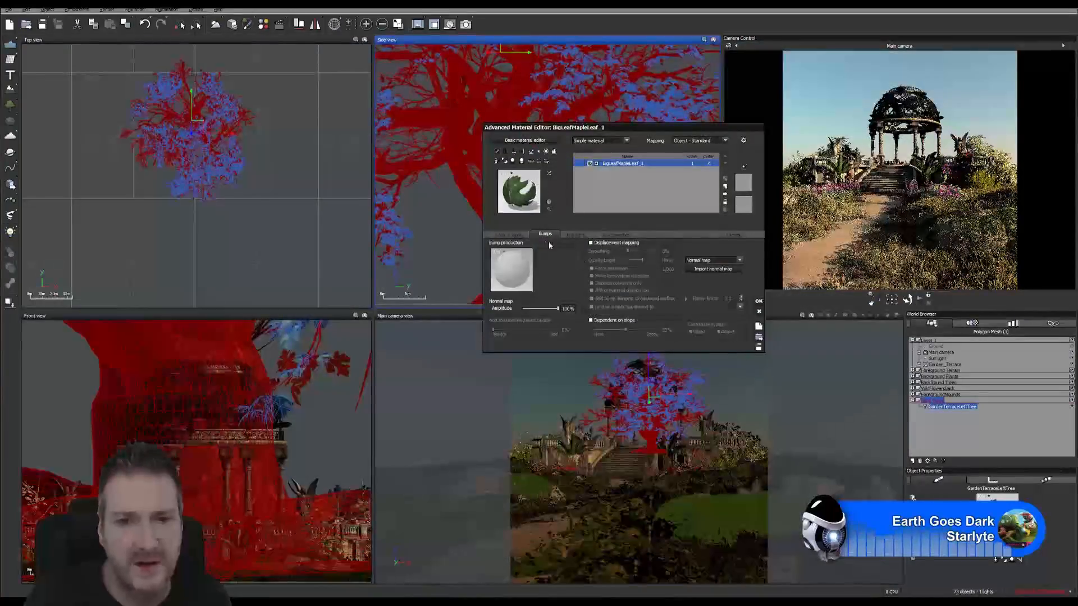
Open the color function graph of the BigLeafMapleLeaf_1 material and move the Filter node chain with its Null node aside.
left_click(509, 233)
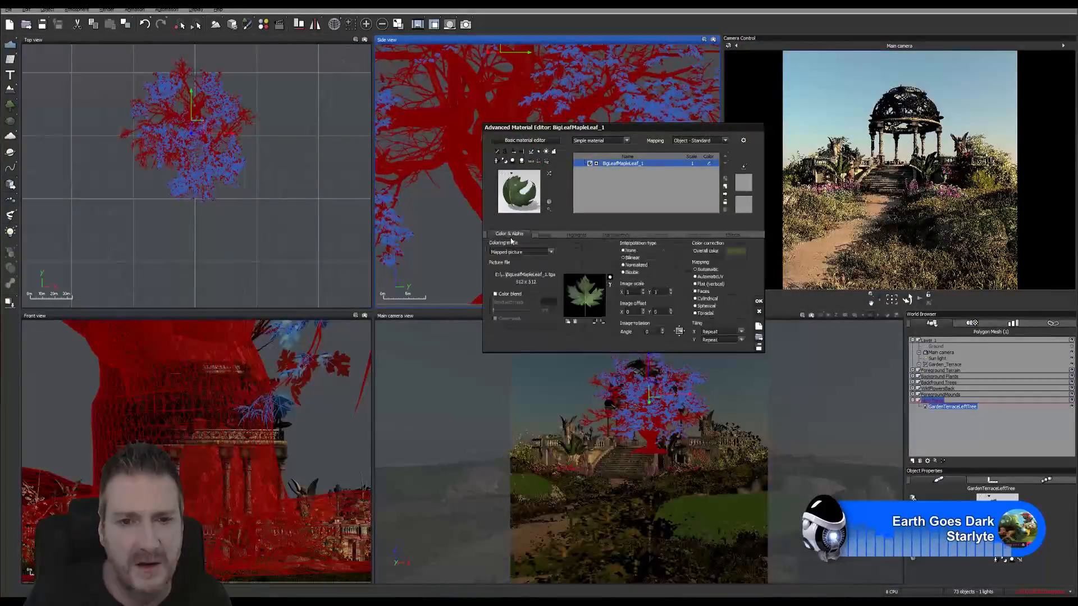
right_click(584, 292)
left_click(596, 297)
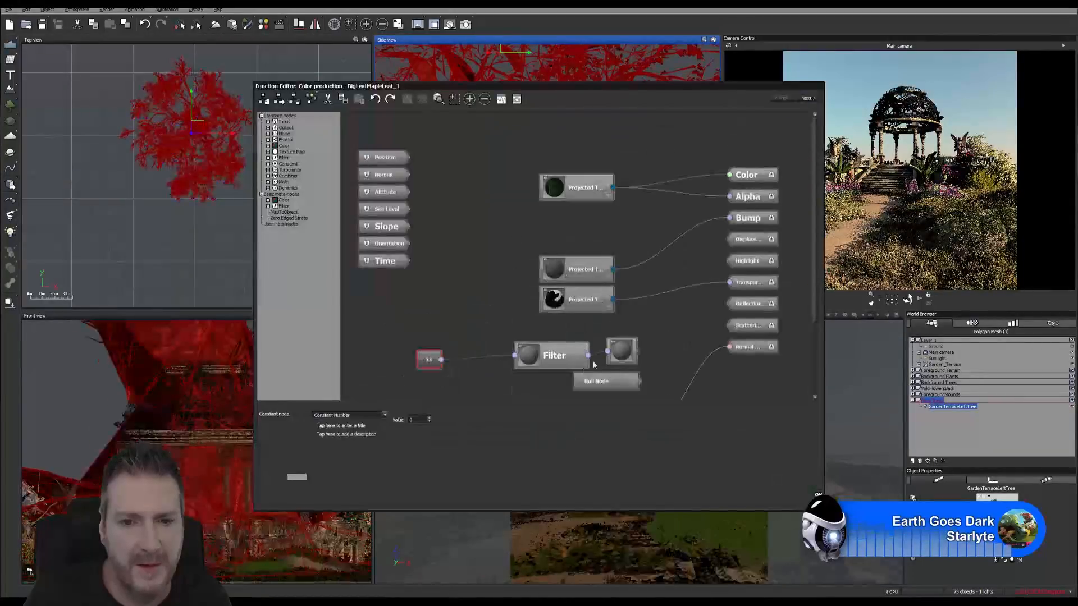
left_click(547, 306)
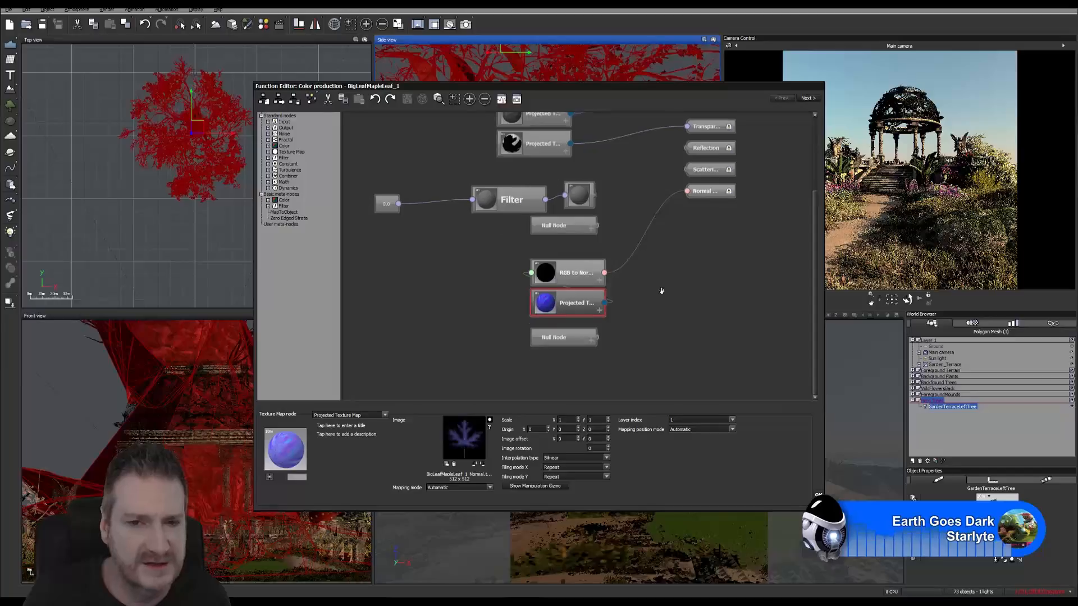
scroll(651, 326, "down", 3)
left_click_drag(434, 238, 473, 291)
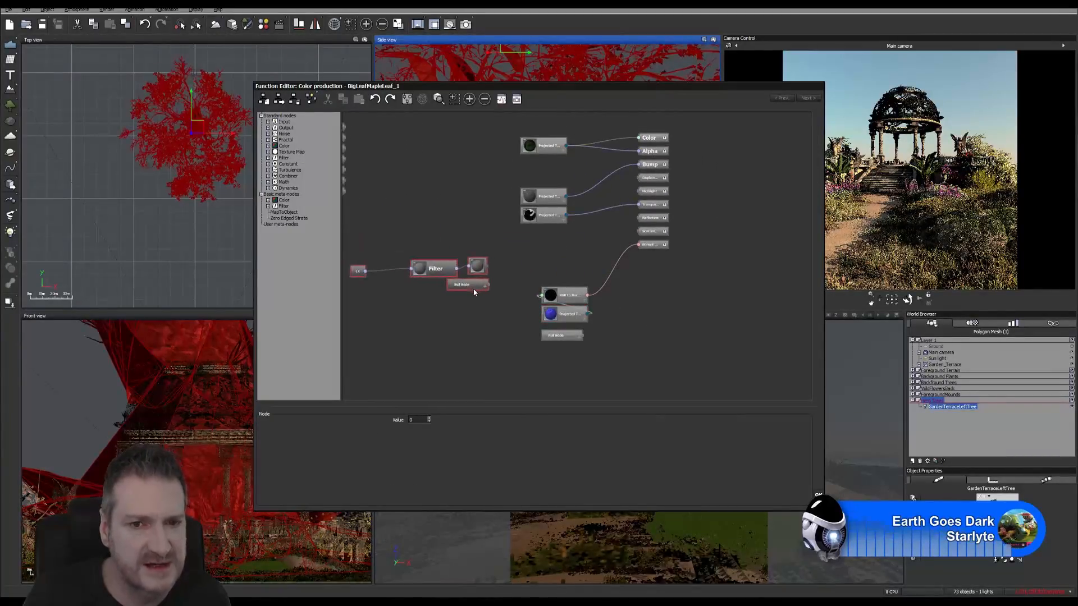
Line up the normal map texture and RGB to Normal nodes beside the Filter chain and move the lower Null node below it.
left_click_drag(560, 321, 485, 318)
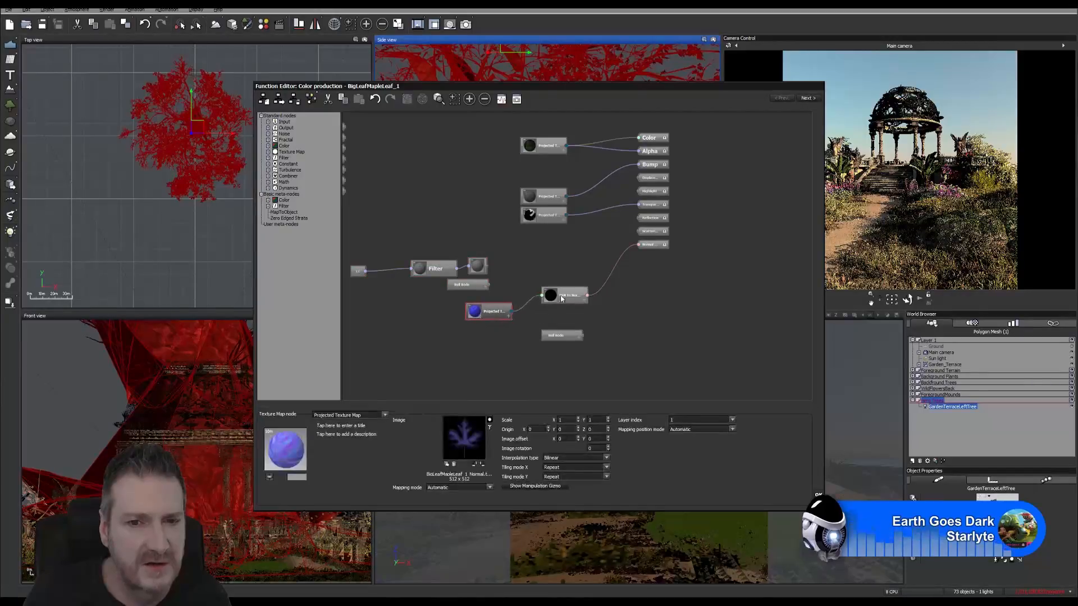
left_click_drag(570, 295, 588, 272)
left_click_drag(505, 316, 532, 277)
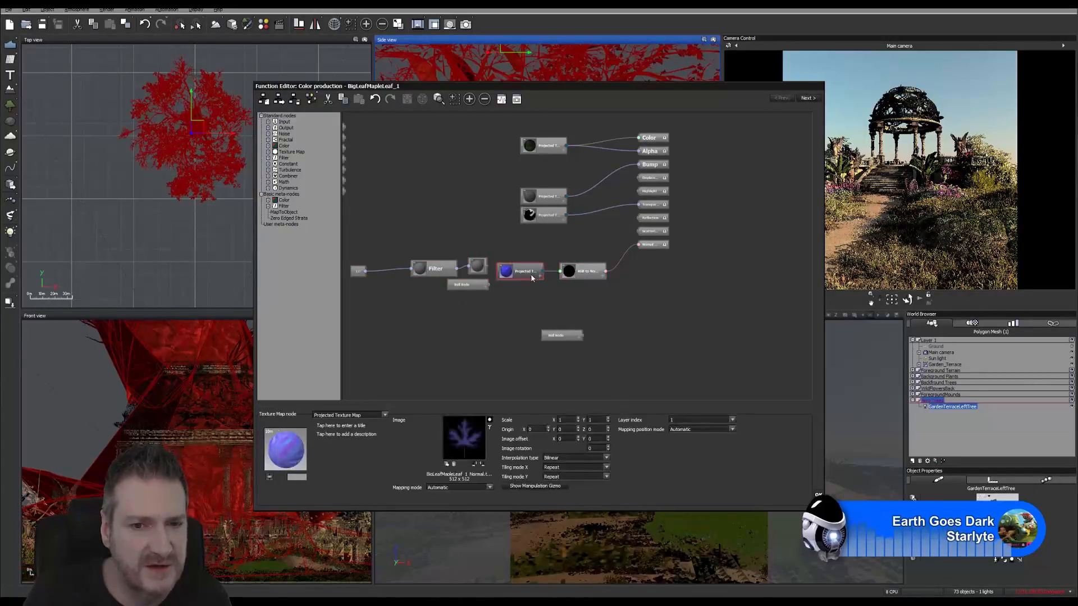
left_click_drag(562, 334, 440, 314)
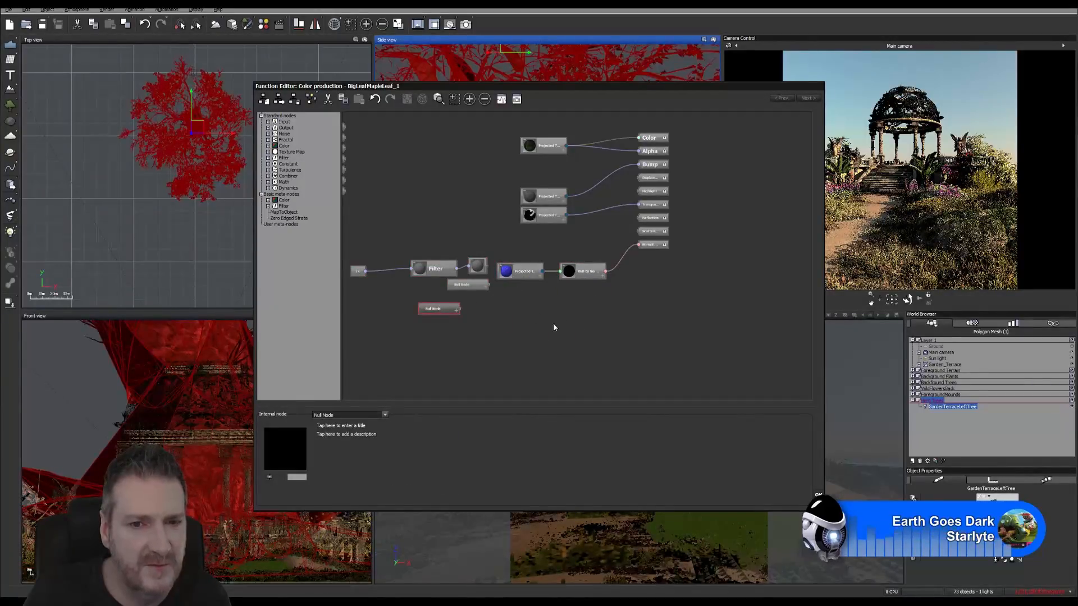
Set the override gamma of the BigLeafMapleLeaf_1 normal map texture to 1, close the graph and open the BigLeafMapleLeaf_2 material.
left_click(527, 276)
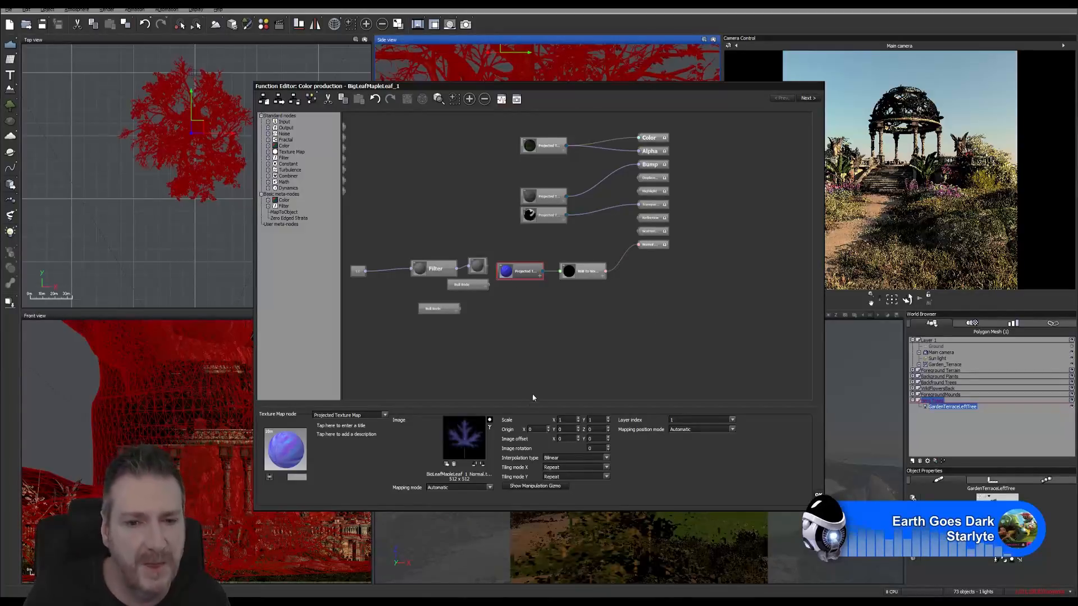
left_click(489, 427)
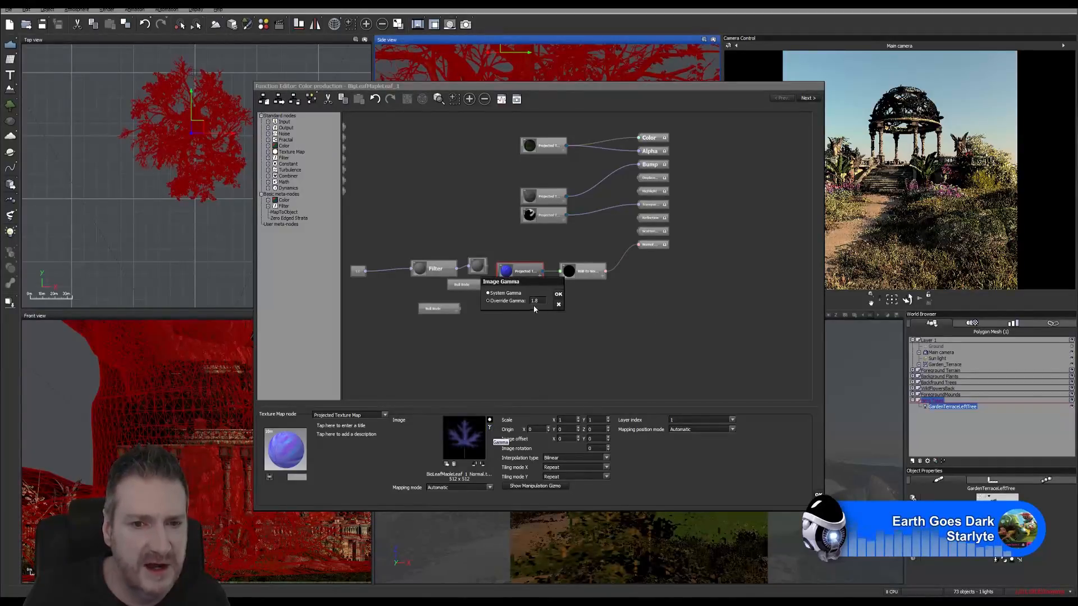
left_click_drag(541, 301, 525, 302)
type("1")
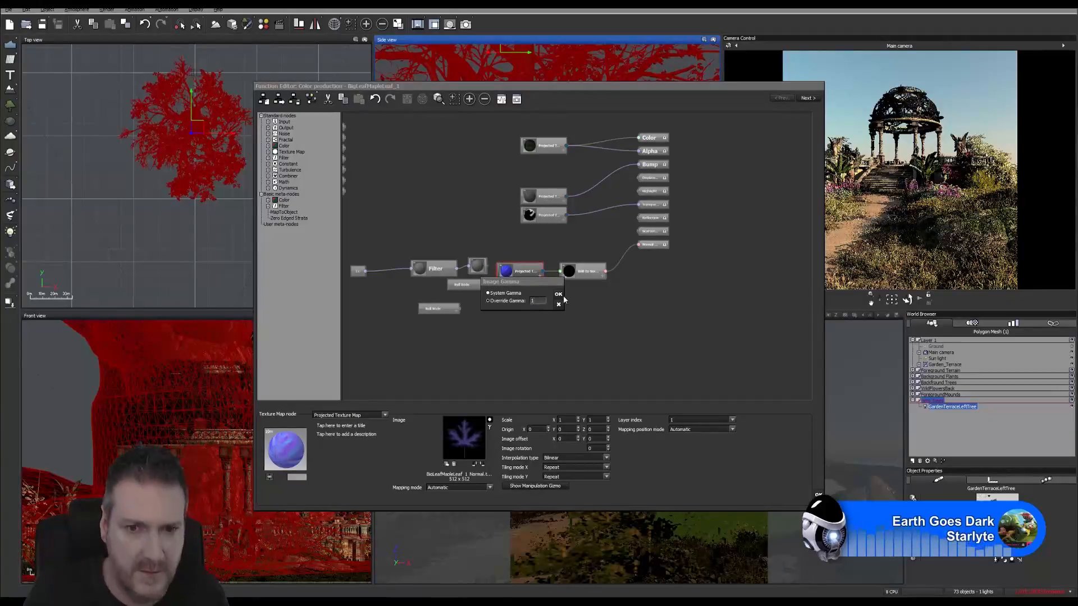
left_click(558, 294)
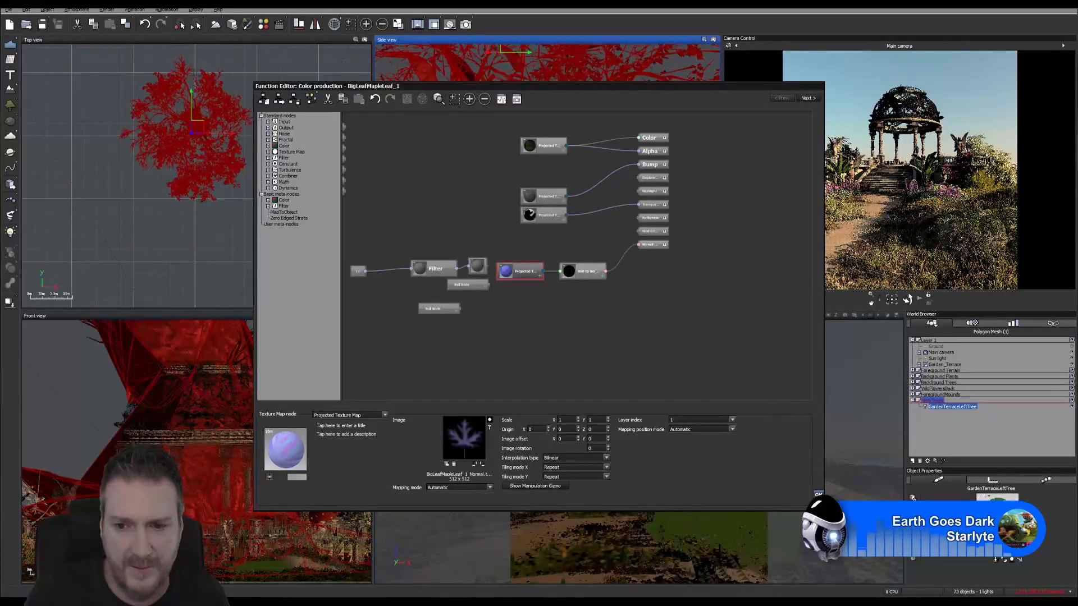
left_click(817, 495)
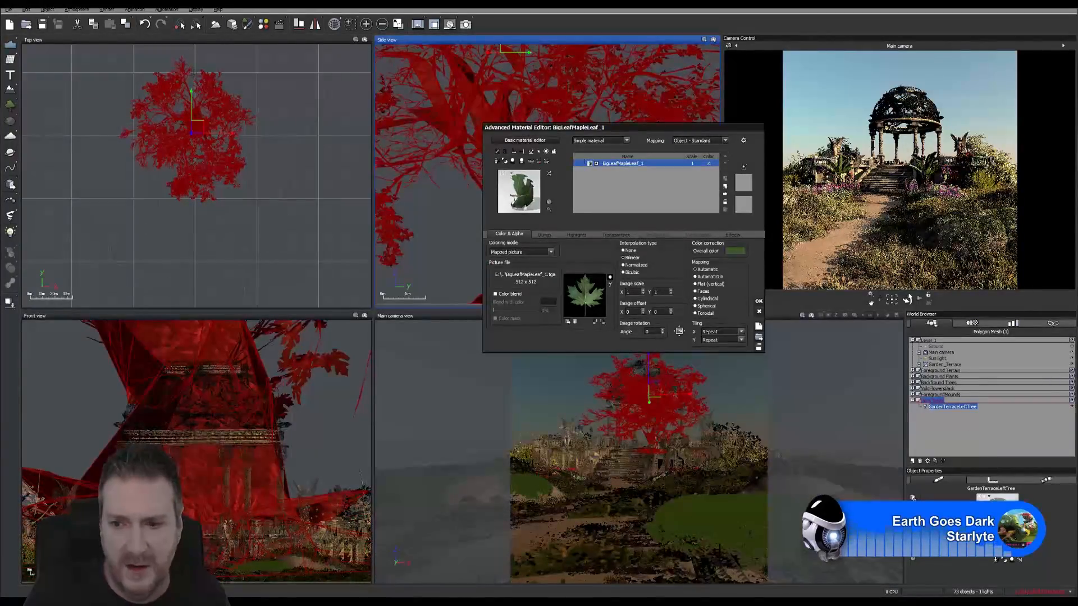
left_click(1023, 542)
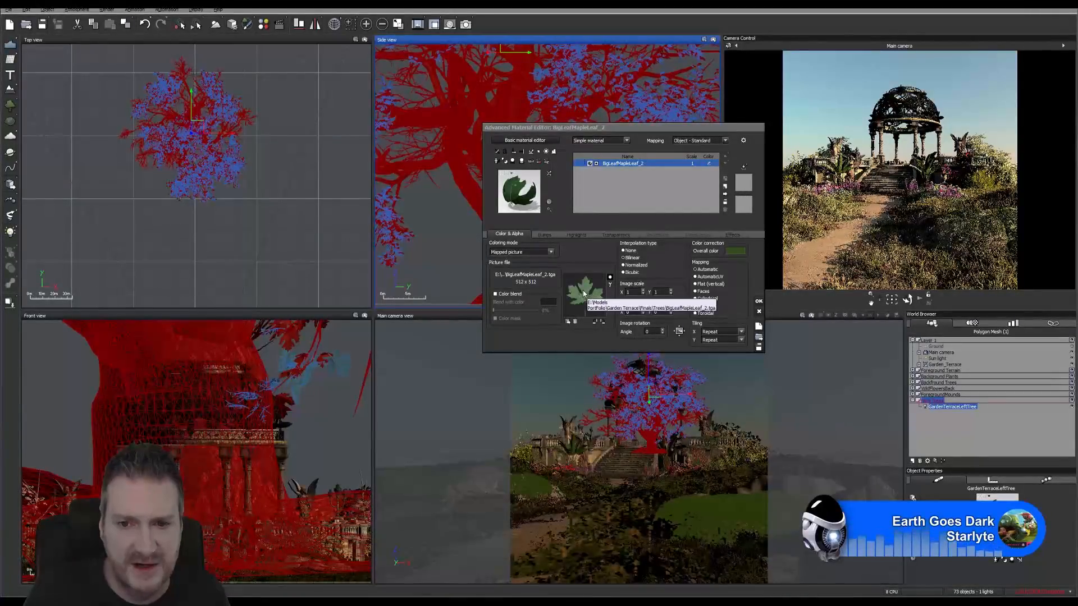
Load BigLeafMapleLeaf_2_Alpha.tga as the normal map in the bump settings of the BigLeafMapleLeaf_2 material.
left_click(545, 234)
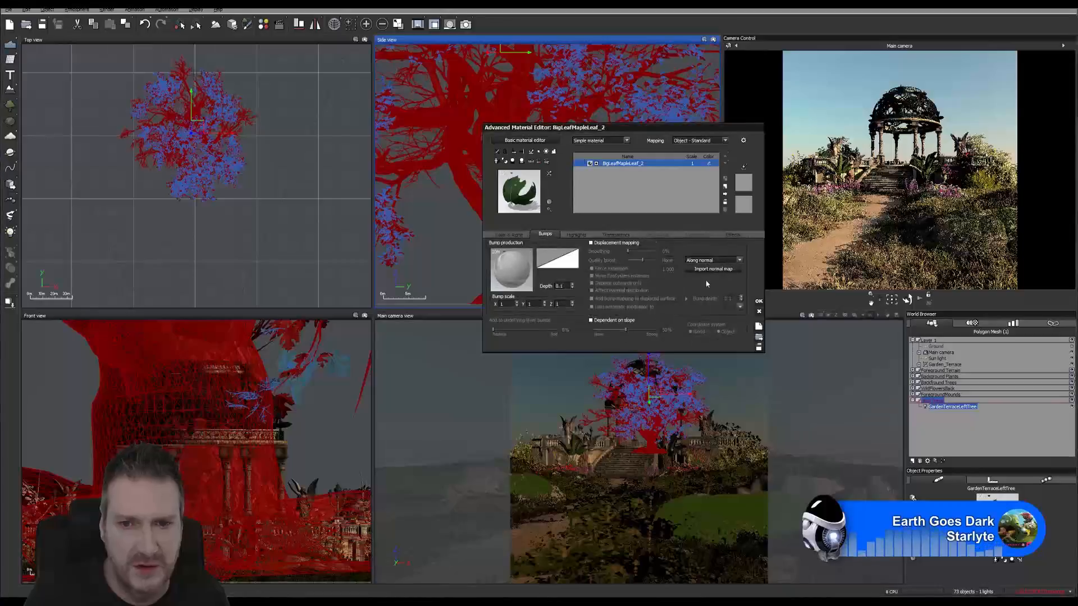
left_click(702, 270)
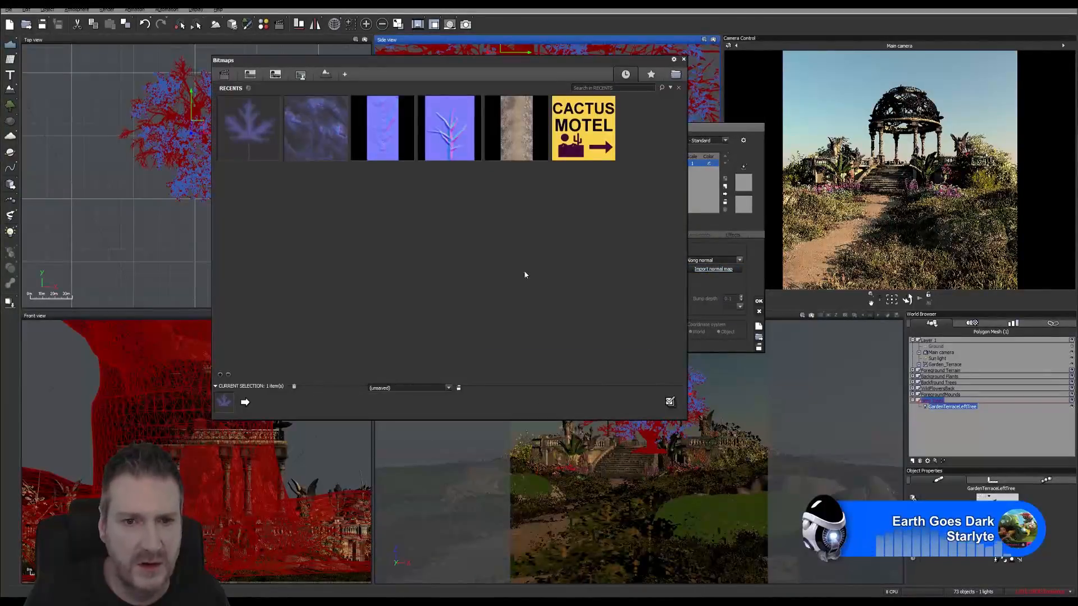
left_click(677, 75)
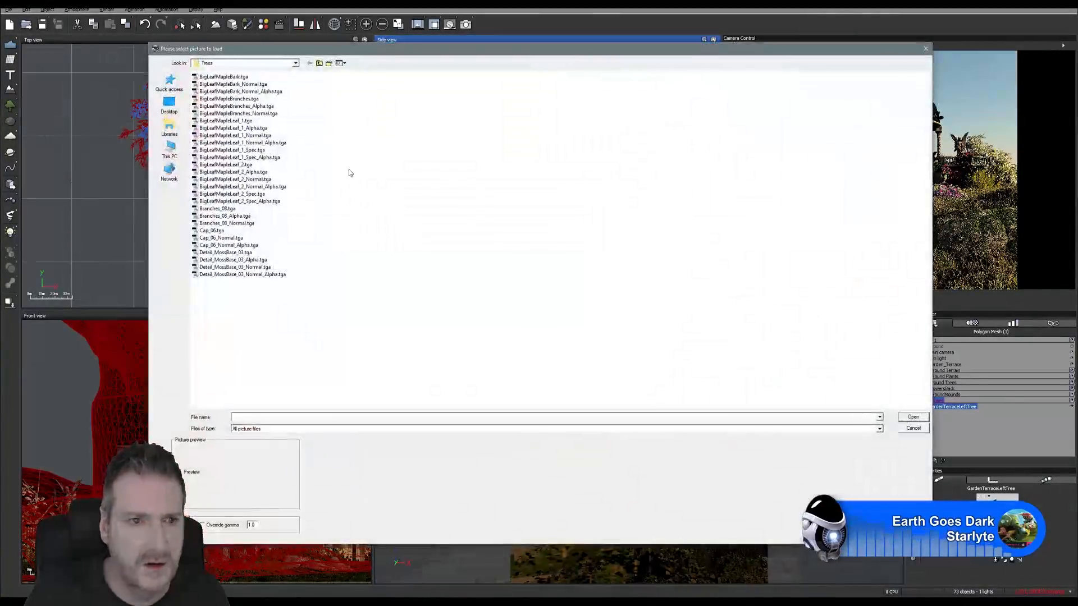
left_click(261, 173)
double_click(263, 179)
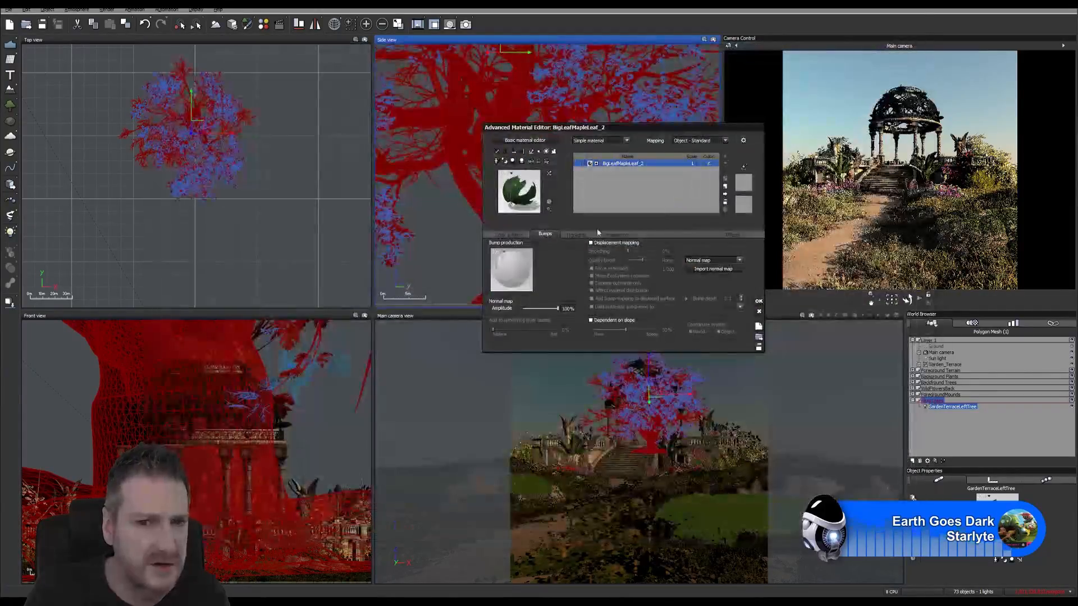
Import BigLeafMapleLeaf_2_Normal.tga from the Trees folder as the normal map of the BigLeafMapleLeaf_2 material.
left_click(707, 270)
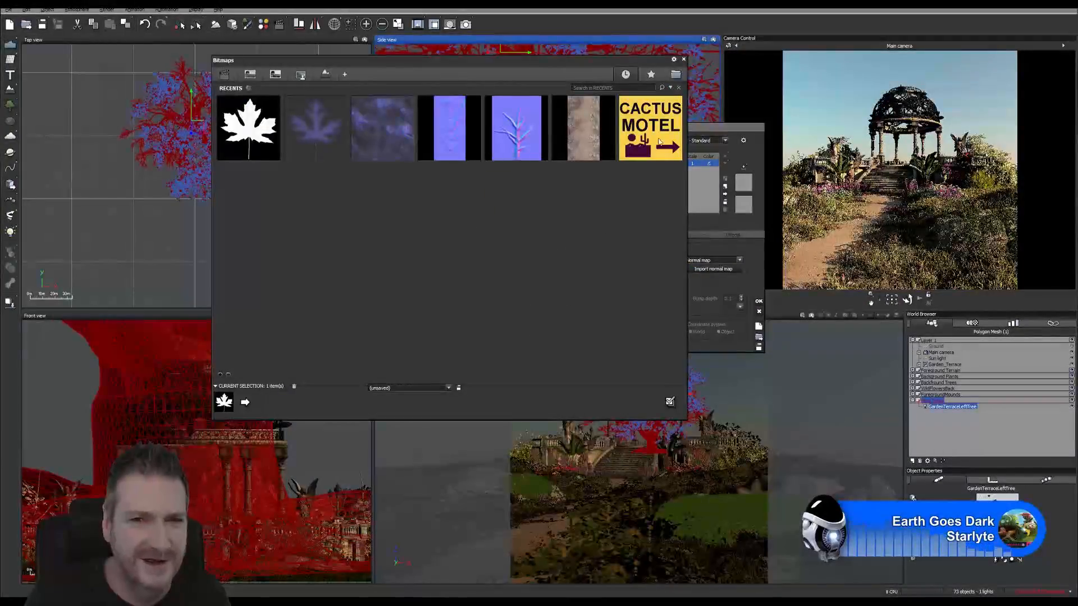
left_click(675, 74)
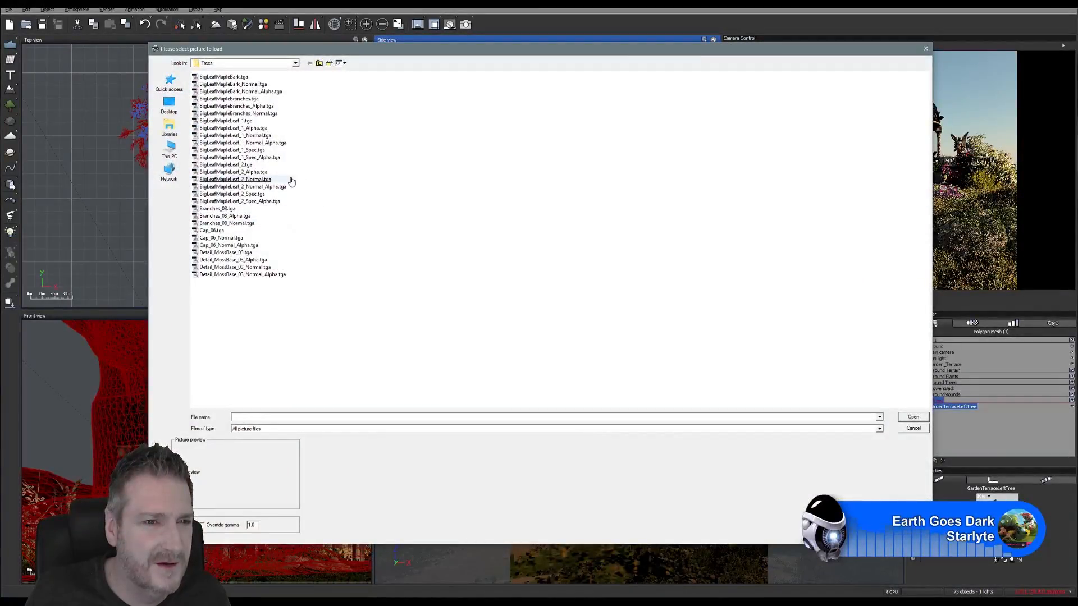
left_click(259, 180)
double_click(259, 181)
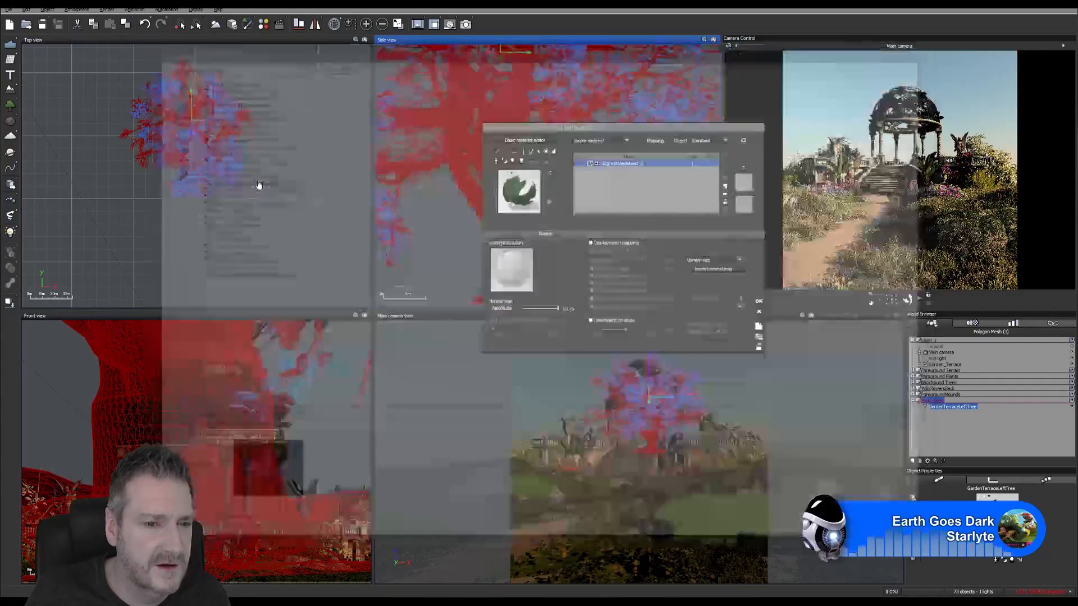
Open the color function graph of the BigLeafMapleLeaf_2 material.
left_click(516, 235)
right_click(587, 285)
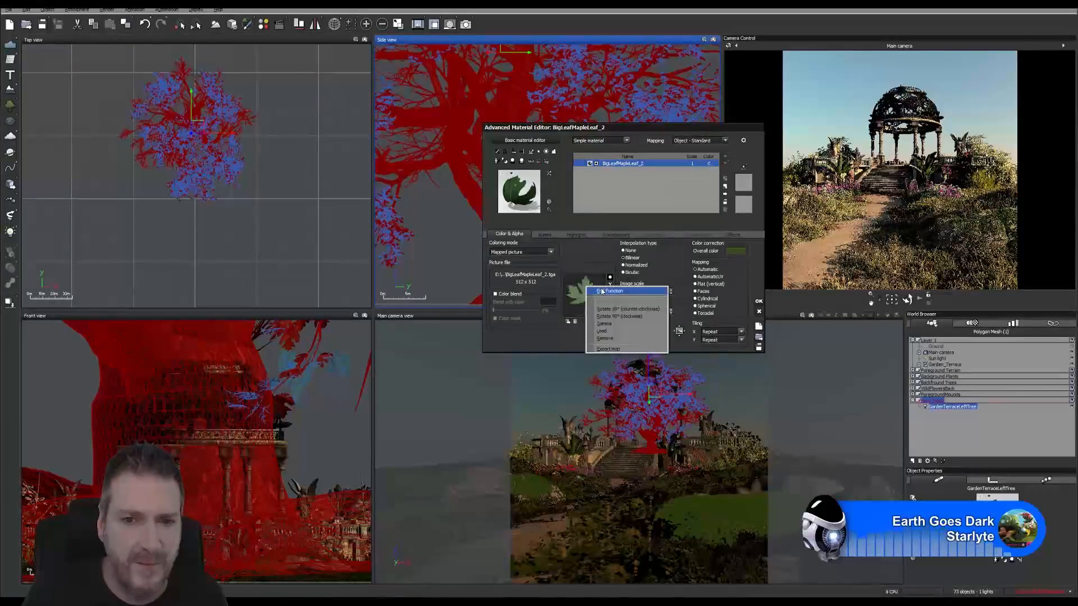
Override the image gamma of the BigLeafMapleLeaf_2 normal map to 1 in the material's function graph.
left_click(601, 289)
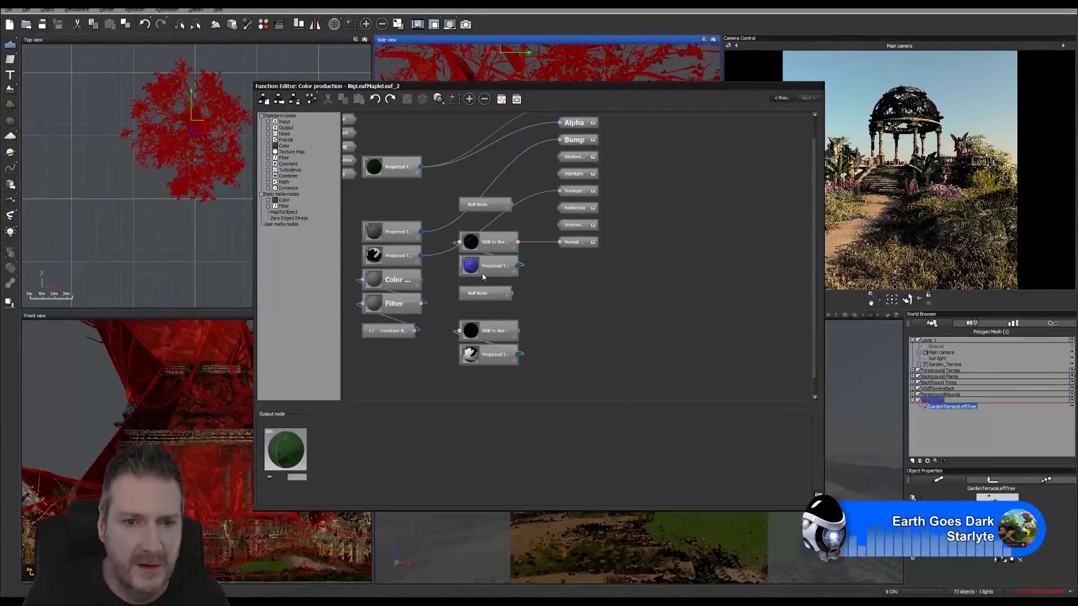
left_click(483, 268)
left_click(489, 428)
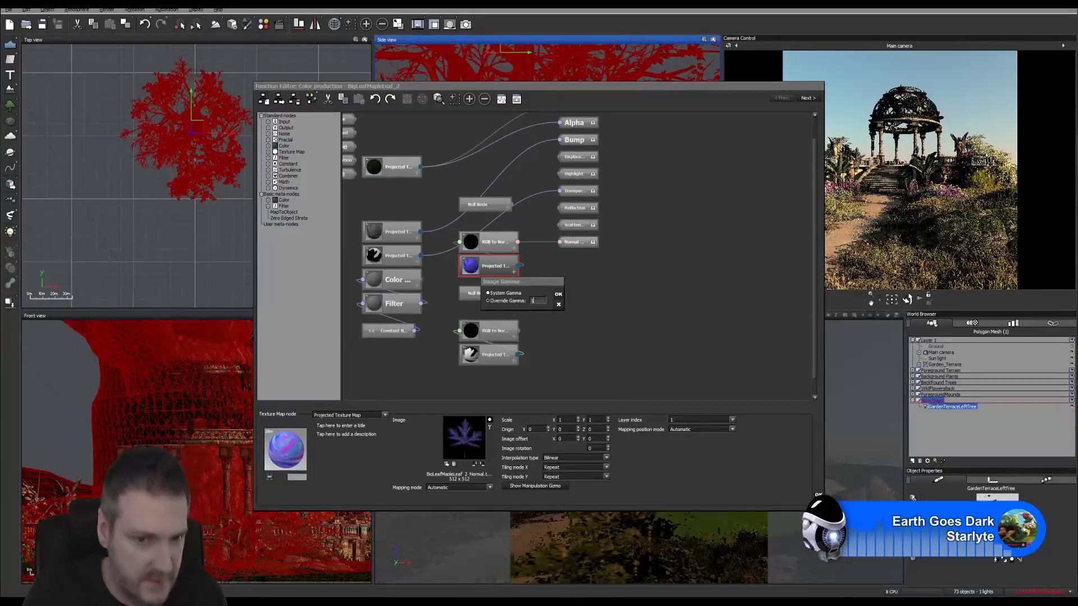
left_click(559, 295)
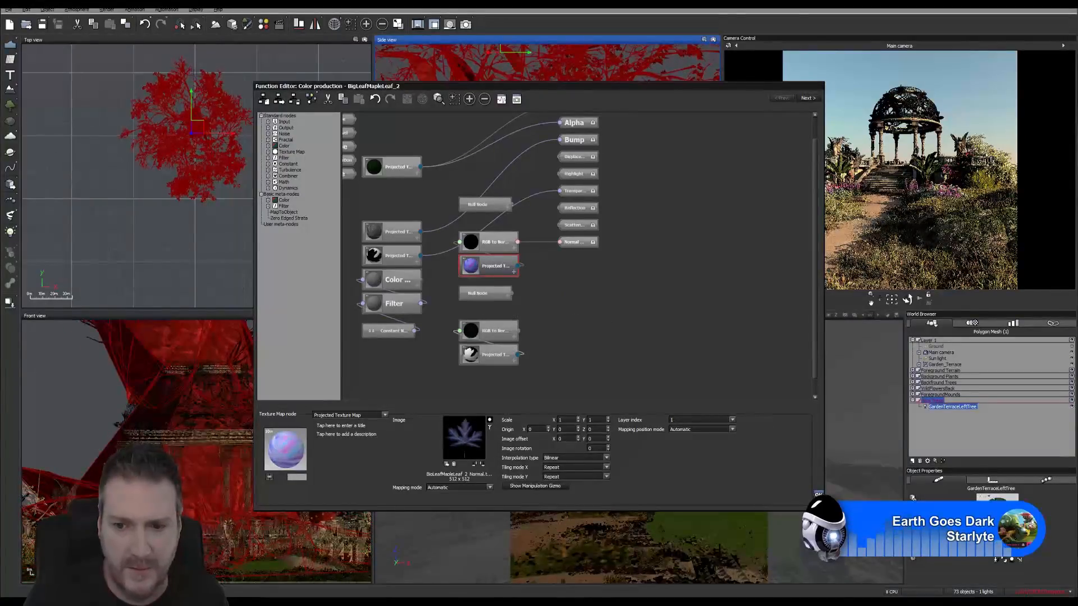
left_click(818, 495)
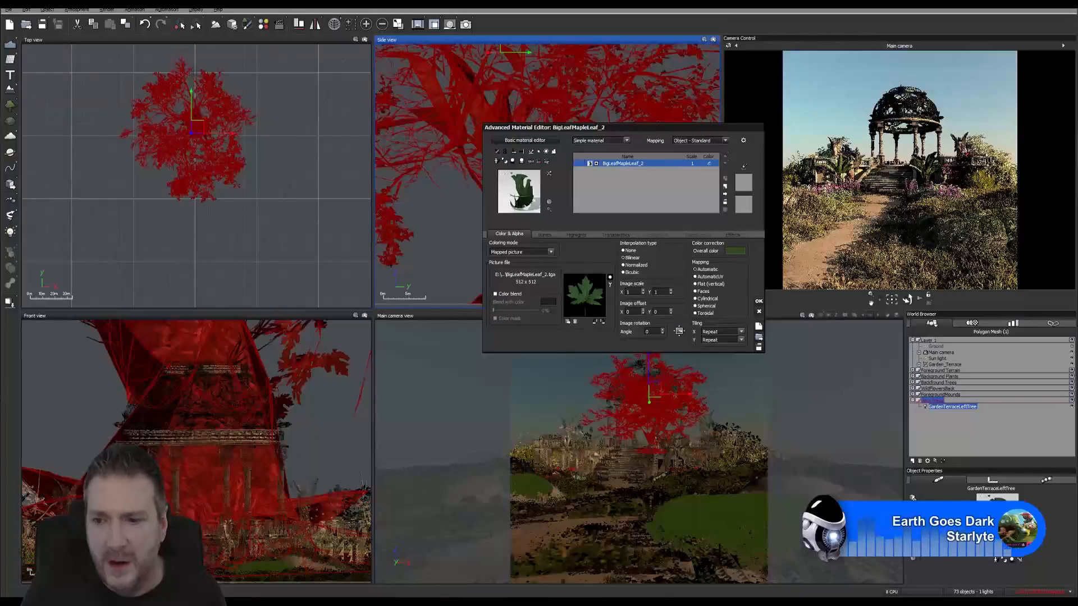
Open the BigLeafMapleBark material and import BigLeafMapleBark_Normal.tga from the Trees folder as its bump normal map.
left_click(969, 544)
left_click(970, 545)
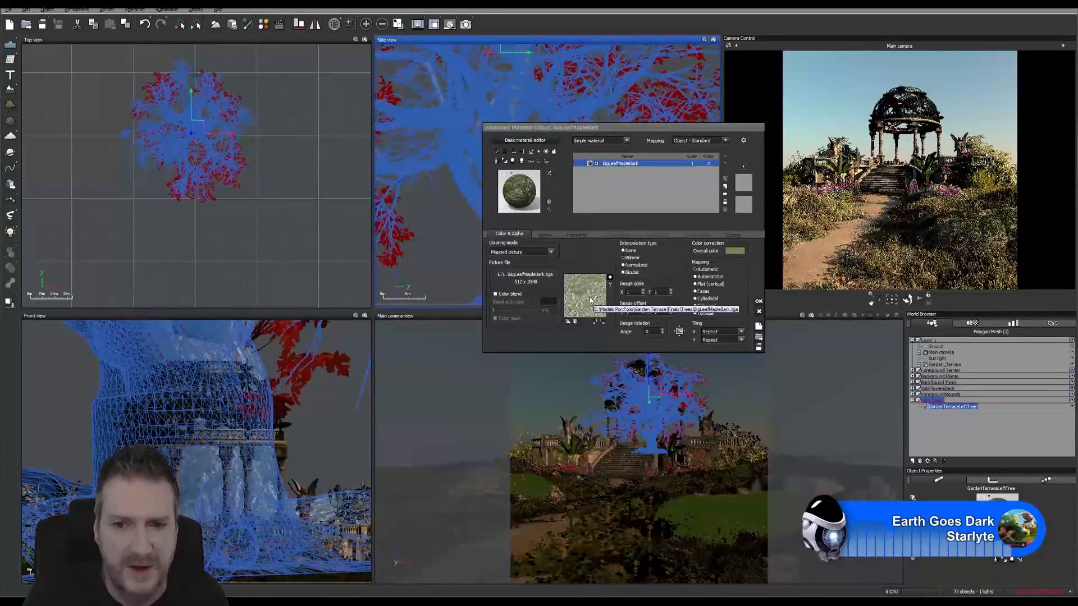
left_click(544, 234)
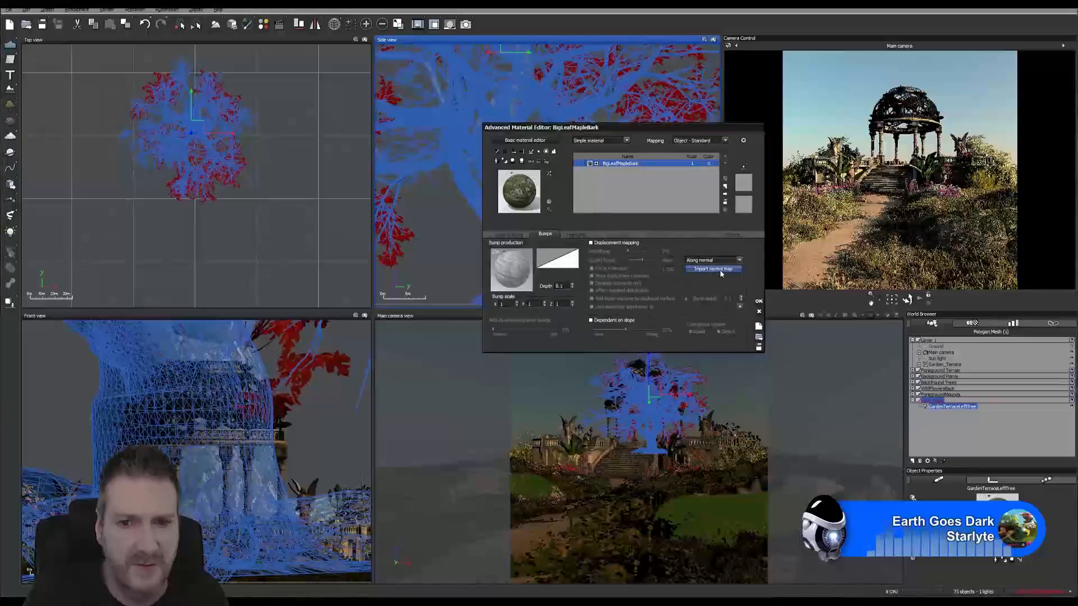
left_click(721, 270)
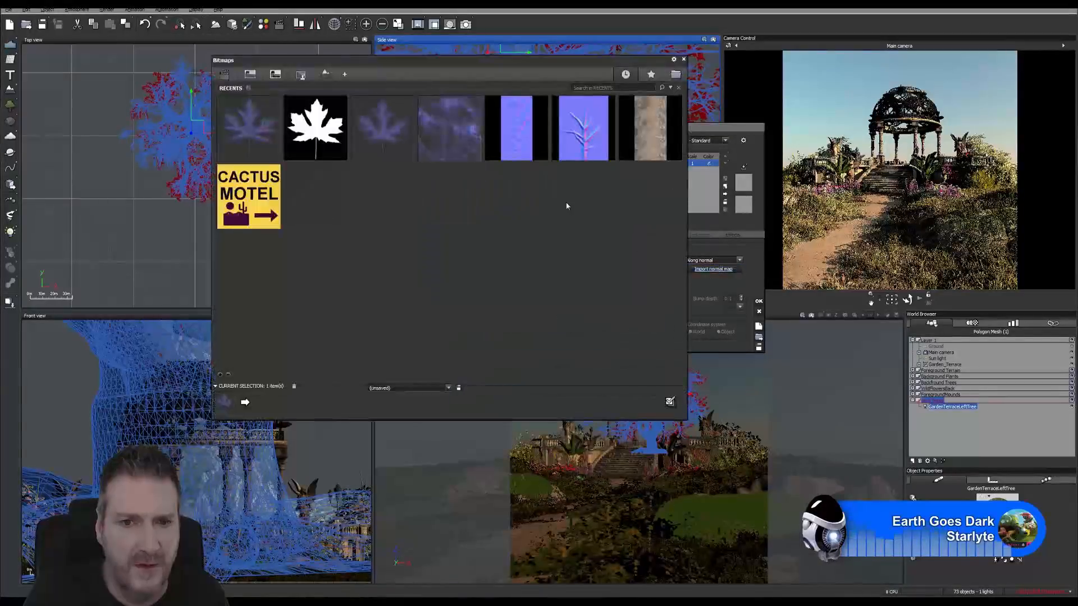
left_click(676, 77)
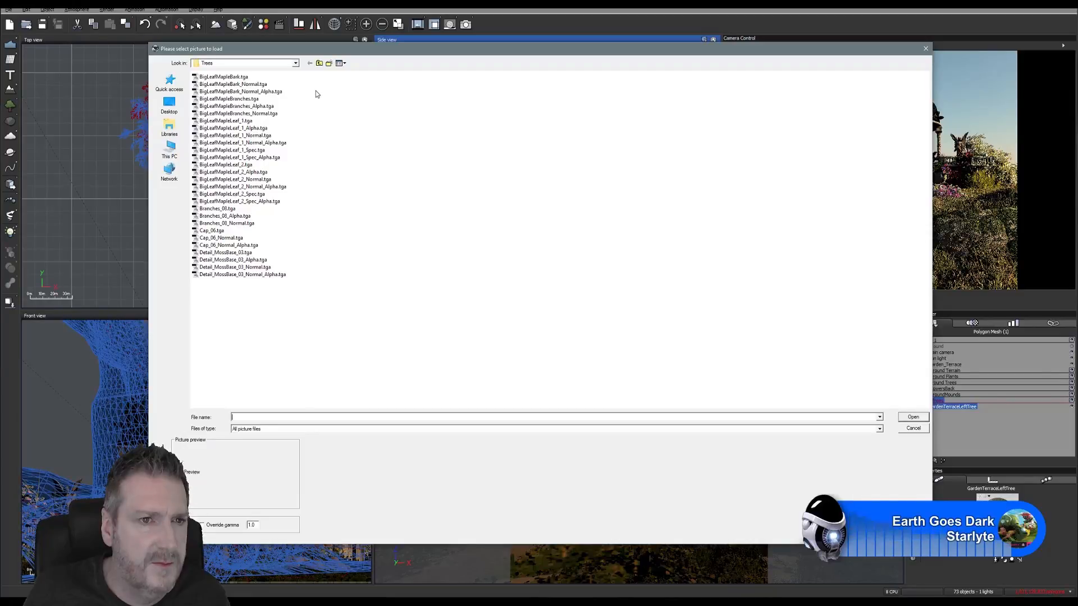
left_click(266, 85)
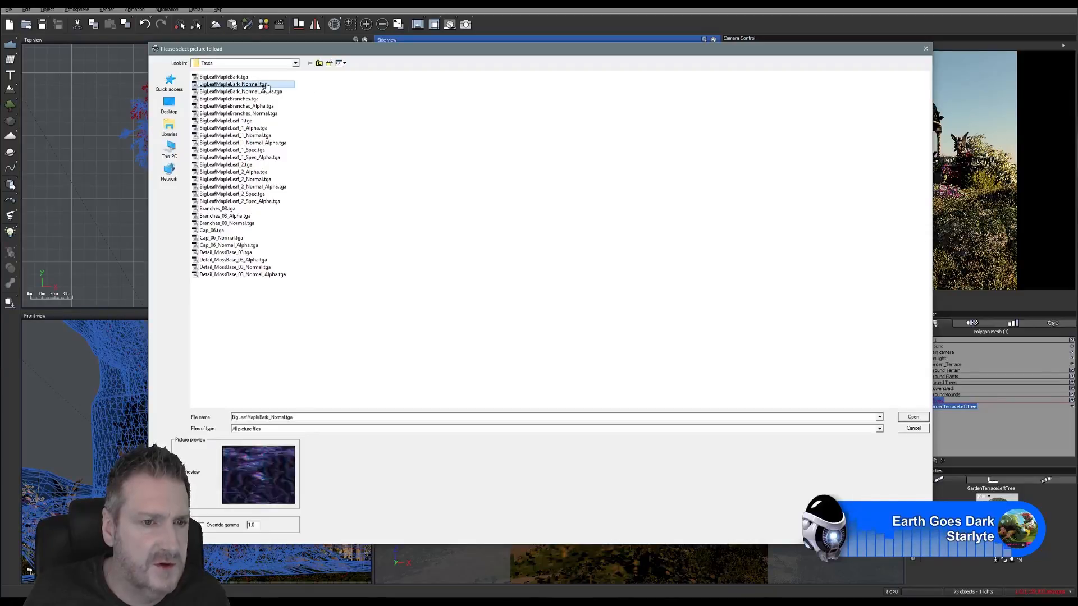
key("Return")
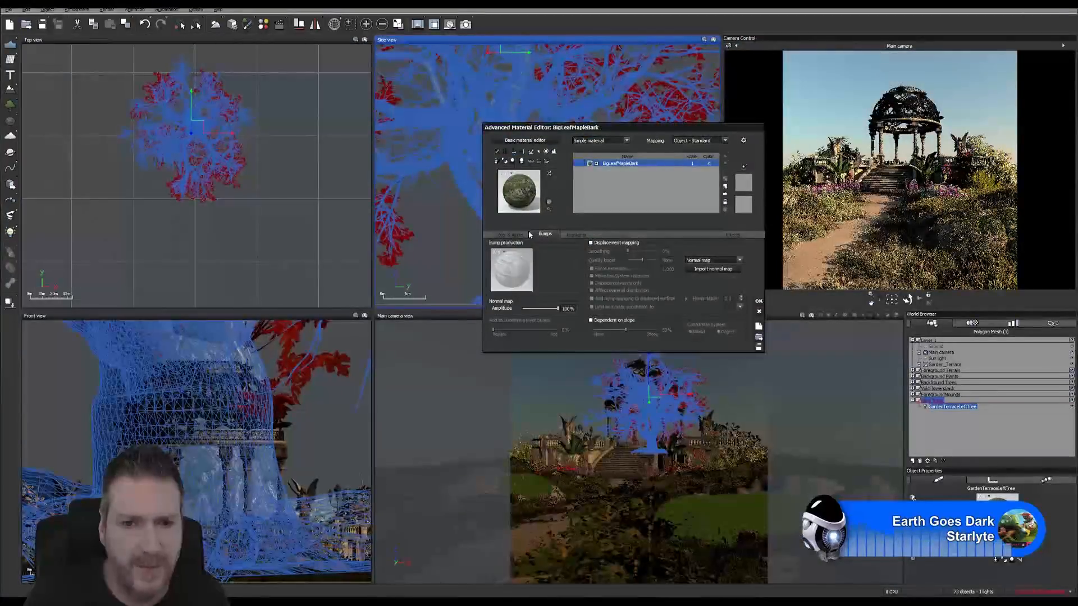
Override the bark normal map's image gamma to 1 in the material's function graph, and accept the material edits.
left_click(512, 234)
right_click(588, 294)
left_click(590, 297)
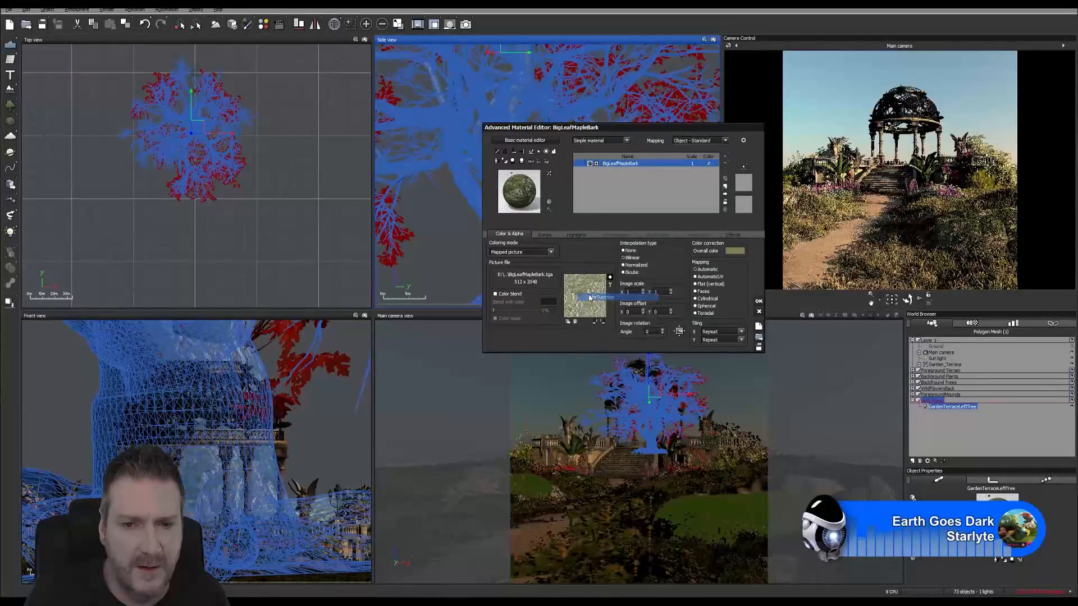
left_click(587, 332)
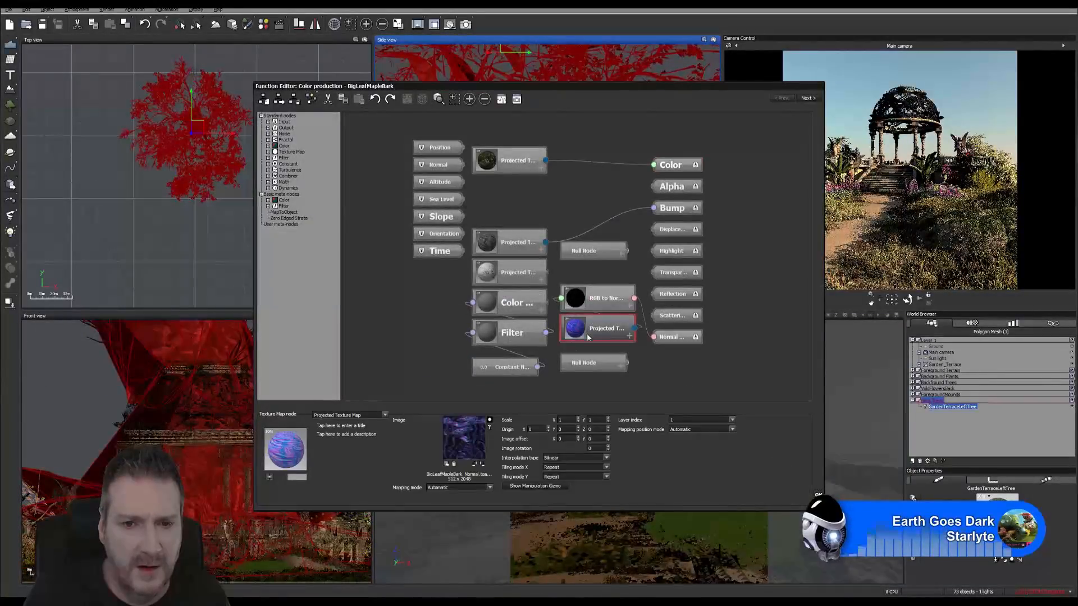
left_click(489, 428)
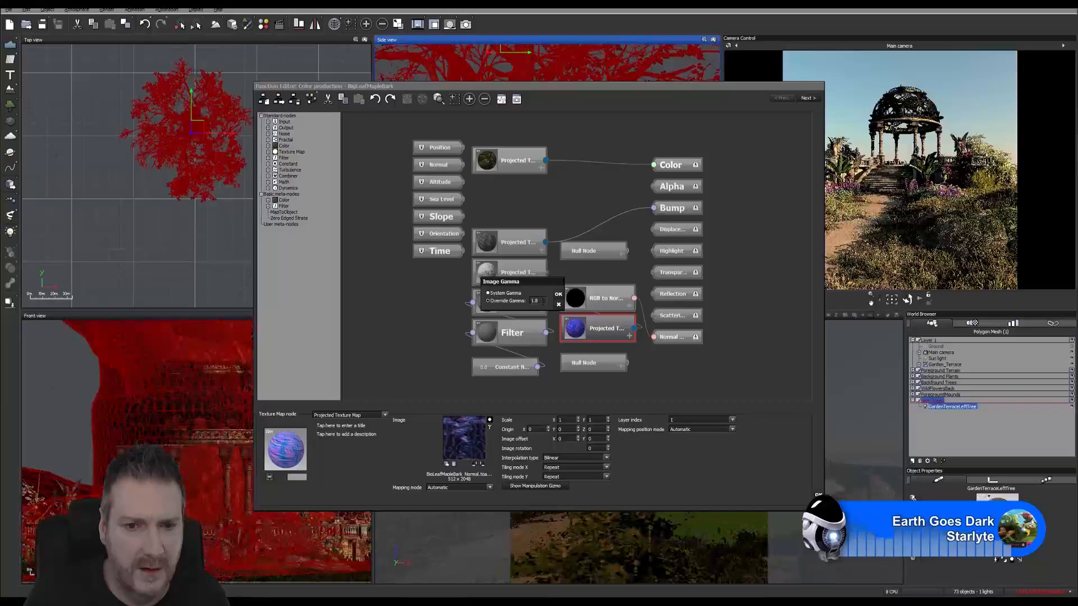
left_click_drag(542, 301, 520, 308)
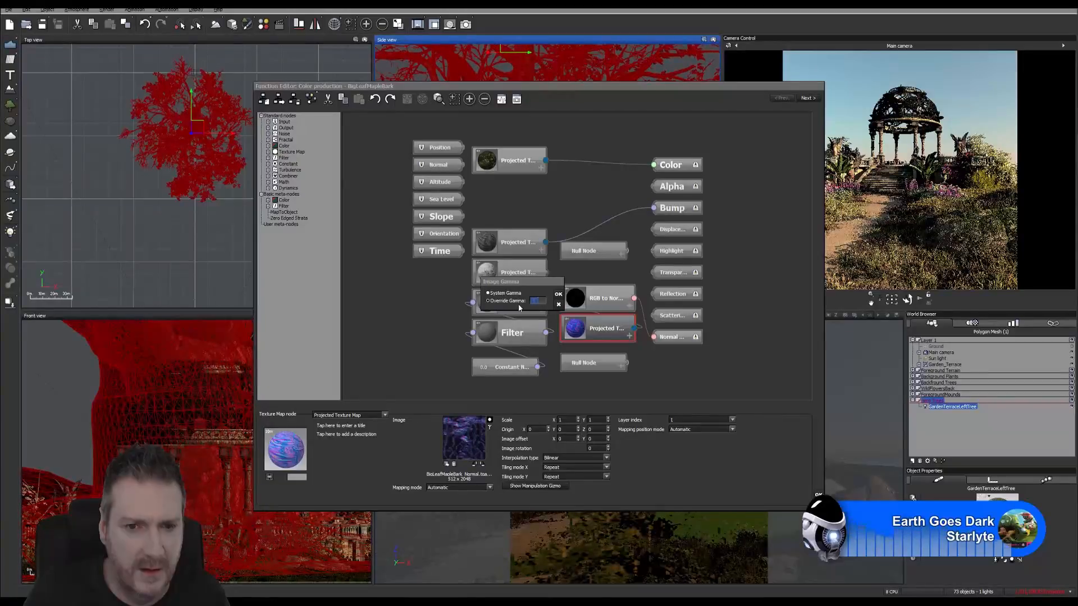
type("1")
left_click(558, 294)
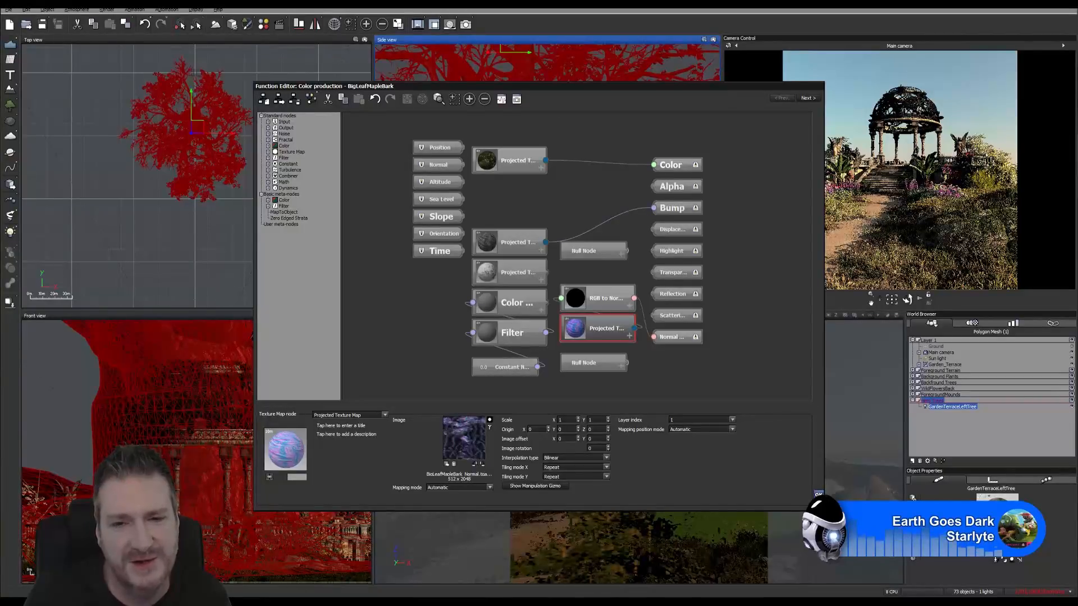
left_click(818, 495)
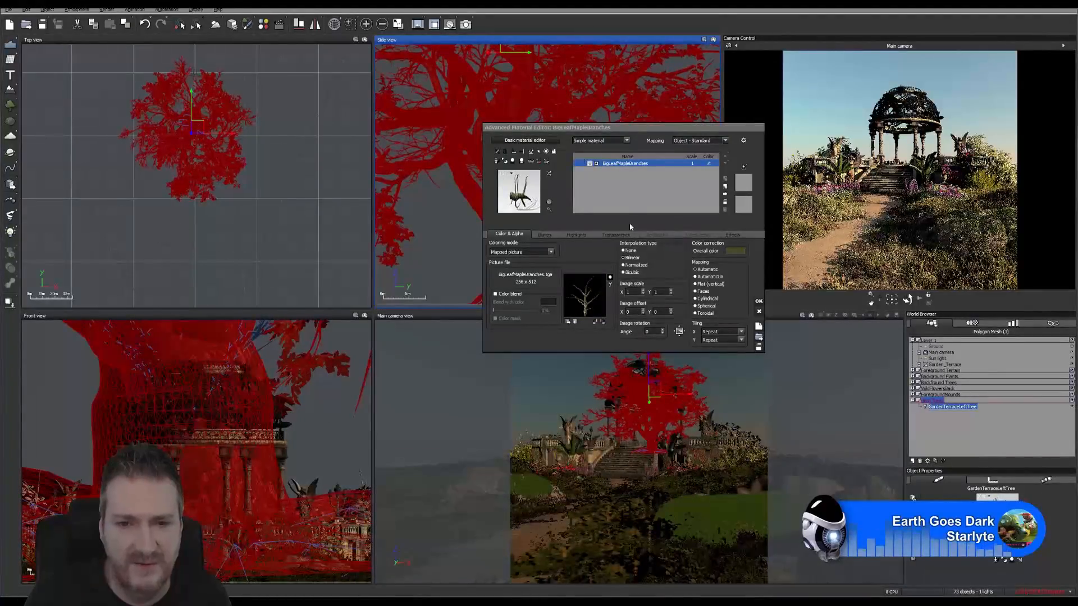
left_click(759, 302)
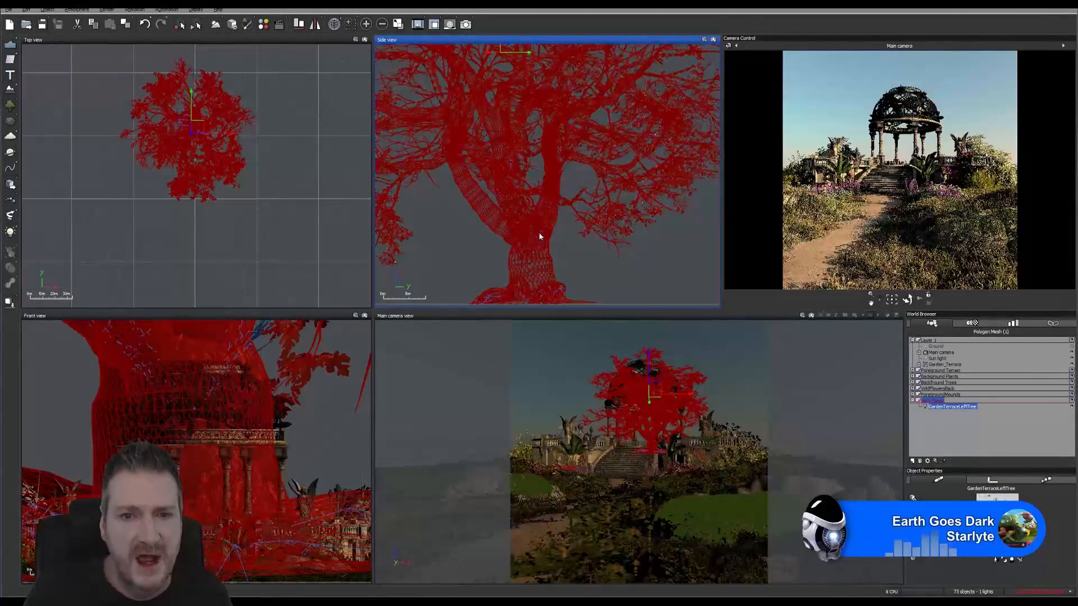
Move the GardenTerraceLeftTree mesh closer to the terrace and slightly to the left in the top view.
right_click_drag(267, 245, 276, 185)
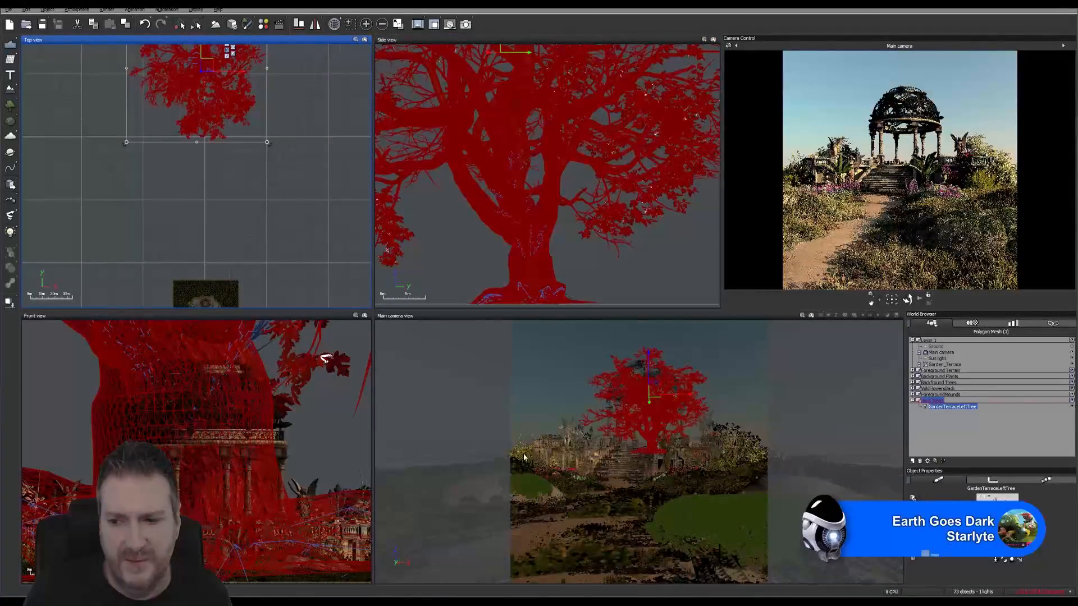
mouse_move(210, 201)
right_mouse_down()
mouse_move(211, 183)
mouse_move(212, 204)
right_mouse_up()
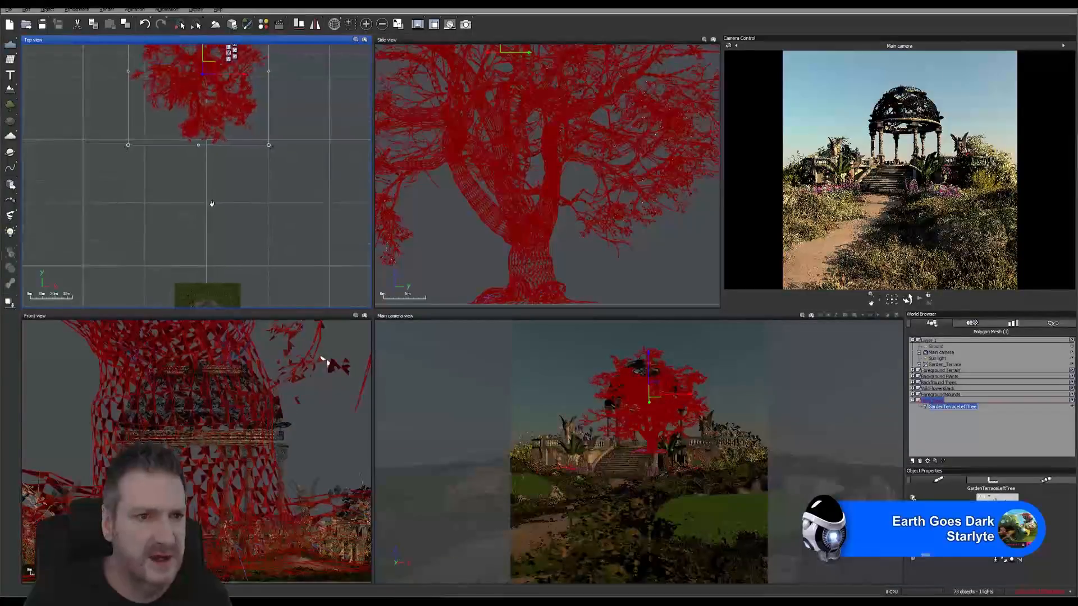
left_click_drag(208, 68, 163, 177)
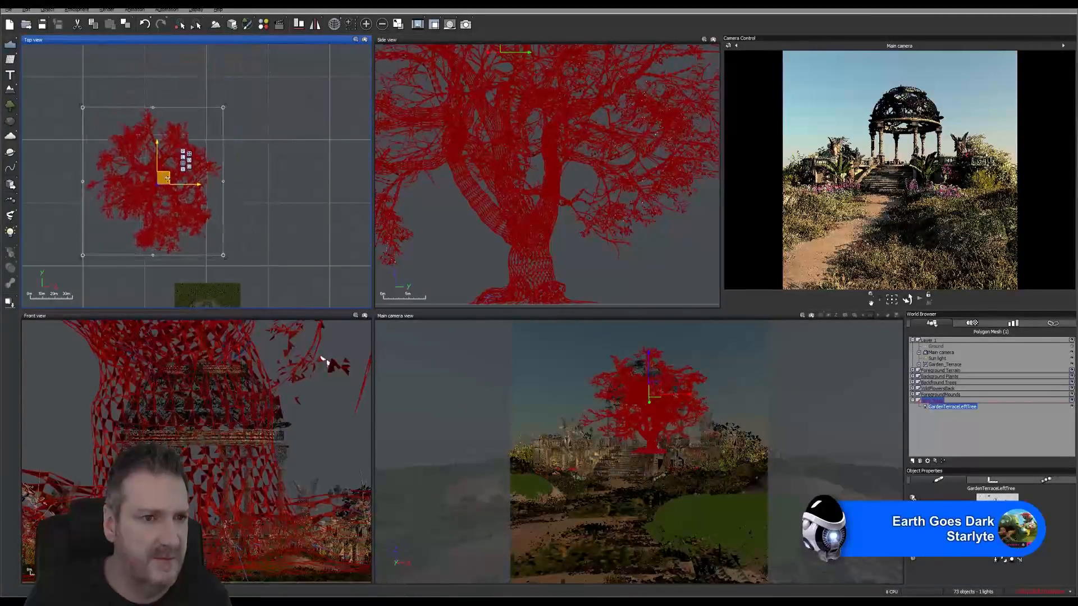
Scale the tree down uniformly to about a third of its size and move it beside the left edge of the terrace.
left_click(189, 171)
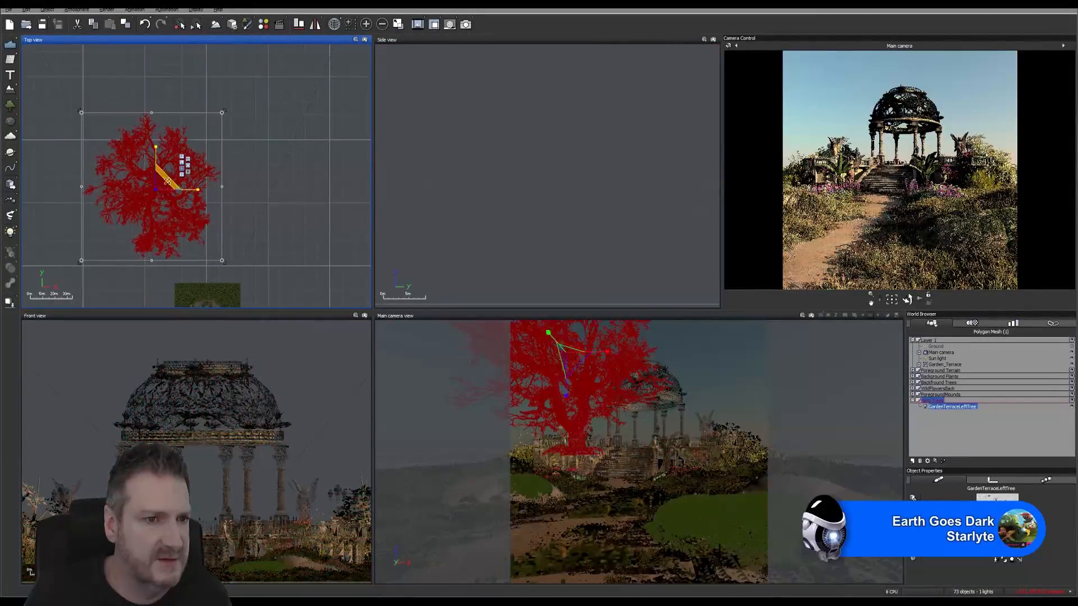
left_click_drag(161, 182, 156, 310)
right_click_drag(184, 235, 209, 202)
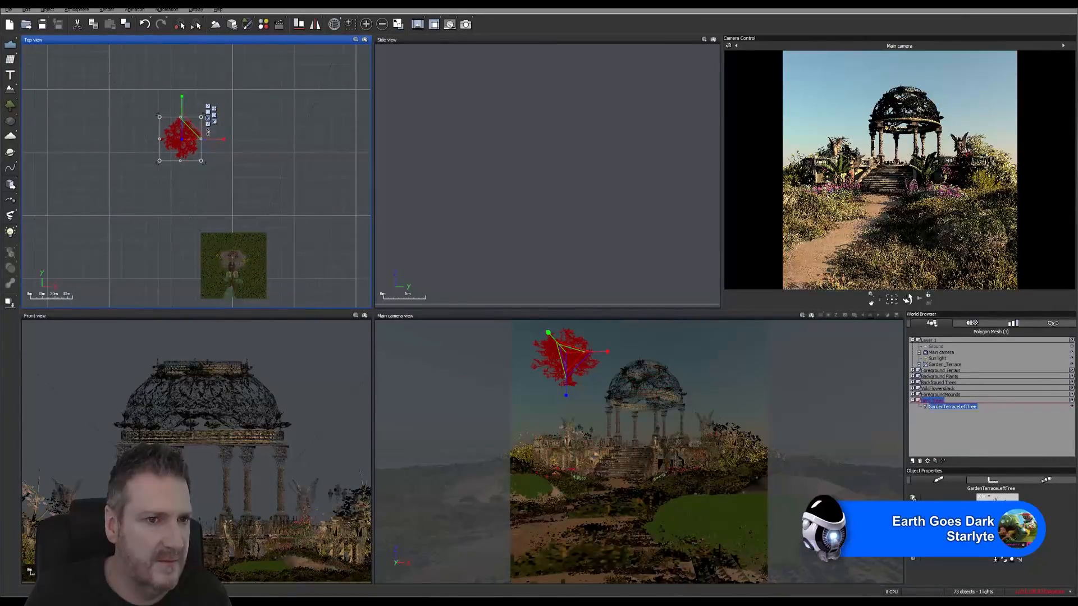
left_click_drag(187, 135, 223, 265)
left_click(213, 115)
Scale the tree down uniformly again, to about half its size, in the top view.
scroll(208, 270, "up", 3)
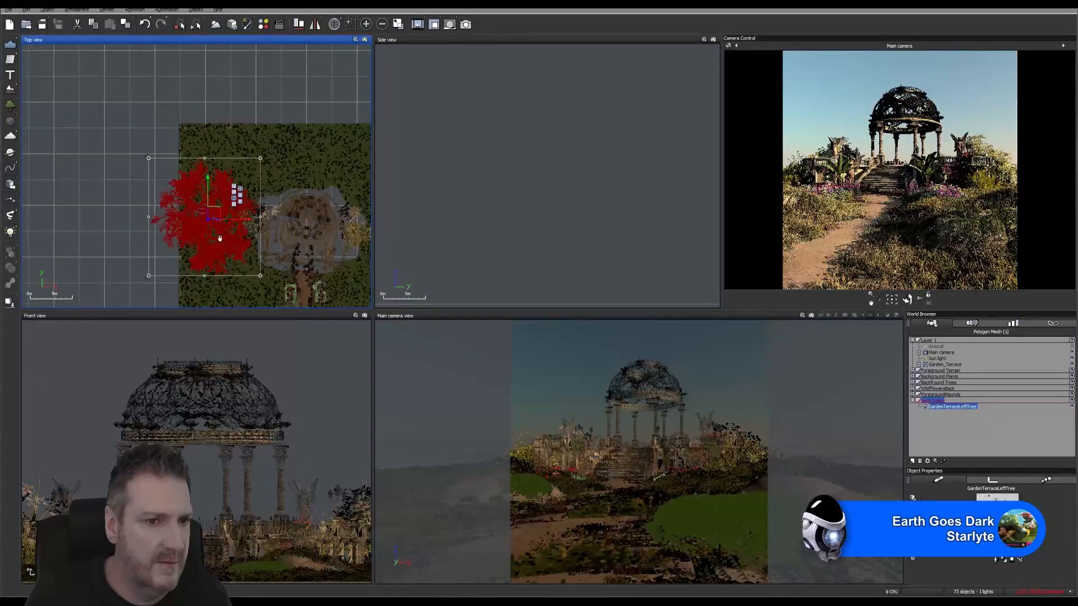
right_click_drag(220, 239, 184, 183)
left_click(204, 145)
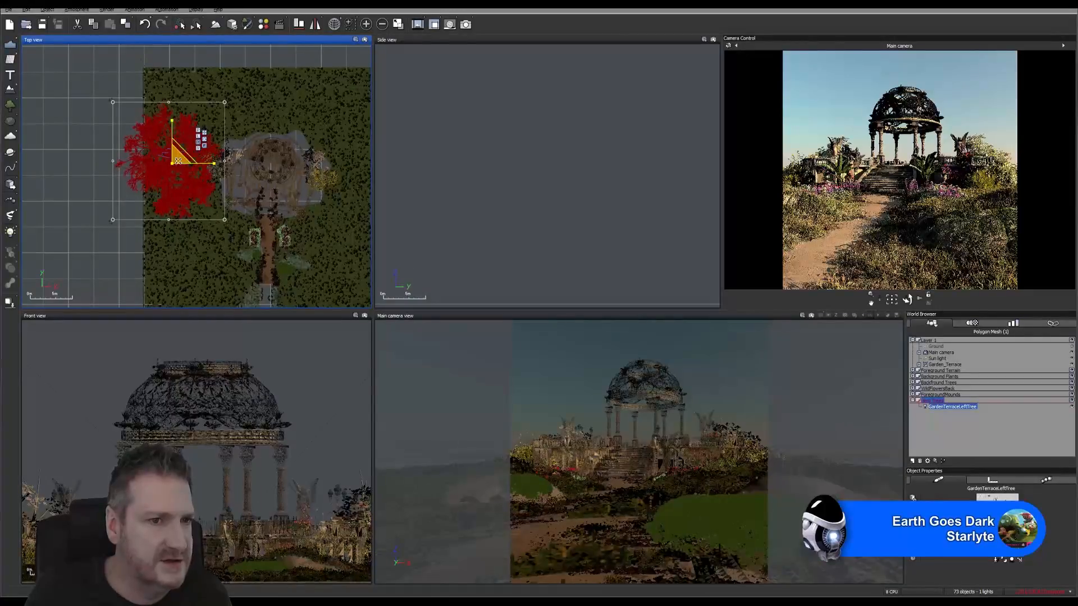
left_click_drag(178, 161, 183, 247)
Move the tree in front of the terrace, onto the ground left of the garden path, in the top view.
left_click(206, 135)
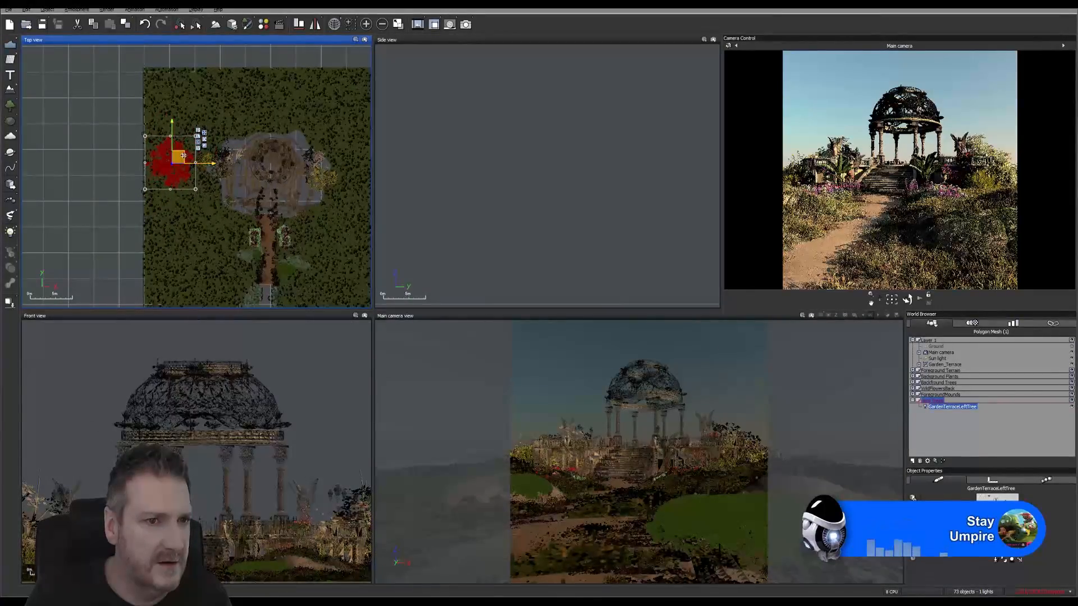
left_click_drag(180, 168, 228, 230)
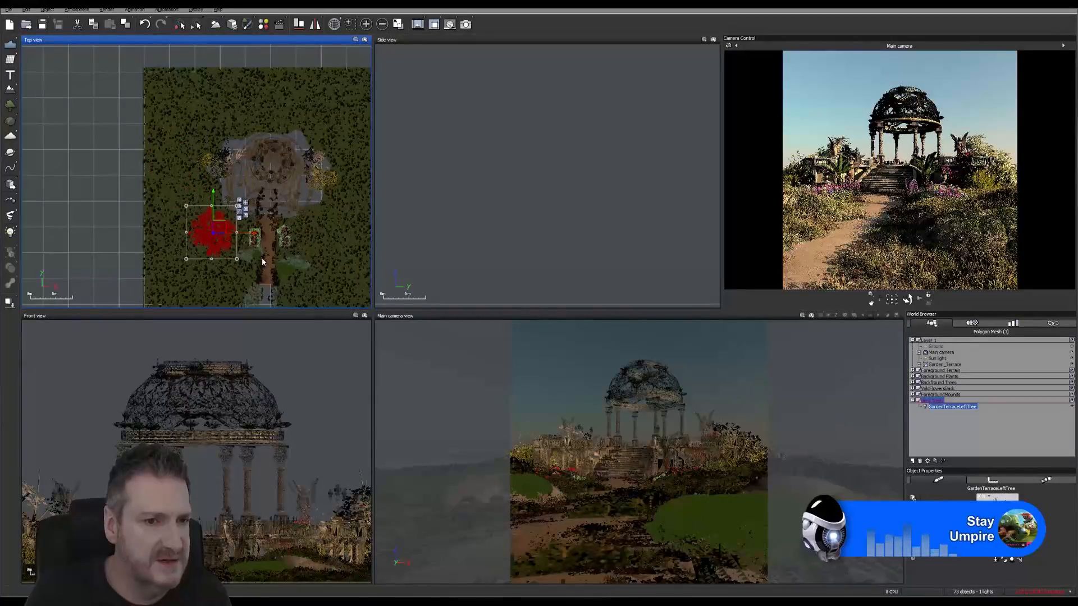
scroll(258, 203, "up", 4)
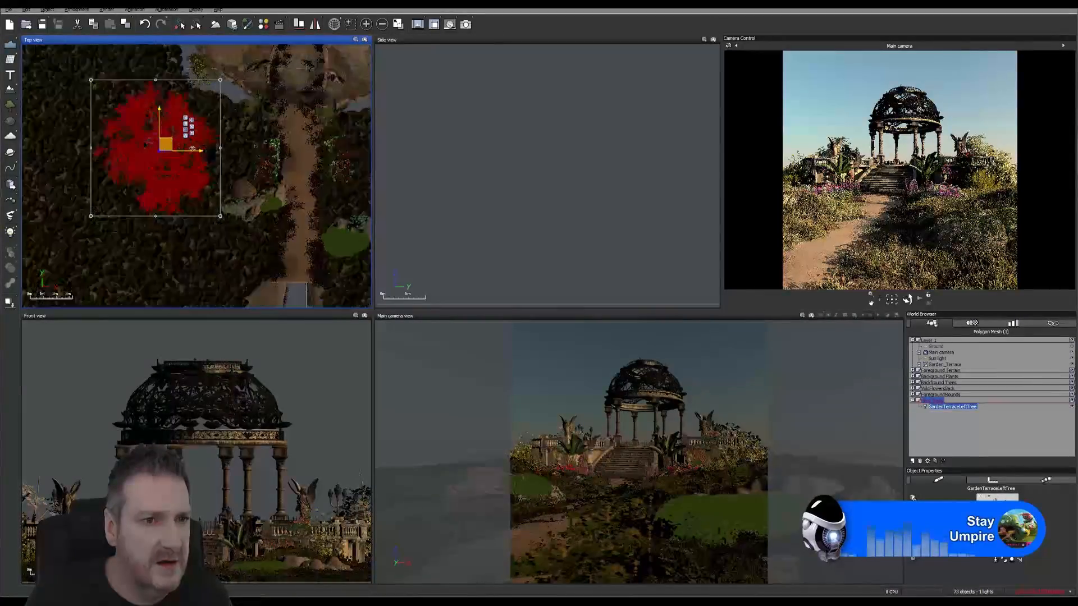
left_click_drag(177, 134, 215, 152)
Lower the floating tree vertically in the side view until it sits just above the terrain.
scroll(522, 201, "down", 6)
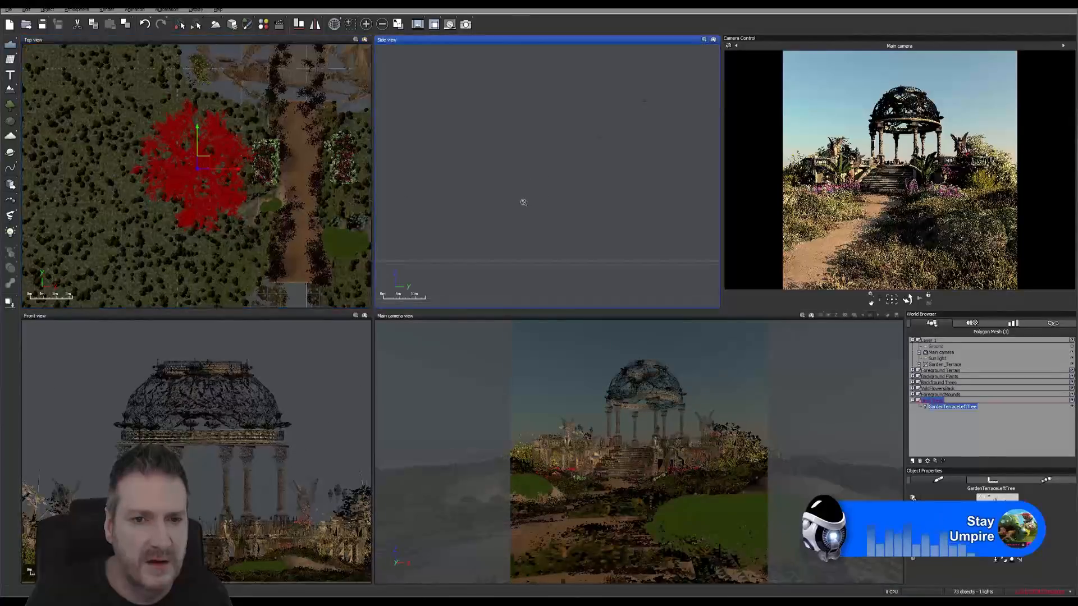
right_click_drag(466, 190, 617, 214)
scroll(519, 205, "up", 3)
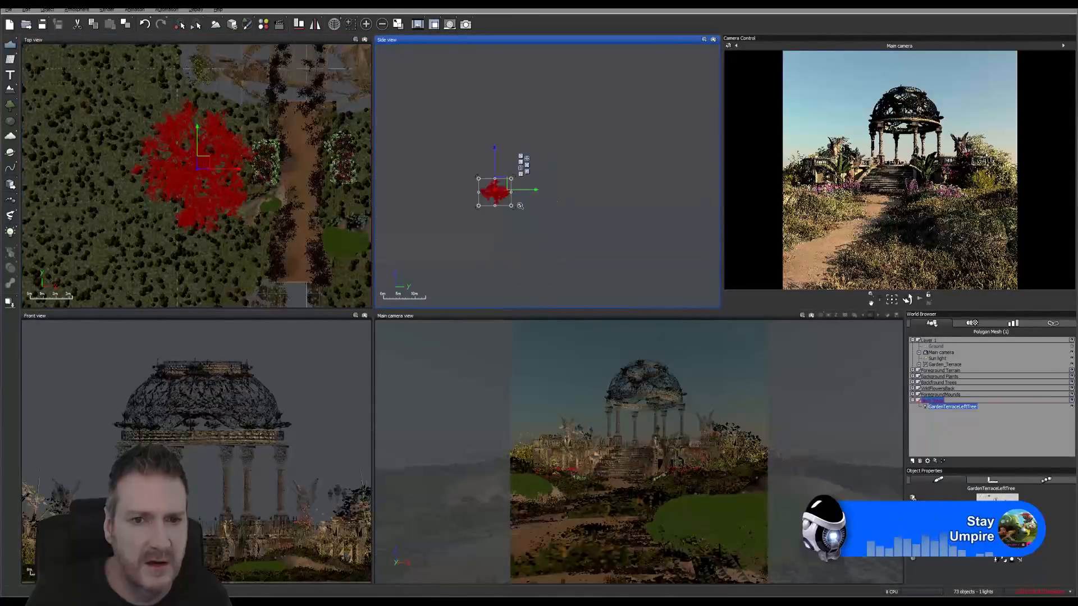
mouse_move(495, 161)
left_mouse_down()
mouse_move(498, 54)
mouse_move(498, 200)
left_mouse_up()
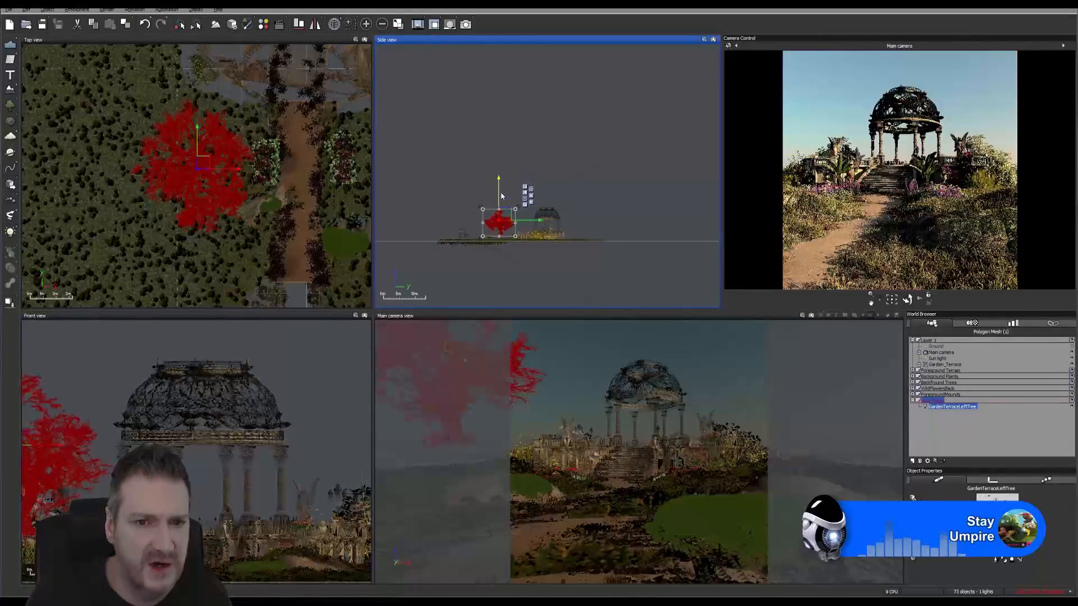
Enlarge the tree uniformly to about twice its size in the side view, with its trunk base resting on the ground.
scroll(496, 219, "up", 2)
scroll(496, 219, "up", 2)
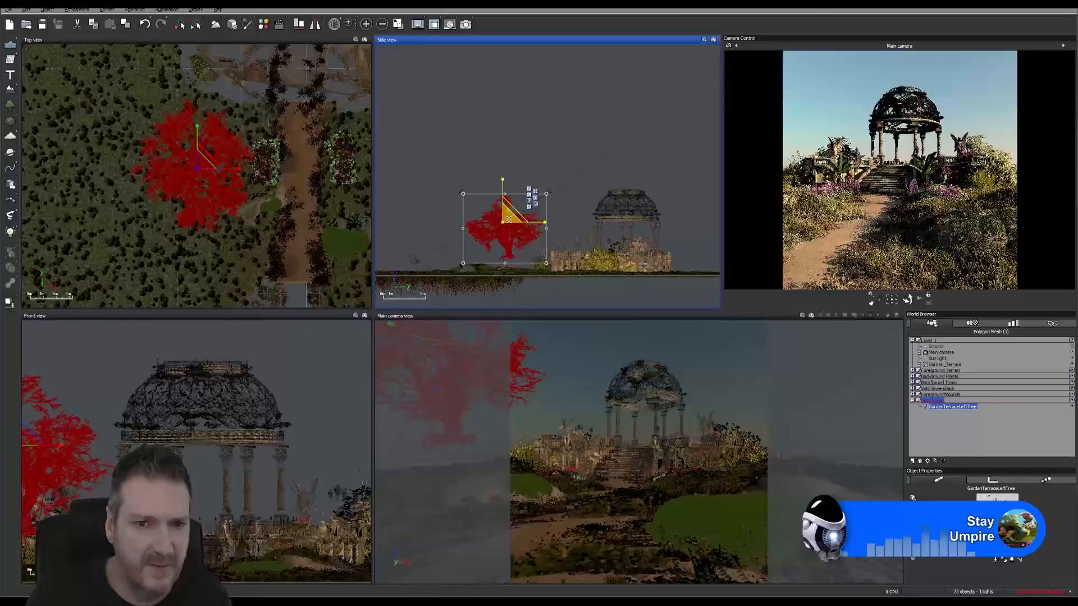
left_click_drag(511, 218, 506, 171)
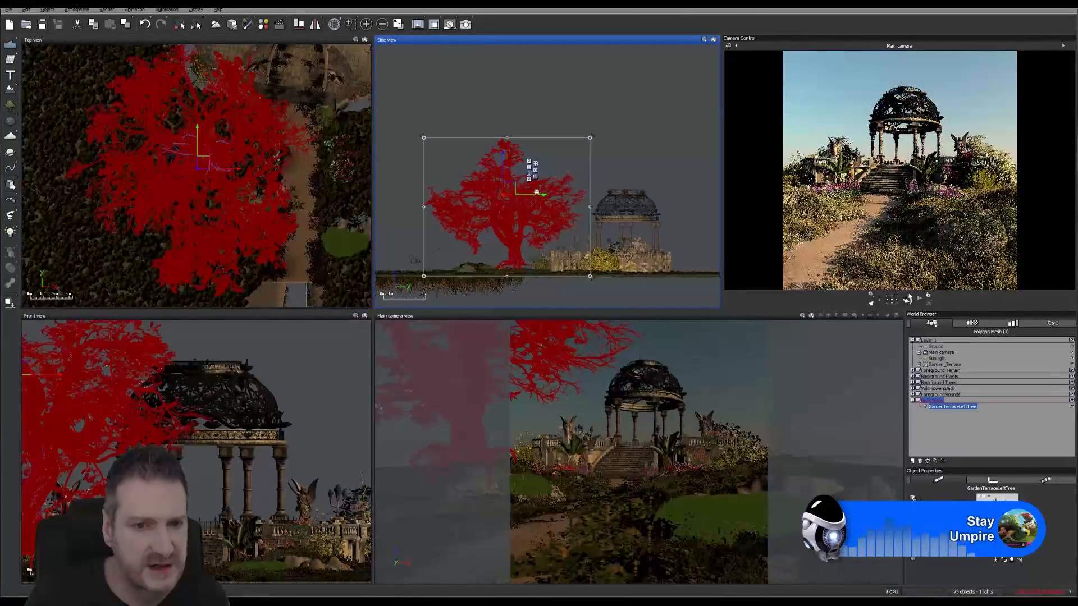
Rotate the tree slightly around its vertical axis in the top view.
left_click(536, 172)
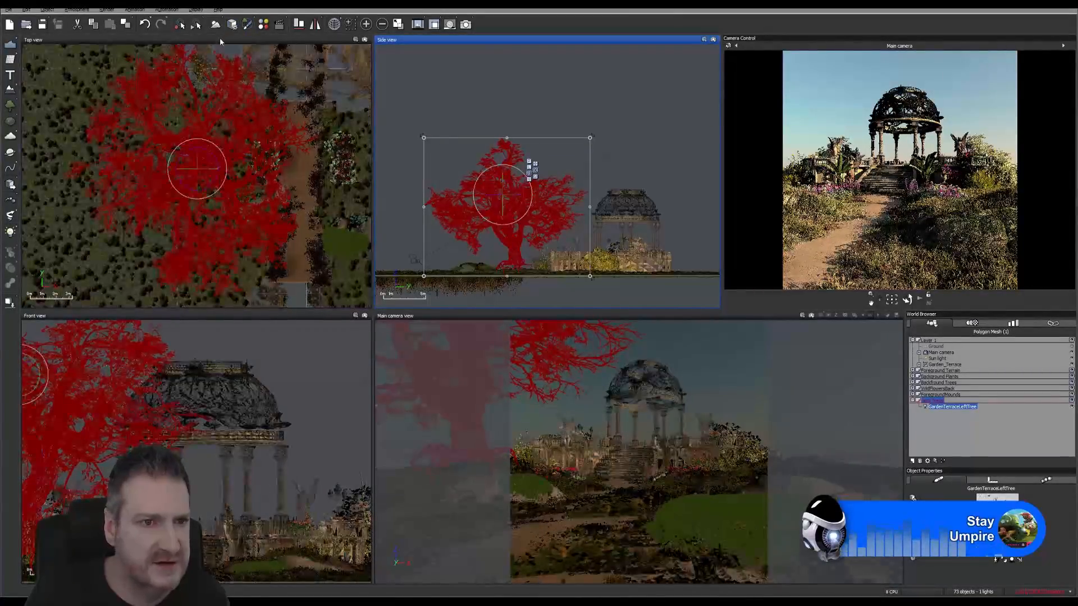
left_click(213, 171)
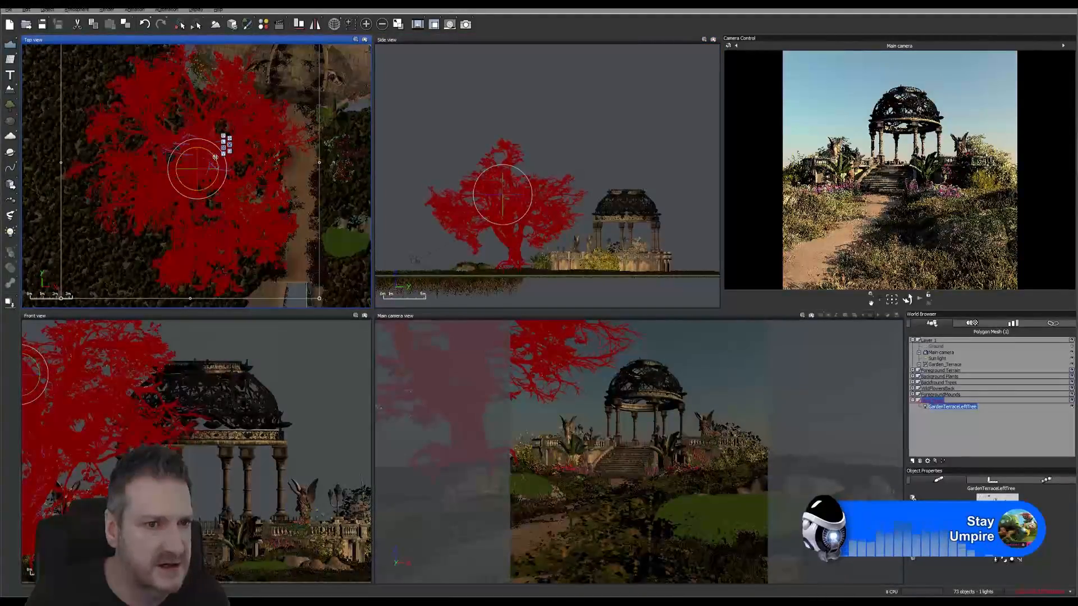
left_click_drag(215, 157, 213, 156)
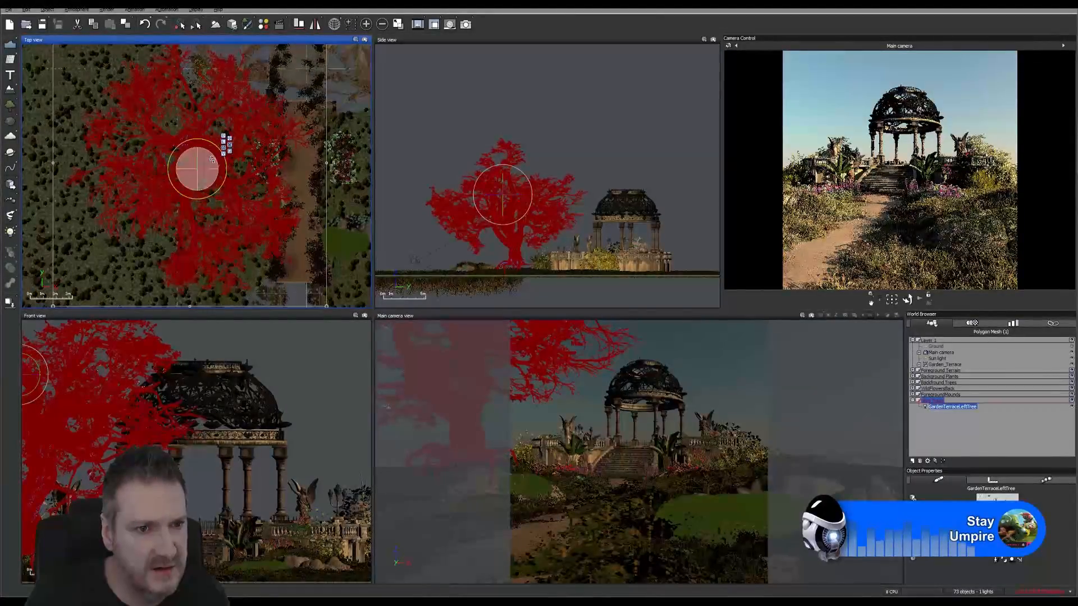
Rotate the left tree further around its vertical axis and shift it closer to the garden path in the top view.
left_click_drag(215, 156, 241, 164)
left_click(230, 139)
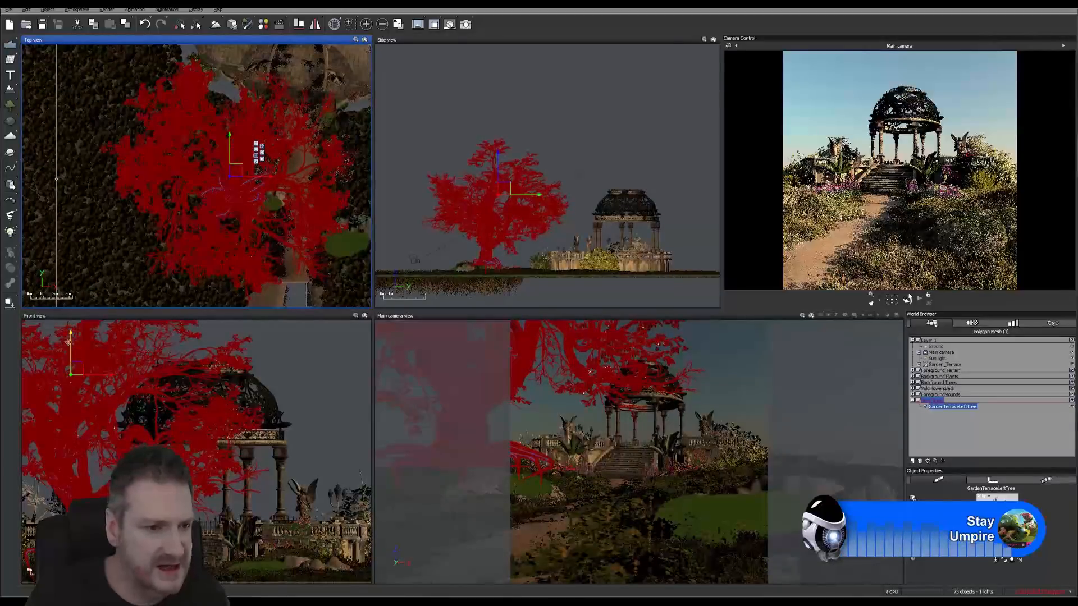
Lower the left tree slightly in the front view and check its trunk base against the ground in enlarged side and front views.
left_click(71, 352)
left_click_drag(71, 352, 76, 363)
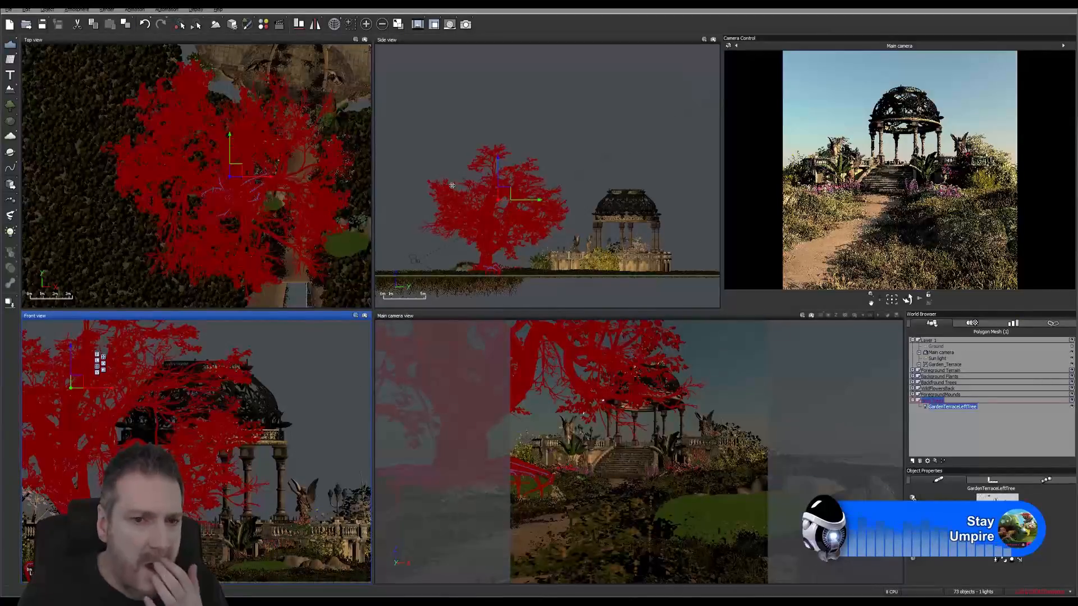
right_click_drag(575, 148, 622, 99)
scroll(555, 213, "up", 3)
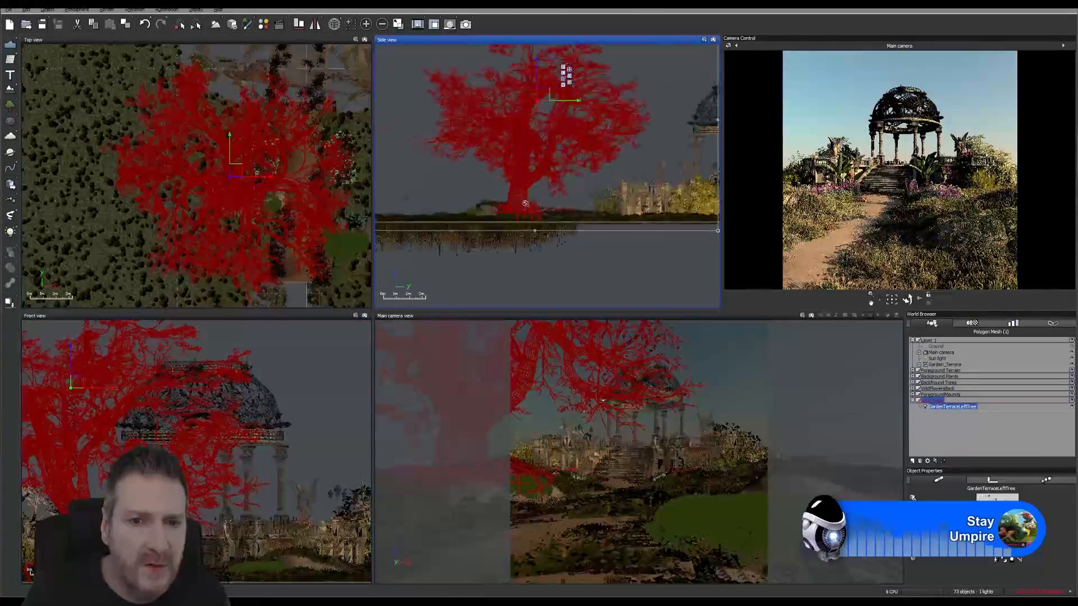
scroll(528, 200, "up", 4)
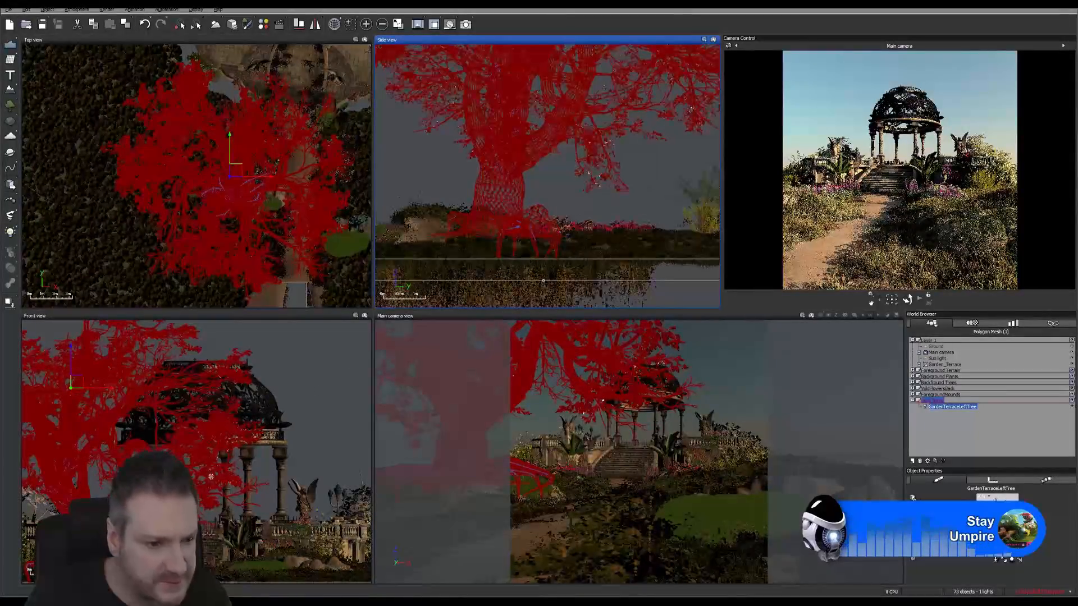
scroll(254, 411, "up", 3)
scroll(254, 412, "up", 3)
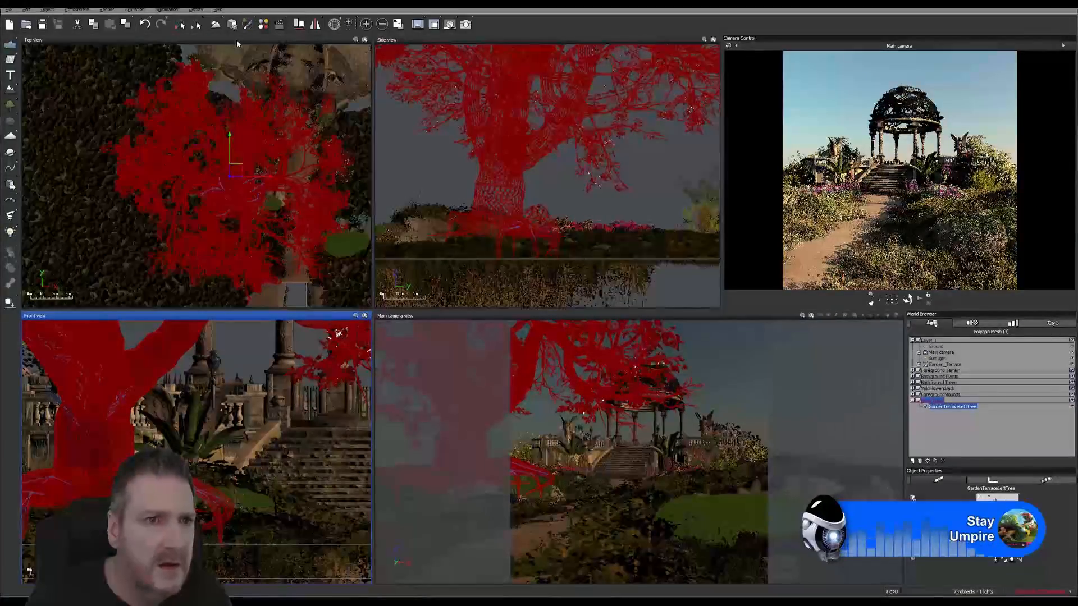
Turn the left tree around its vertical axis in the top view and nudge it toward the garden path.
left_click(237, 39)
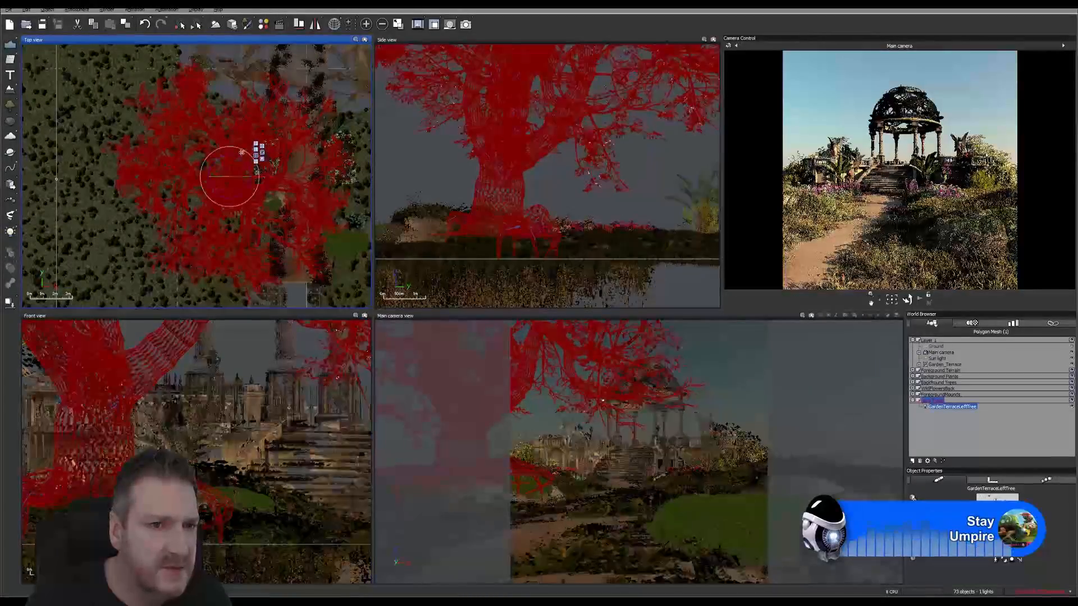
left_click_drag(218, 159, 236, 161)
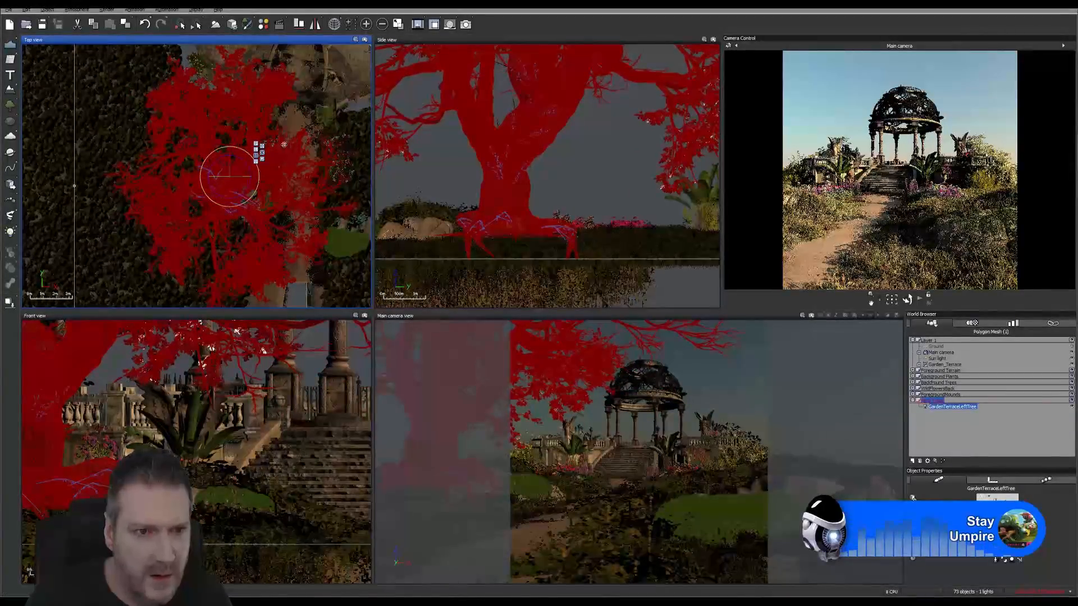
left_click(263, 148)
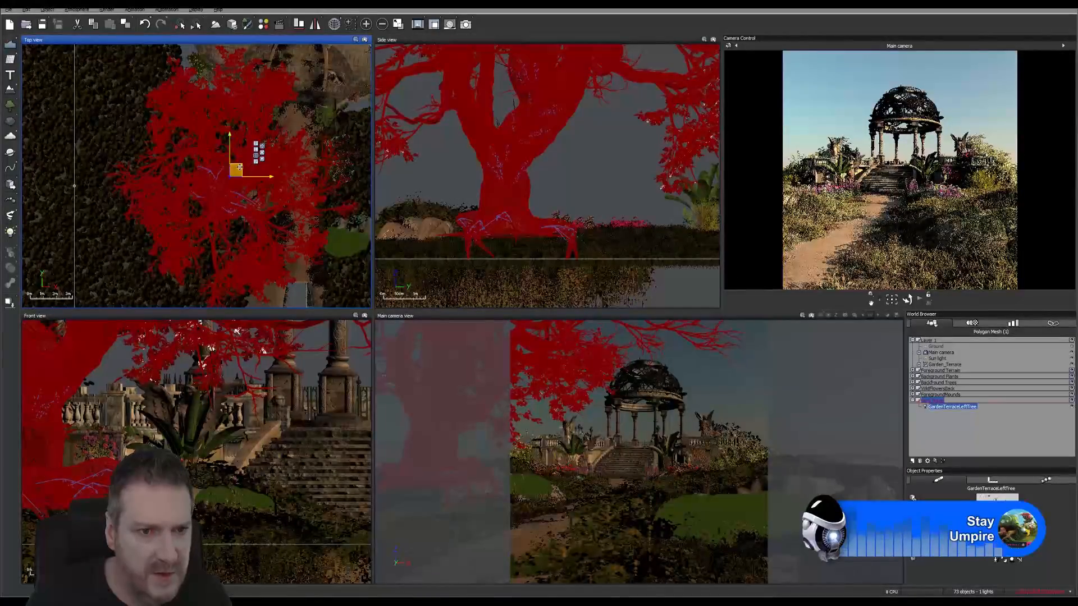
left_click_drag(240, 167, 250, 166)
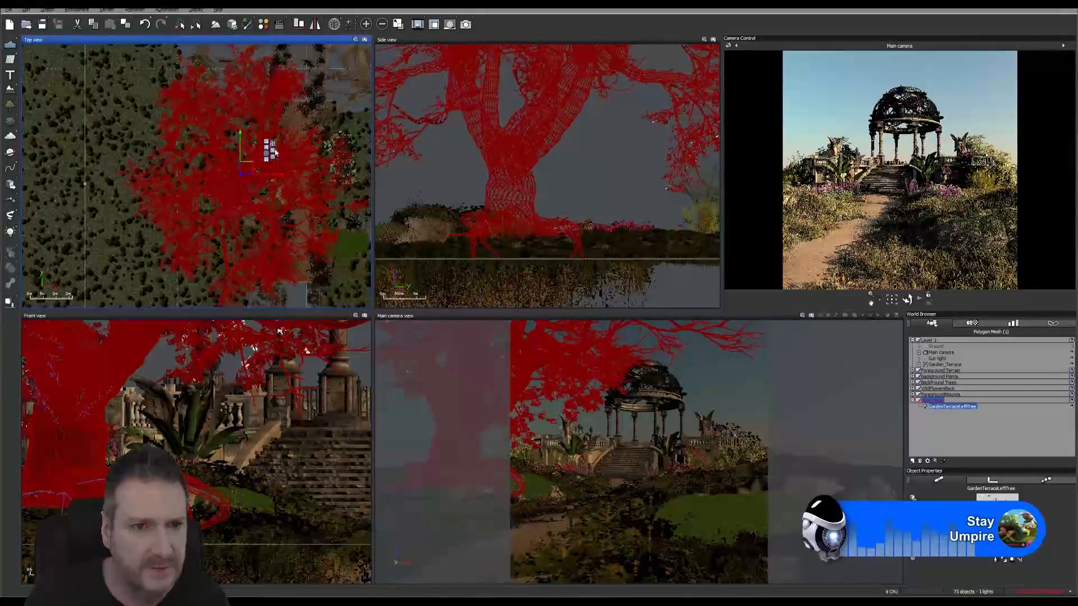
Readjust the left tree's rotation in the top view and nudge it slightly away from the path.
left_click(273, 150)
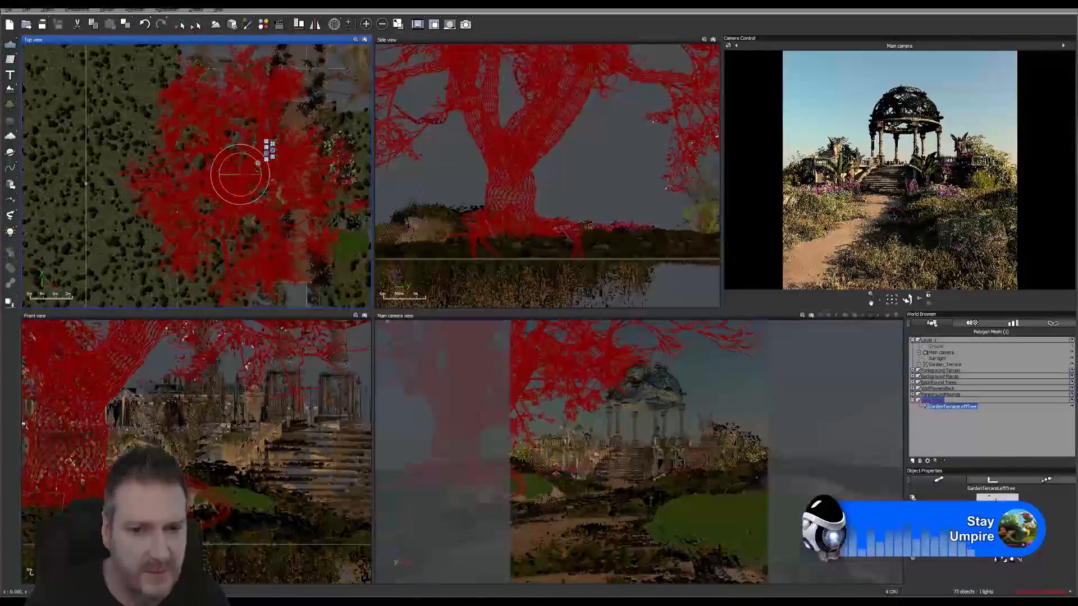
left_click_drag(258, 163, 252, 155)
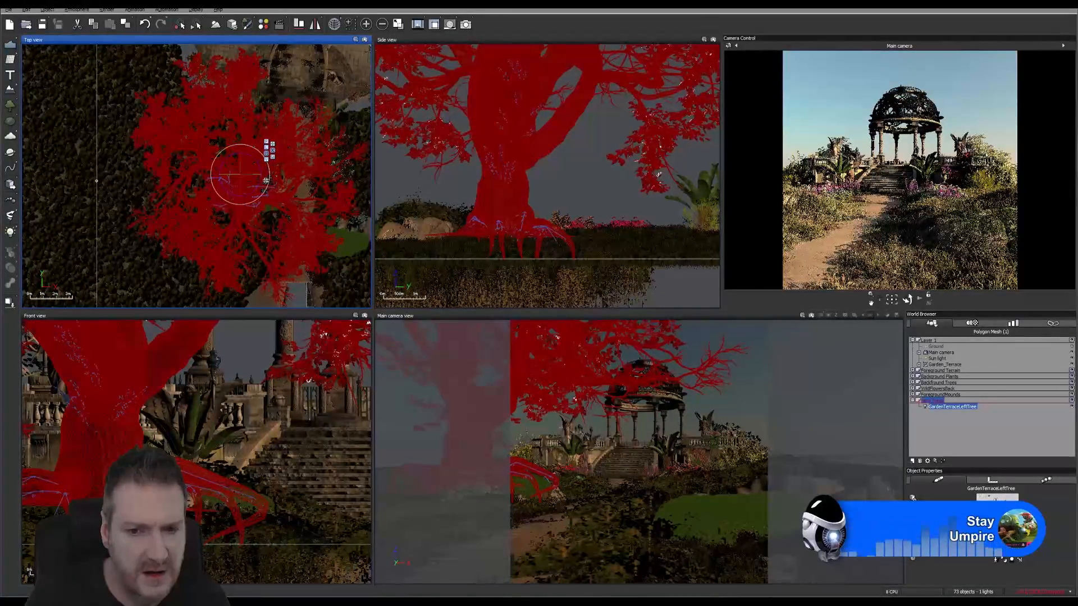
left_click(268, 147)
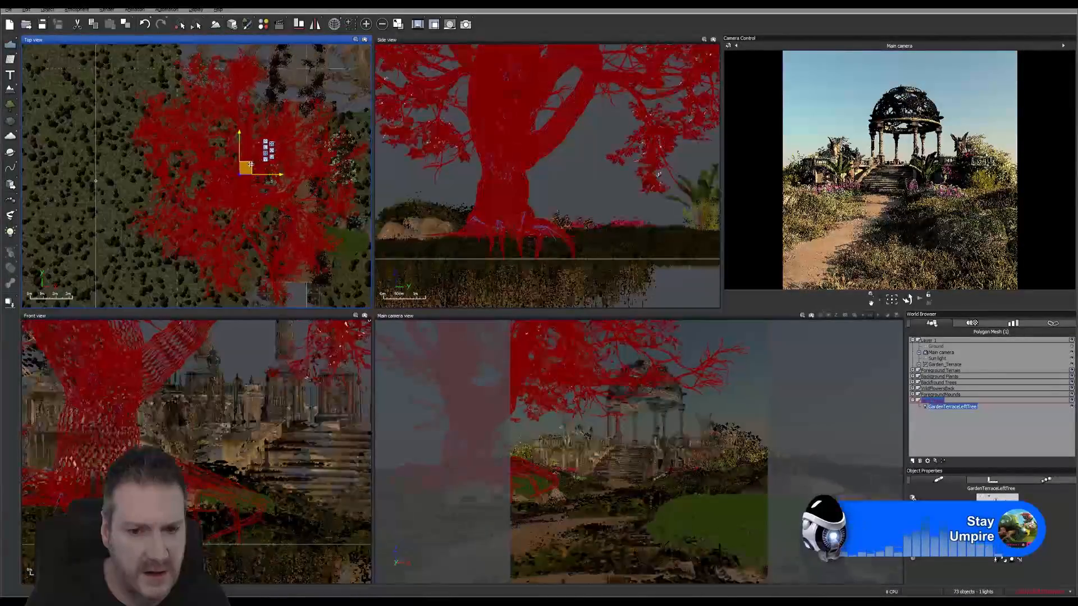
left_click_drag(251, 164, 248, 165)
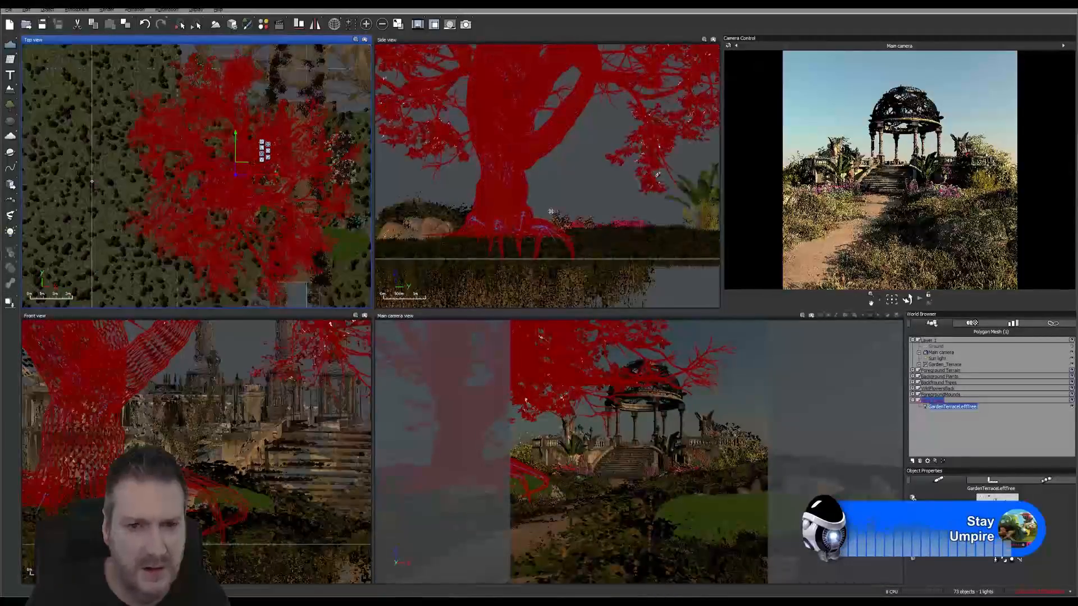
Deselect the left tree and check its placement beside the terrace in the side and top views.
scroll(550, 212, "down", 3)
scroll(426, 173, "down", 2)
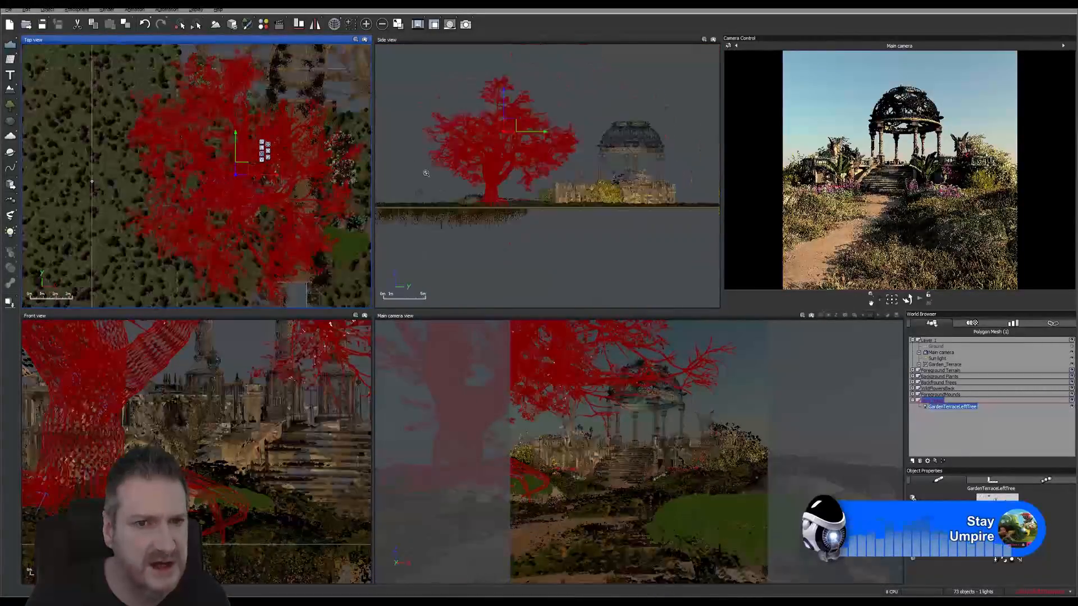
left_click(646, 278)
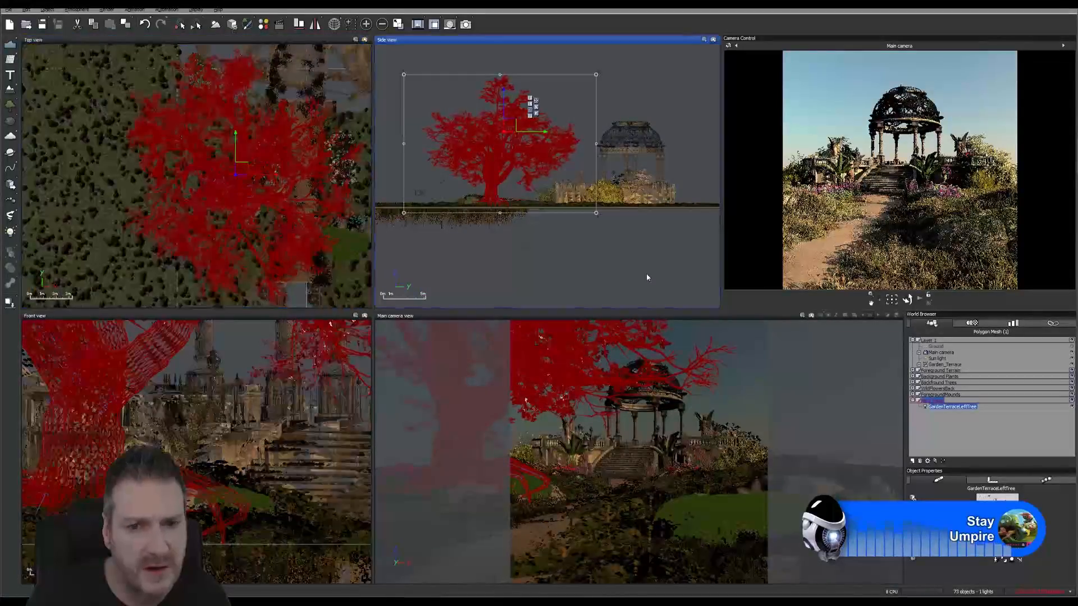
left_click(641, 261)
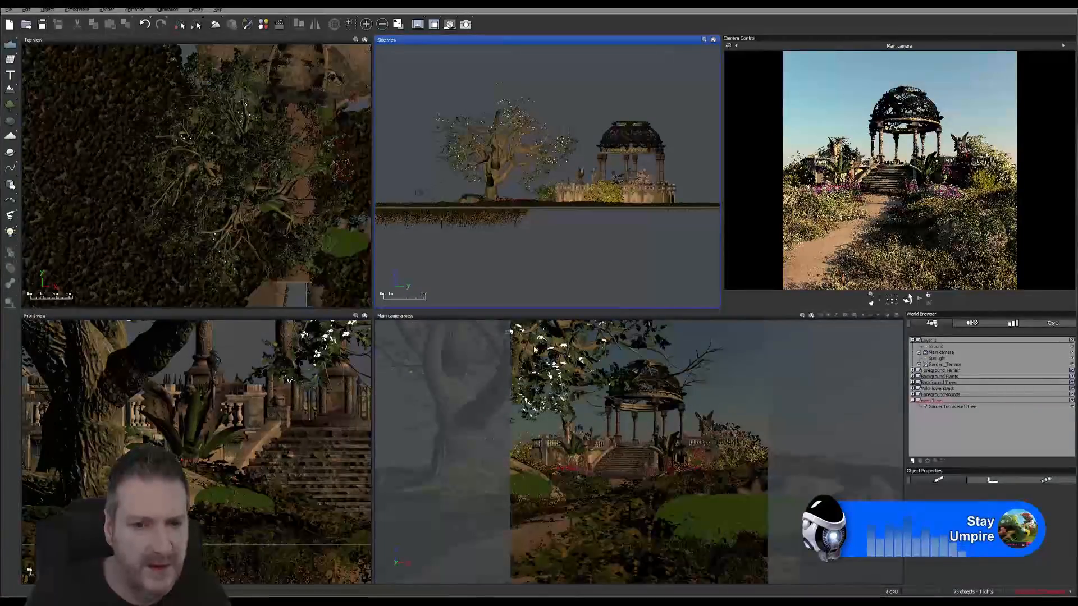
right_click_drag(244, 174, 177, 162)
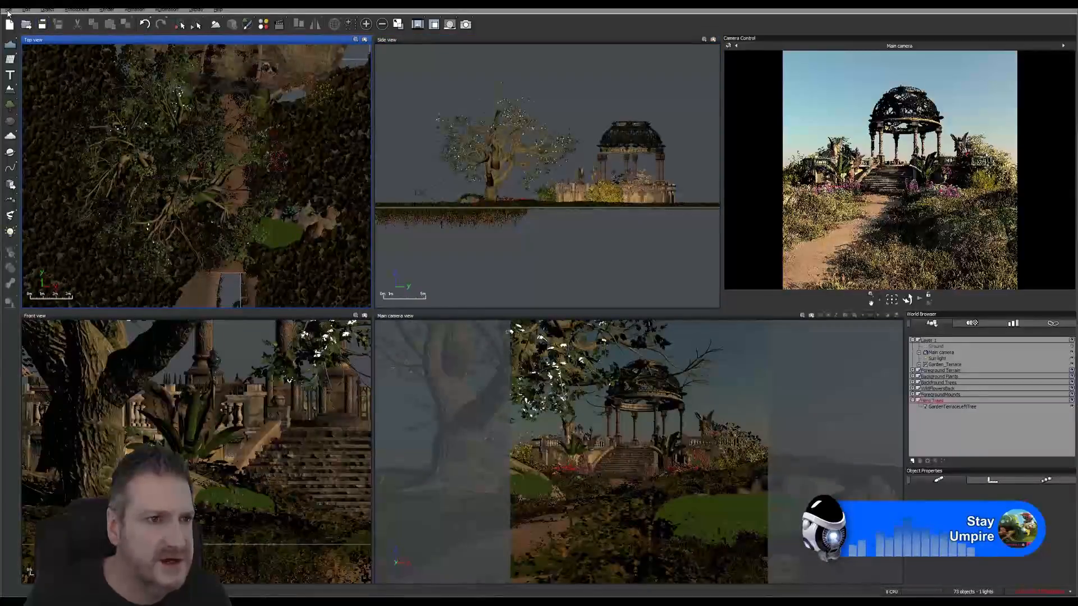
Import the object GardenTerraceRightTree.obj from the Trees folder into the scene.
left_click(8, 10)
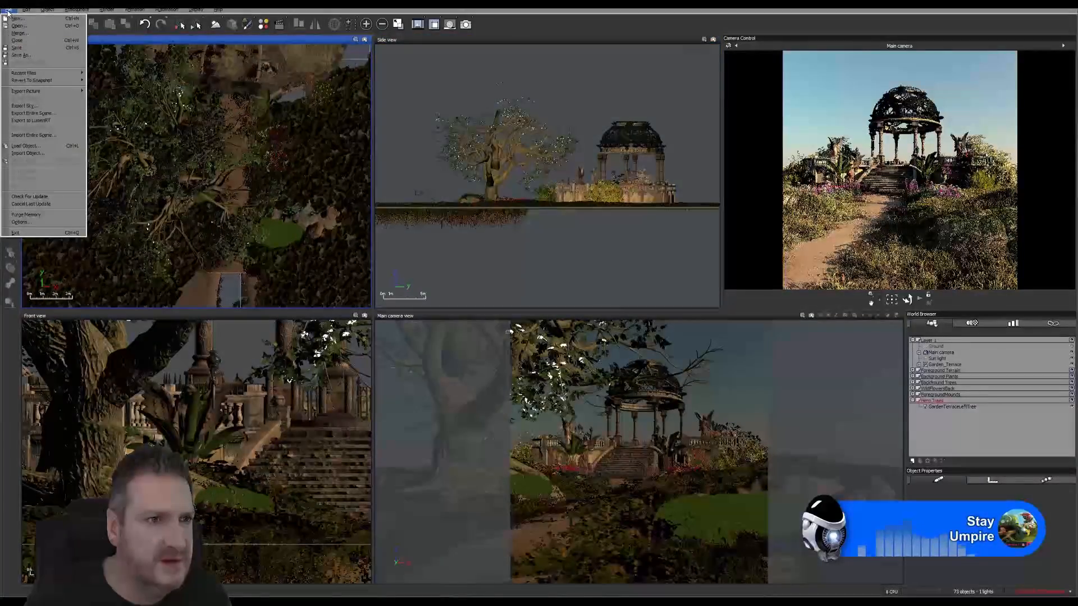
left_click(28, 153)
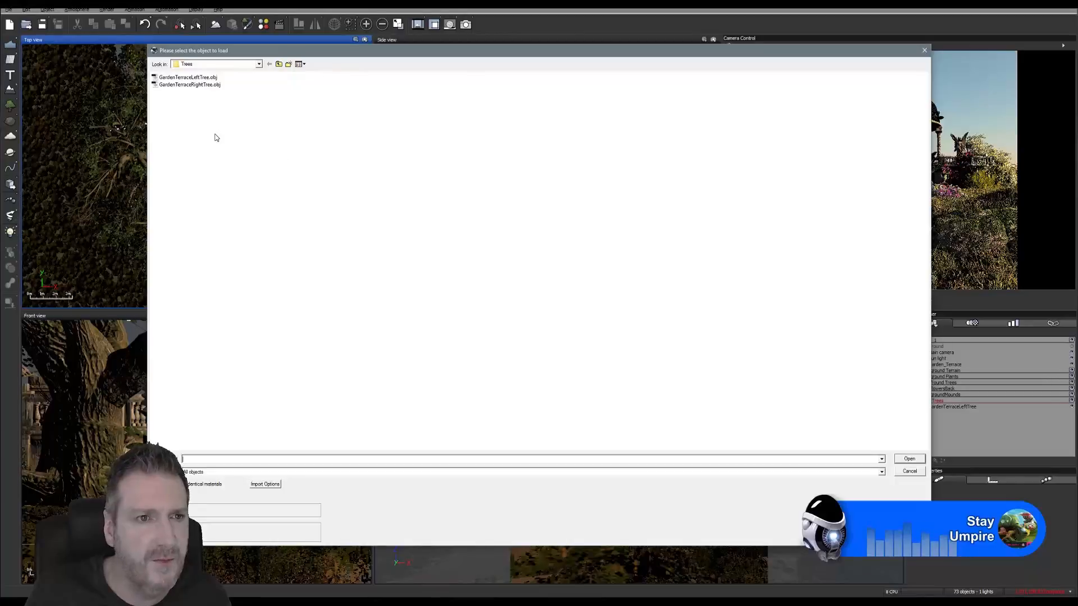
left_click(203, 85)
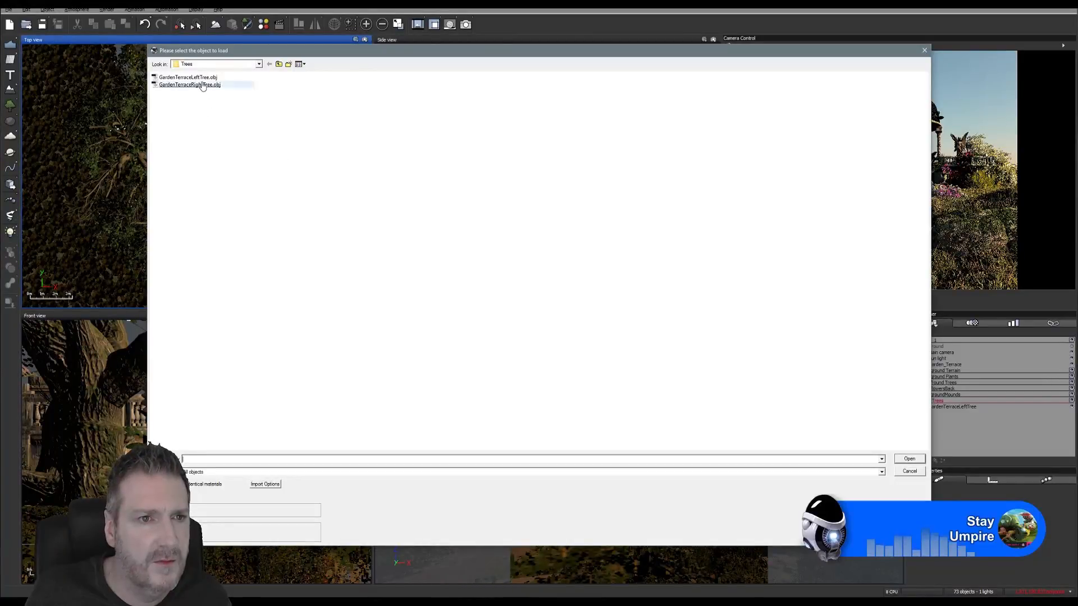
key("Return")
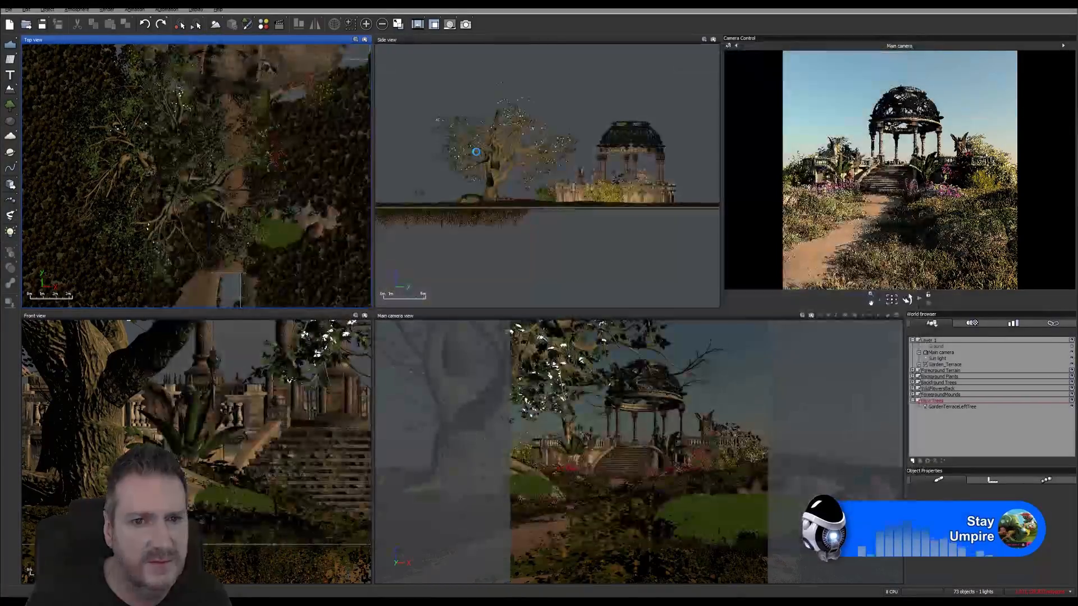
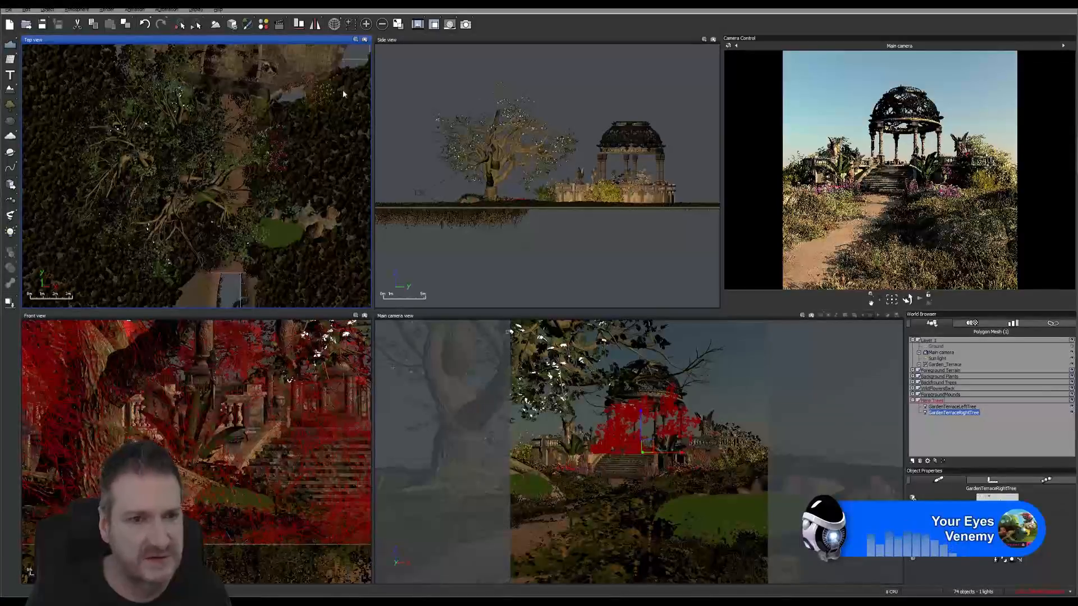
Locate the imported right tree far behind the terrace and raise it vertically in the side view.
scroll(256, 154, "down", 5)
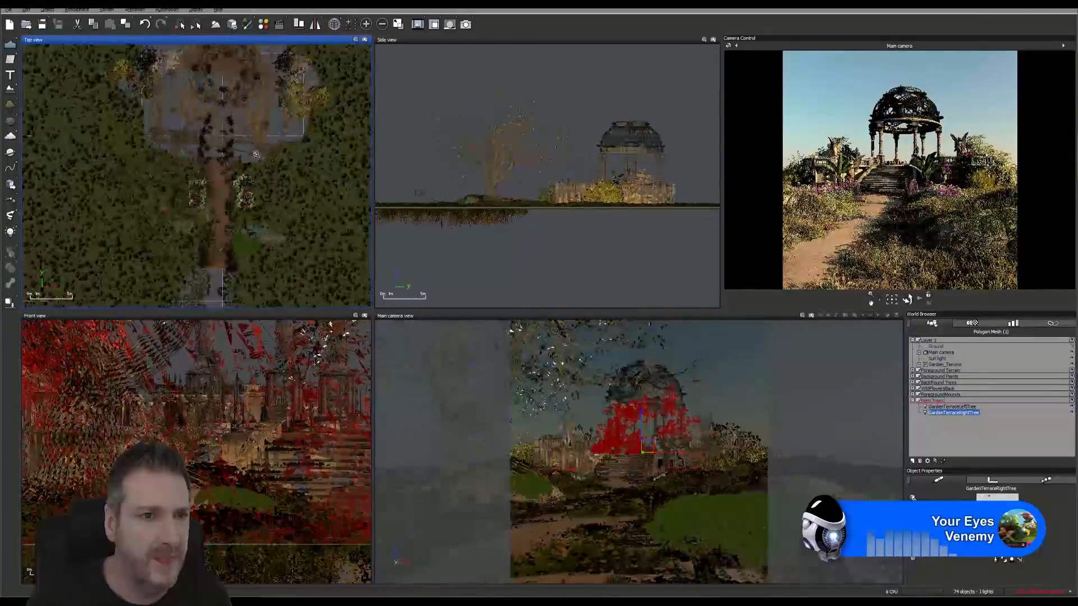
scroll(256, 154, "down", 4)
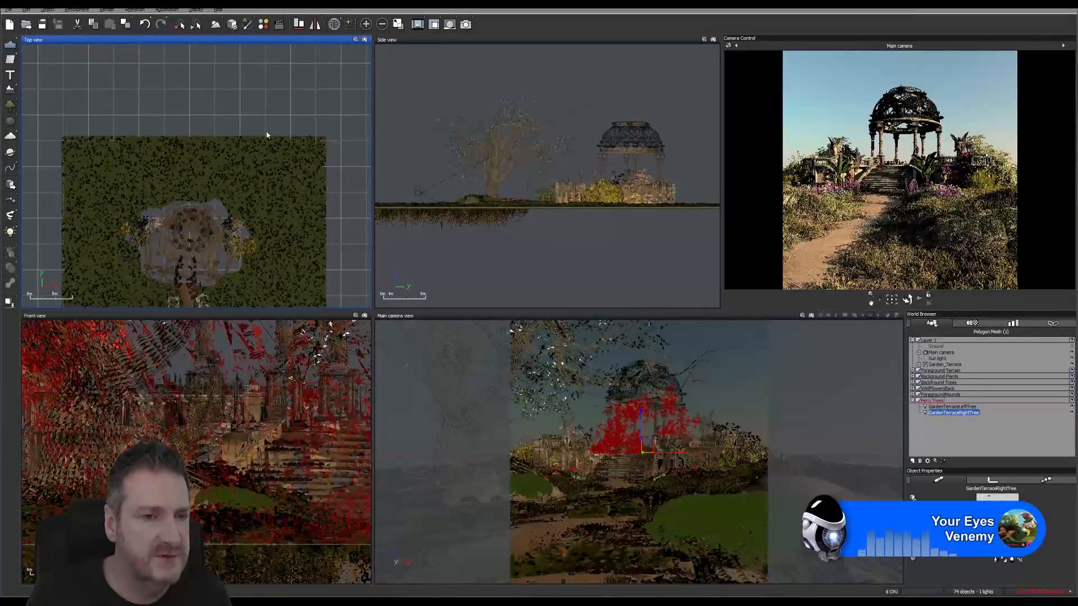
scroll(266, 135, "down", 2)
right_click_drag(250, 104, 247, 214)
scroll(239, 153, "down", 2)
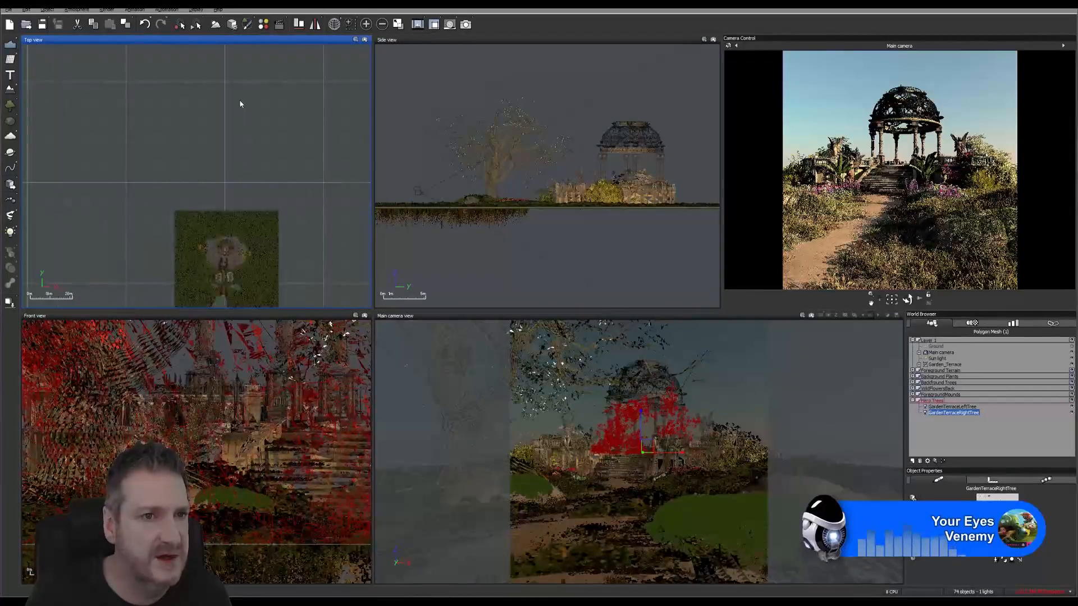
right_click_drag(240, 104, 236, 230)
right_click_drag(234, 122, 213, 189)
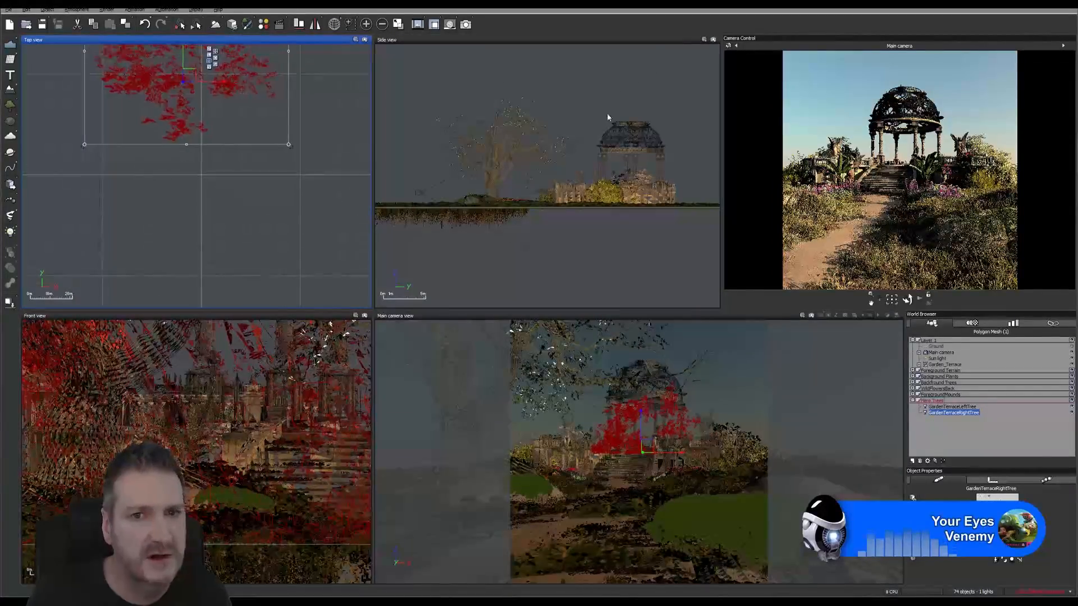
right_click_drag(515, 101, 395, 91)
scroll(536, 119, "down", 3)
right_click_drag(430, 148, 314, 169)
right_click_drag(618, 127, 415, 120)
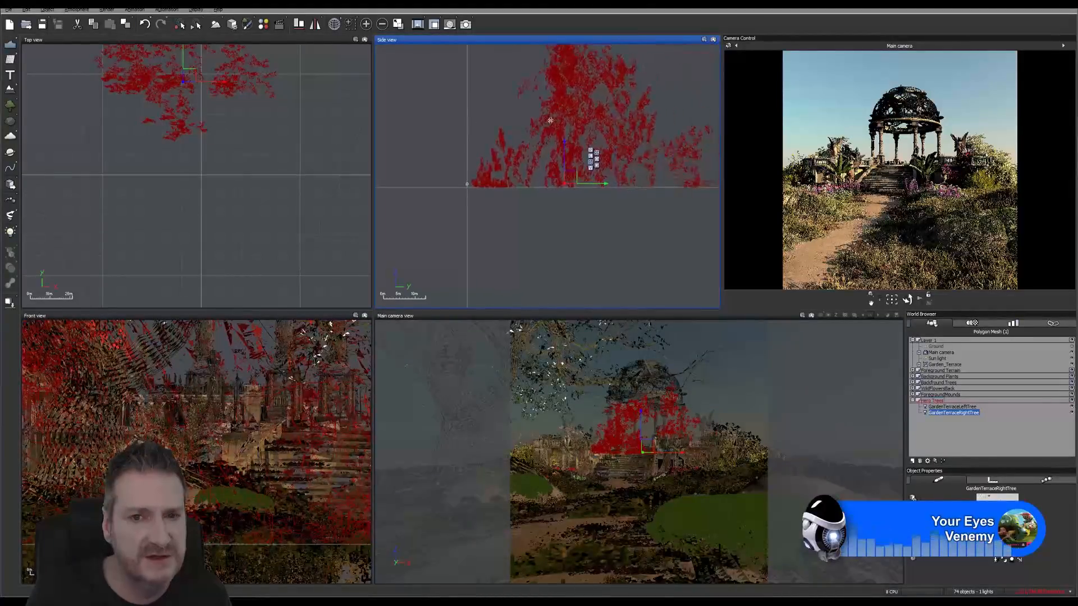
scroll(561, 123, "down", 2)
left_click_drag(566, 138, 567, 110)
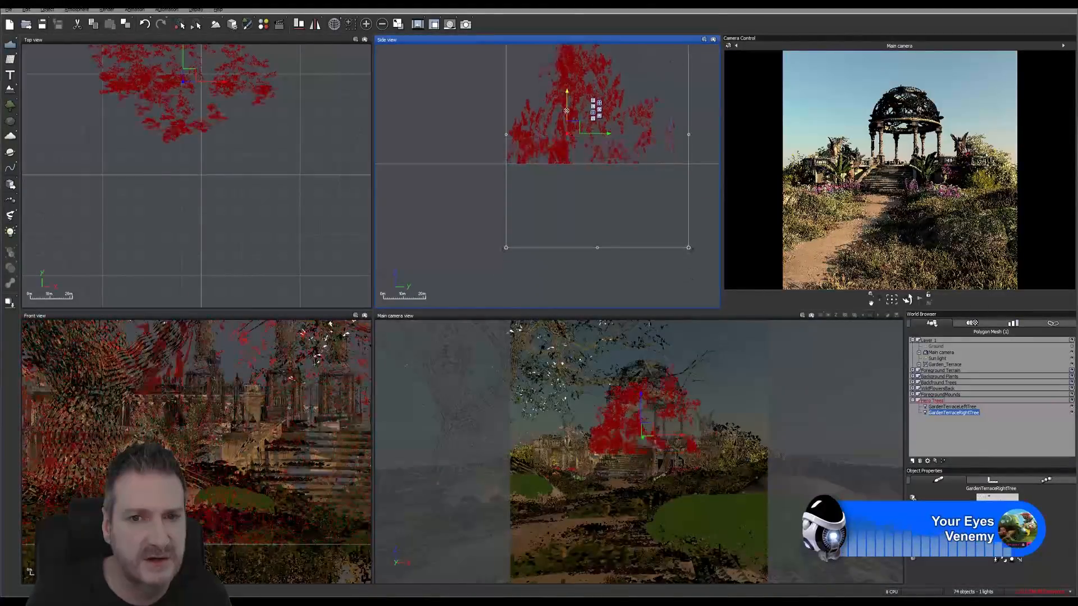
Rotate the right tree upright in the side view and raise it until its whole trunk clears the ground plane.
left_click(600, 110)
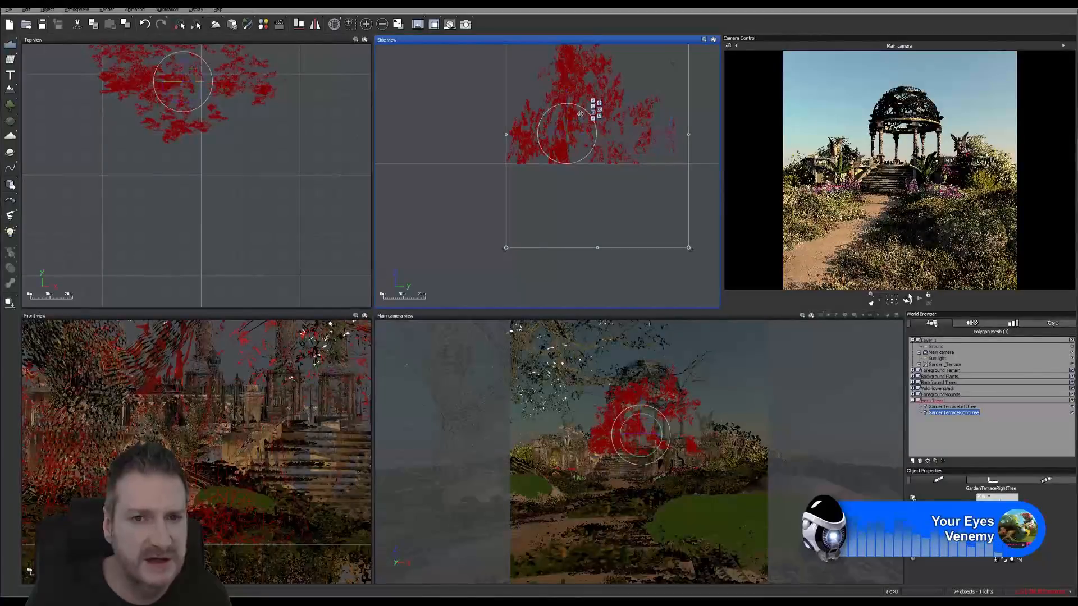
left_click_drag(583, 120, 599, 159)
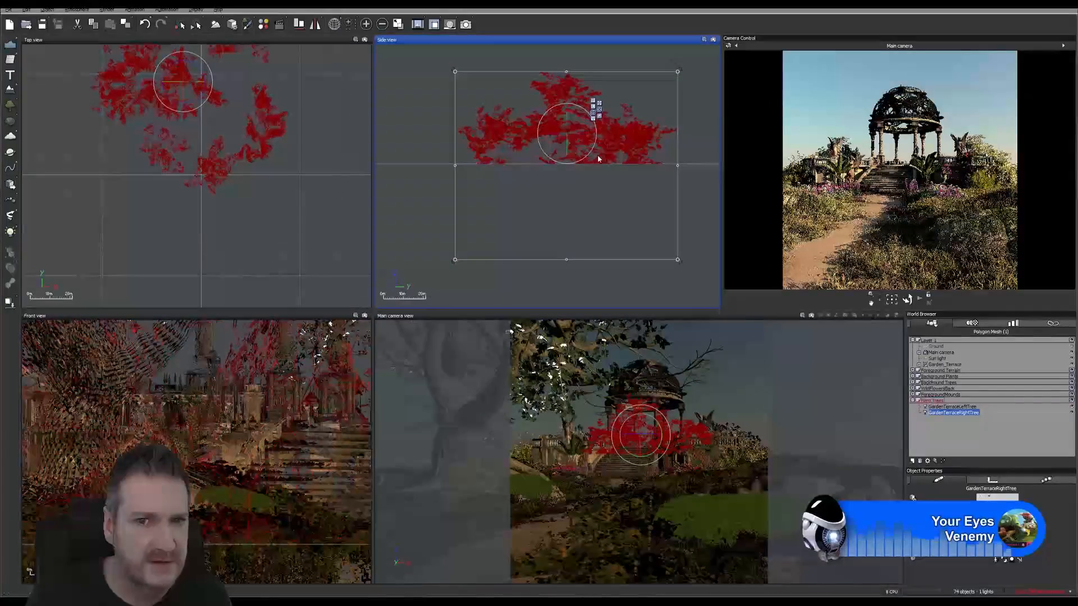
left_click(599, 103)
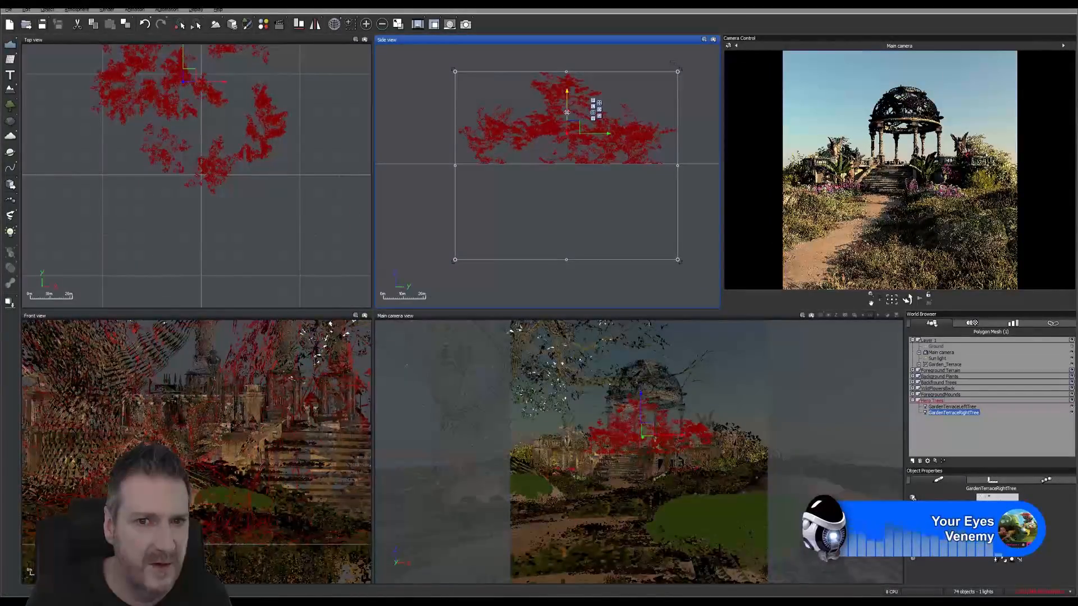
left_click_drag(567, 113, 577, 168)
scroll(582, 235, "down", 2)
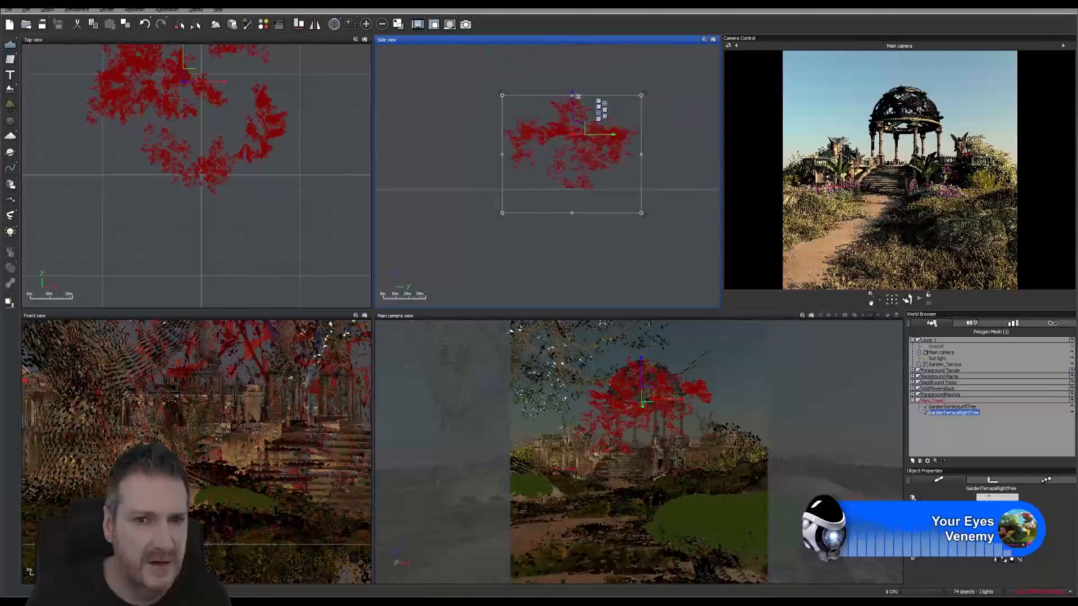
left_click_drag(572, 108, 578, 98)
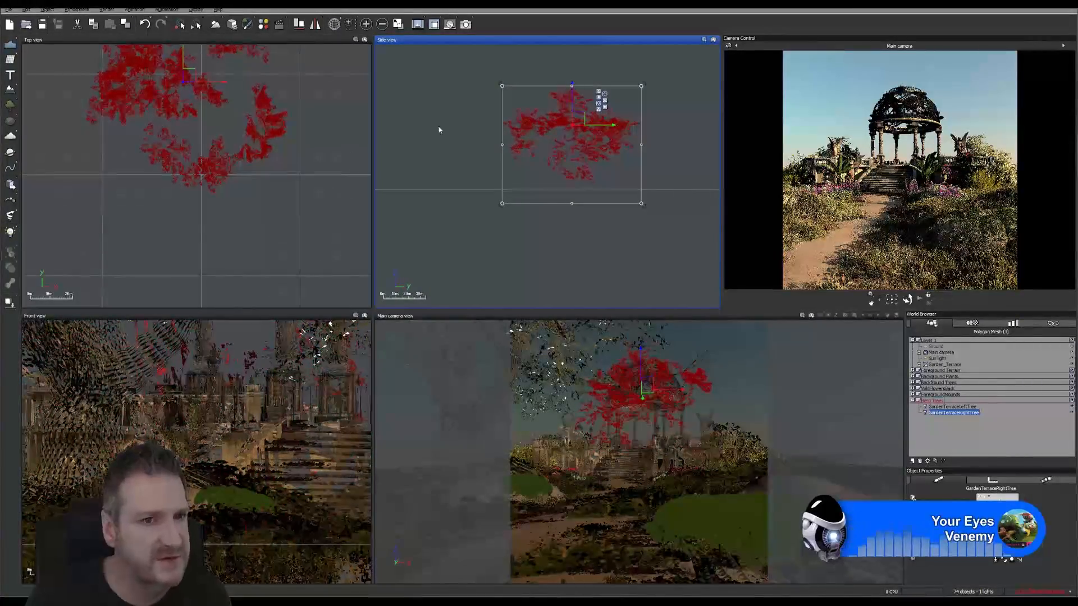
Open the color function graph of the right tree's Cap_06 material and move its texture nodes between the inputs and outputs.
right_click_drag(278, 175, 259, 209)
scroll(575, 190, "up", 5)
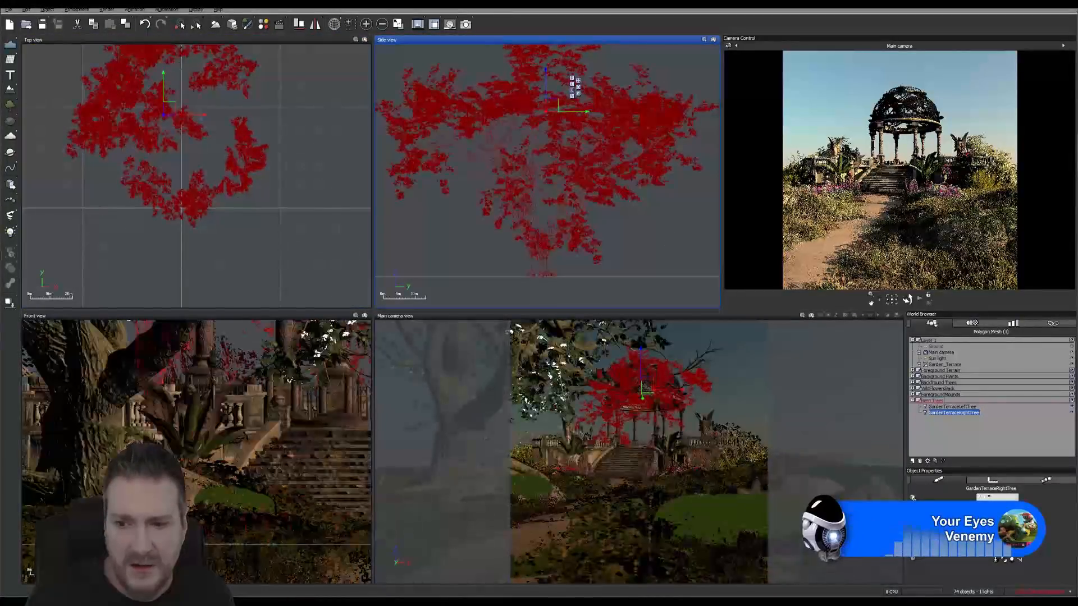
double_click(997, 517)
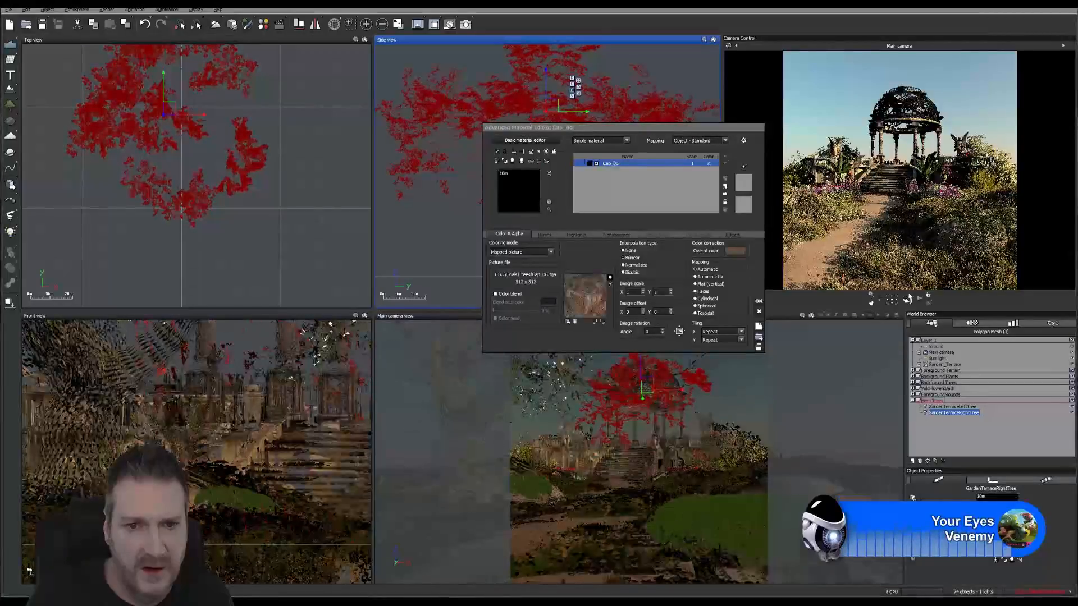
right_click(586, 295)
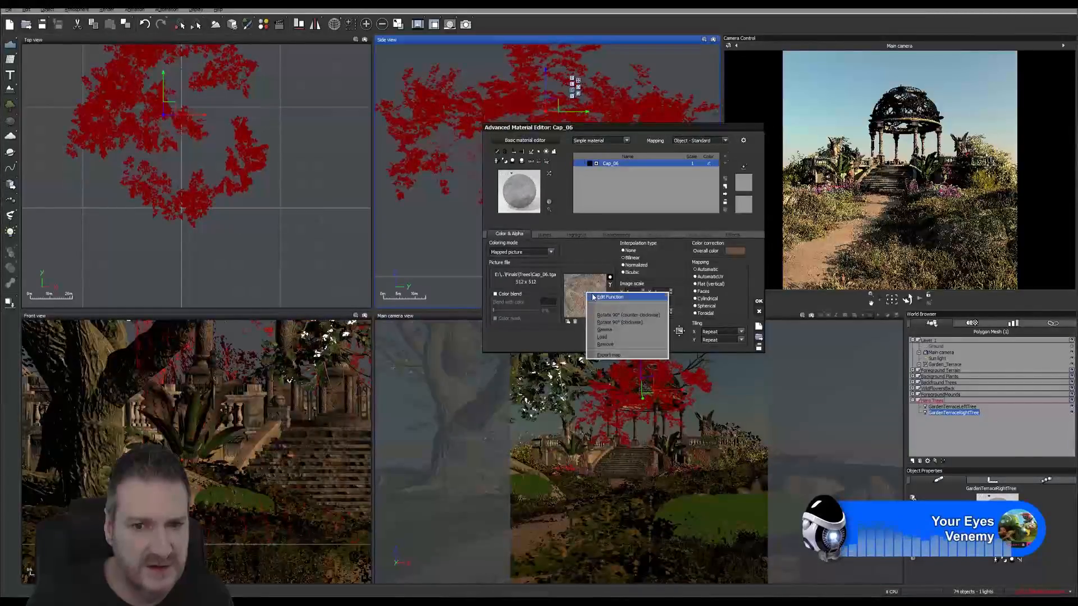
left_click(596, 297)
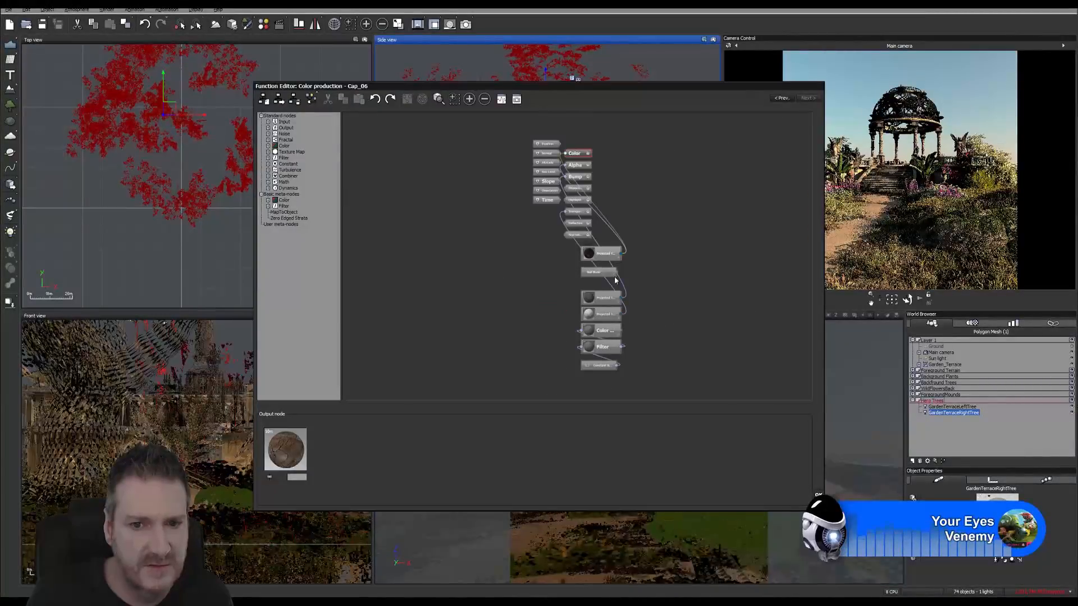
left_click_drag(549, 252, 609, 366)
left_click_drag(593, 256, 478, 172)
scroll(520, 158, "up", 5)
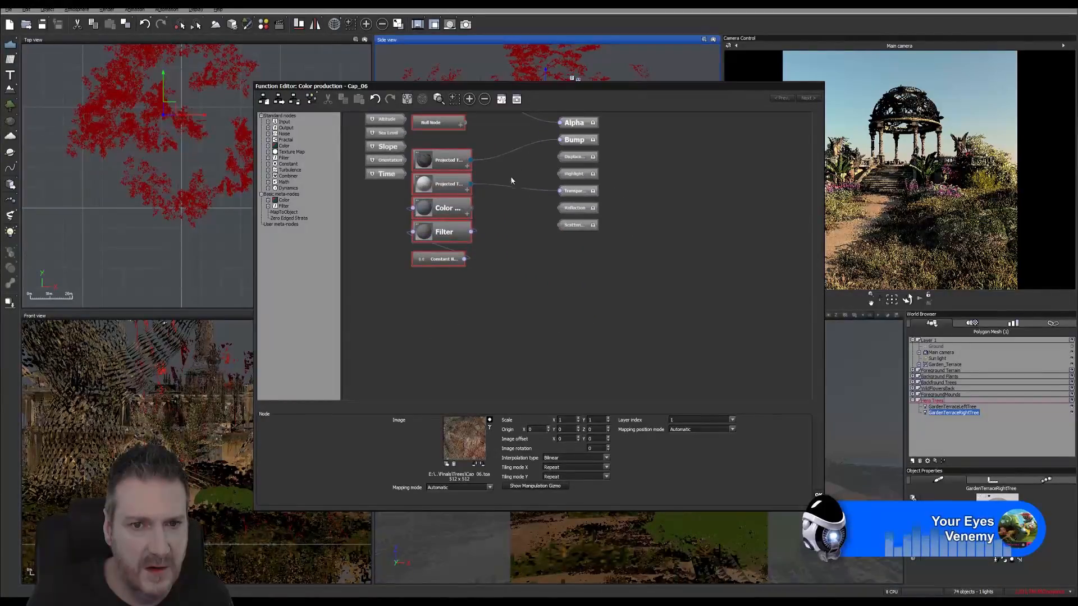
left_click(542, 285)
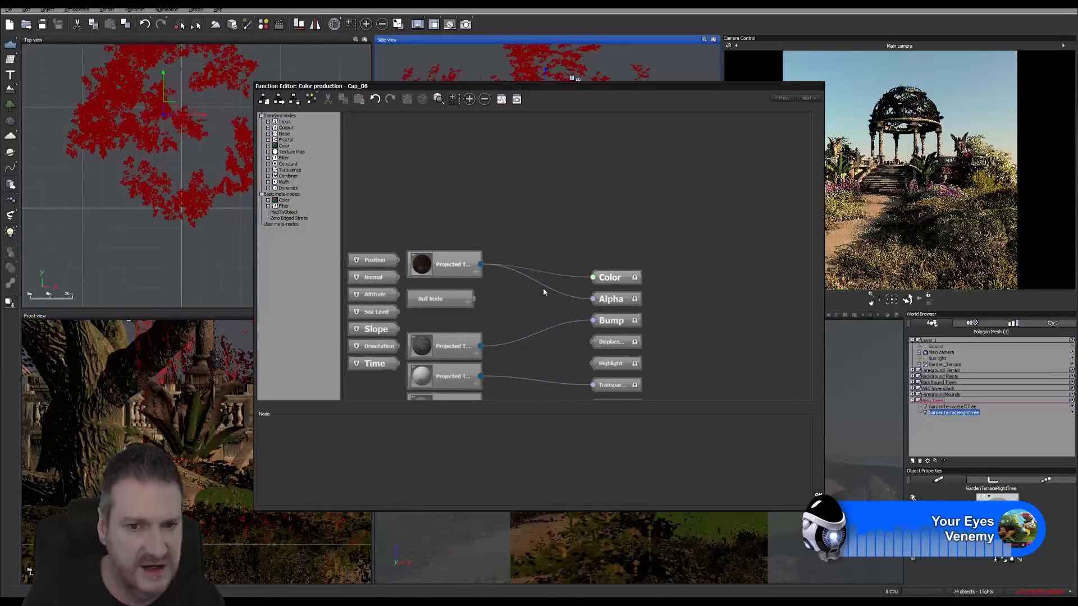
Disconnect the texture maps from Alpha and Transparency in the Cap_06 graph and set the material's global transparency to 0%.
left_click(550, 289)
key("Delete")
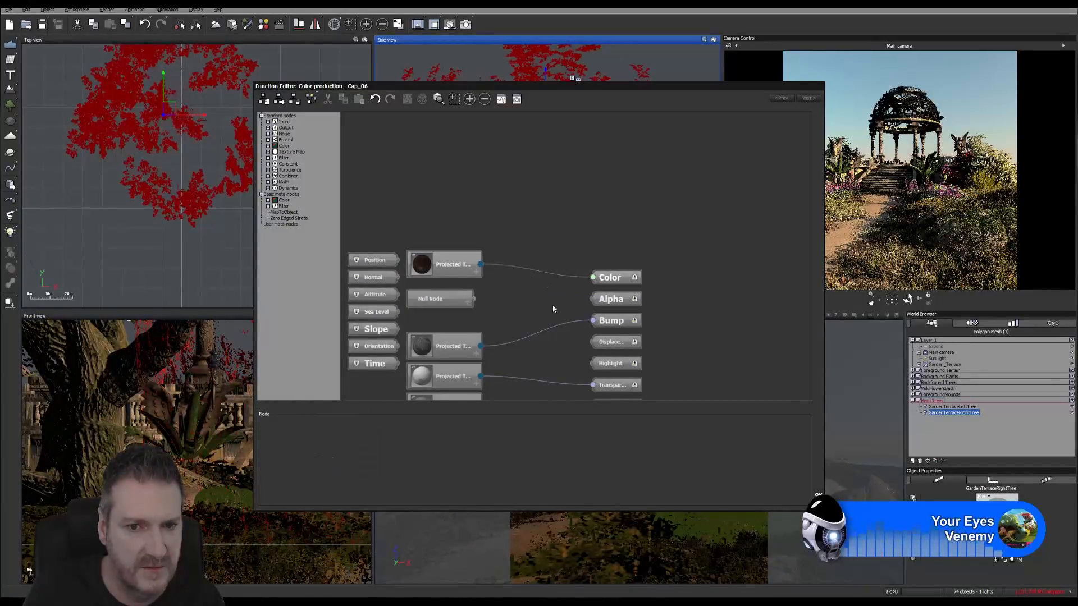
middle_click_drag(552, 305, 559, 183)
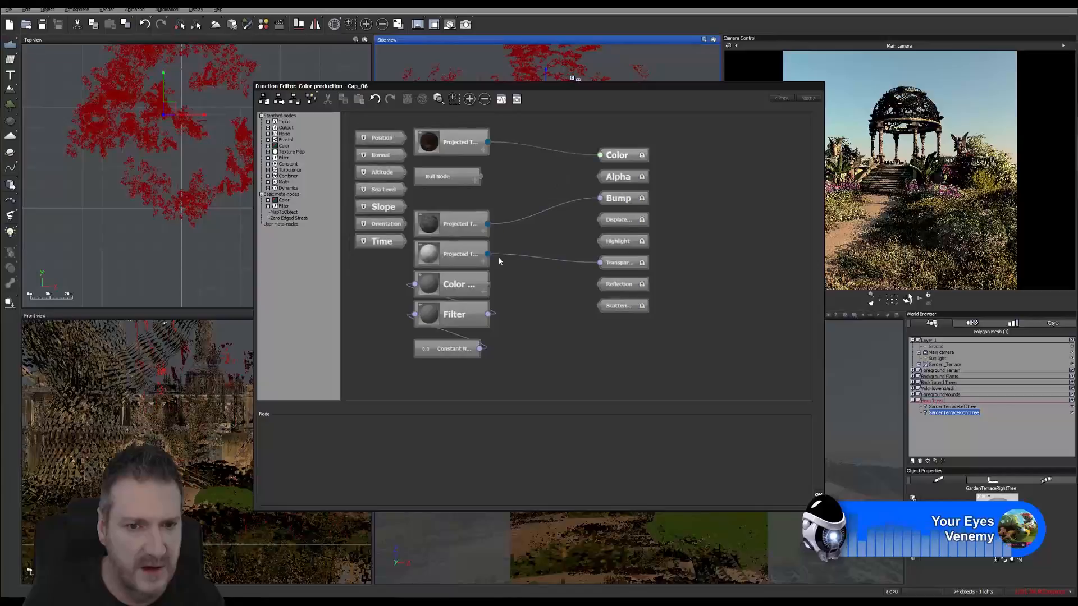
left_click(553, 260)
key("Delete")
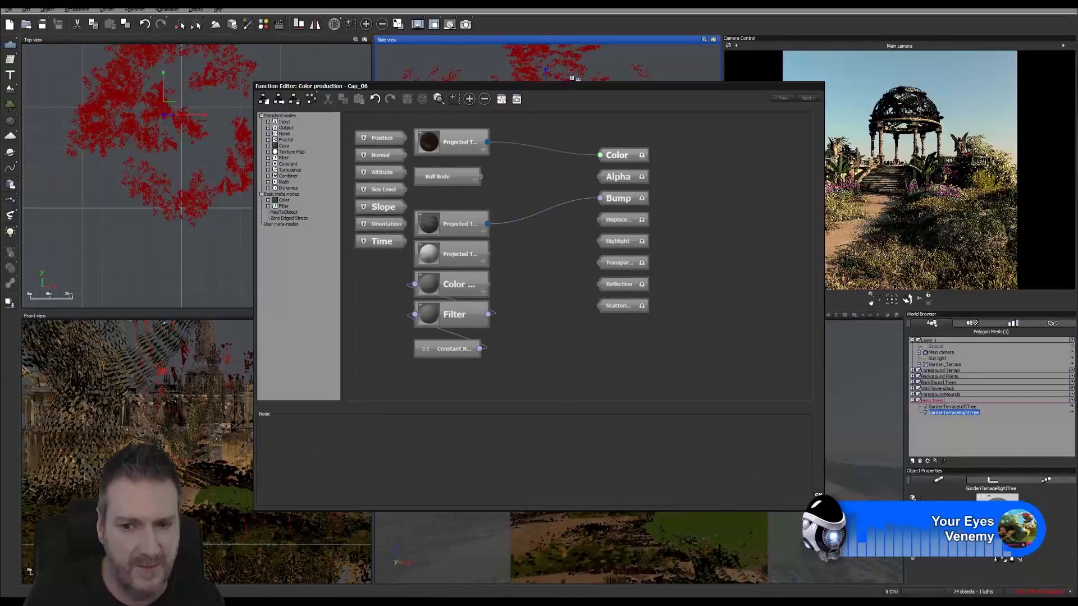
left_click(819, 494)
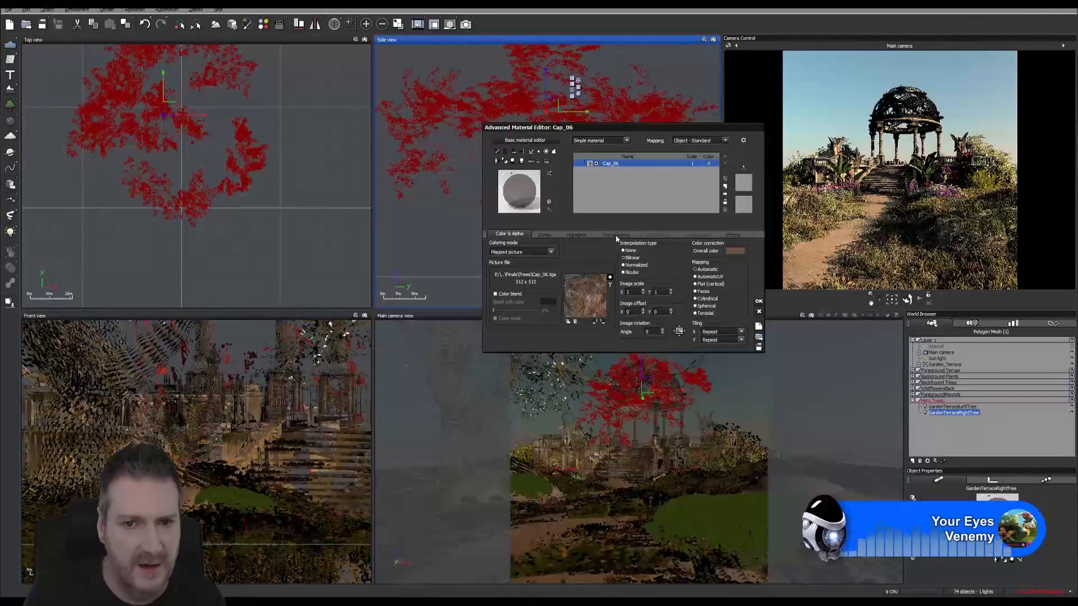
left_click(616, 236)
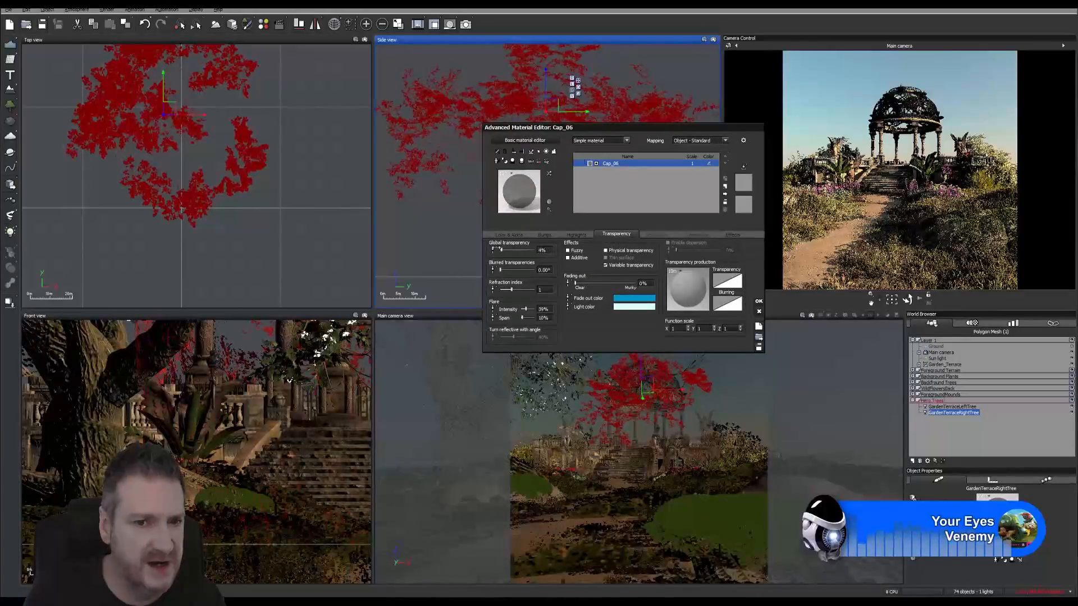
left_click_drag(497, 249, 490, 248)
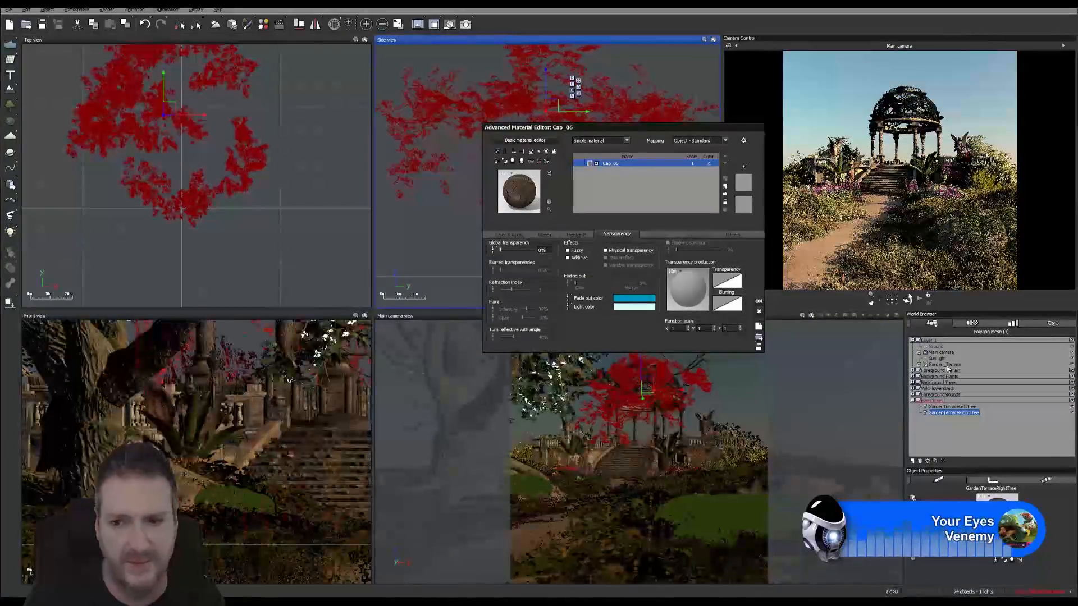
Switch to the BigLeafMapleBark material, open its color function graph and move the texture nodes between the inputs and outputs.
left_click(1019, 542)
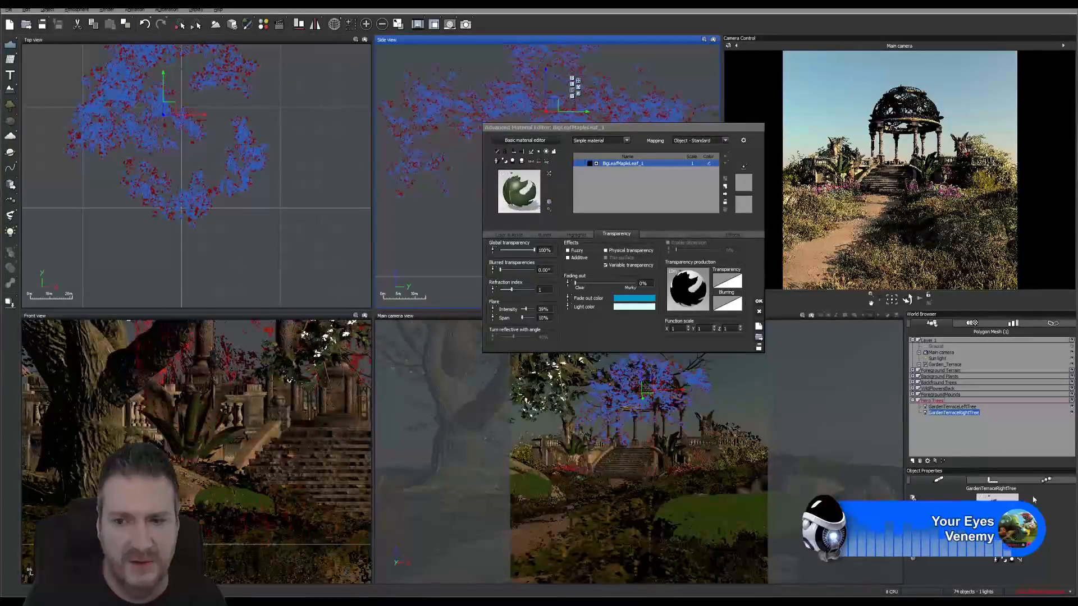
left_click(1019, 542)
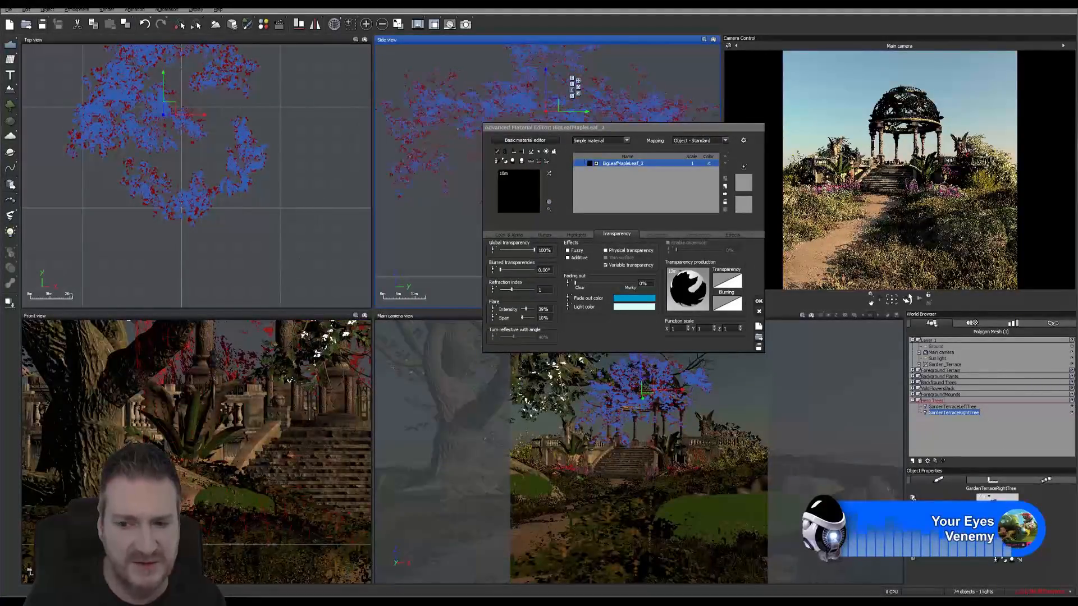
left_click(1020, 542)
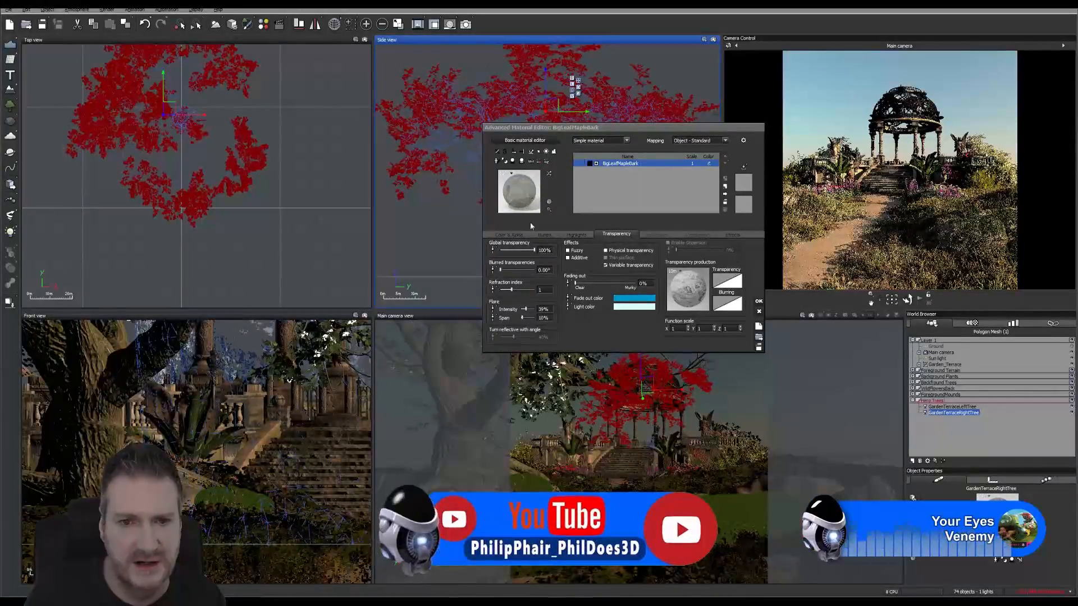
left_click(509, 234)
right_click(586, 292)
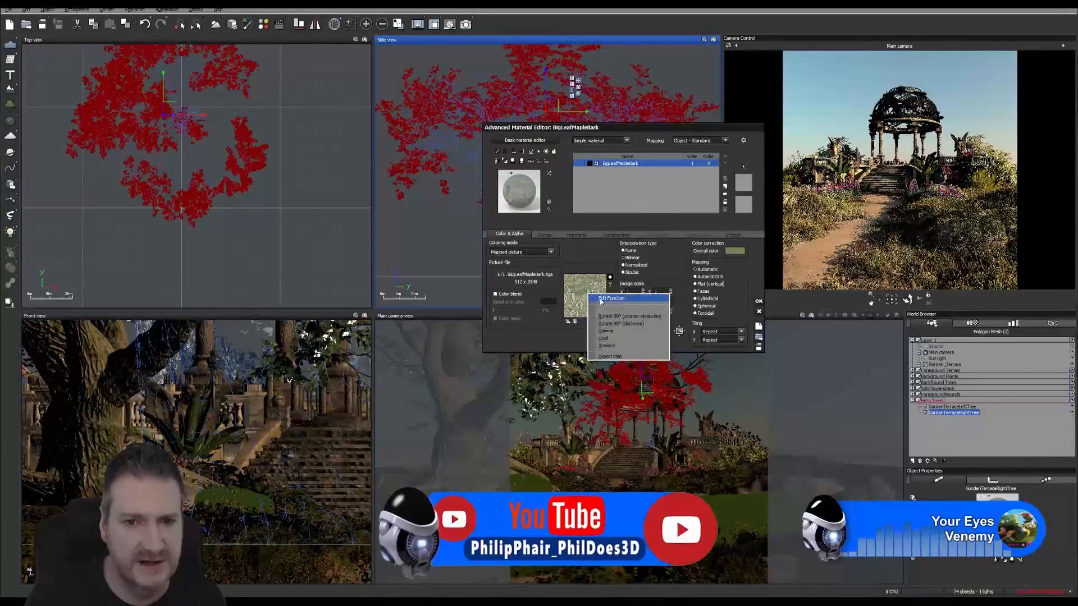
left_click(600, 298)
left_click_drag(564, 248, 616, 375)
left_click_drag(611, 258, 497, 164)
scroll(534, 149, "up", 5)
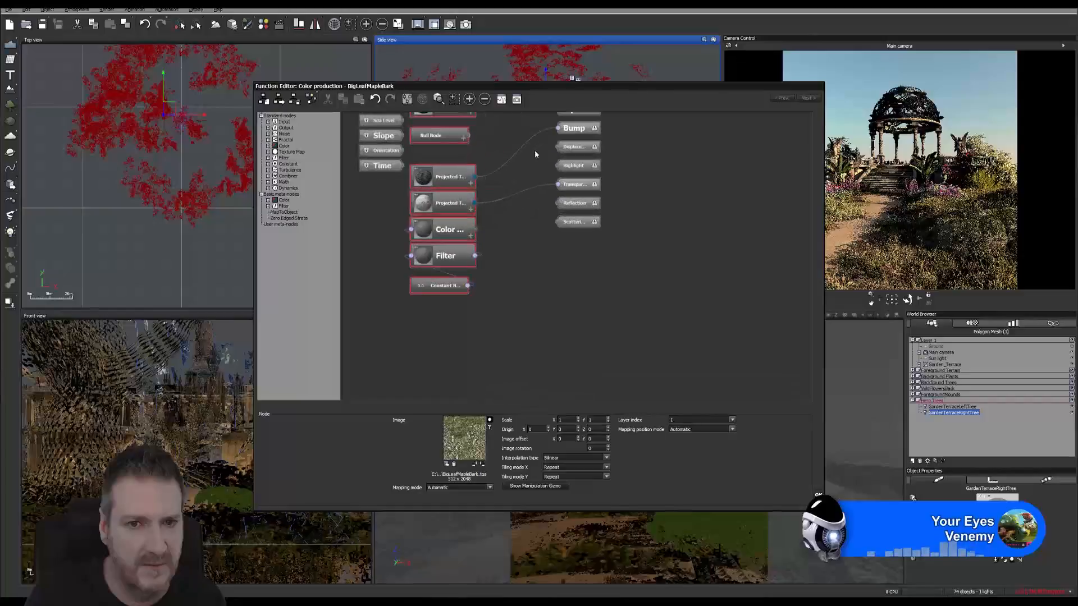
Disconnect the texture maps from Alpha and Transparency in the BigLeafMapleBark graph and set the material's global transparency to 0%.
left_click(547, 243)
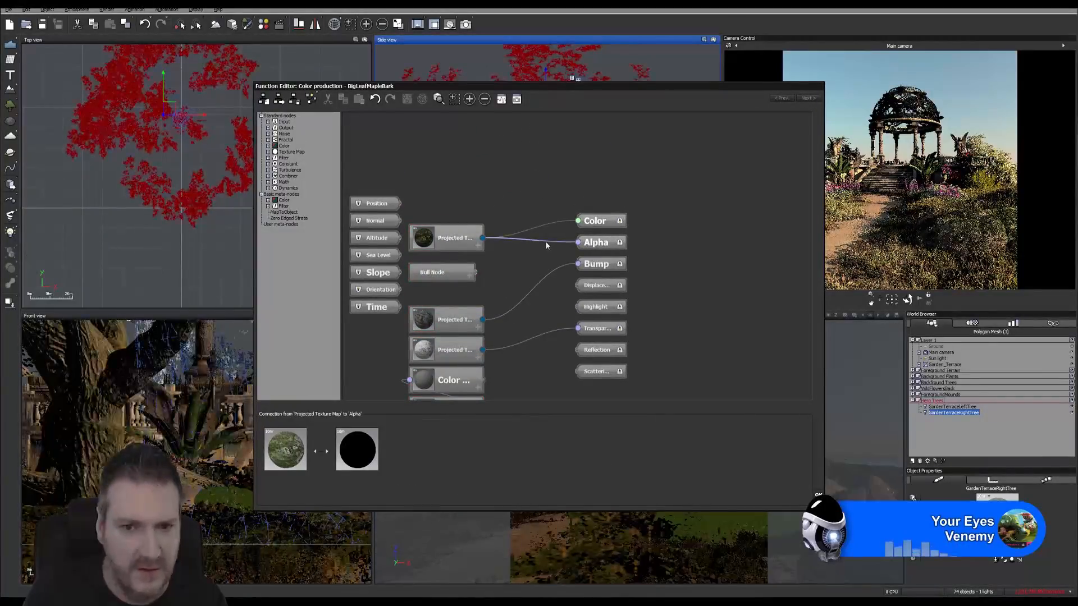
key("Delete")
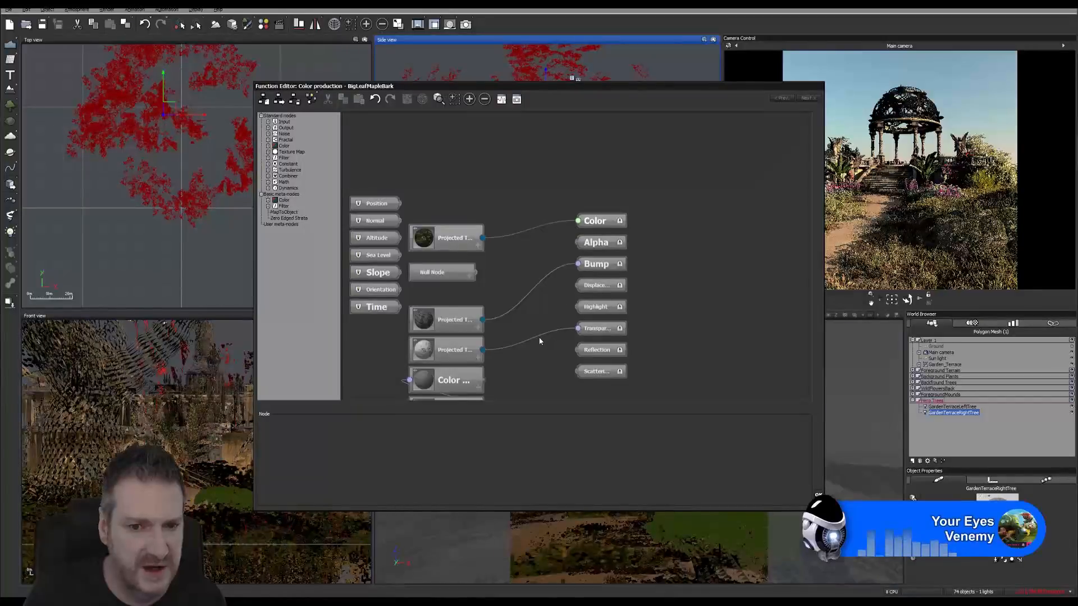
left_click(538, 338)
key("Delete")
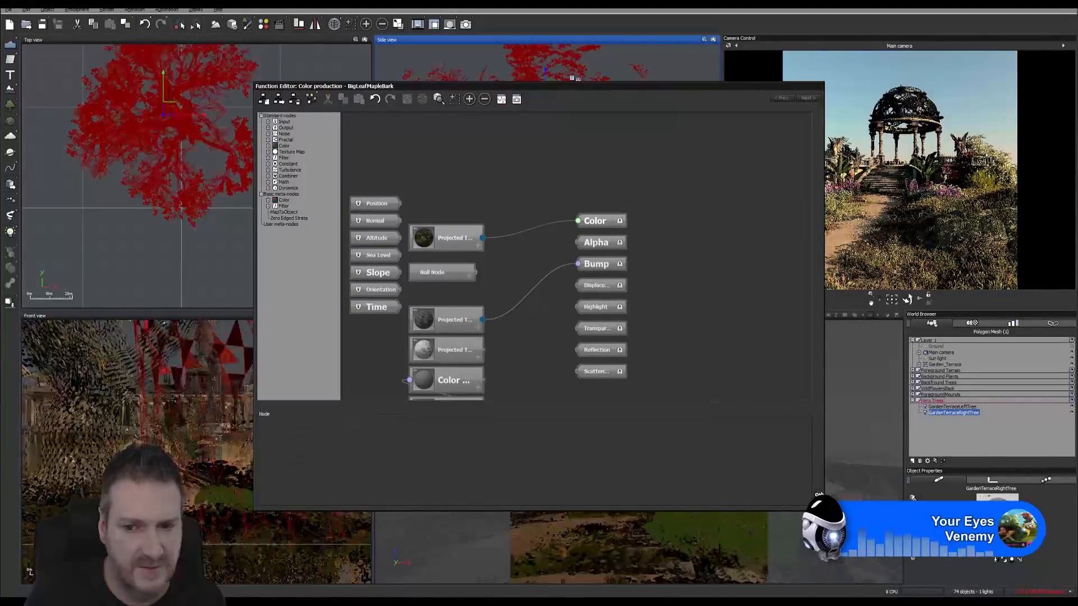
left_click(818, 495)
left_click(616, 234)
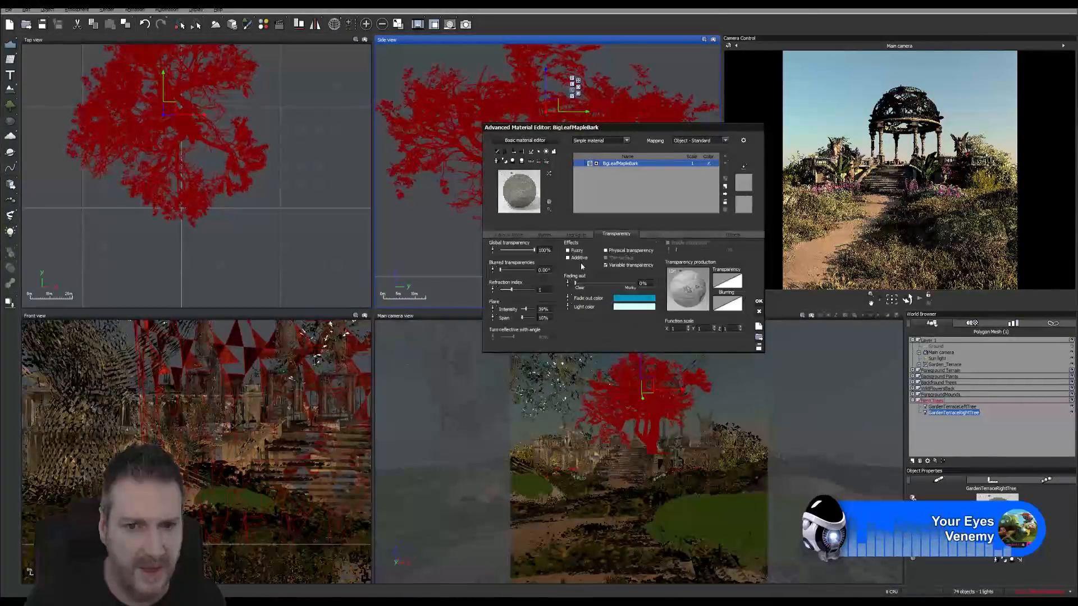
left_click_drag(533, 251, 499, 250)
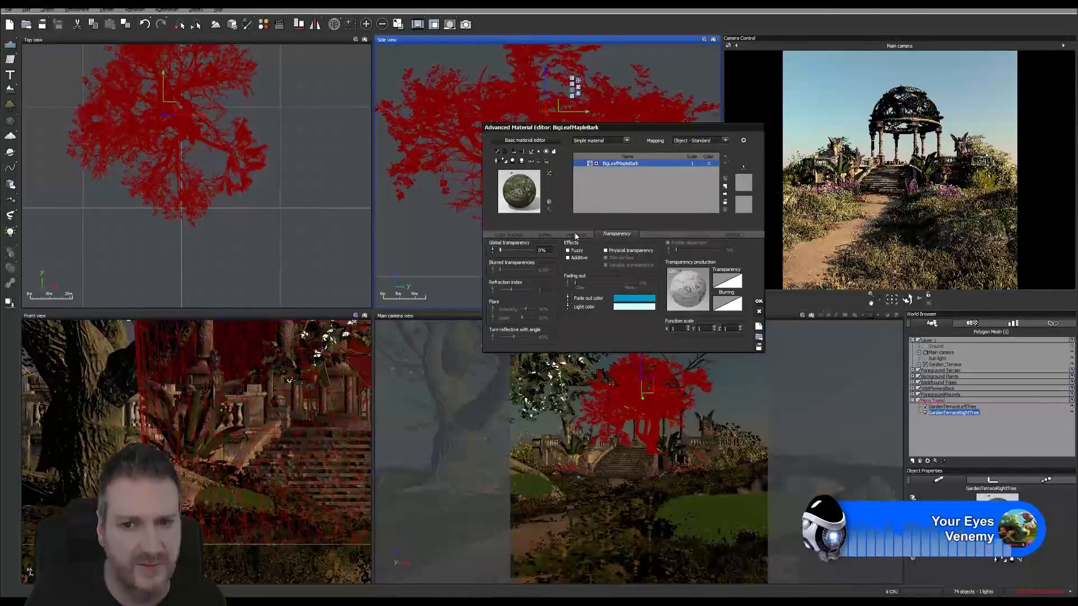
Switch to the BigLeafMapleLeaf_1 material and set its highlight global intensity to 40% and highlight global size to 90%.
left_click(514, 235)
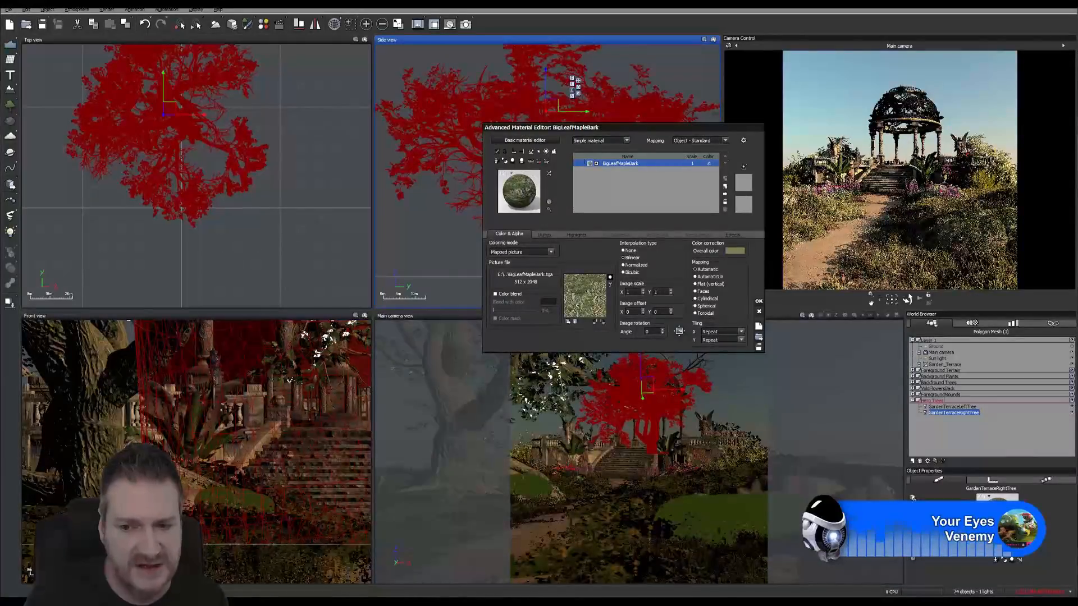
left_click(1022, 544)
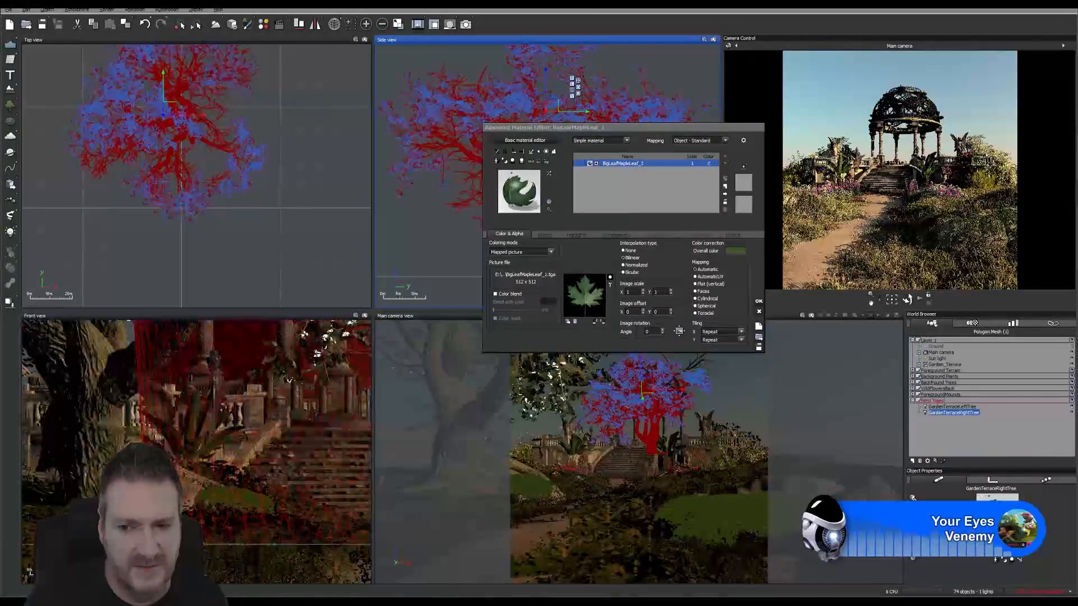
left_click(576, 234)
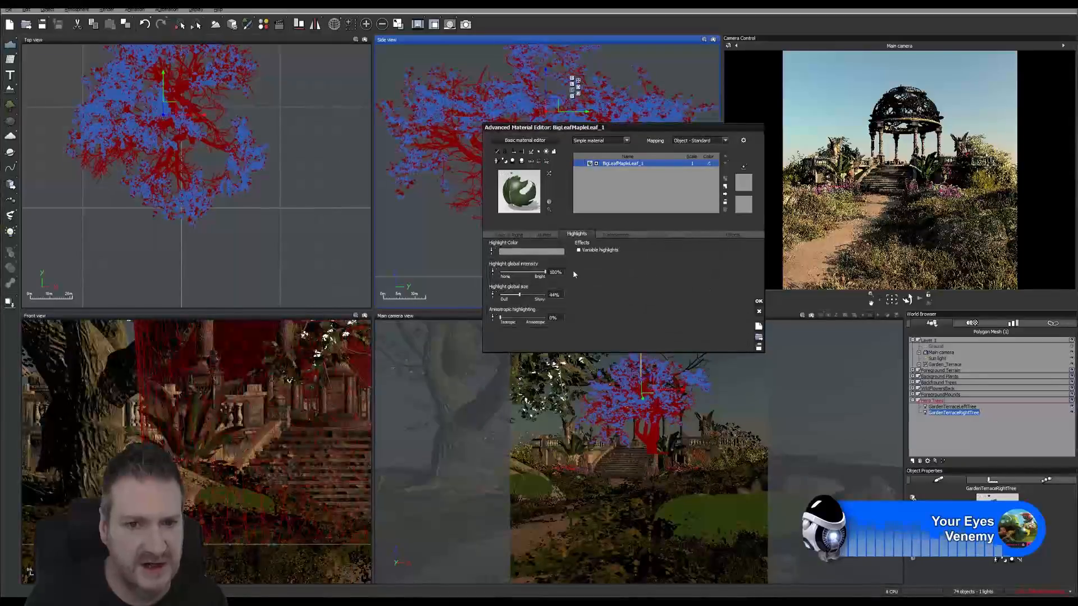
left_click_drag(559, 273, 543, 277)
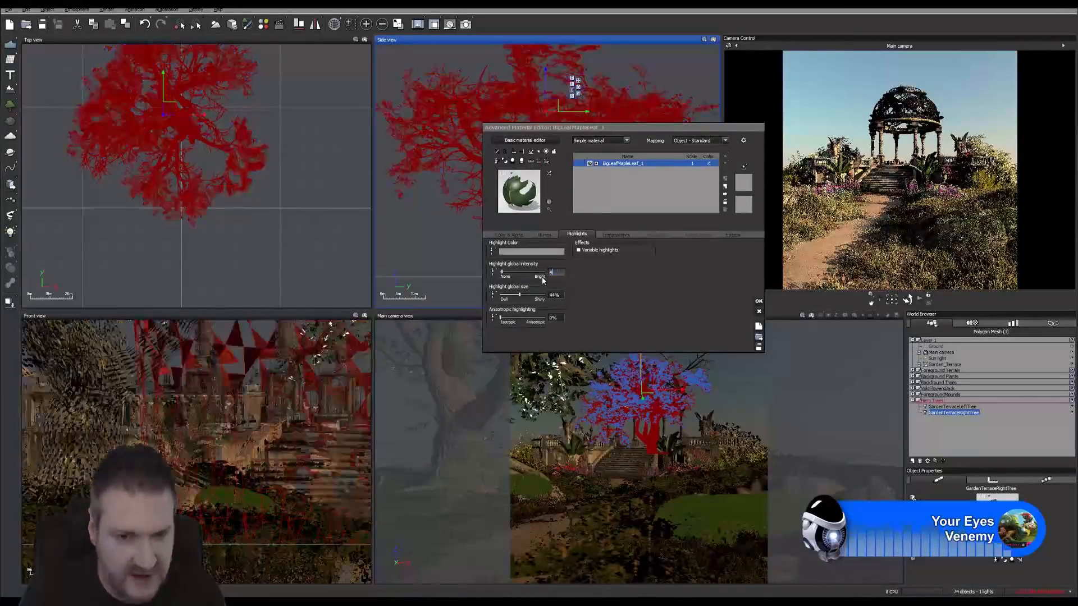
type("40")
key("Return")
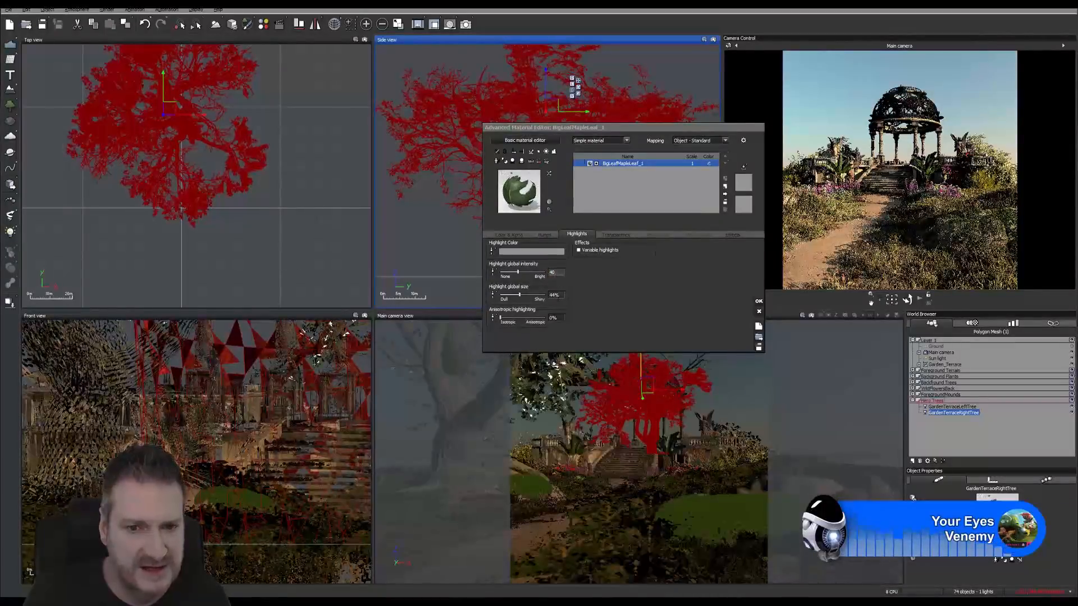
left_click_drag(556, 296, 539, 295)
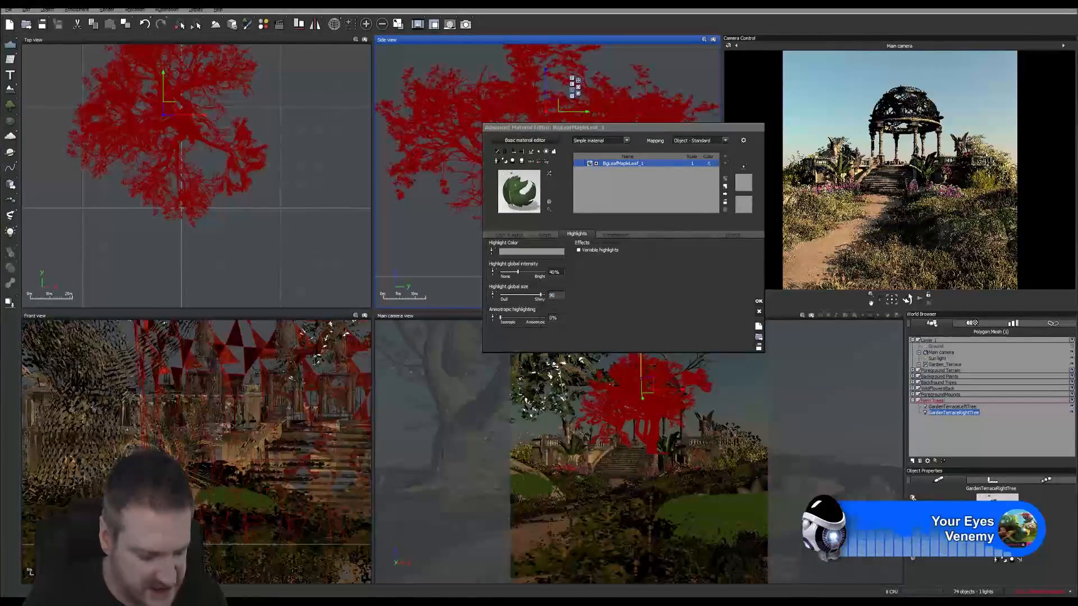
Set the BigLeafMapleLeaf_1 material's anisotropic highlighting to 20% and its backlight to 100%.
left_click_drag(550, 318, 600, 320)
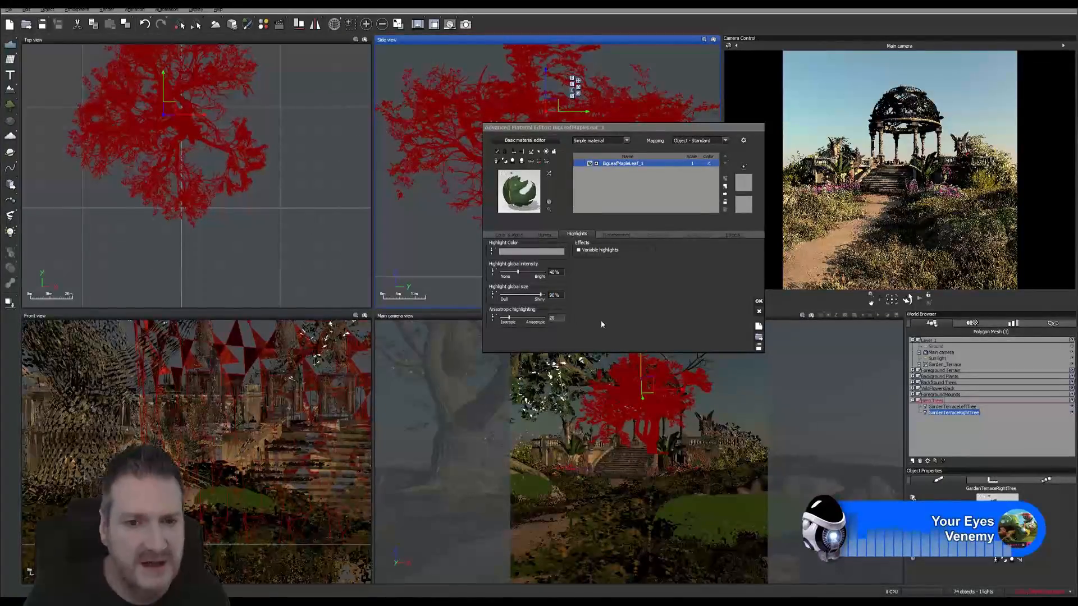
type("20")
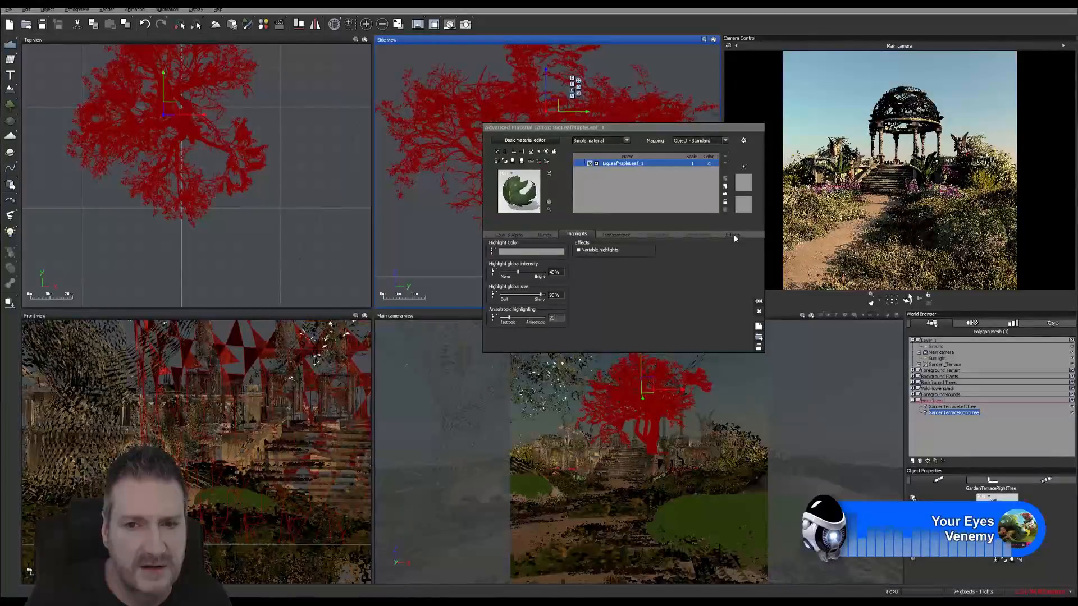
left_click(733, 235)
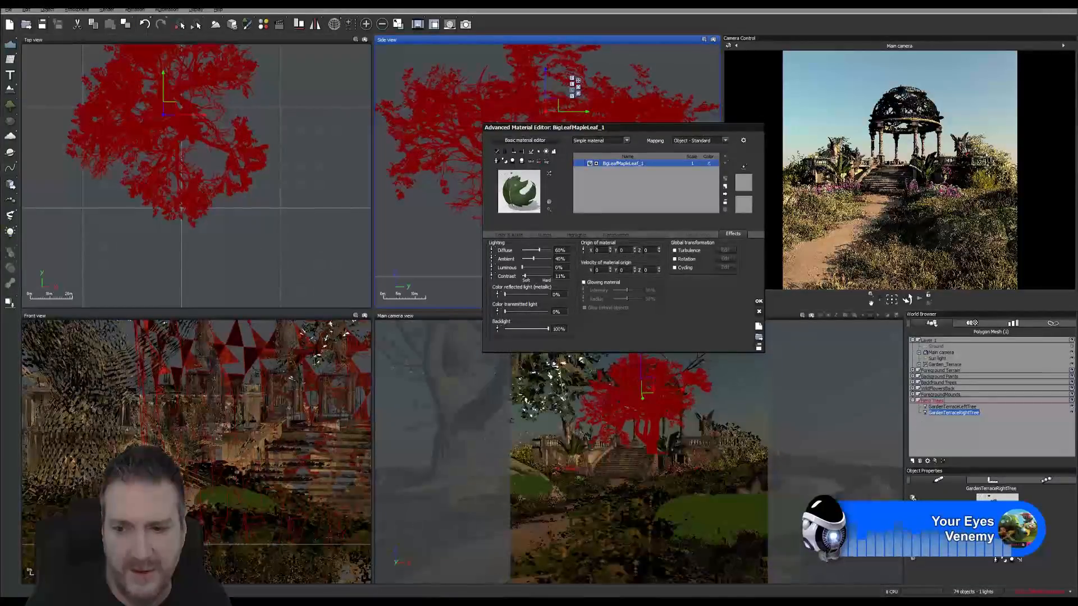
Switch to the BigLeafMapleLeaf_2 material and set its highlight global intensity to 40%.
left_click(1023, 540)
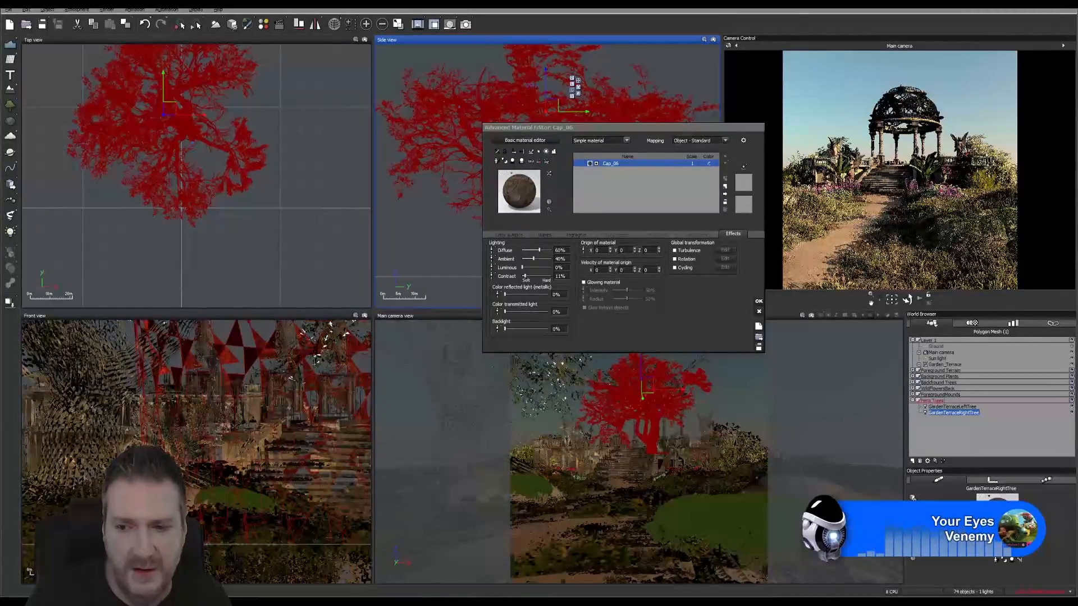
left_click(1022, 540)
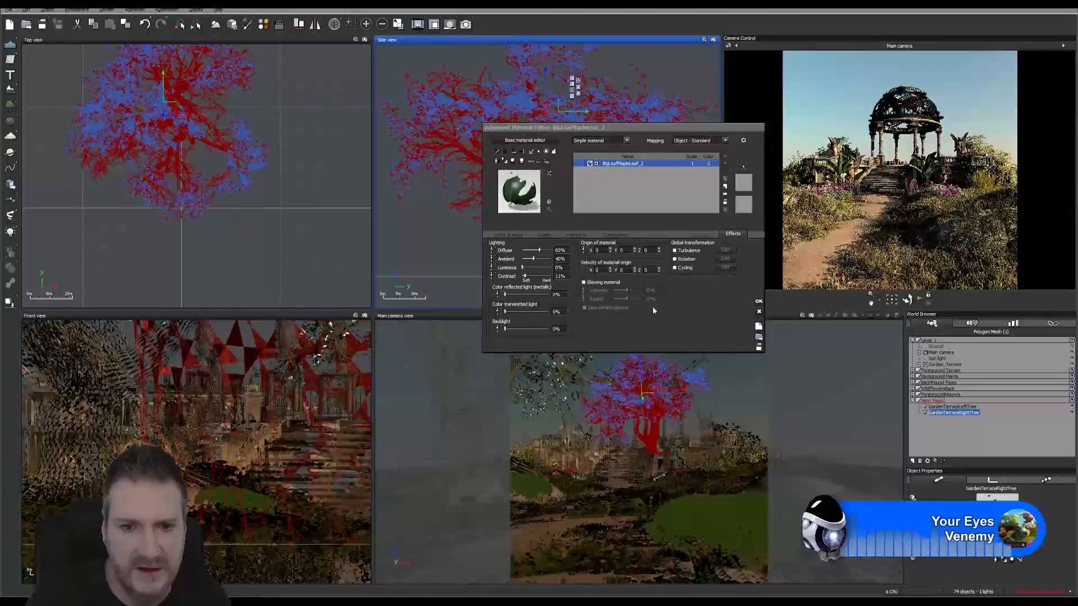
left_click(576, 235)
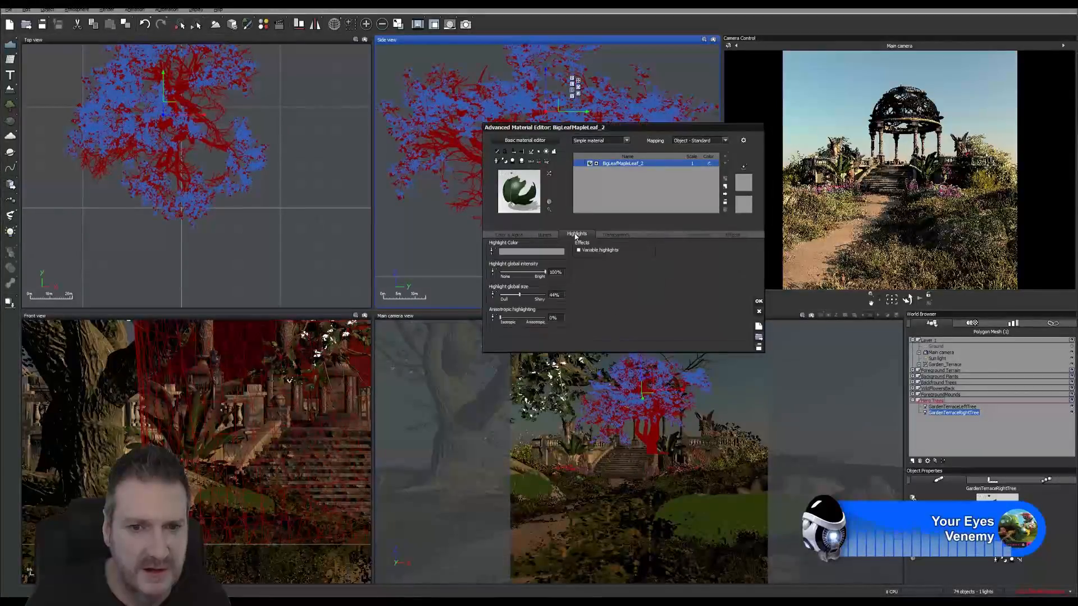
left_click(556, 272)
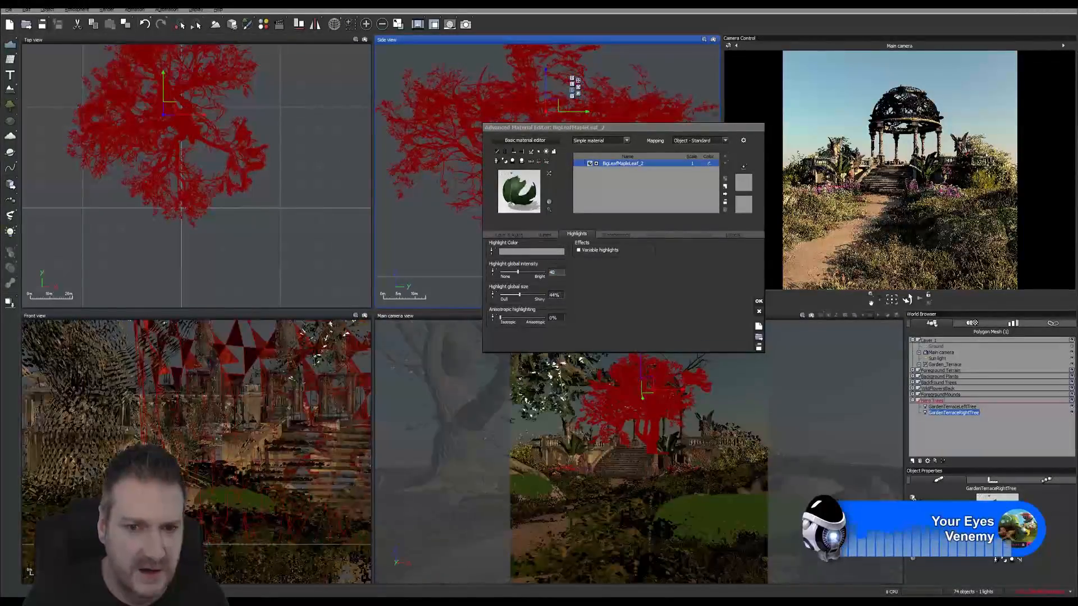
Set the BigLeafMapleLeaf_2 material's highlight global size to 90%, anisotropic highlighting to 20% and backlight to 100%.
key("Tab")
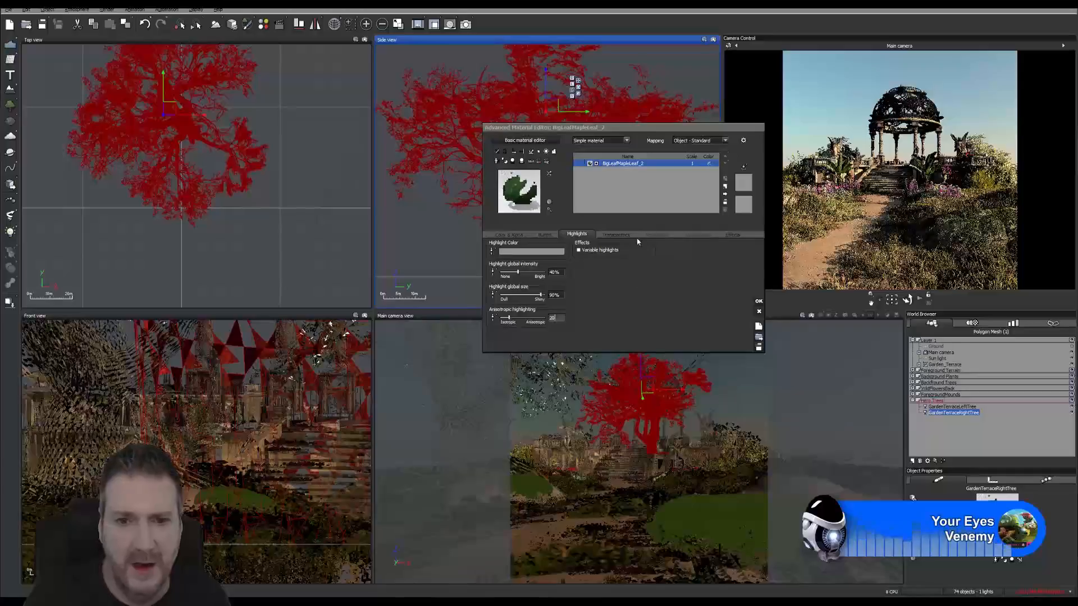
left_click(736, 235)
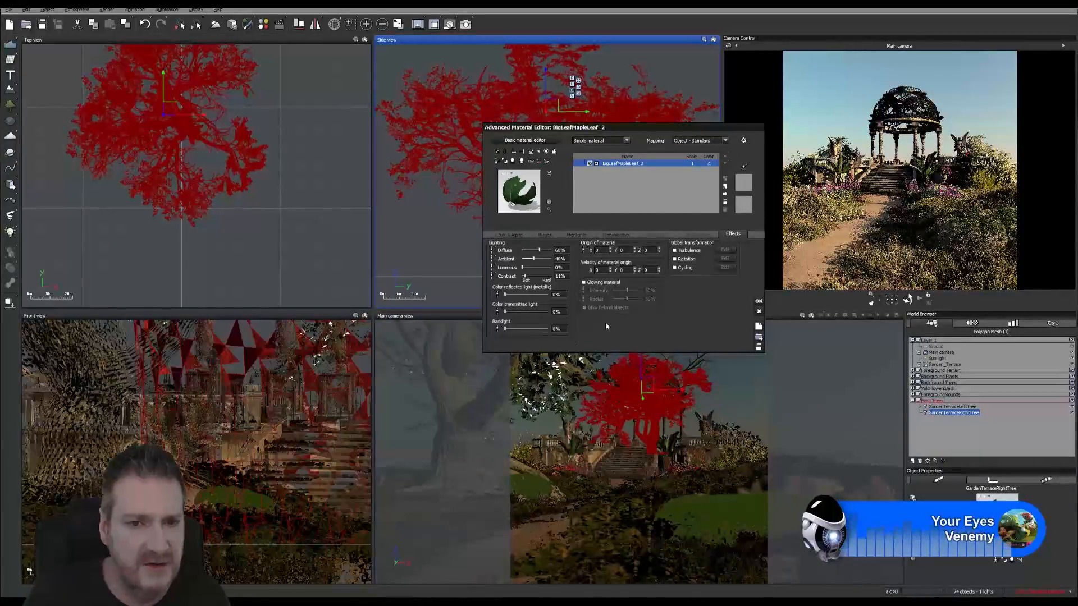
left_click_drag(505, 328, 548, 328)
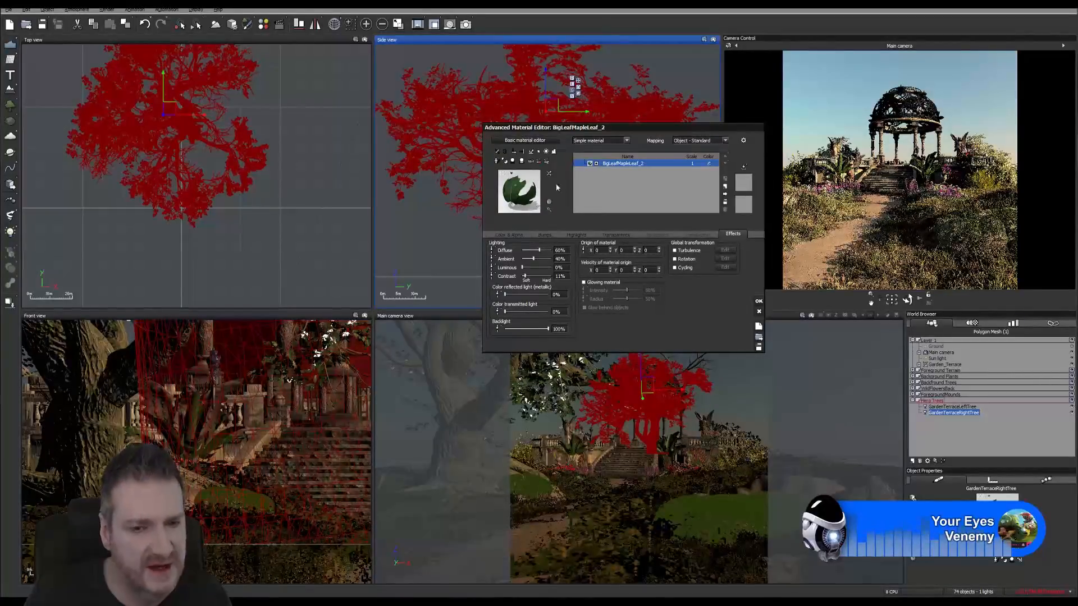
Switch to the BigLeafMapleBranches material and import BigLeafMapleBranches_Normal.tga as its normal map.
left_click(512, 235)
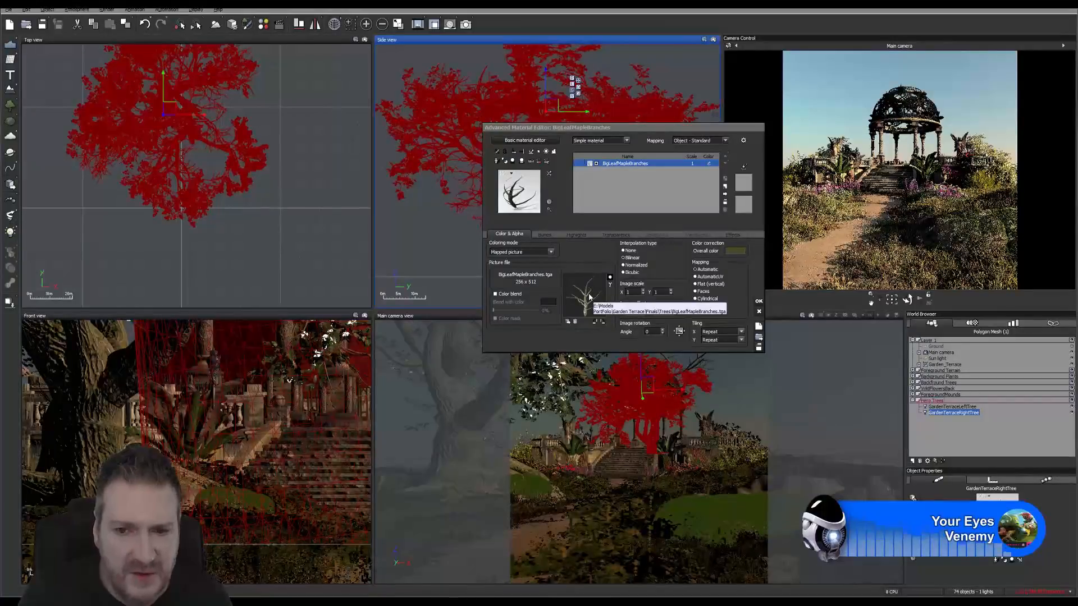
left_click(545, 234)
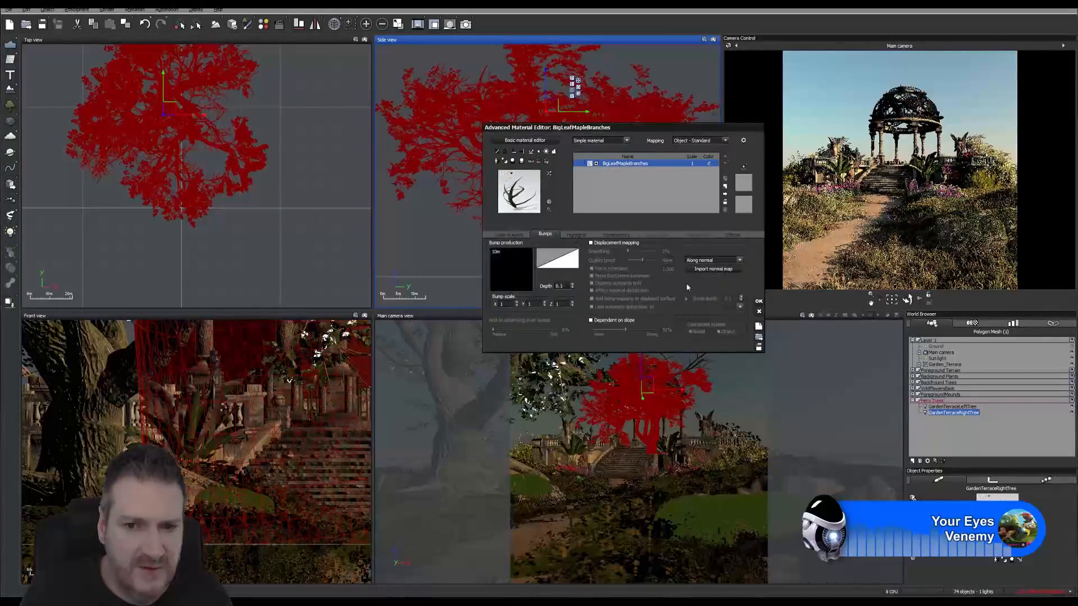
left_click(712, 270)
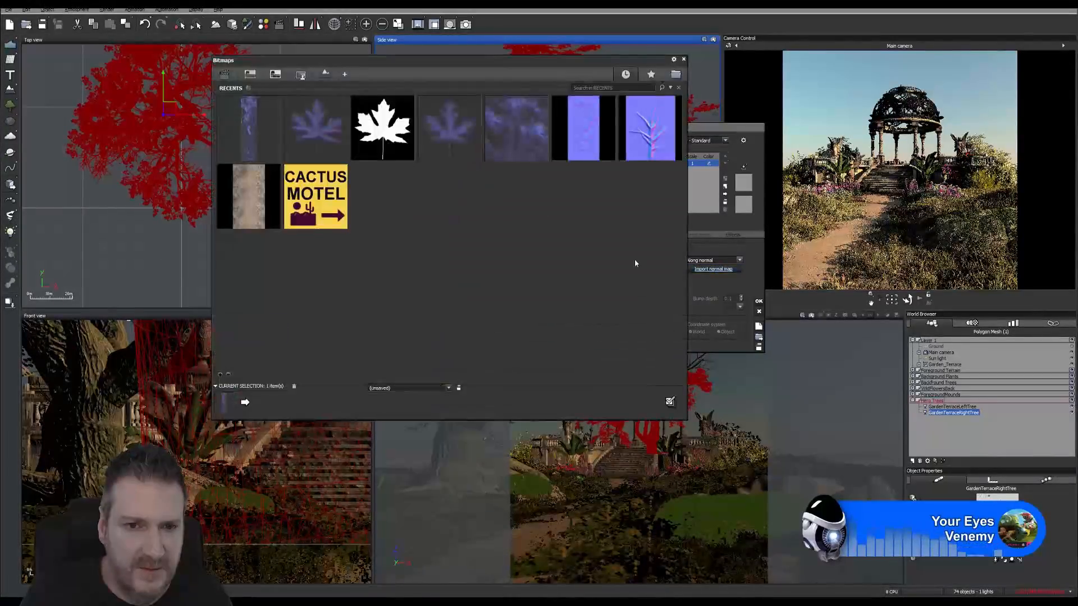
left_click(676, 75)
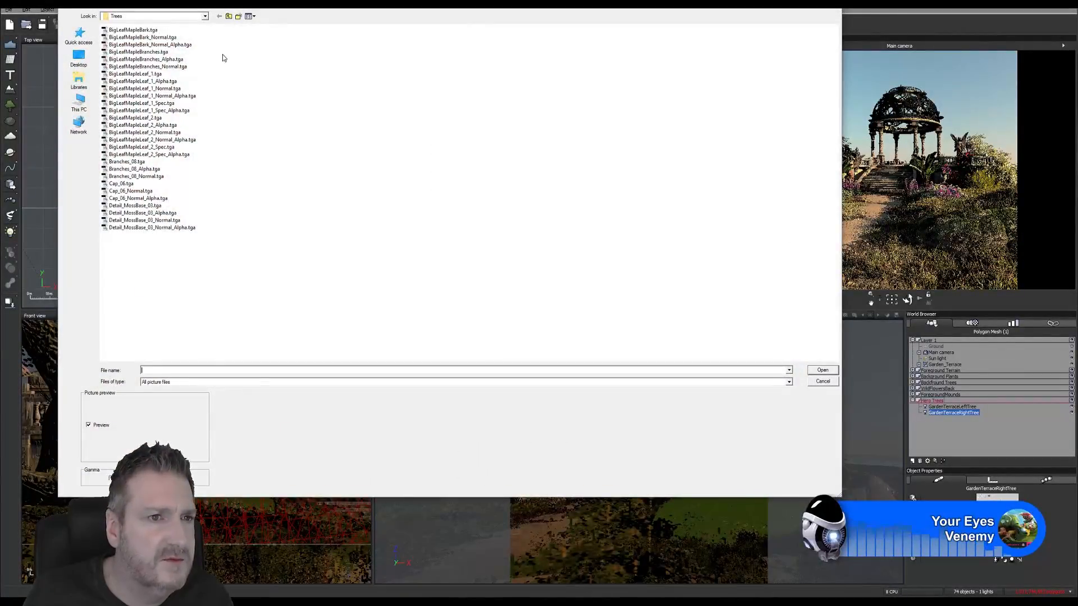
double_click(184, 68)
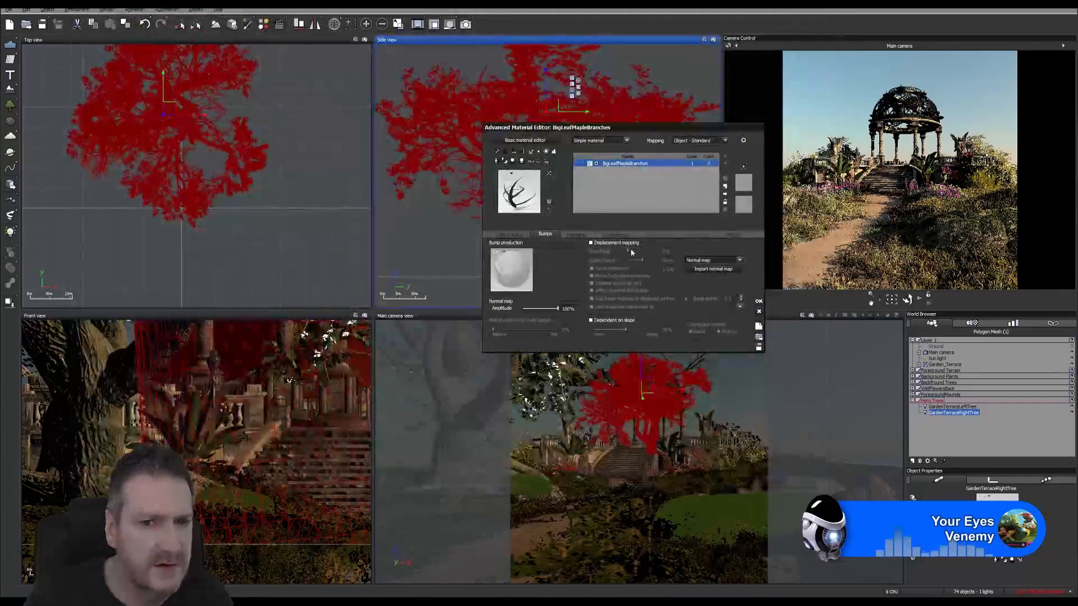
Override the image gamma of the normal map's Projected Texture Map node in the BigLeafMapleBranches function graph.
left_click(513, 234)
right_click(584, 297)
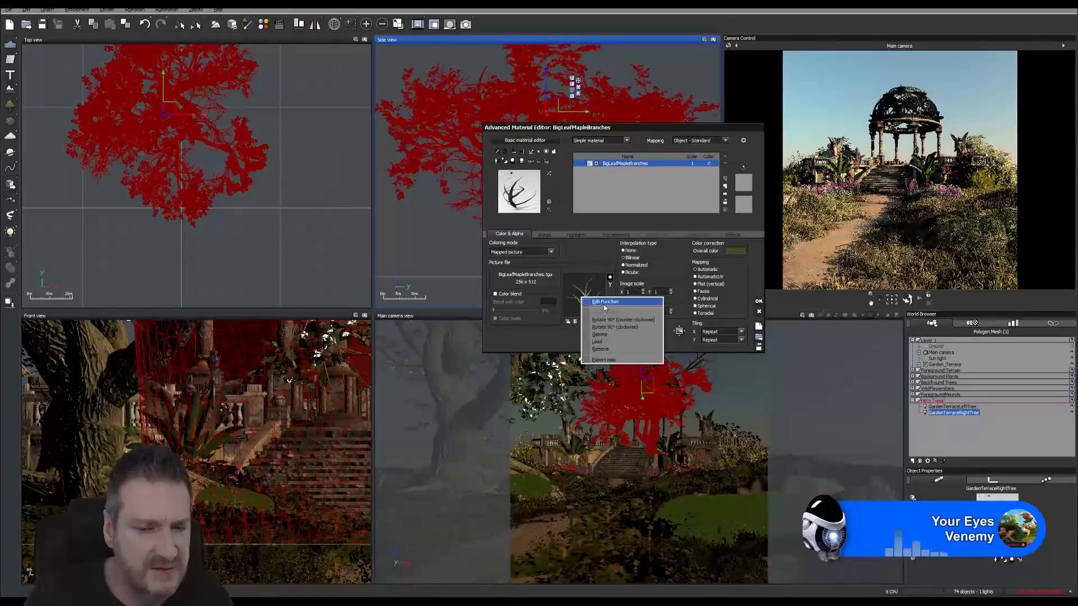
left_click(604, 303)
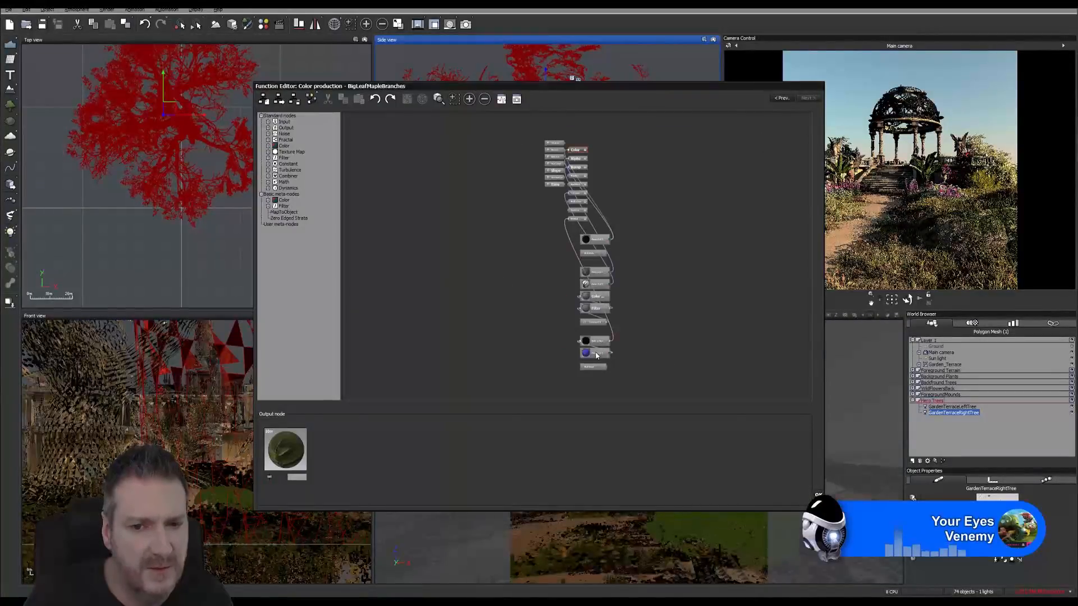
left_click(596, 356)
scroll(608, 390, "up", 2)
middle_click_drag(670, 338, 676, 159)
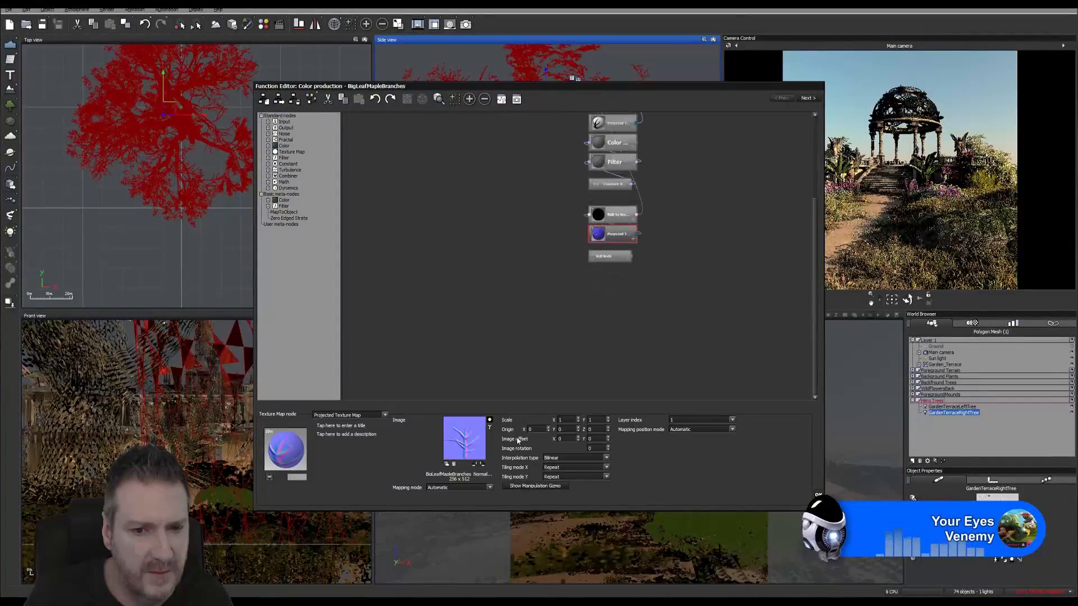
left_click(489, 427)
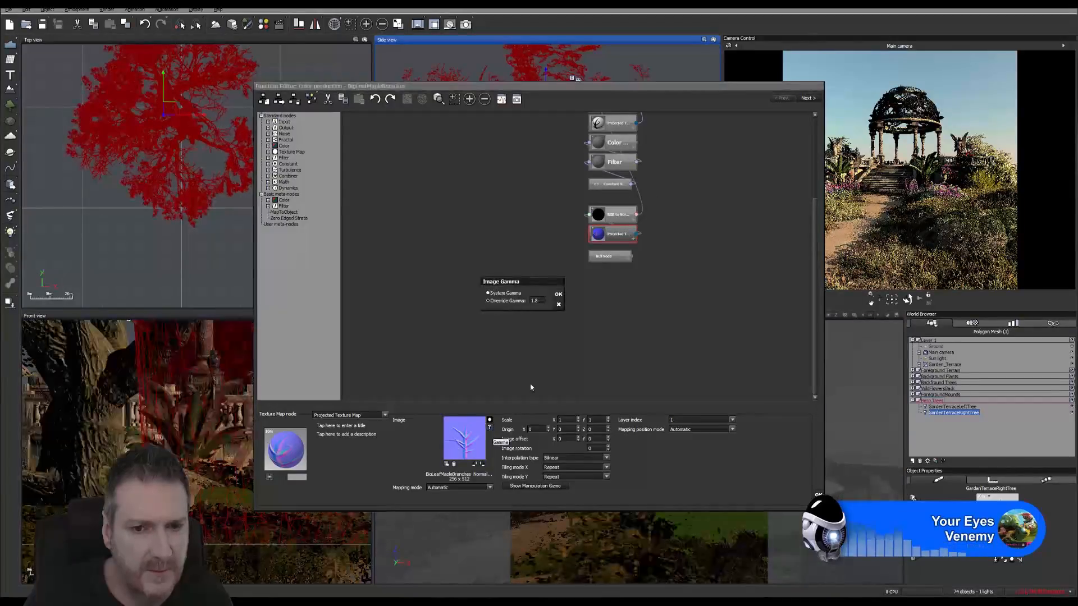
left_click(536, 301)
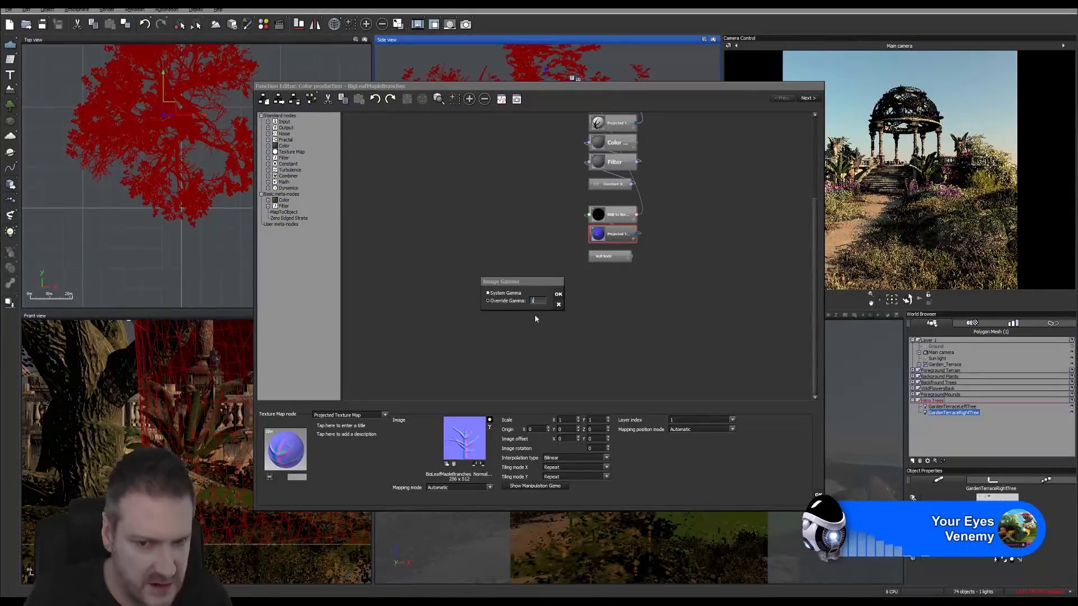
left_click(558, 294)
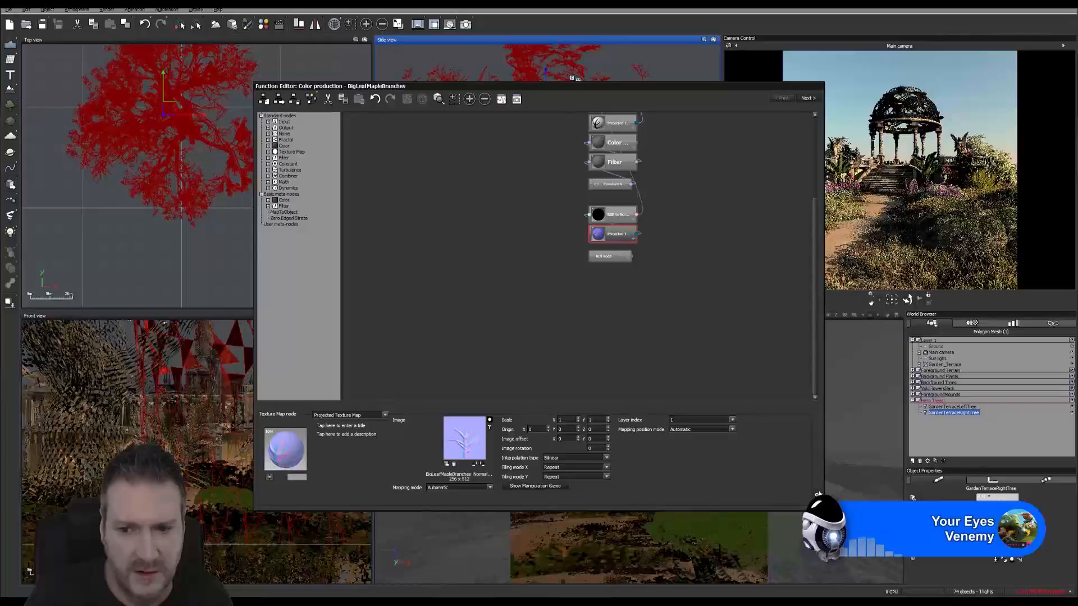
left_click(818, 494)
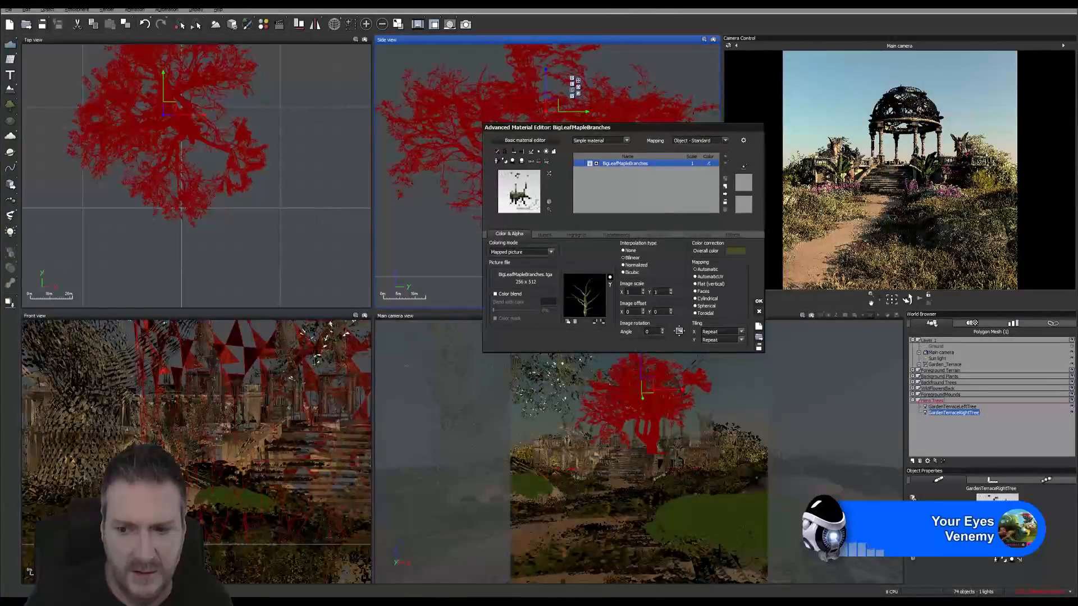
Switch to the Branches_08 material and import Branches_08_Normal.tga as its normal map.
left_click(1023, 519)
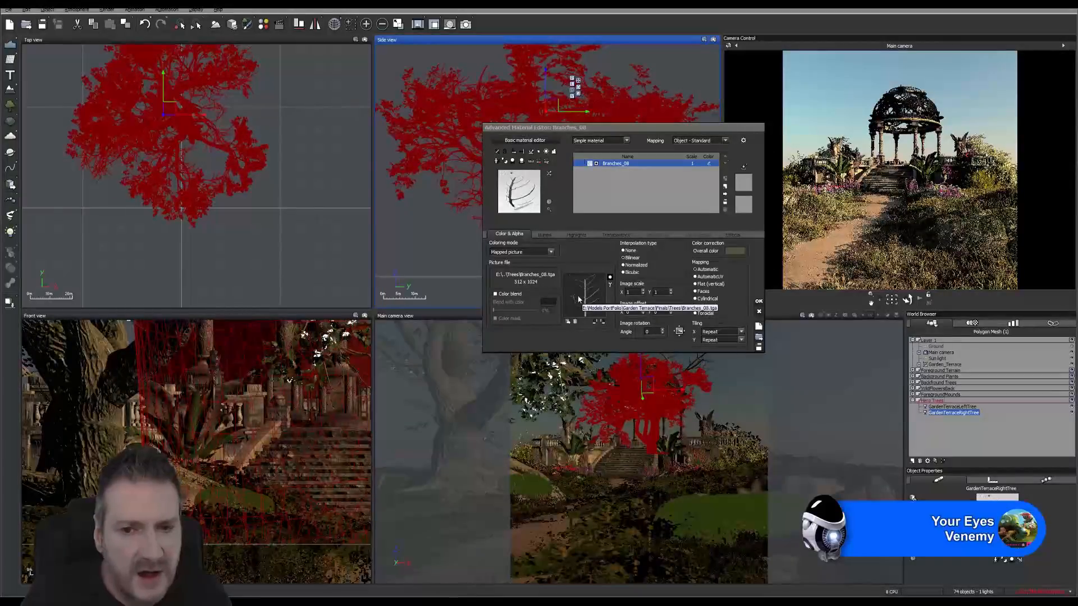
left_click(545, 234)
left_click(714, 269)
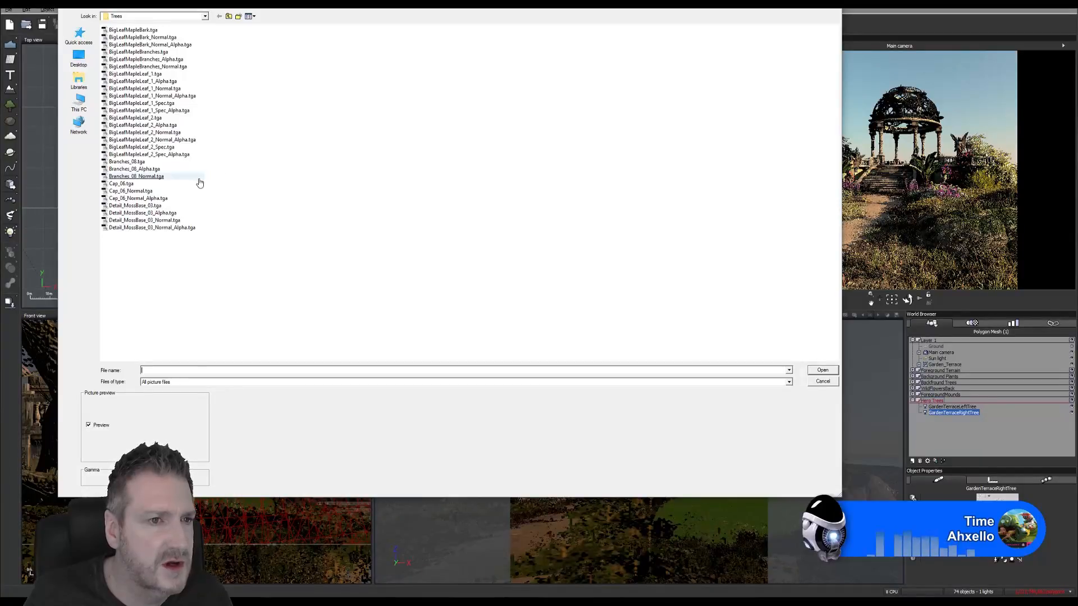
left_click(155, 179)
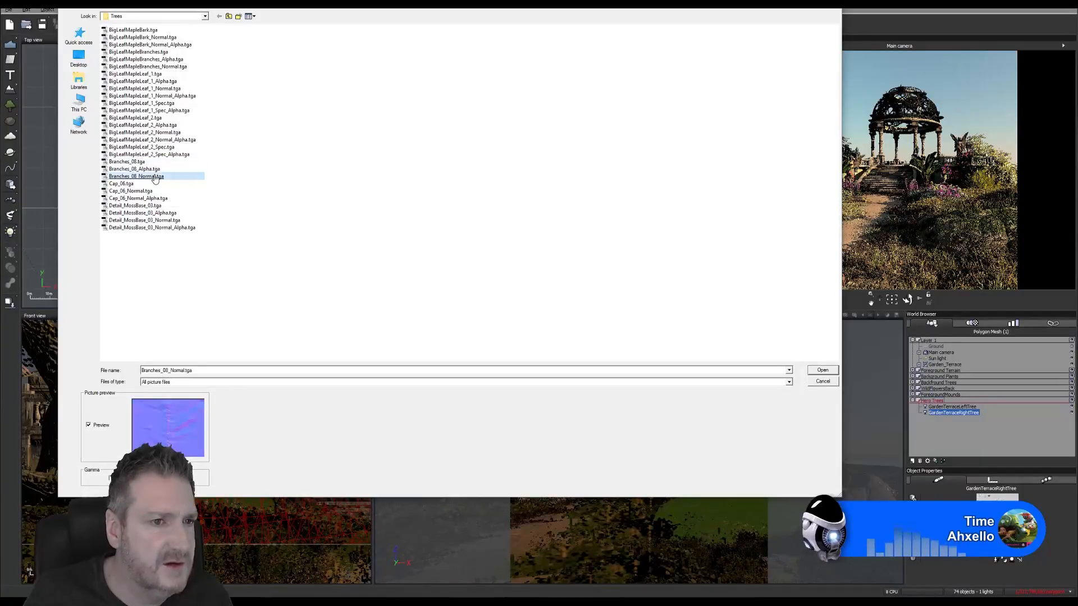
key("Return")
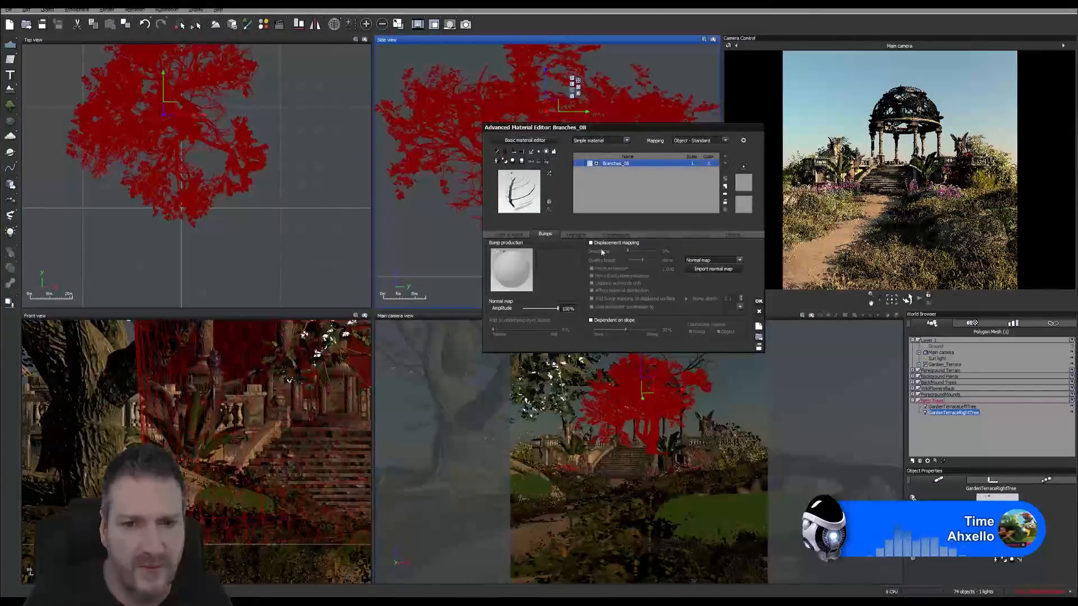
Override the image gamma of the normal map's Projected Texture Map node in the Branches_08 function graph.
left_click(509, 234)
right_click(582, 292)
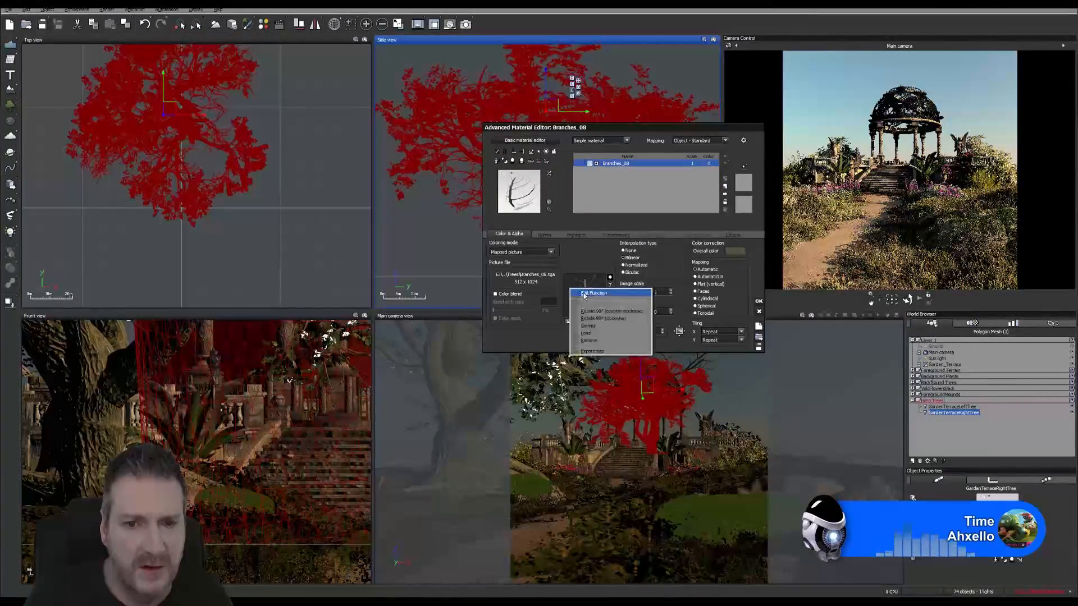
left_click(584, 294)
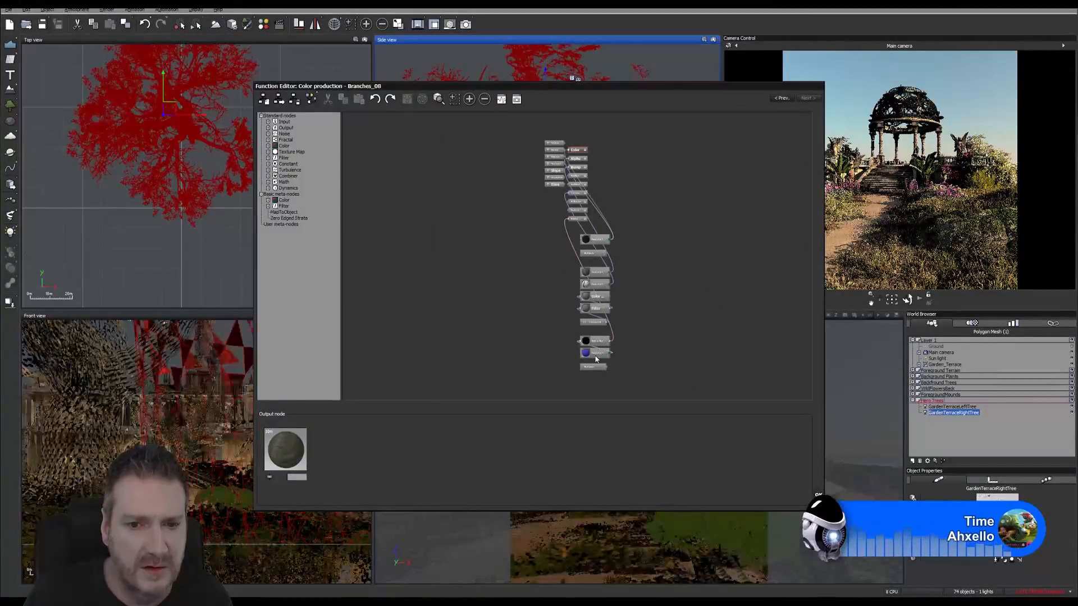
left_click(594, 354)
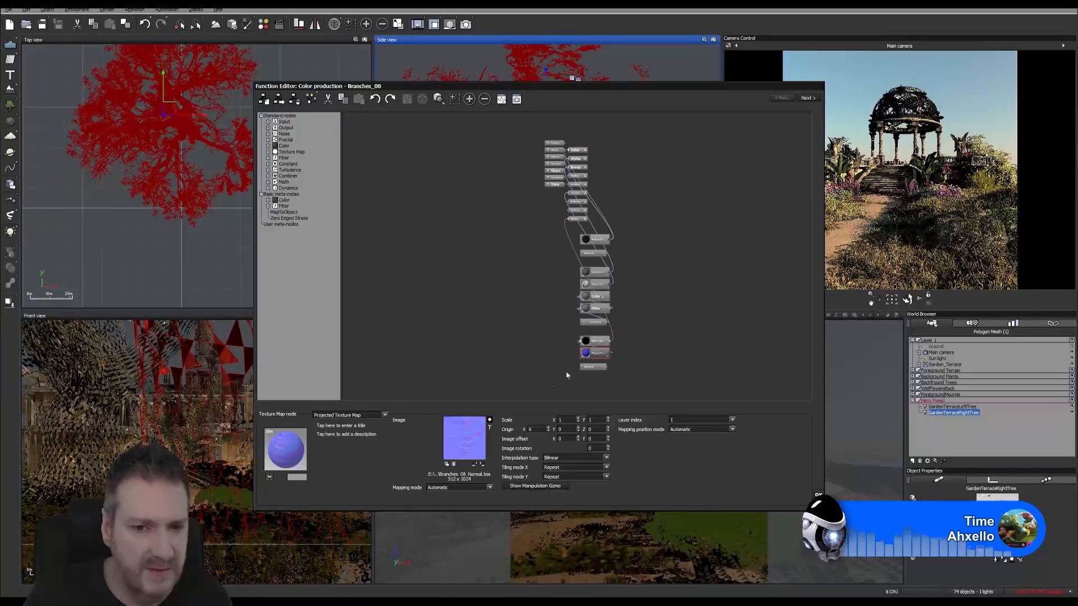
left_click(489, 428)
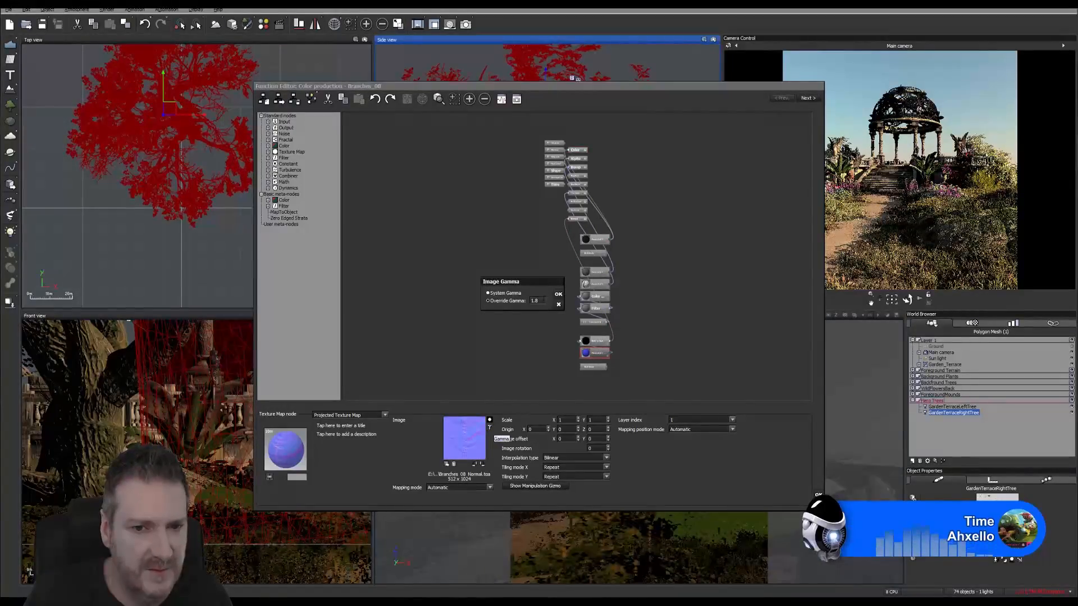
left_click(558, 294)
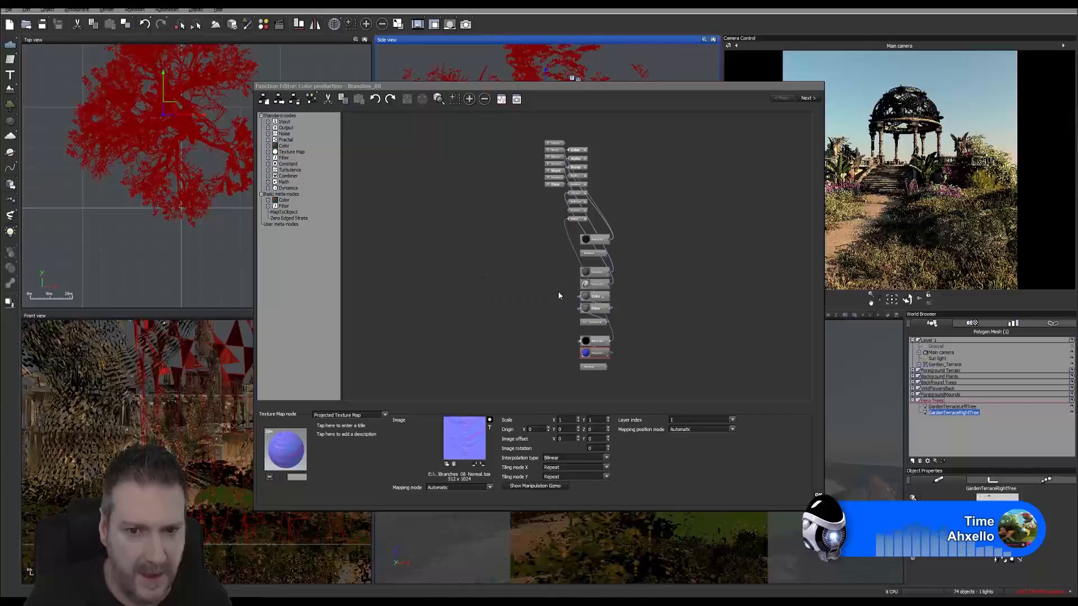
left_click(818, 495)
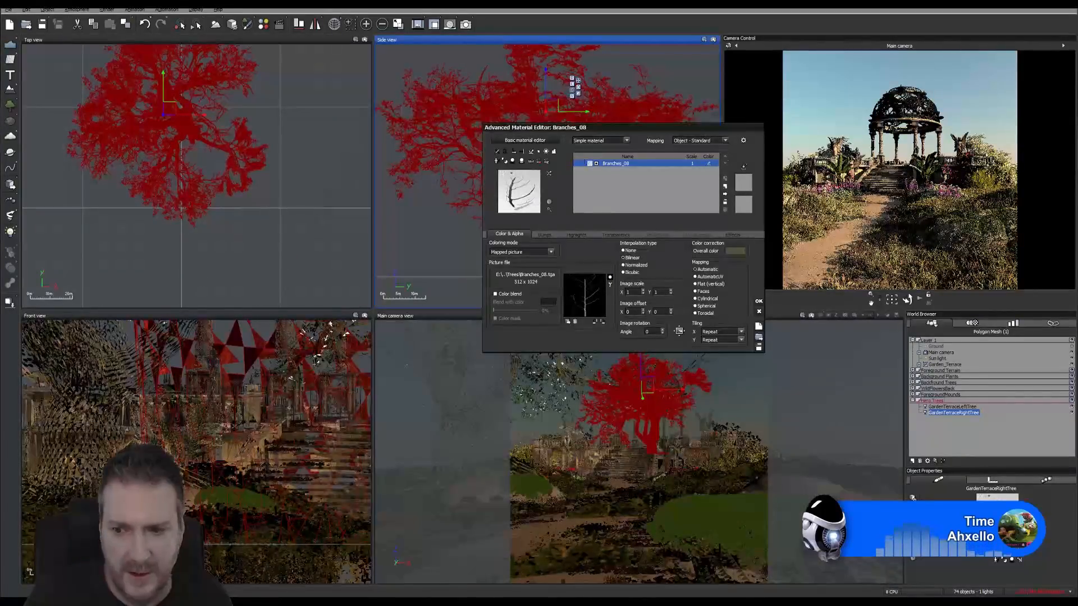
Switch to the Cap_06 material and import Cap_06_Normal.tga as its normal map.
left_click(1022, 540)
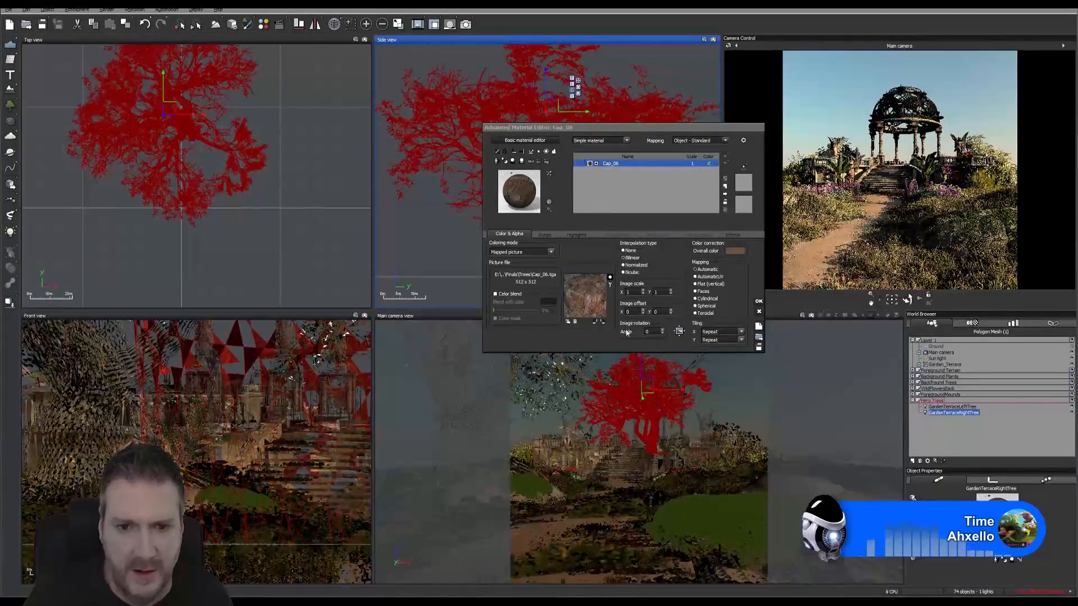
right_click(579, 286)
left_click(546, 236)
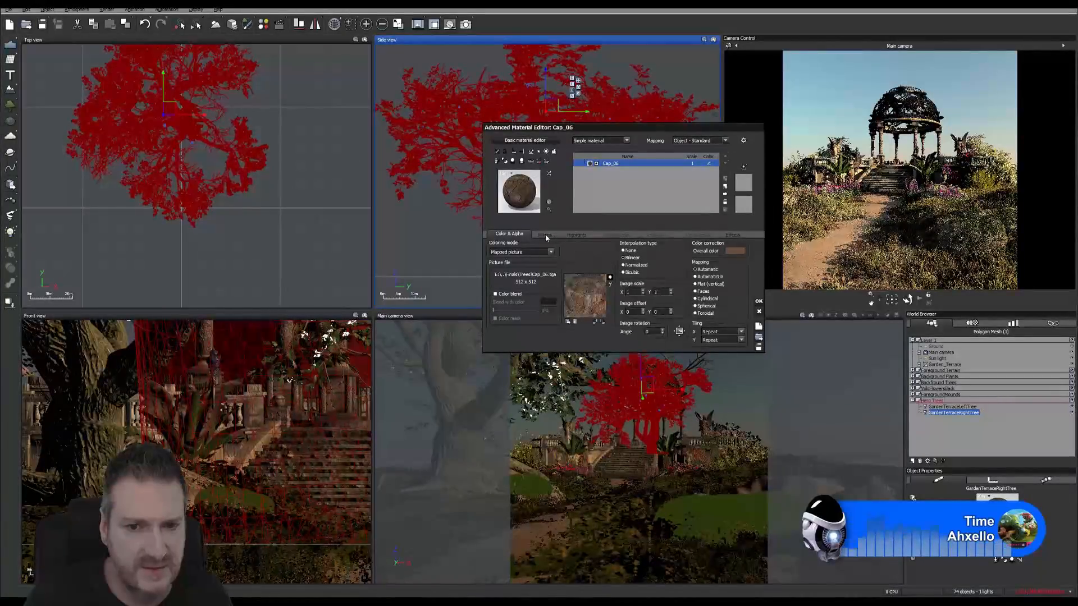
left_click(712, 270)
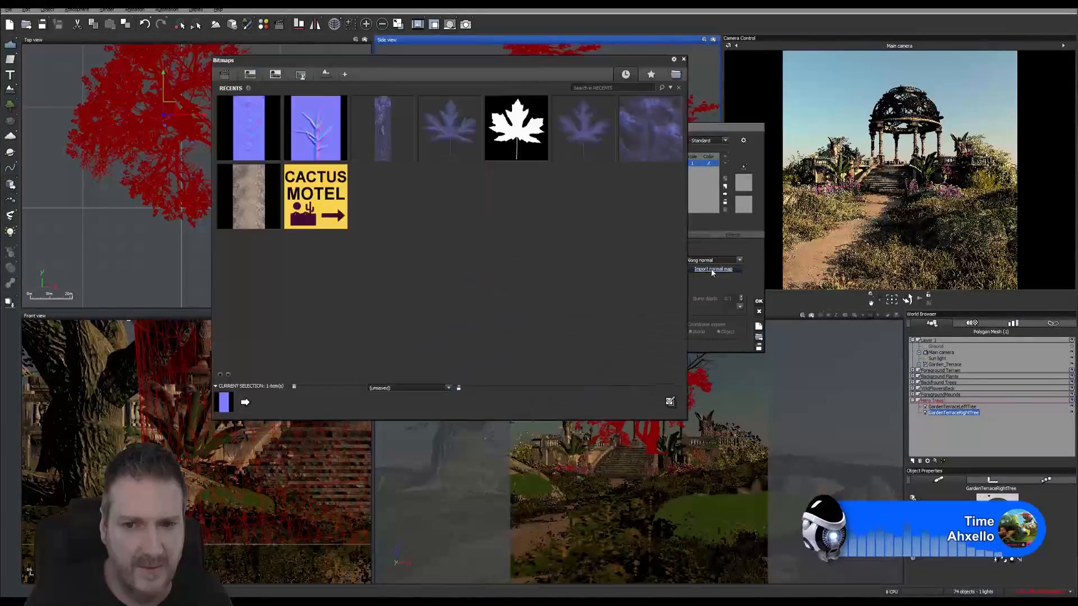
left_click(675, 75)
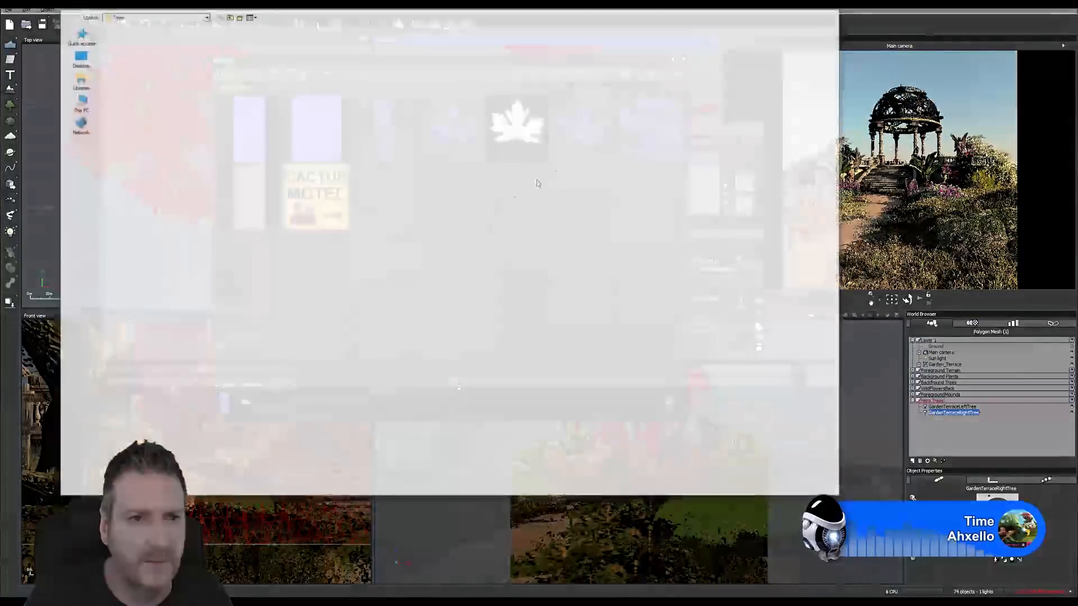
left_click(135, 191)
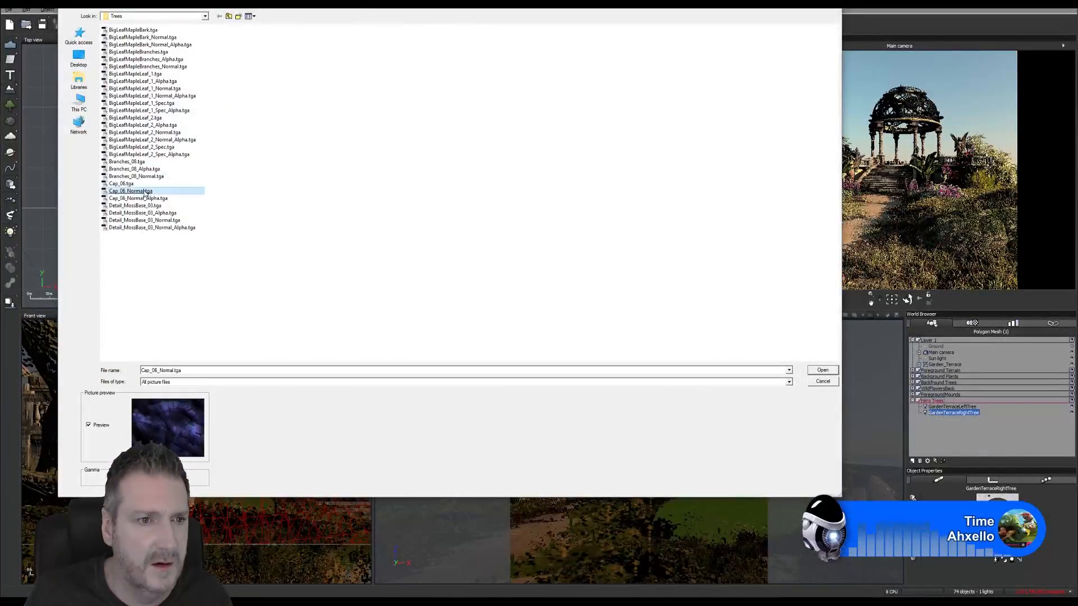
key("Return")
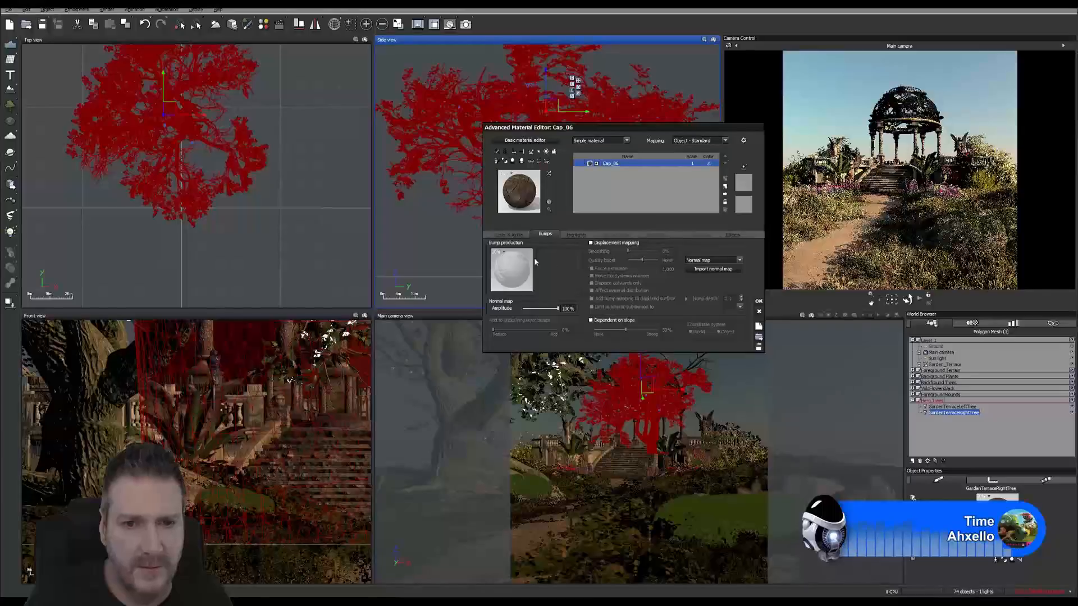
Override the image gamma of the normal map's Projected Texture Map node in the Cap_06 function graph.
left_click(508, 233)
right_click(590, 294)
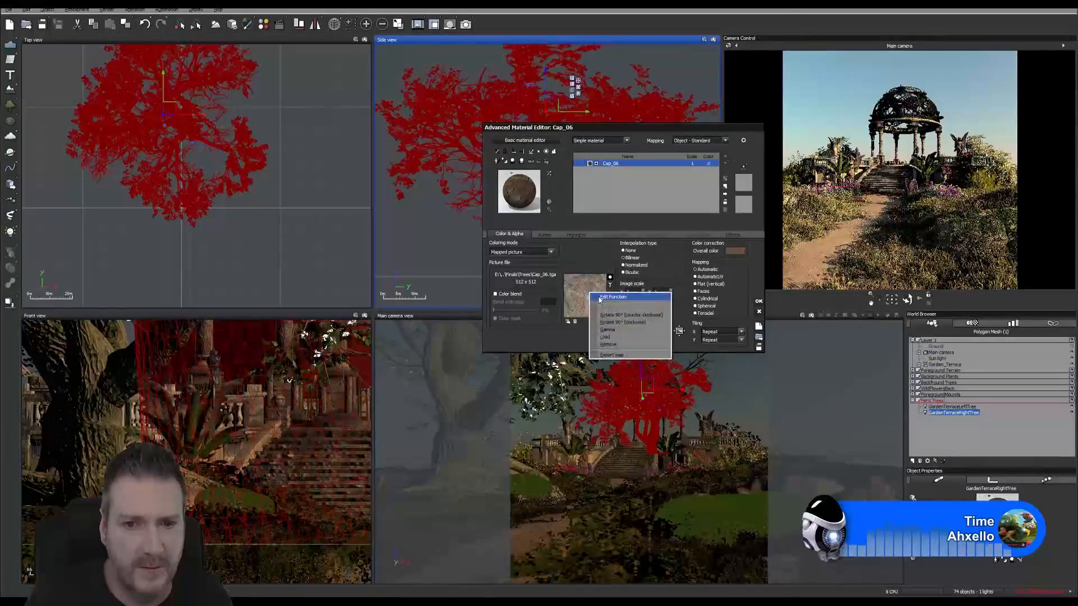
left_click(599, 298)
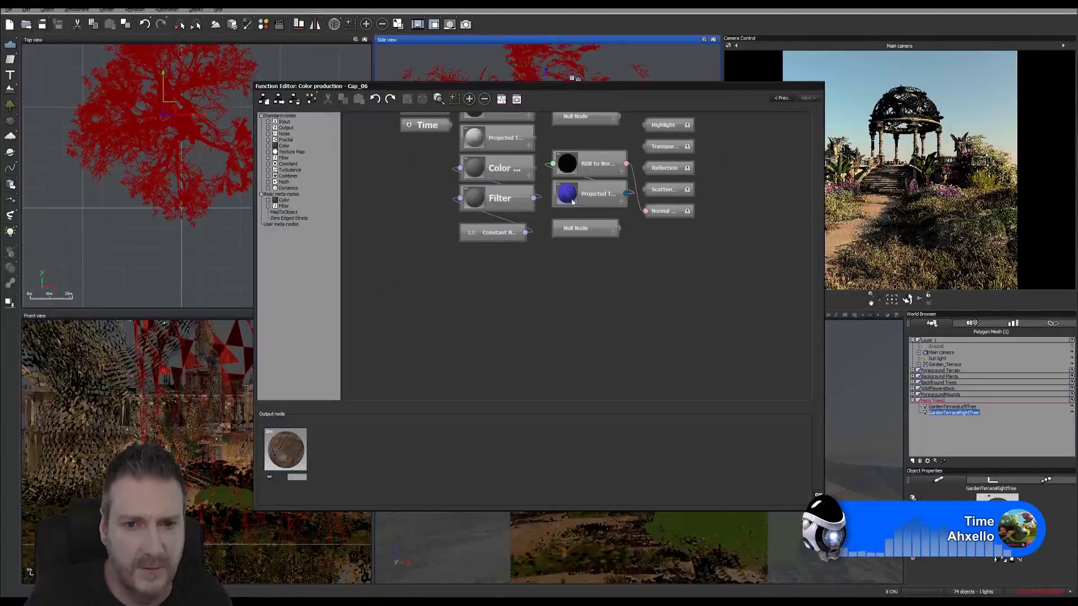
left_click(573, 202)
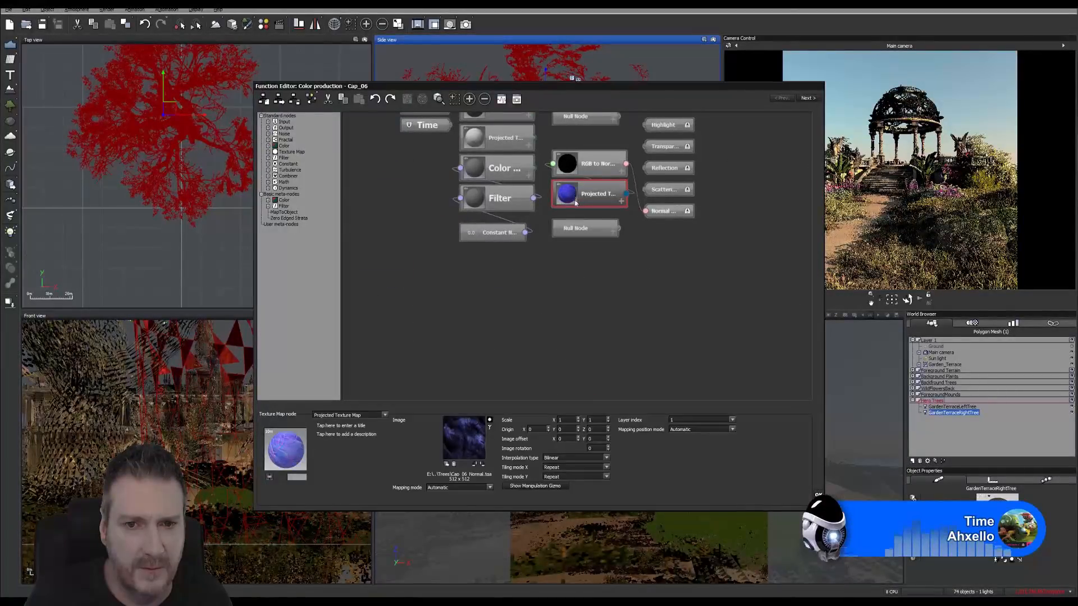
left_click(489, 427)
double_click(533, 302)
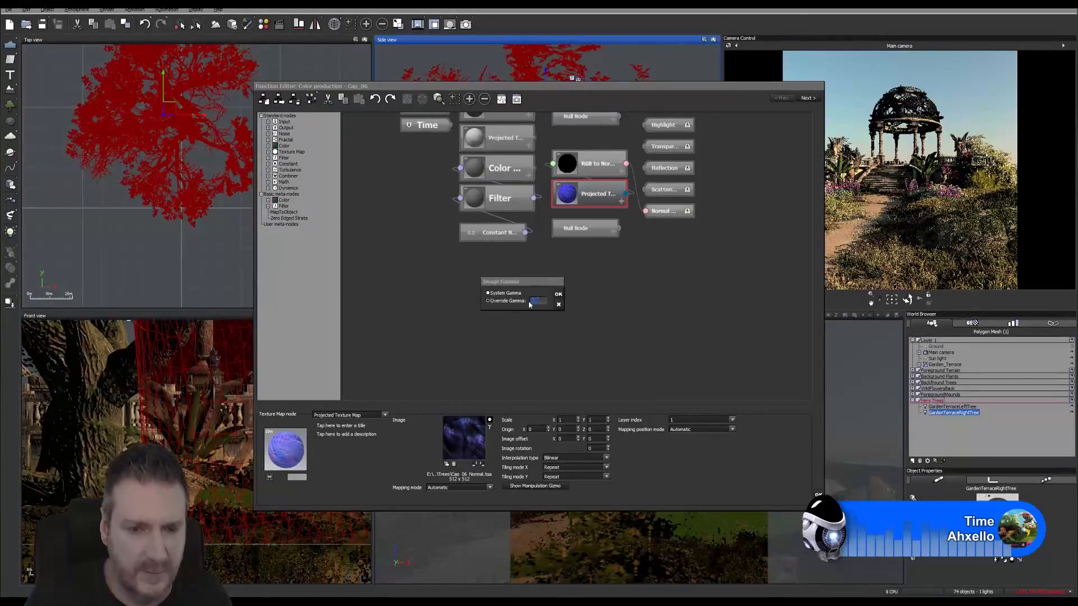
left_click(561, 294)
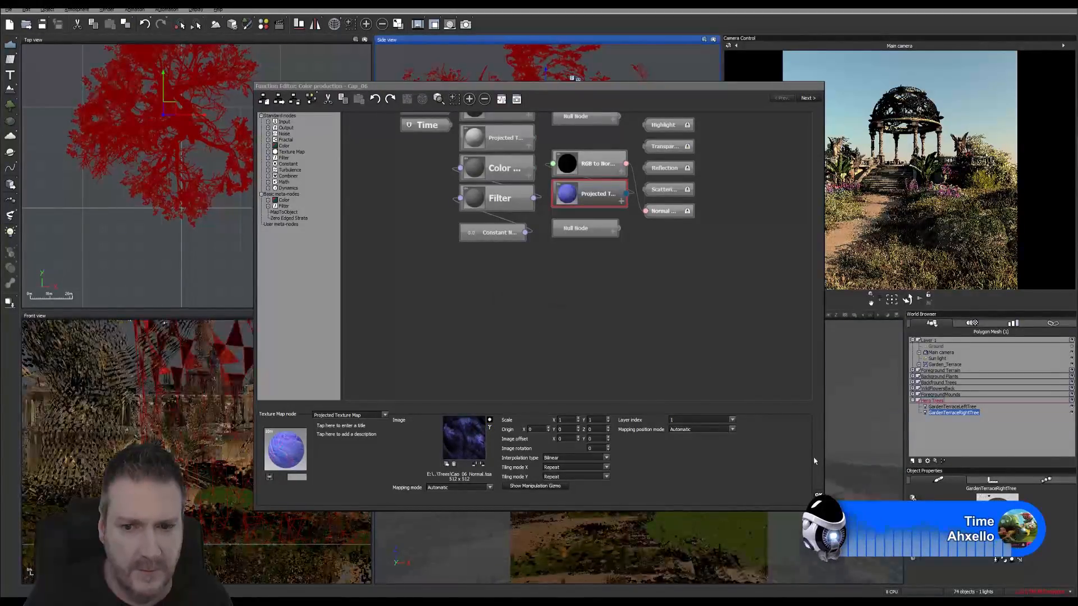
left_click(818, 495)
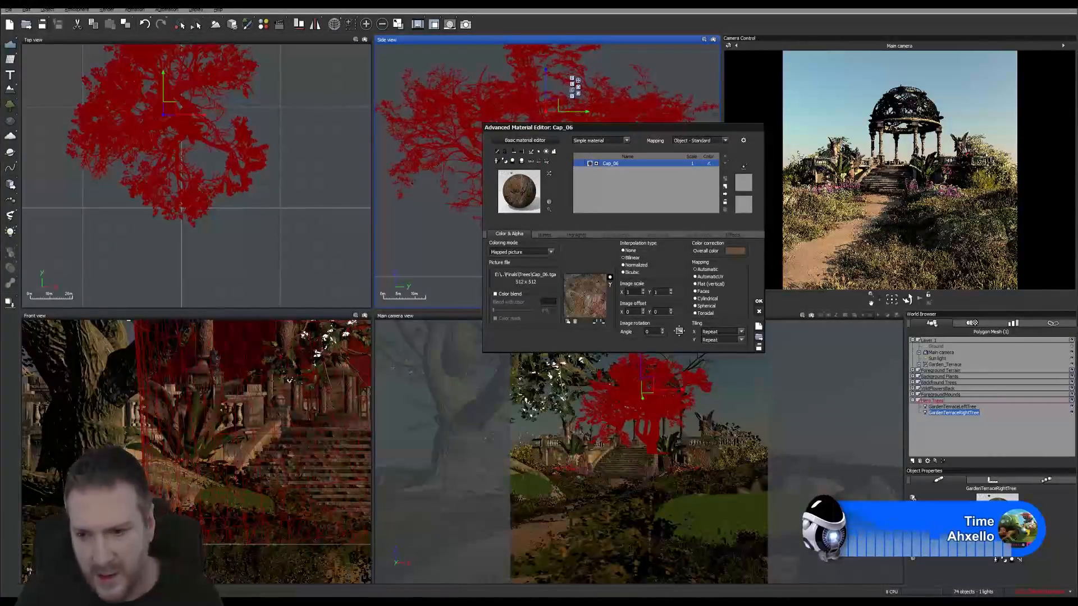
Switch to the BigLeafMapleLeaf_1 material and import BigLeafMapleLeaf_1_Normal.tga as its normal map.
left_click(1026, 543)
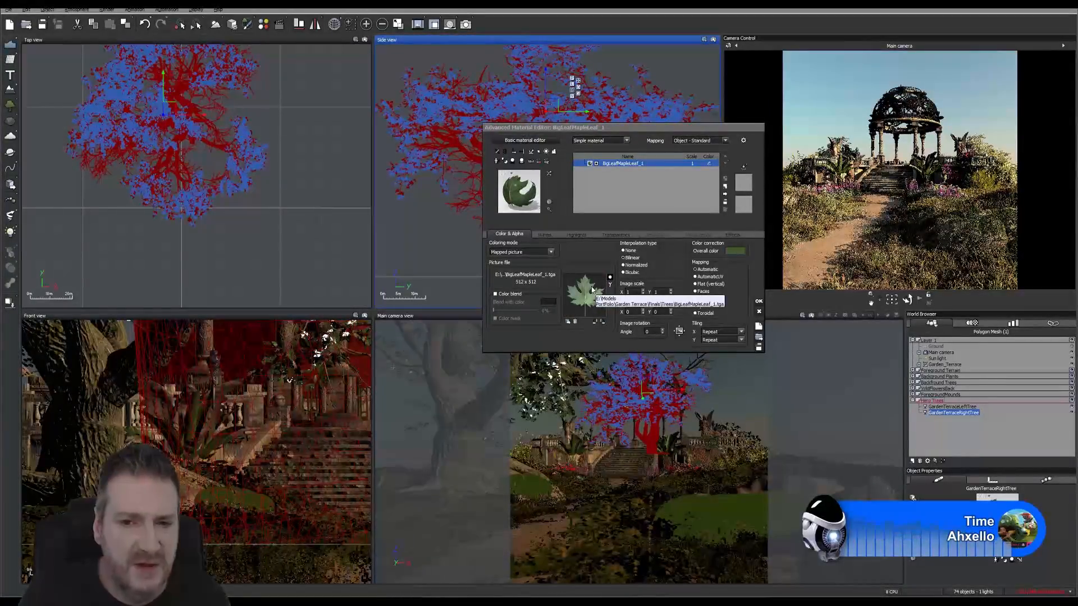
left_click(545, 234)
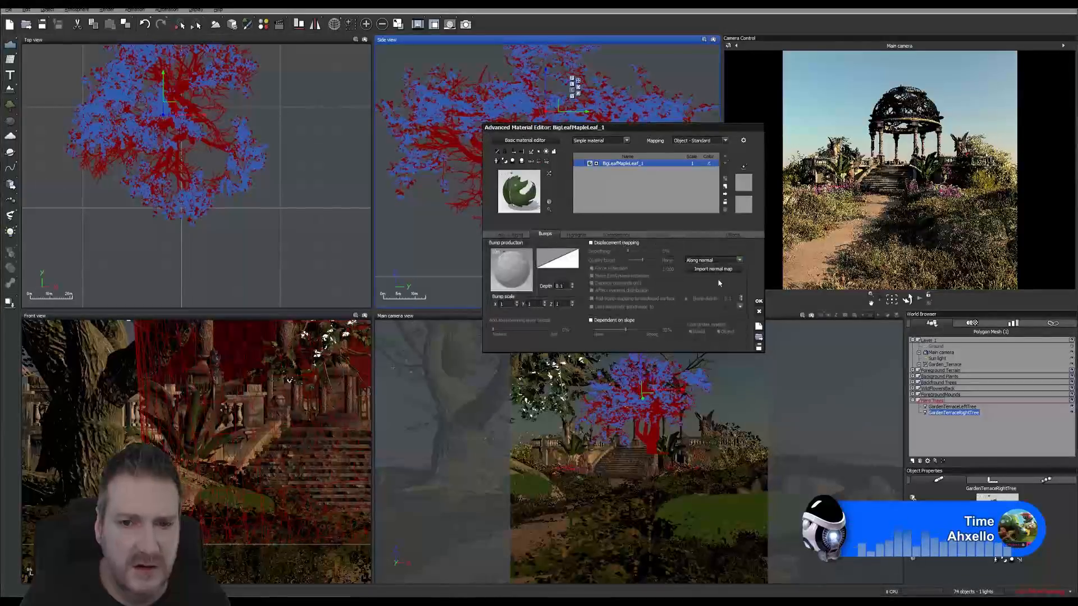
left_click(712, 270)
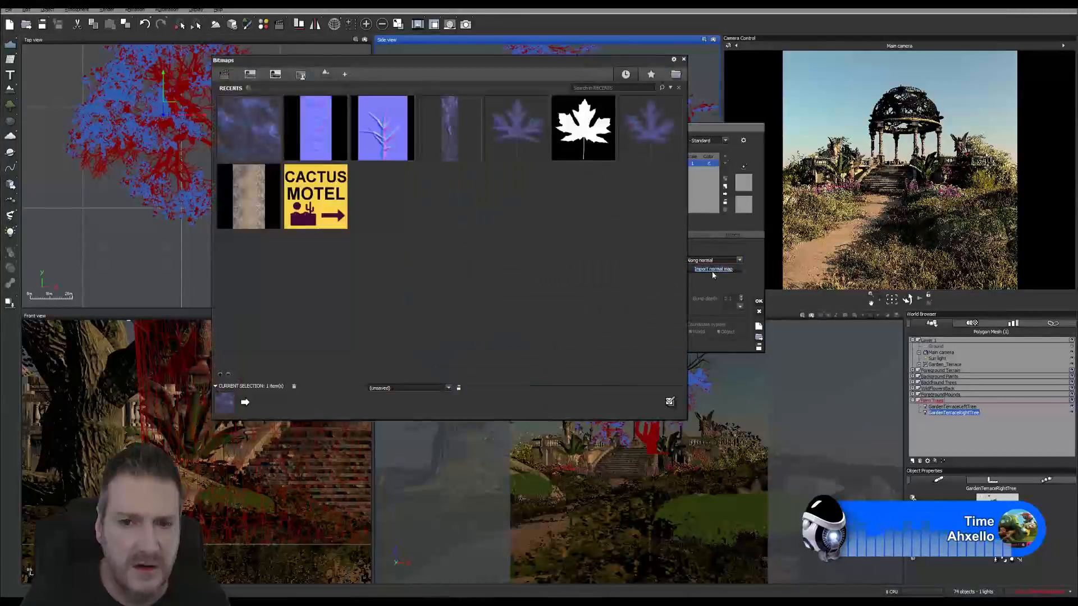
left_click(677, 76)
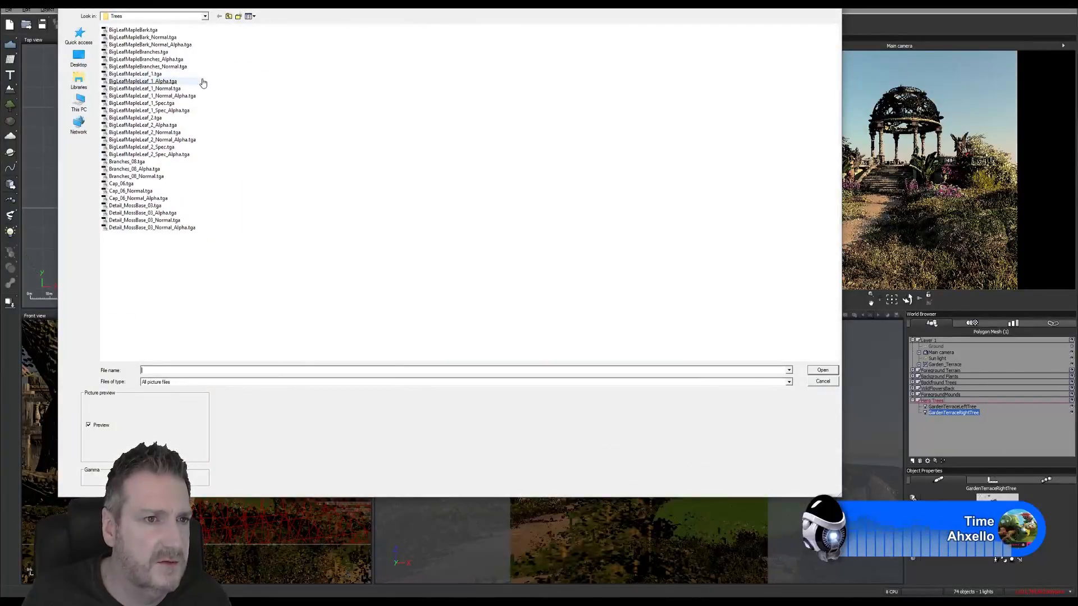
double_click(180, 93)
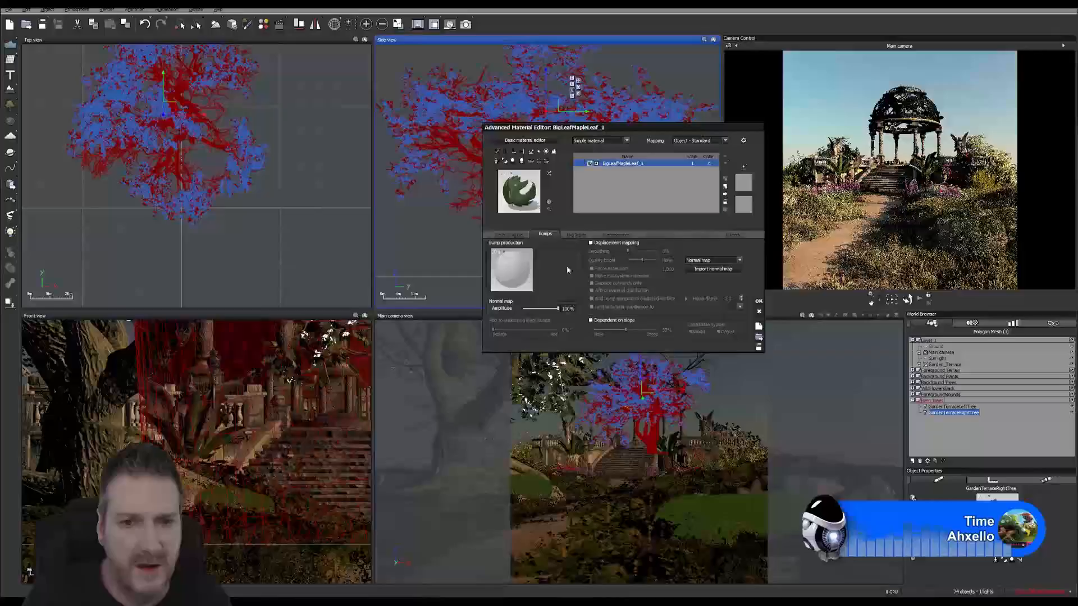
Override the image gamma with 1 on the normal map's Projected Texture Map node in the BigLeafMapleLeaf_1 function graph.
left_click(509, 234)
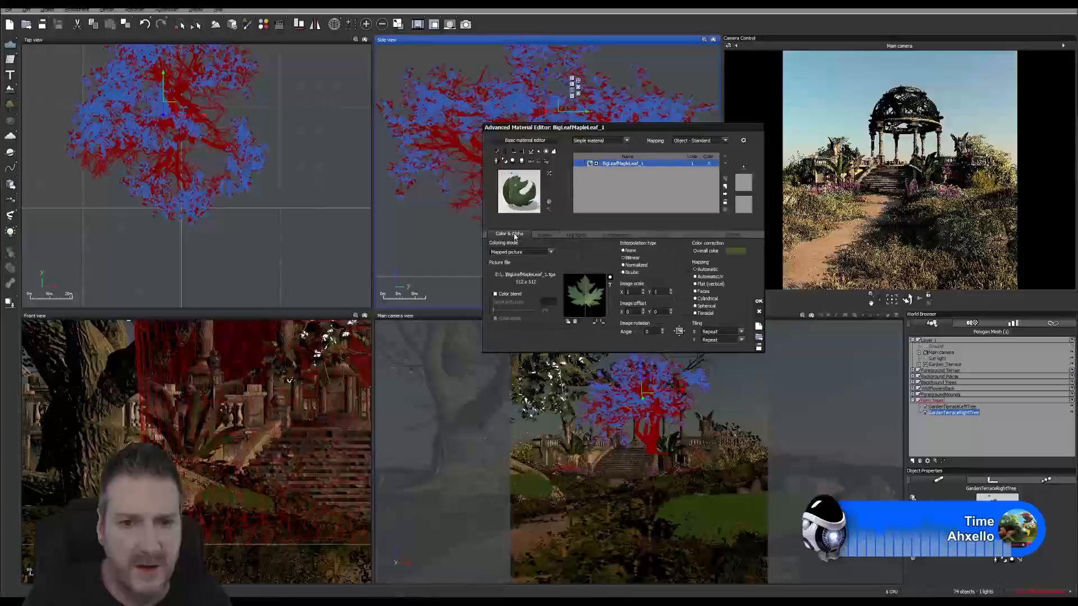
double_click(589, 300)
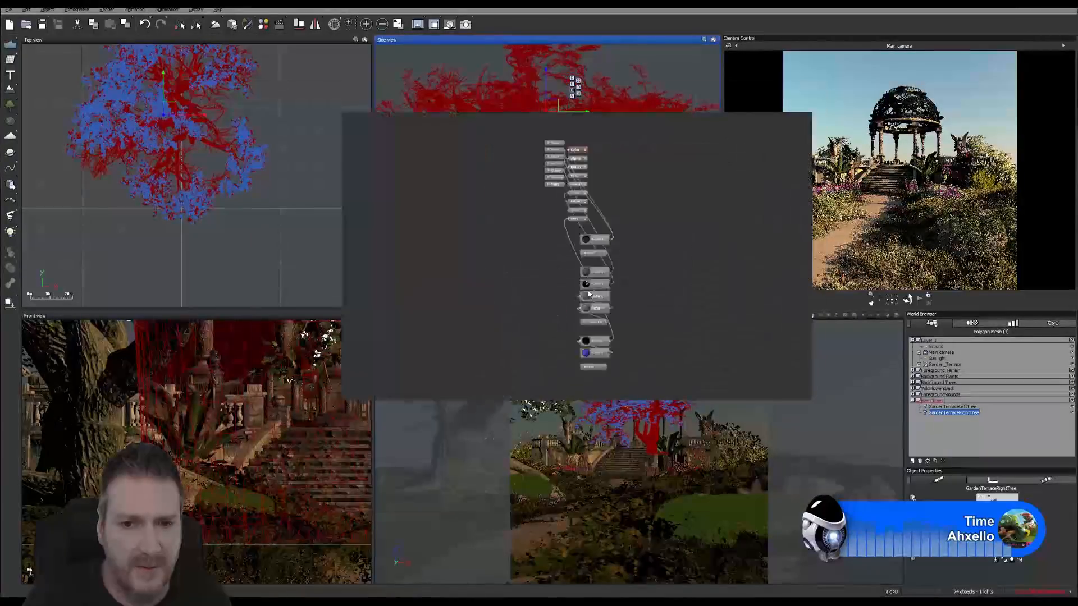
left_click(593, 354)
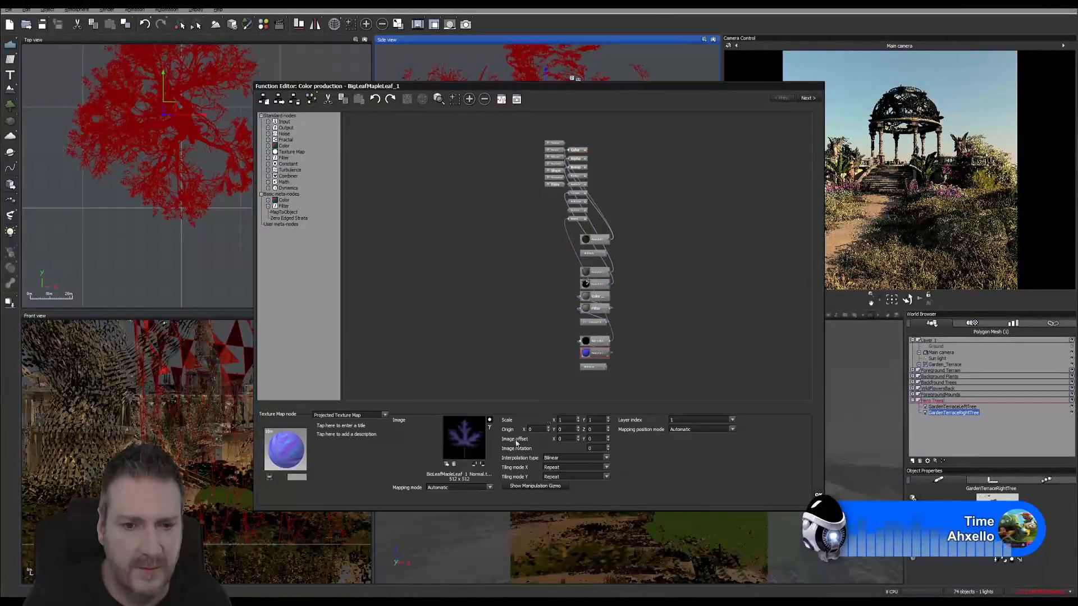
left_click(489, 427)
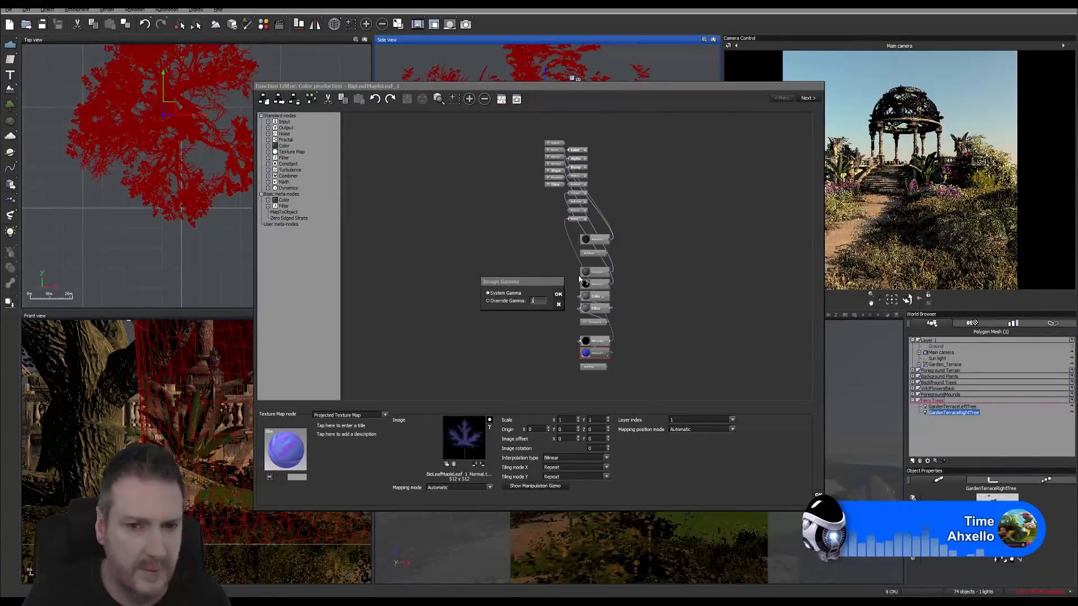
left_click(558, 294)
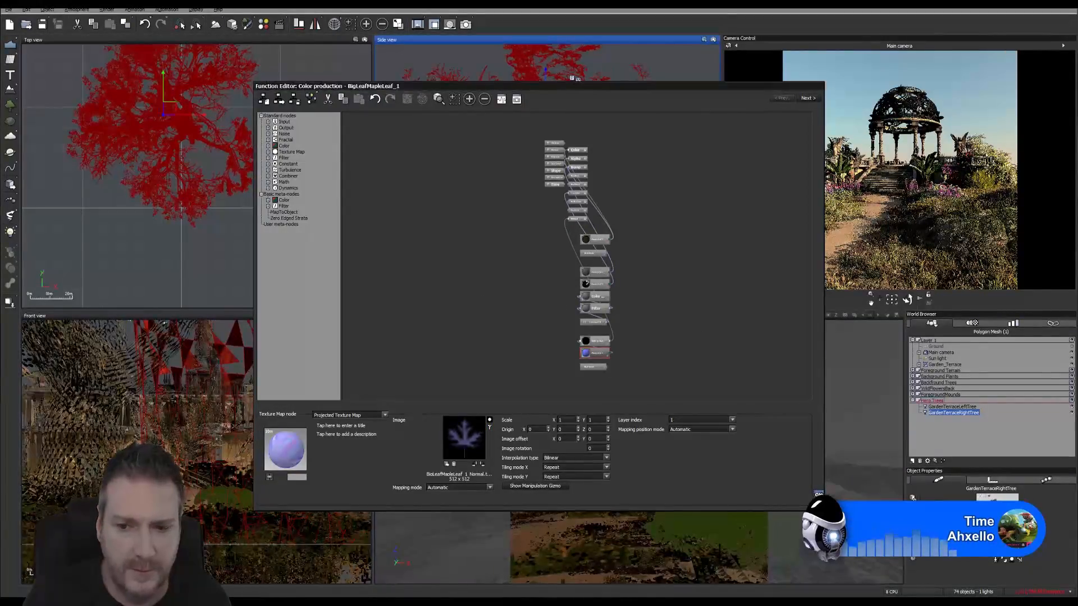
left_click(819, 493)
Switch to the BigLeafMapleLeaf_2 material and import BigLeafMapleLeaf_2_Normal.tga as its normal map.
left_click(1020, 544)
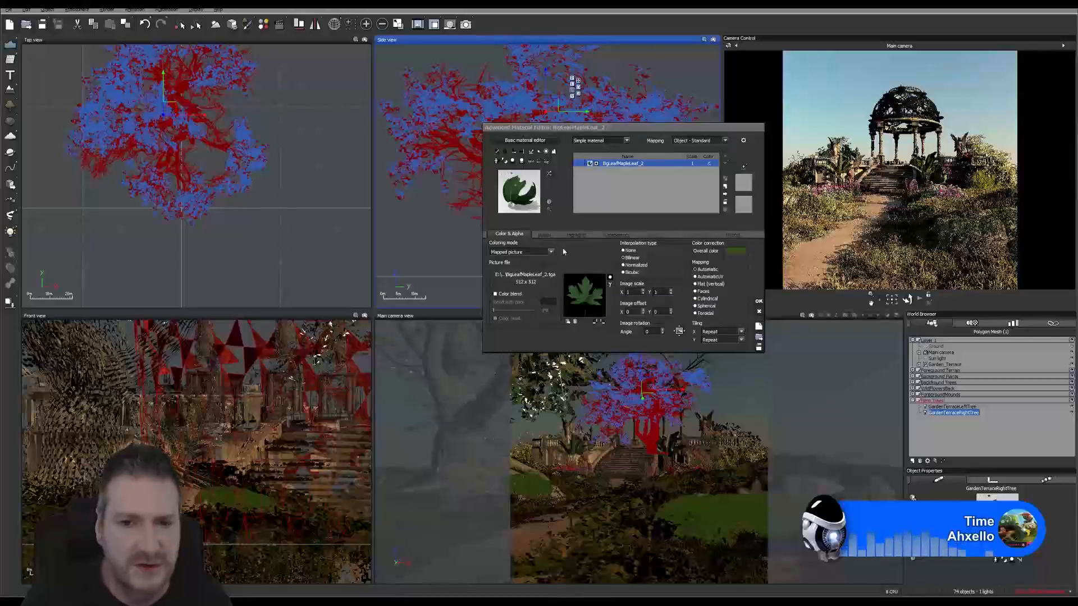
left_click(544, 234)
left_click(713, 269)
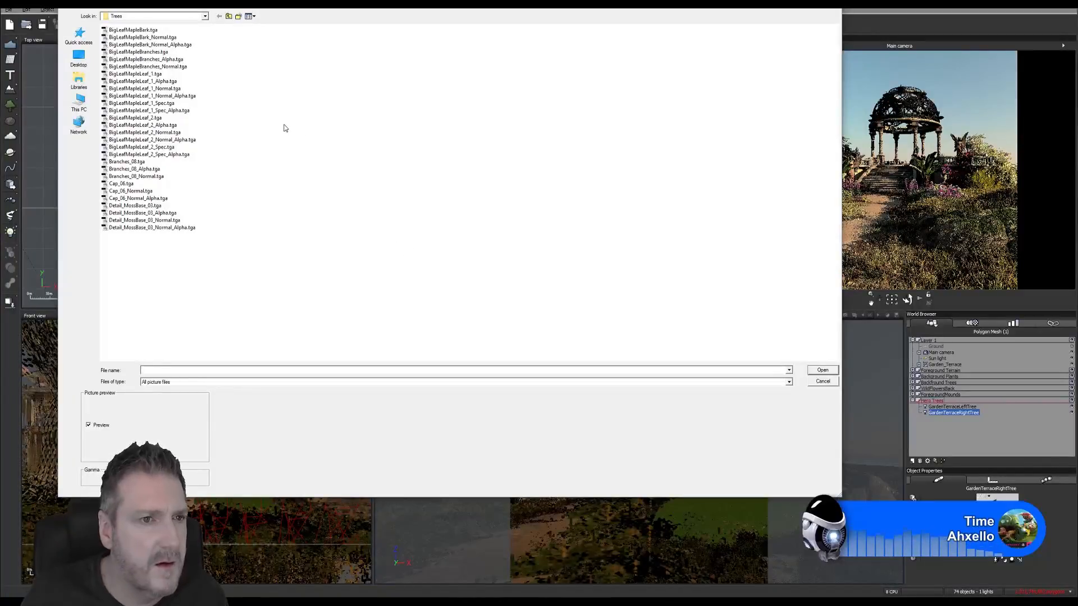
left_click(173, 133)
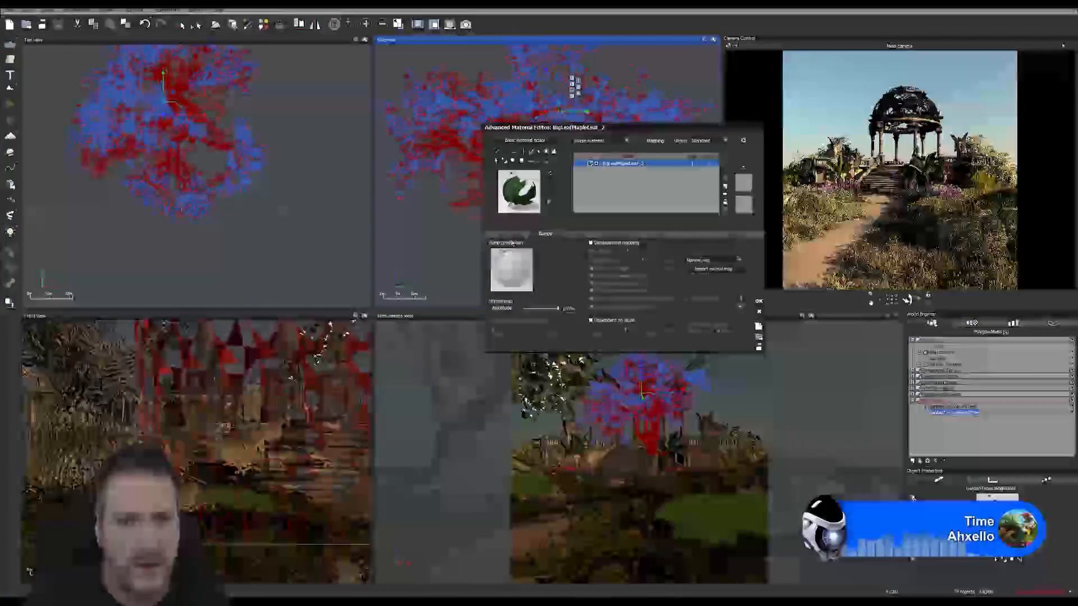
Override the image gamma with 1 on the normal map's Projected Texture Map node in the BigLeafMapleLeaf_2 function graph.
left_click(512, 236)
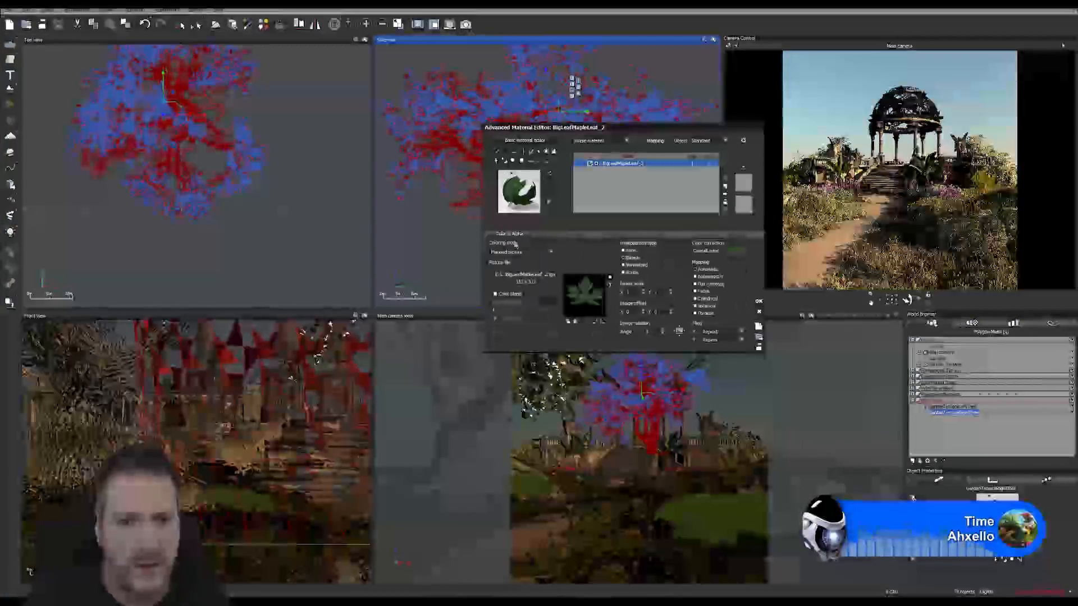
right_click(581, 292)
left_click(597, 301)
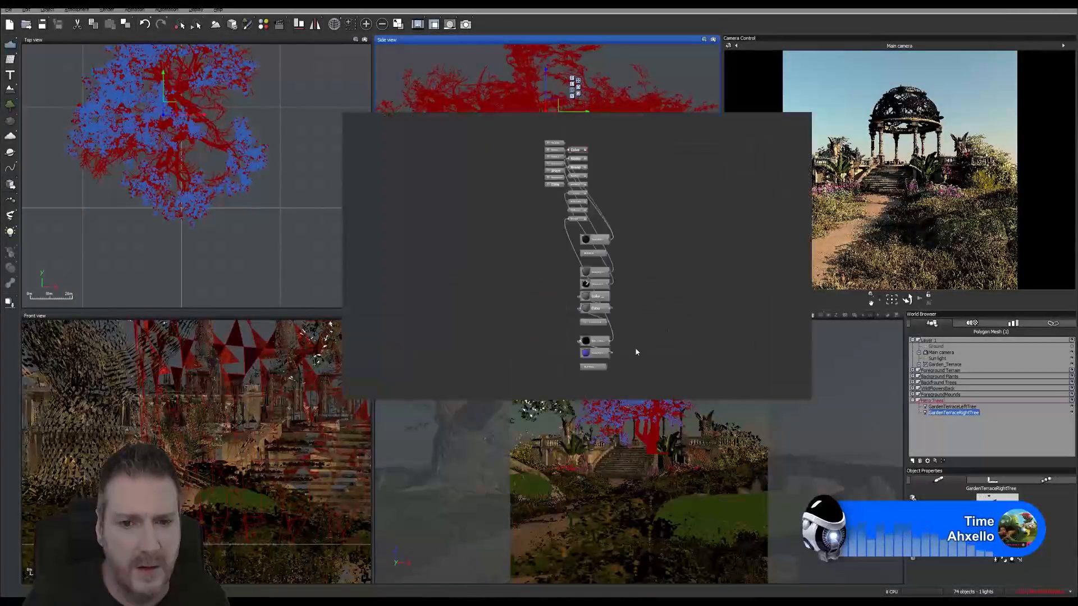
mouse_move(636, 351)
right_mouse_down()
mouse_move(657, 260)
mouse_move(624, 298)
right_mouse_up()
scroll(601, 294, "up", 2)
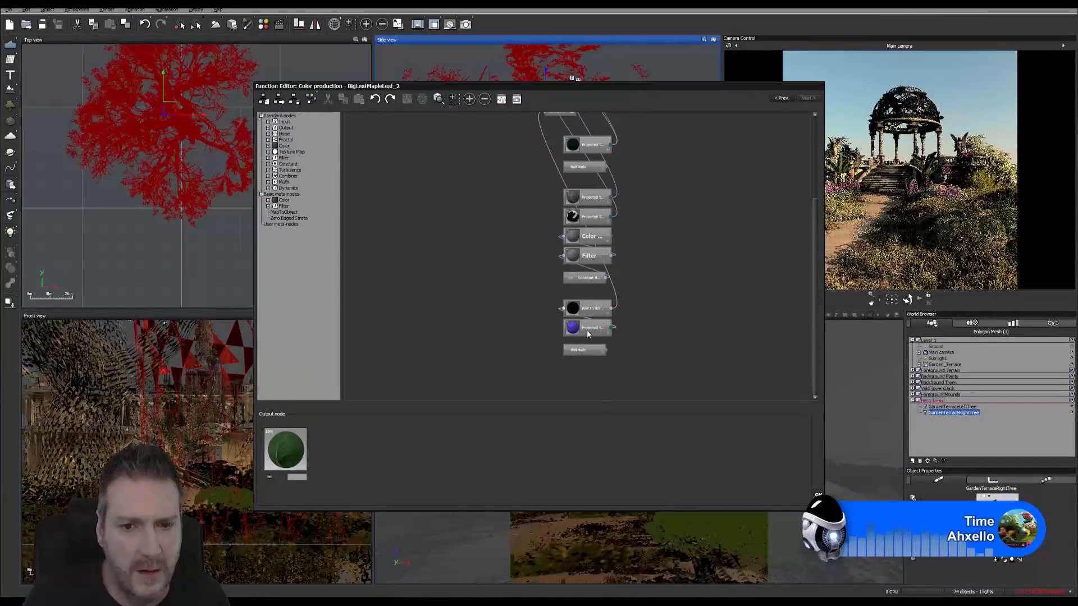
left_click(587, 331)
left_click(489, 427)
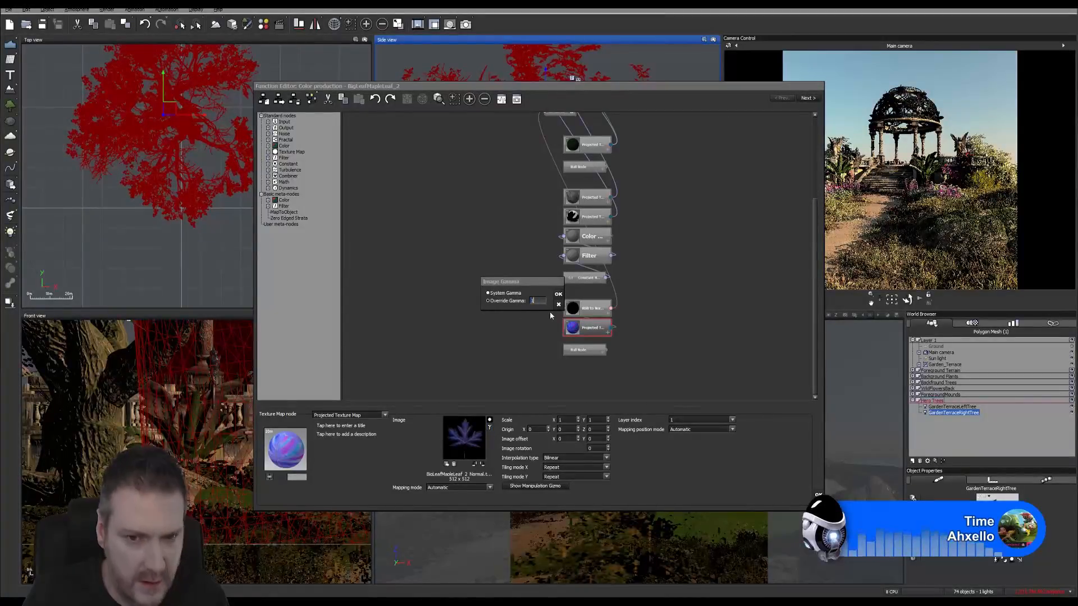
left_click(558, 295)
left_click(818, 495)
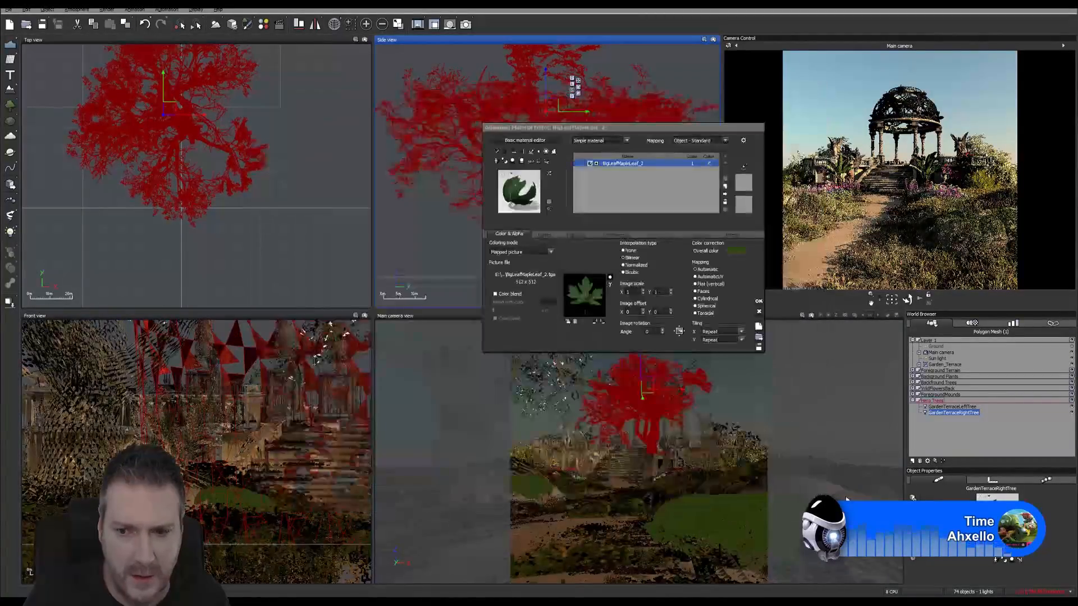
Switch to the BigLeafMapleBark material and import BigLeafMapleBark_Normal.tga as its normal map.
left_click(1011, 544)
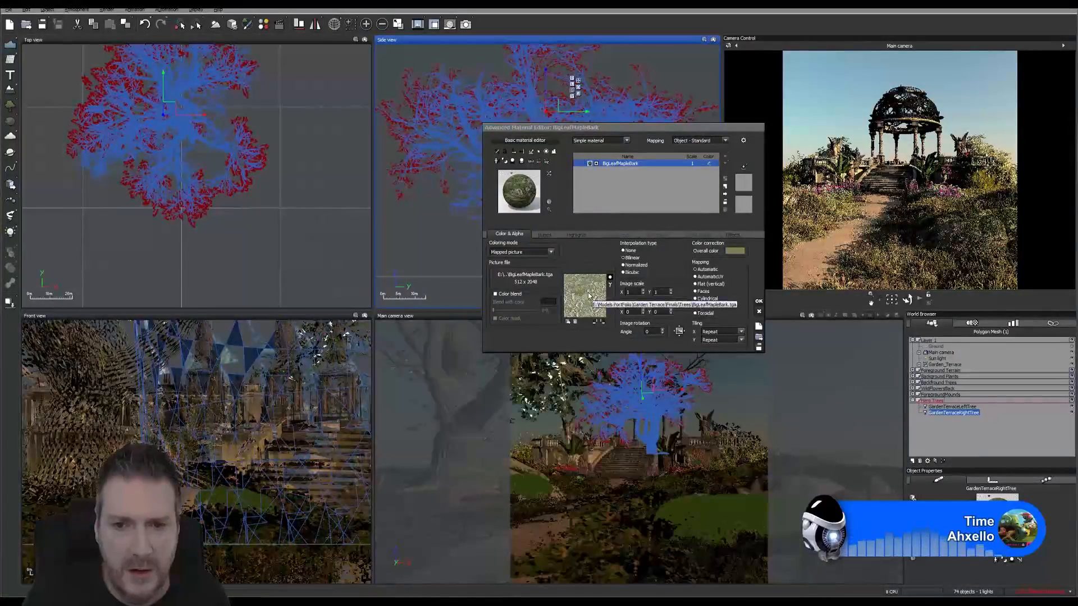
left_click(545, 234)
left_click(713, 269)
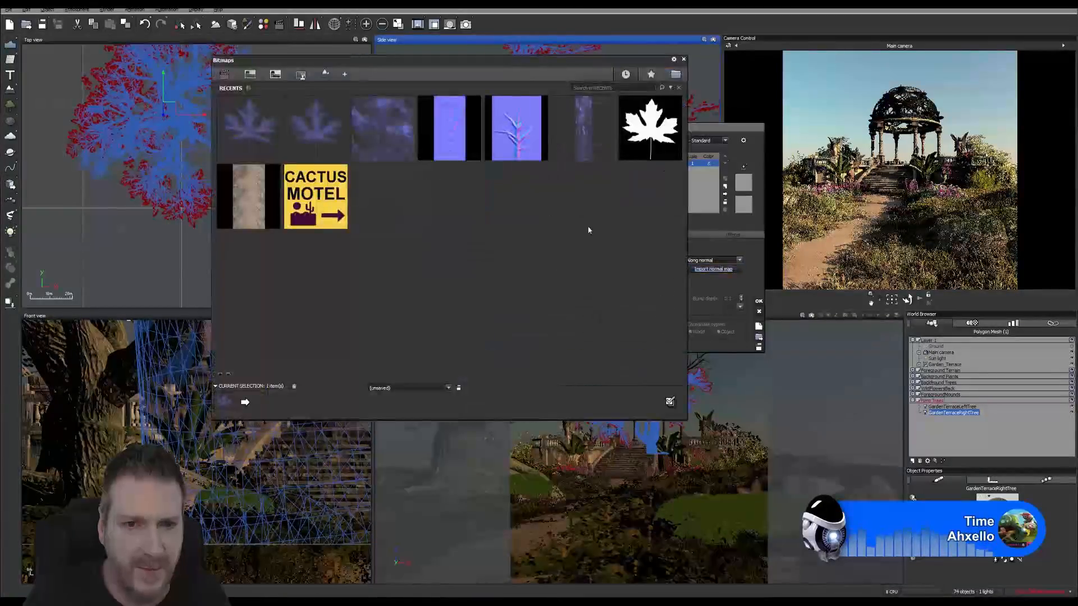
left_click(674, 74)
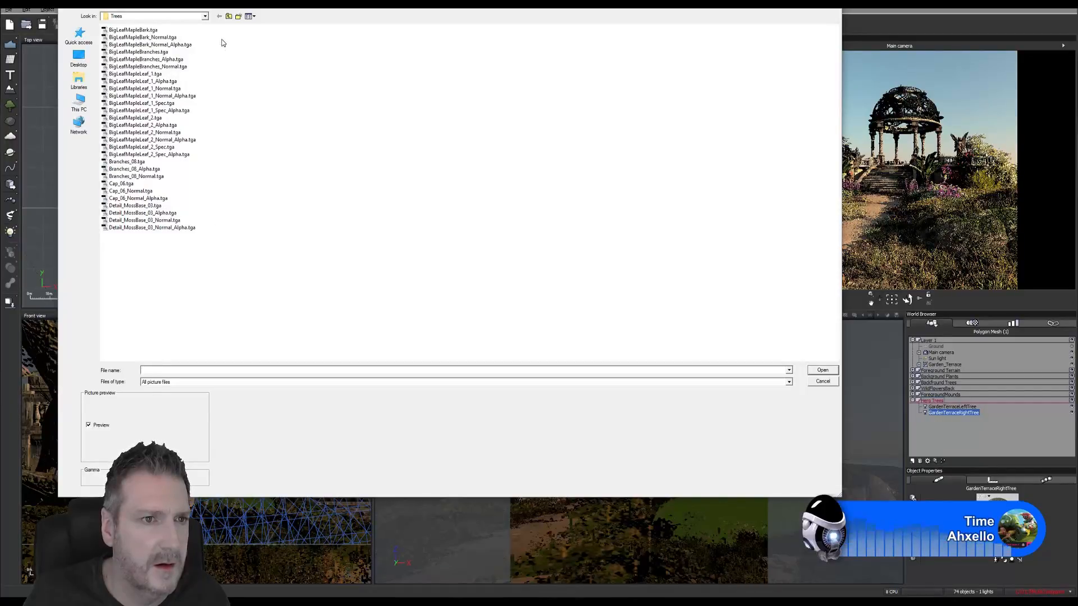
left_click(162, 37)
key("Return")
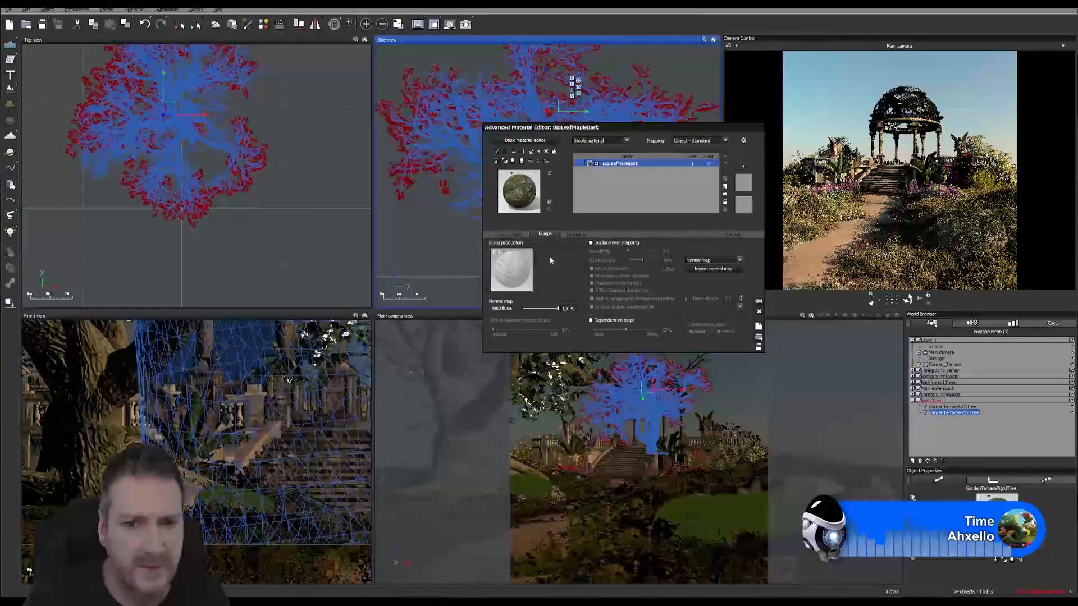
Override the image gamma with 1 on the normal map's Projected Texture Map node in the BigLeafMapleBark function graph and accept the material changes.
left_click(510, 233)
right_click(583, 292)
left_click(601, 299)
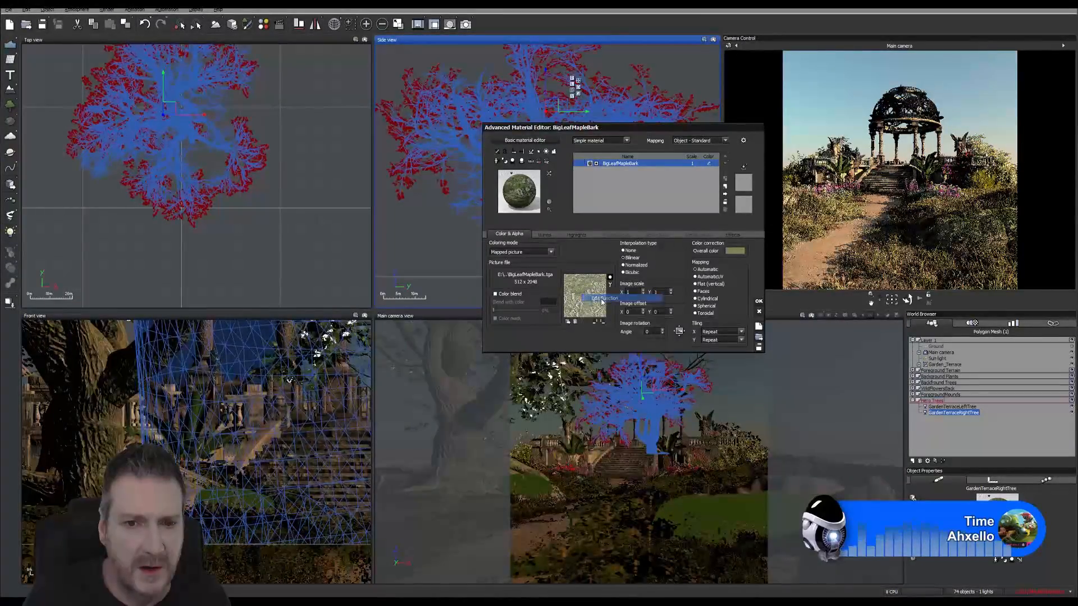
left_click(527, 394)
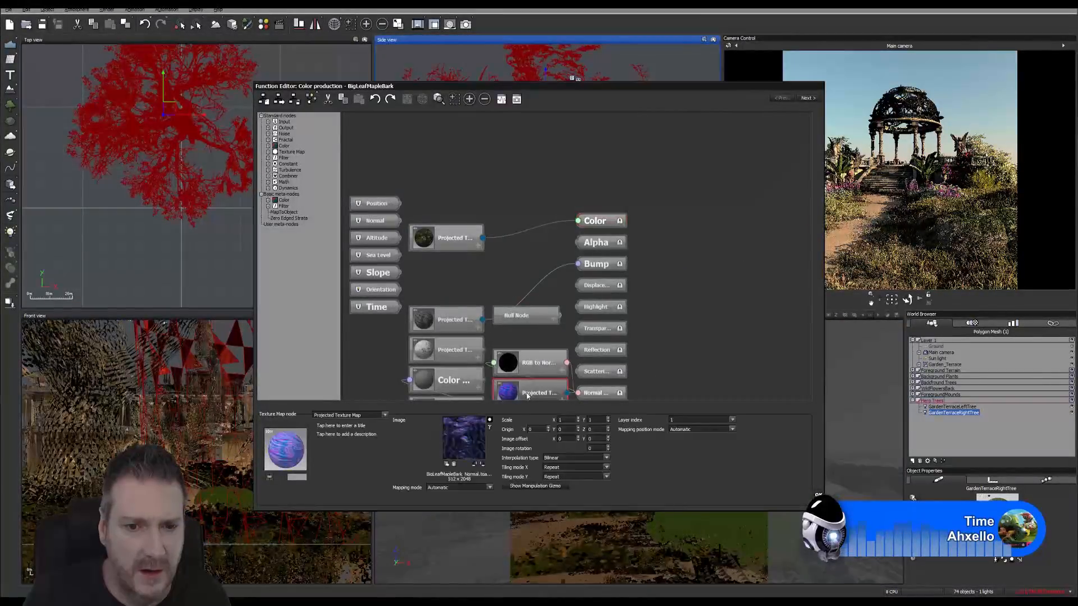
left_click(490, 429)
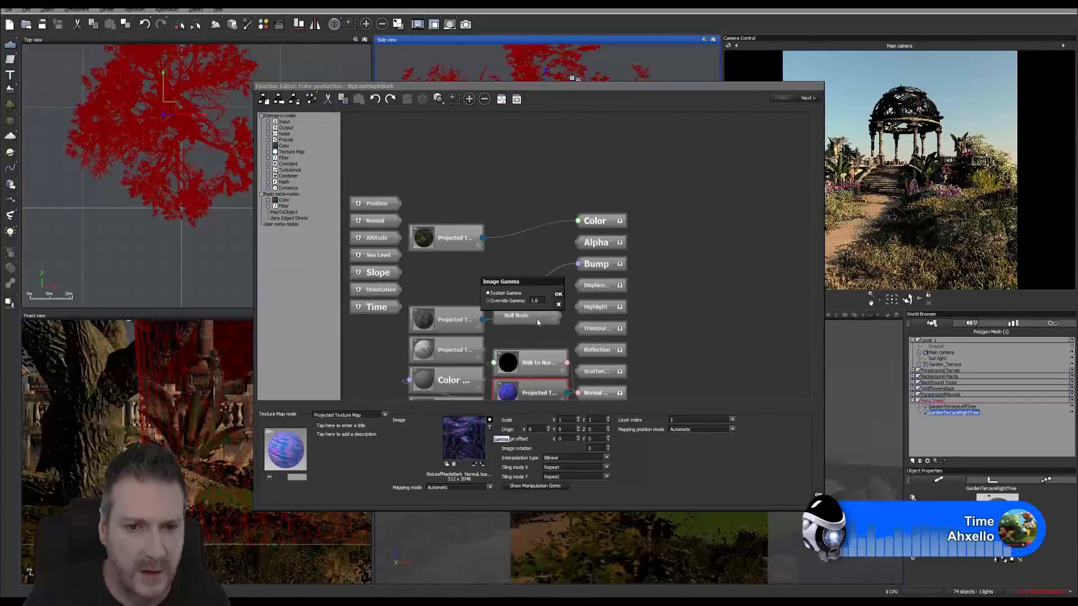
double_click(534, 301)
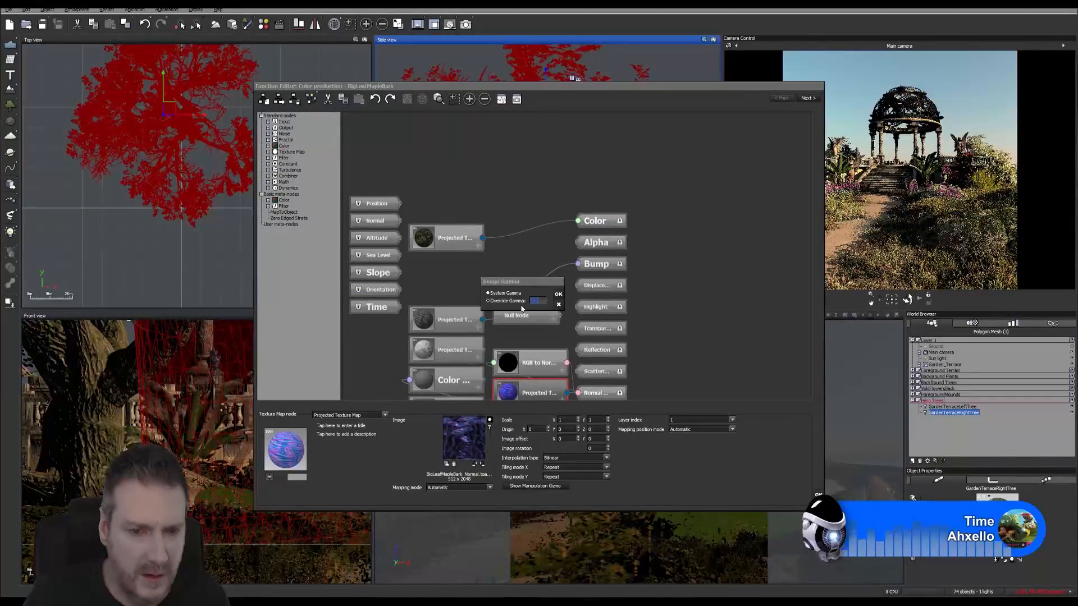
type("1")
left_click(558, 294)
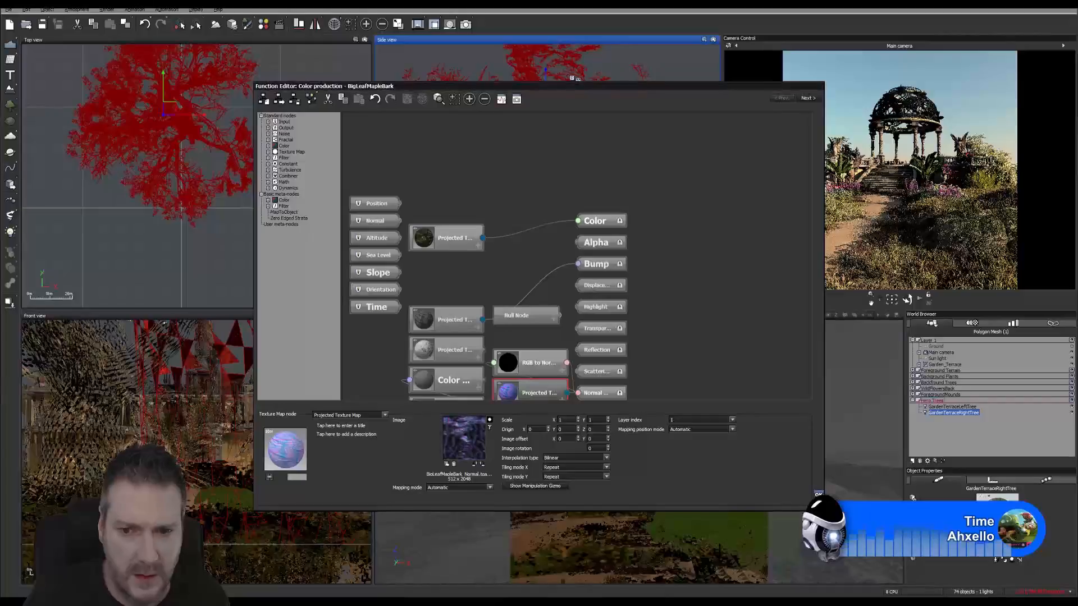
left_click(819, 494)
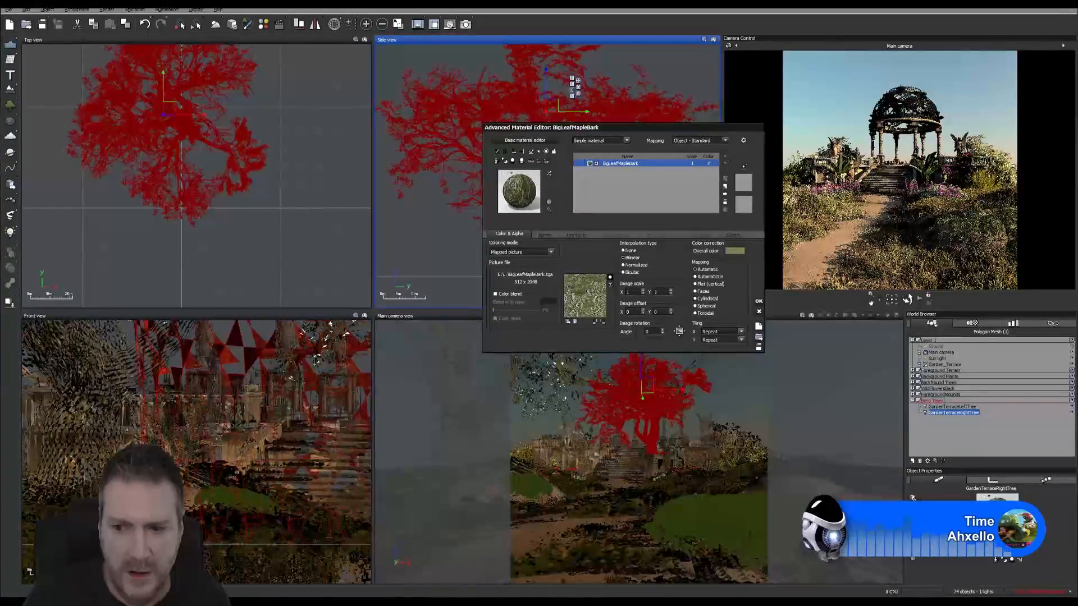
left_click(758, 301)
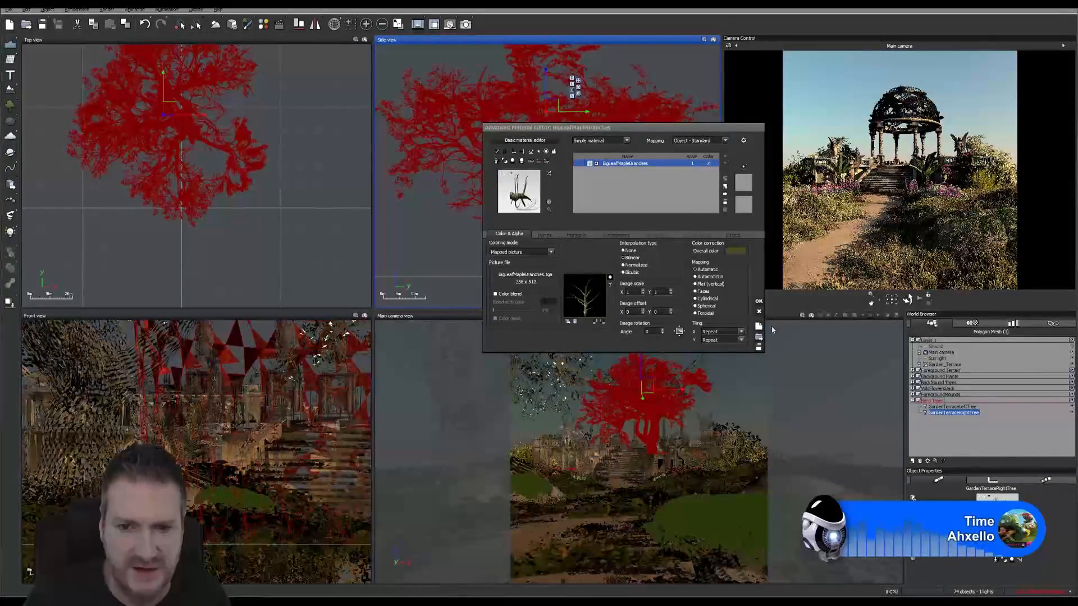
Close the material editor keeping the changes, and move GardenTerraceRightTree beside the terrain in the top view.
left_click(758, 302)
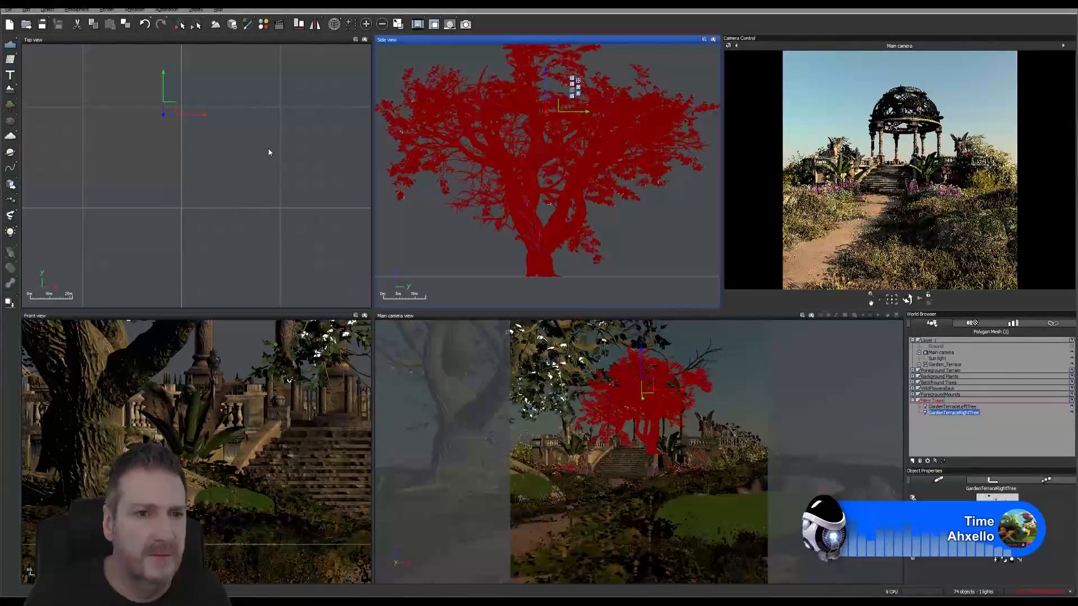
left_click(290, 99)
scroll(306, 127, "down", 5)
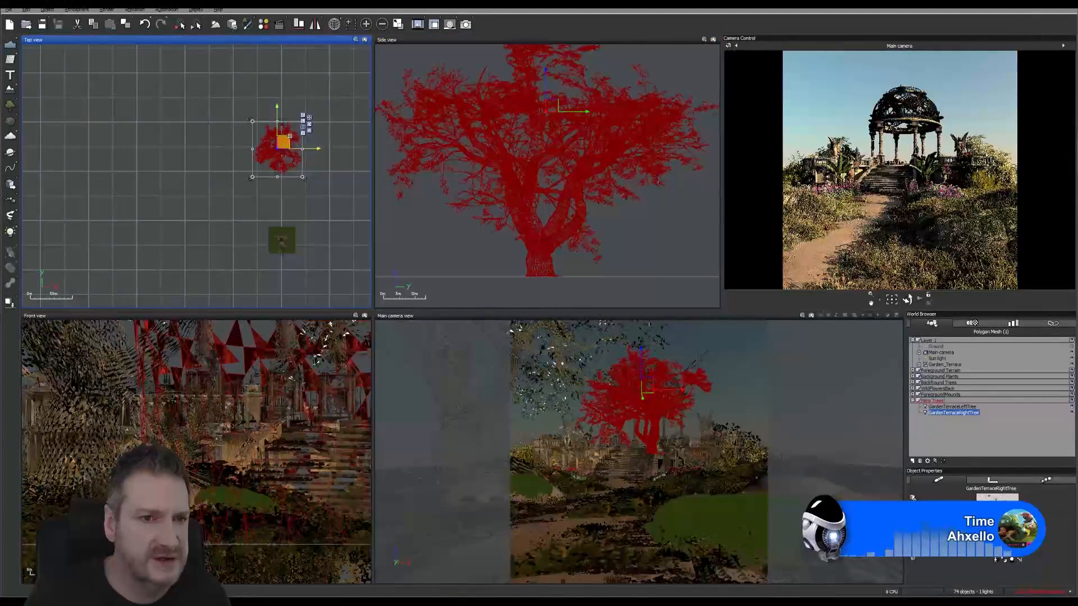
left_click_drag(295, 142, 260, 228)
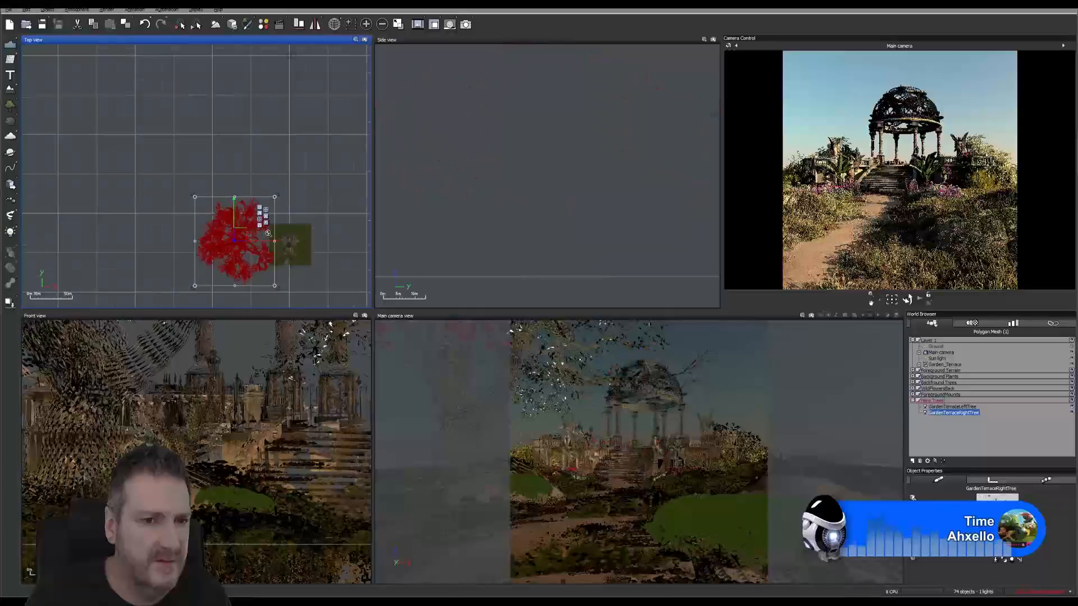
scroll(216, 237, "up", 5)
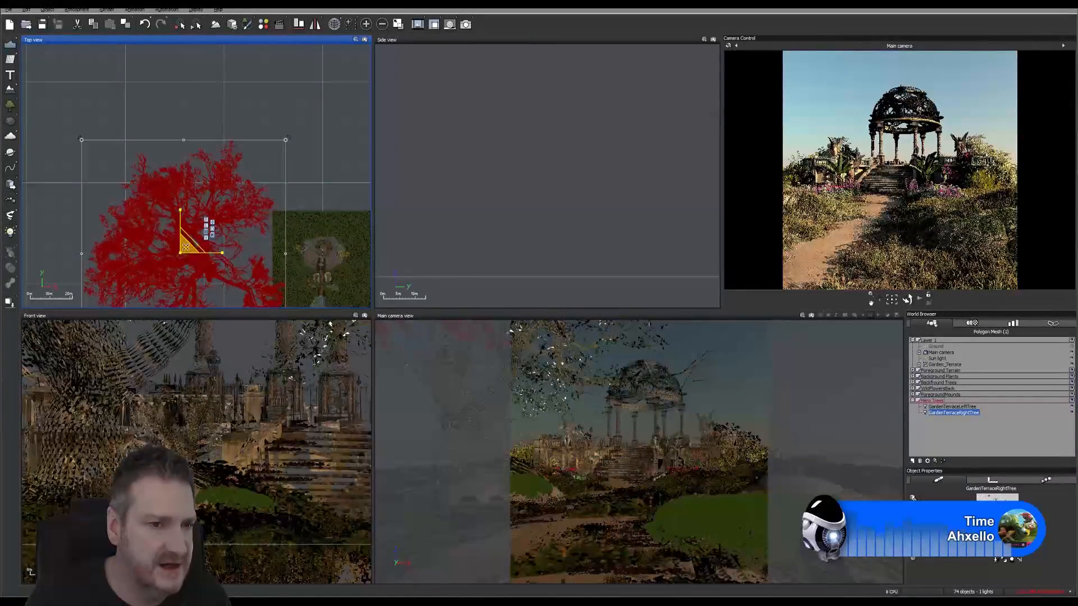
Scale the right tree down uniformly to about a quarter of the terrain's width.
left_click_drag(185, 247, 180, 381)
right_click_drag(228, 221, 206, 186)
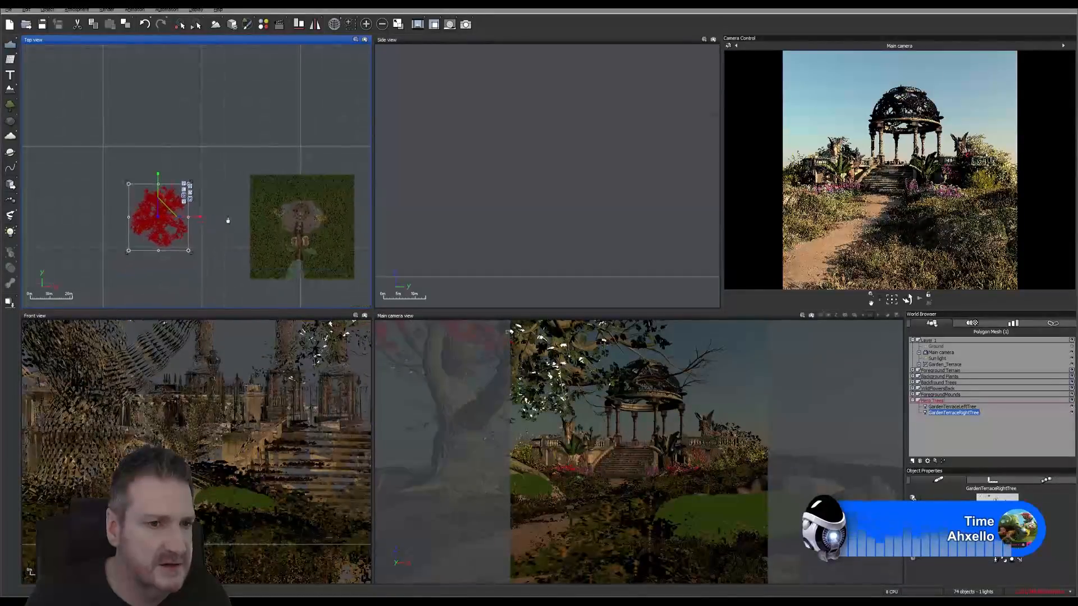
scroll(216, 239, "up", 3)
right_click_drag(207, 230, 190, 220)
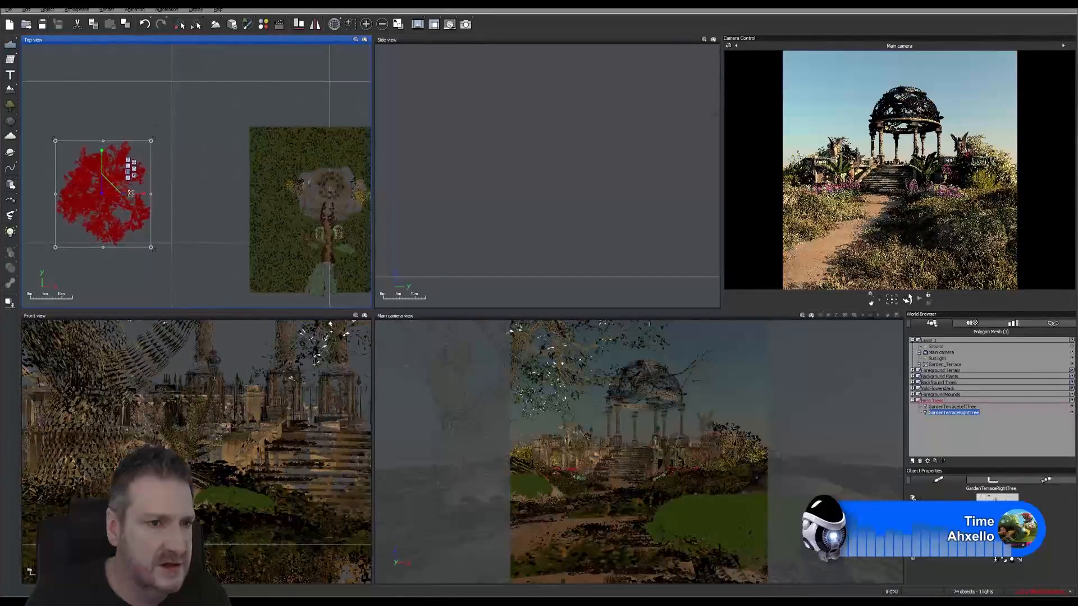
left_click_drag(110, 184, 121, 256)
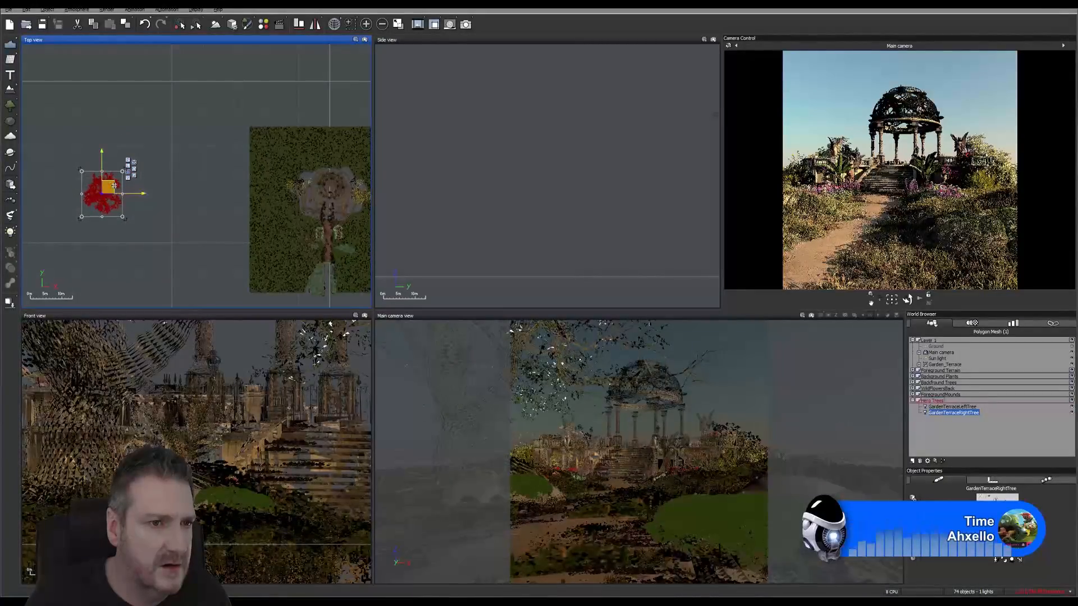
Move the scaled tree onto the edge of the planted terrain in the top view.
left_click_drag(116, 189, 275, 222)
scroll(275, 222, "up", 4)
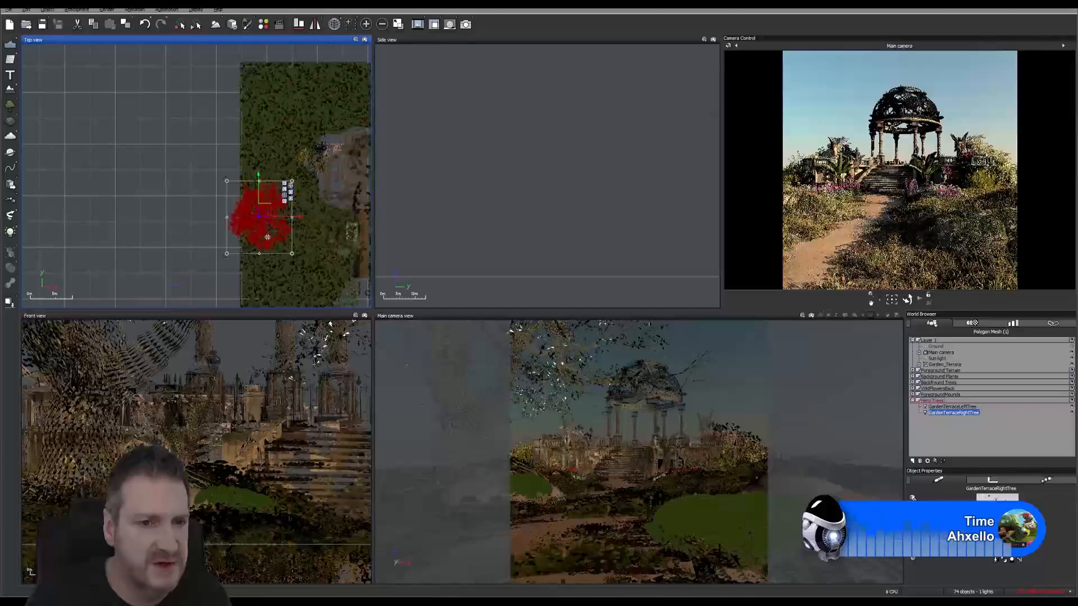
right_click_drag(241, 119, 126, 104)
right_click_drag(220, 125, 155, 83)
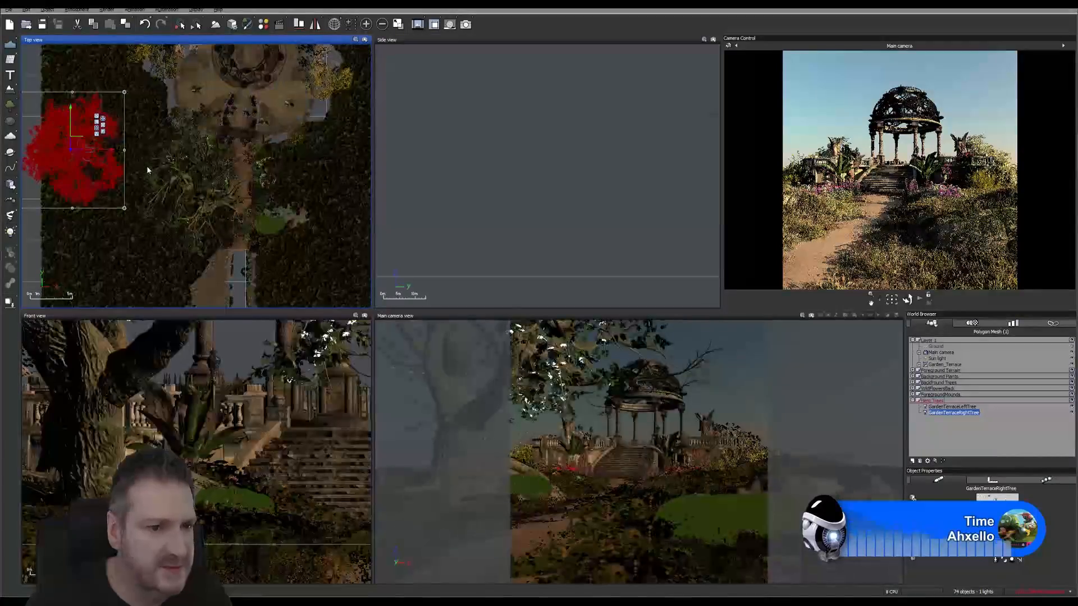
Lower the floating tree to ground level in the side view.
scroll(612, 215, "down", 5)
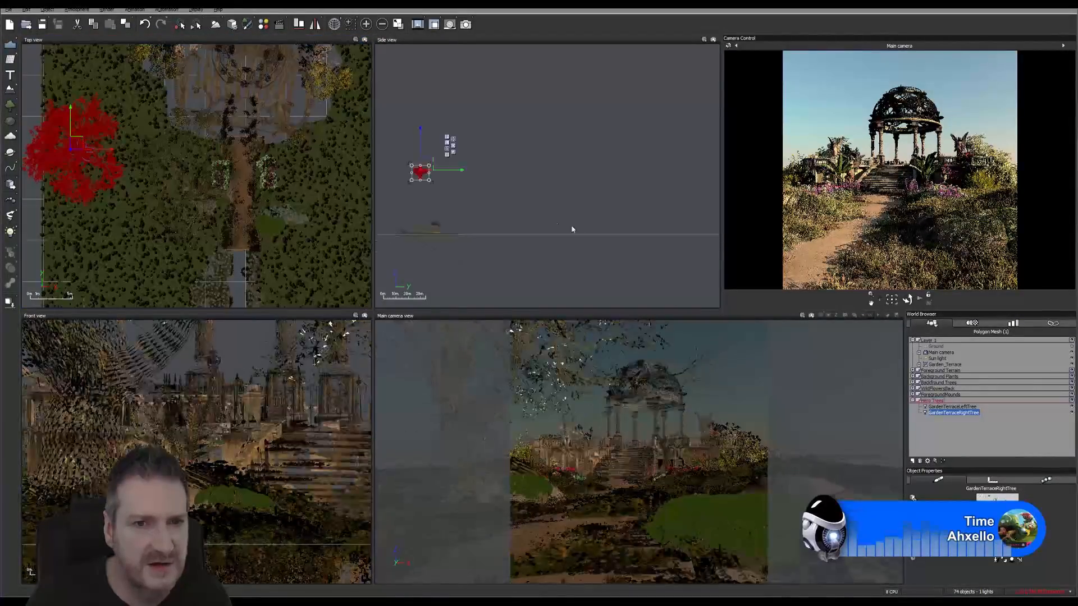
right_click_drag(527, 206, 625, 214)
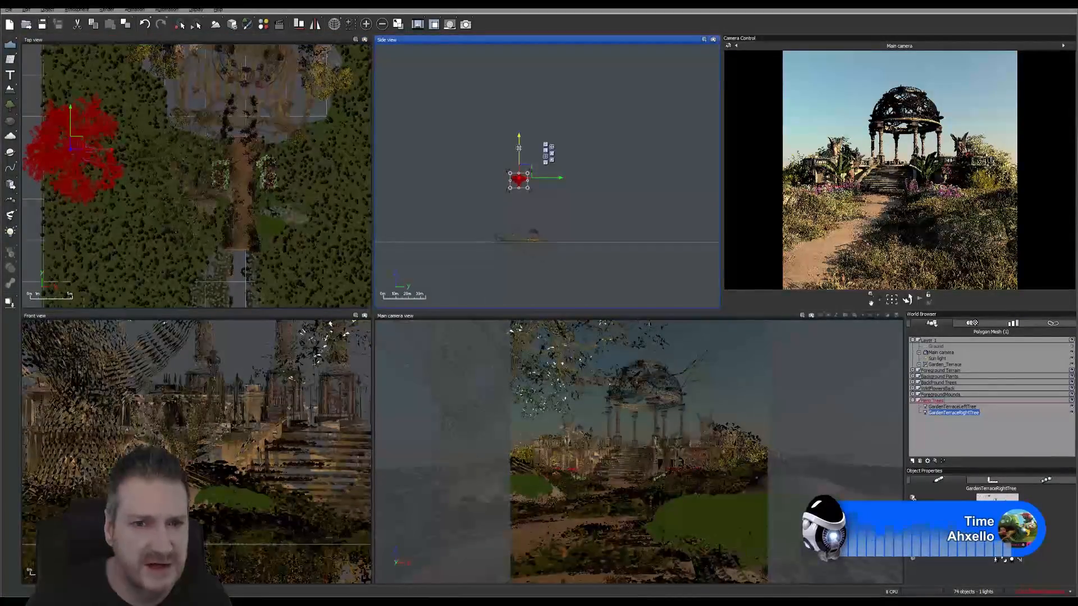
left_click_drag(518, 178, 518, 235)
scroll(527, 248, "up", 5)
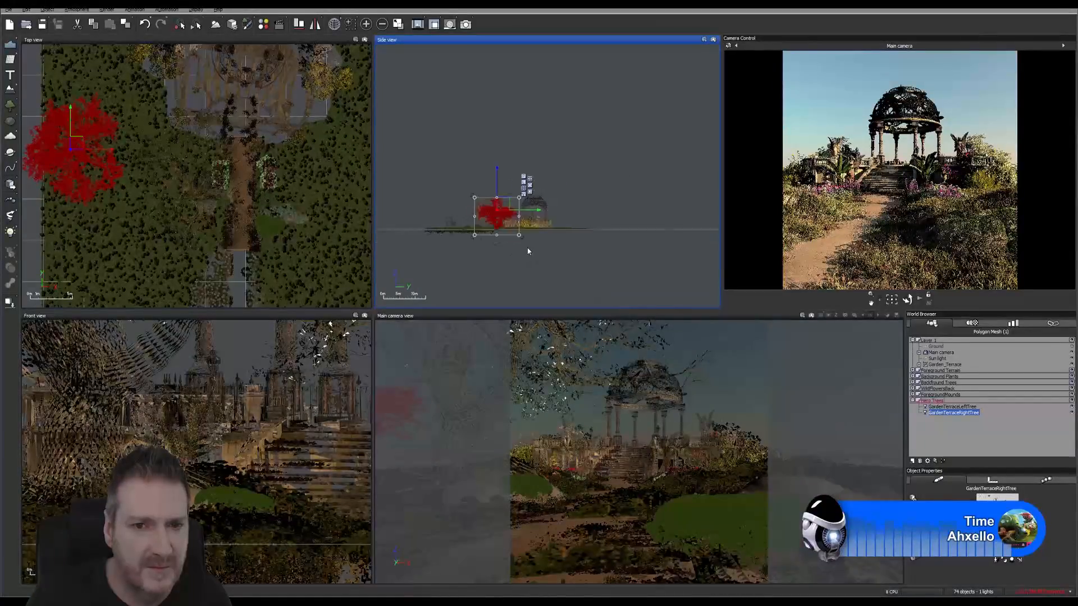
scroll(483, 231, "up", 4)
Enlarge the tree uniformly until it rises above the gazebo and adjust its height so the trunk base meets the ground.
right_click_drag(518, 265, 551, 284)
left_click_drag(506, 158, 506, 126)
left_click(536, 144)
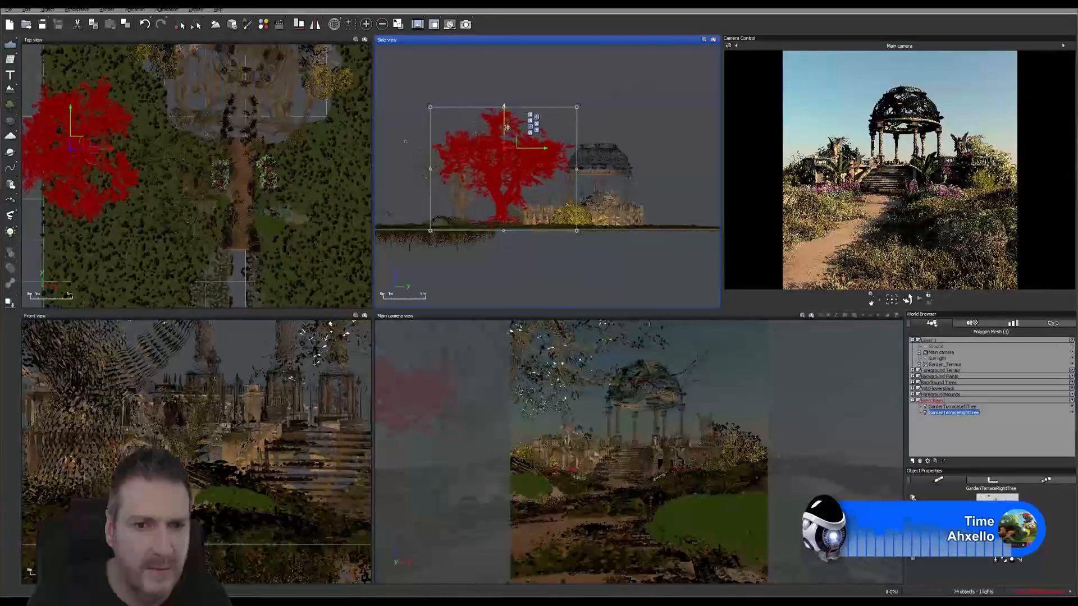
left_click(536, 132)
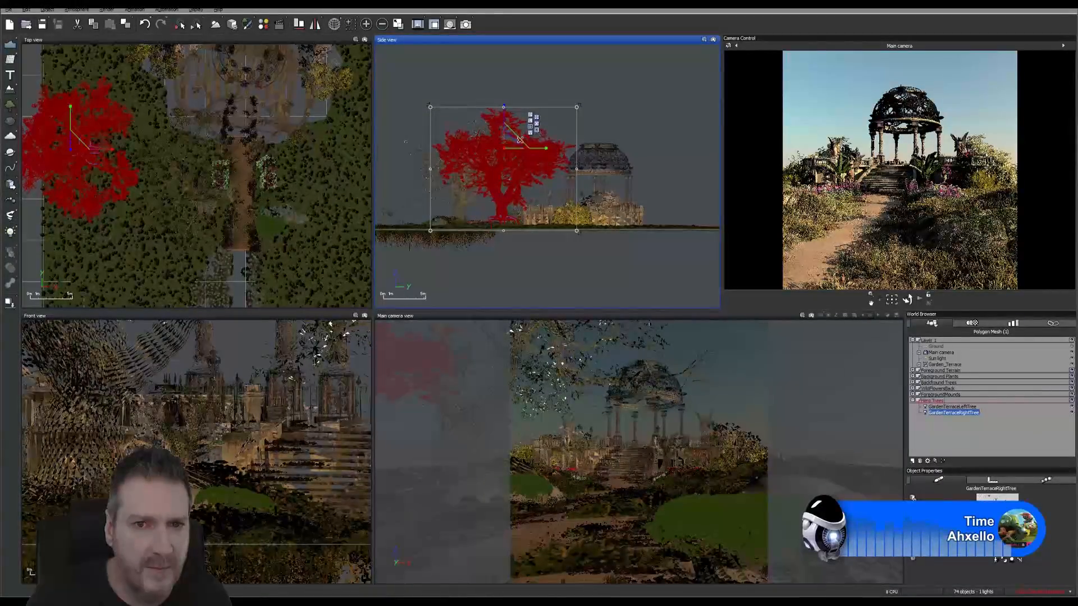
left_click_drag(512, 136, 509, 126)
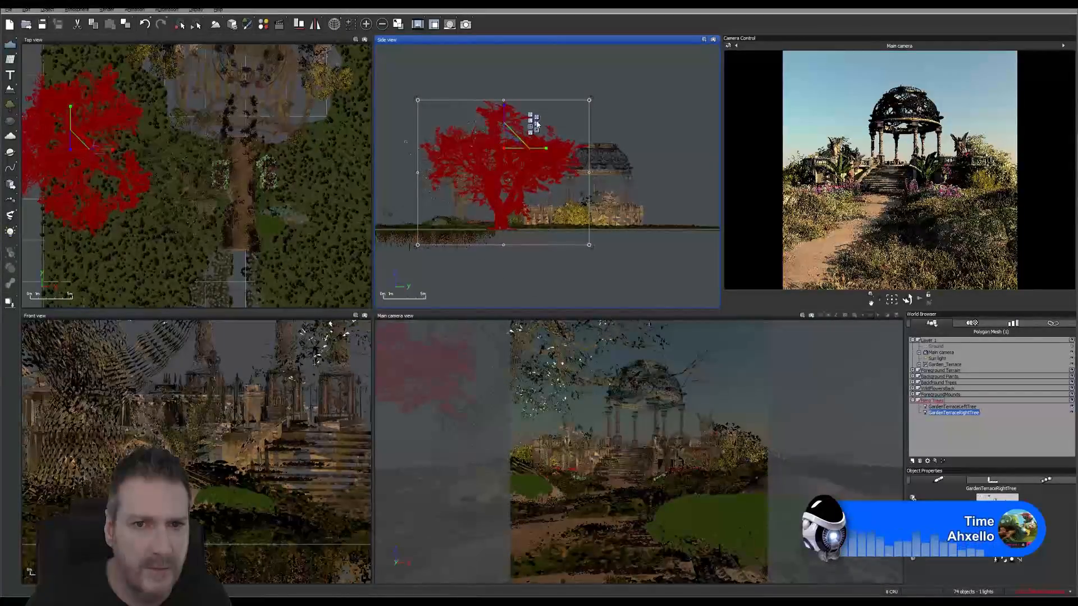
left_click(531, 115)
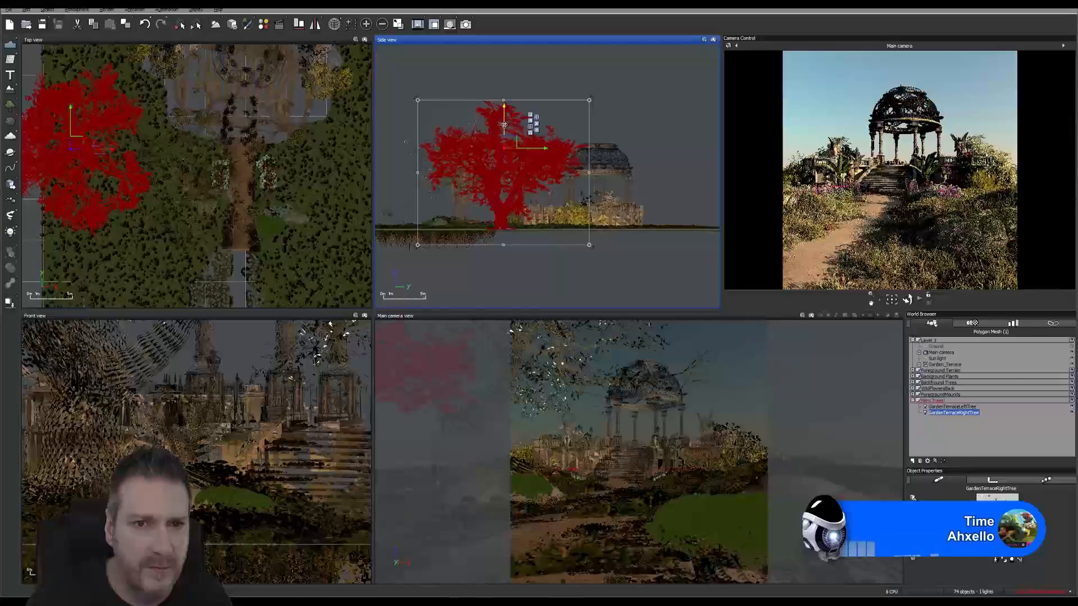
left_click_drag(504, 125, 504, 117)
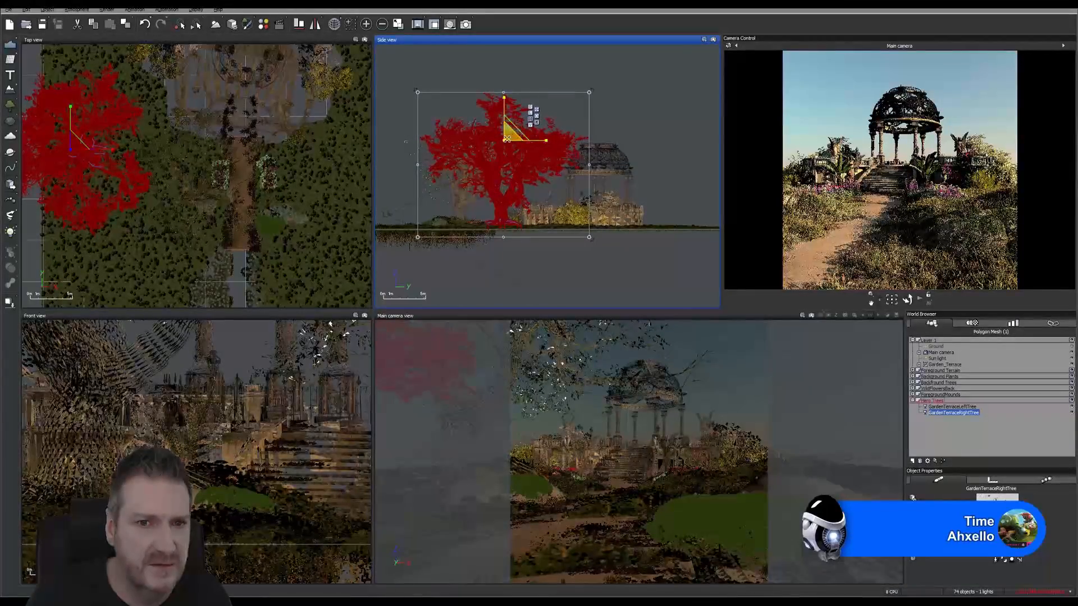
left_click_drag(508, 136, 526, 114)
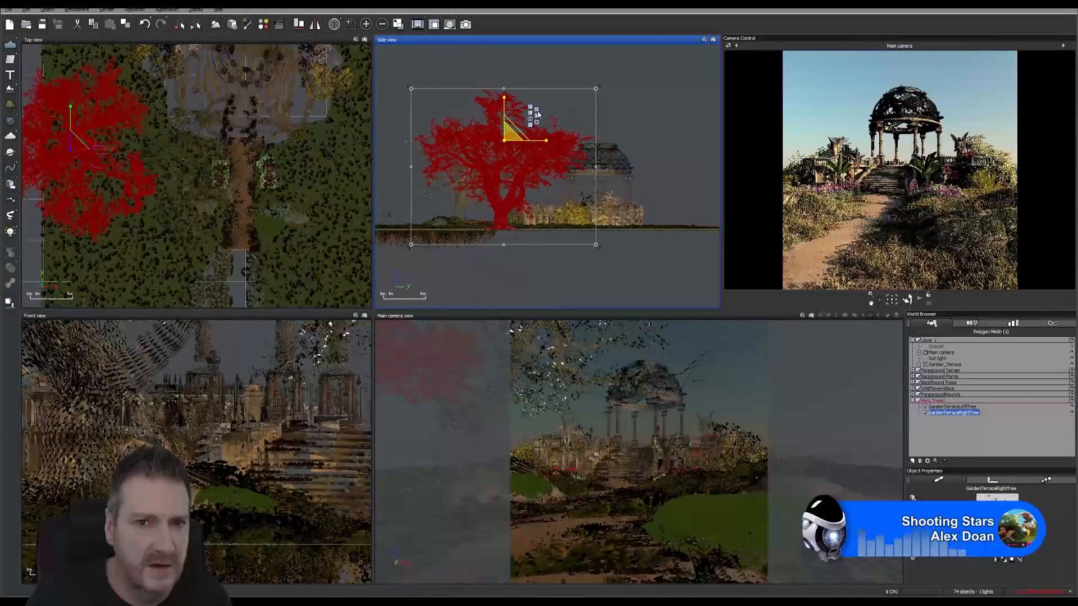
Move the tree across the path to its right side, with the trunk inside the main camera's frame.
mouse_move(179, 175)
right_mouse_down()
mouse_move(169, 143)
mouse_move(156, 165)
mouse_move(165, 173)
right_mouse_up()
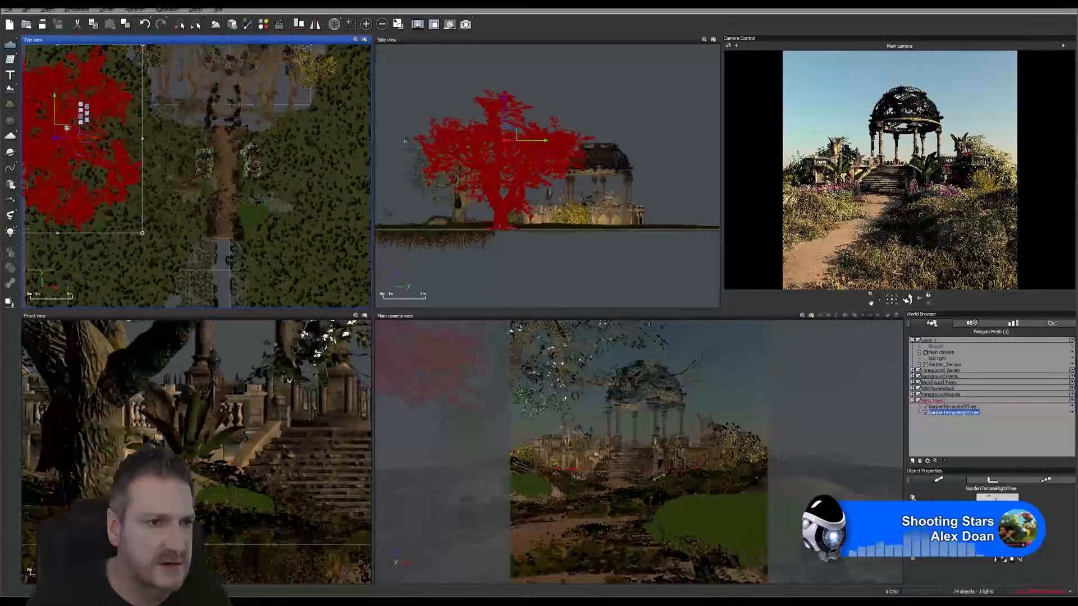
left_click_drag(106, 126, 315, 159)
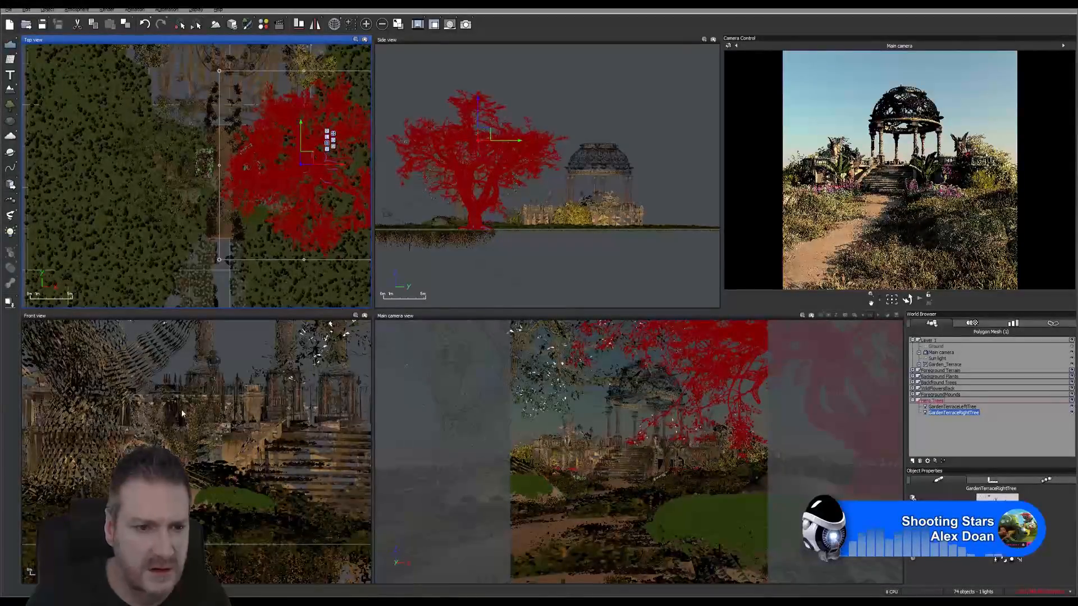
scroll(223, 434, "down", 5)
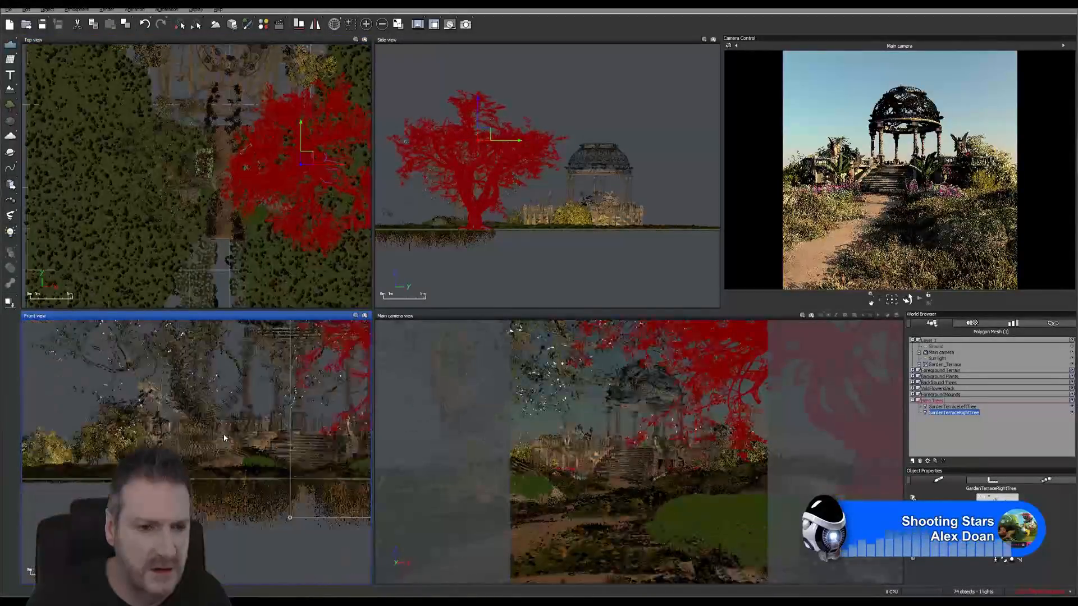
scroll(224, 434, "down", 3)
right_click_drag(223, 434, 119, 502)
right_click_drag(206, 227, 176, 234)
scroll(219, 185, "up", 2)
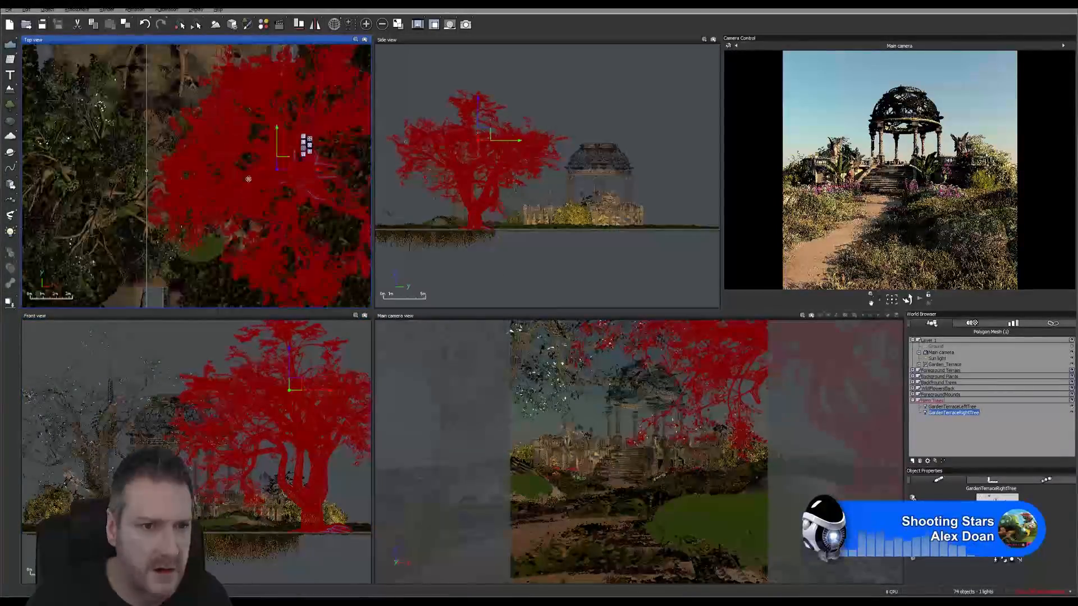
left_click_drag(289, 157, 251, 174)
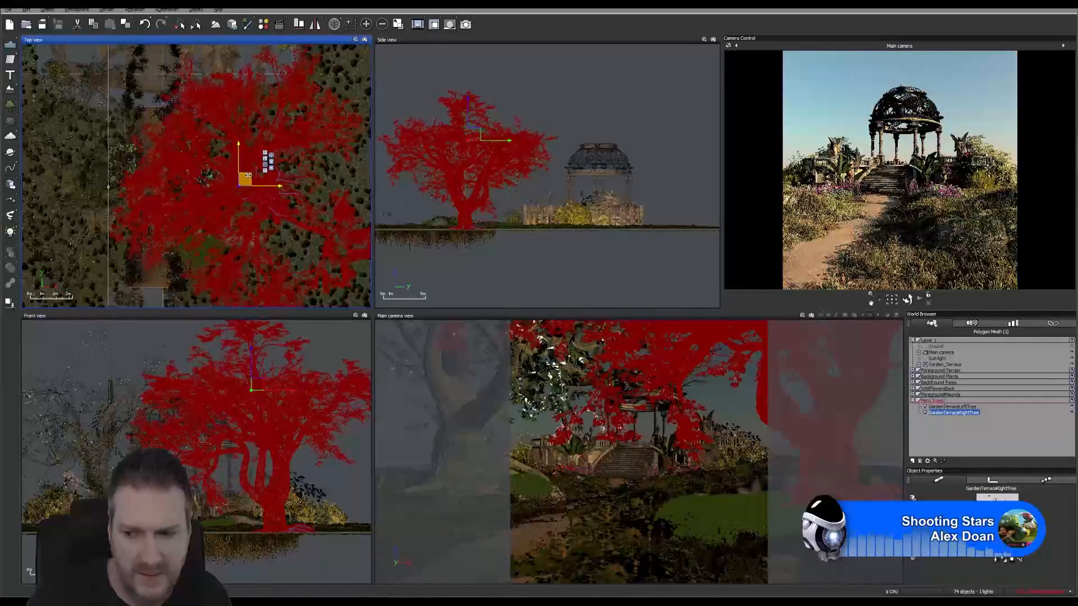
left_click_drag(251, 174, 218, 175)
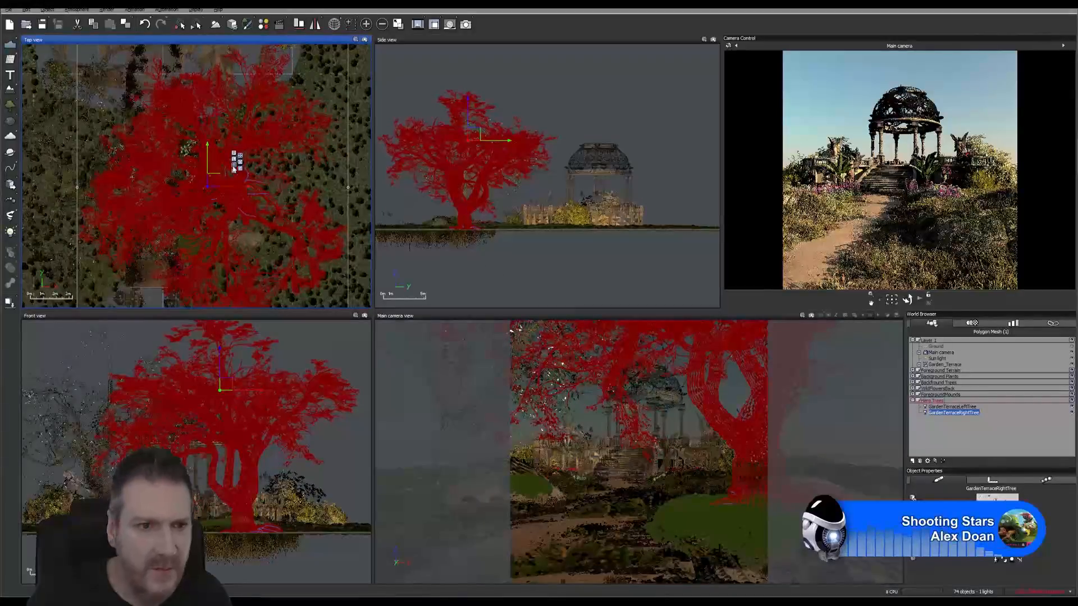
Rotate the tree about its vertical axis in the top view.
left_click(239, 163)
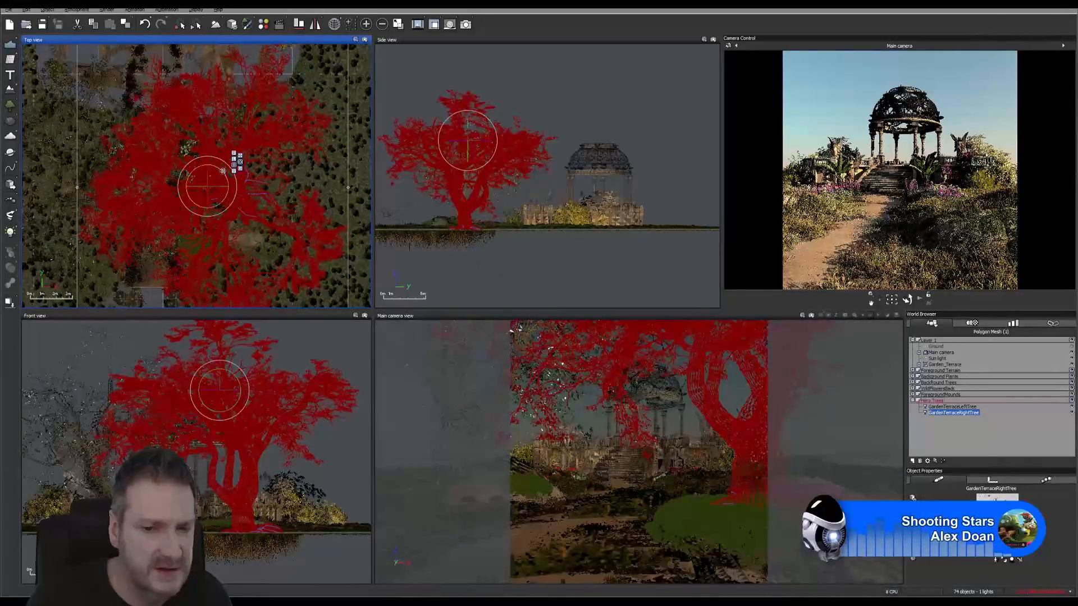
left_click_drag(223, 173, 189, 207)
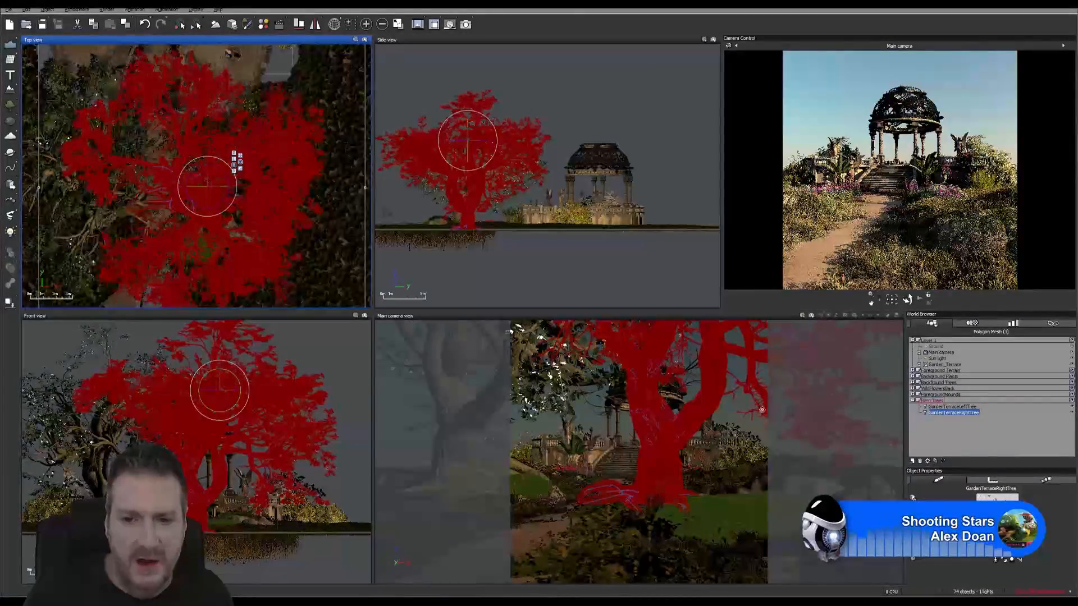
left_click(619, 271)
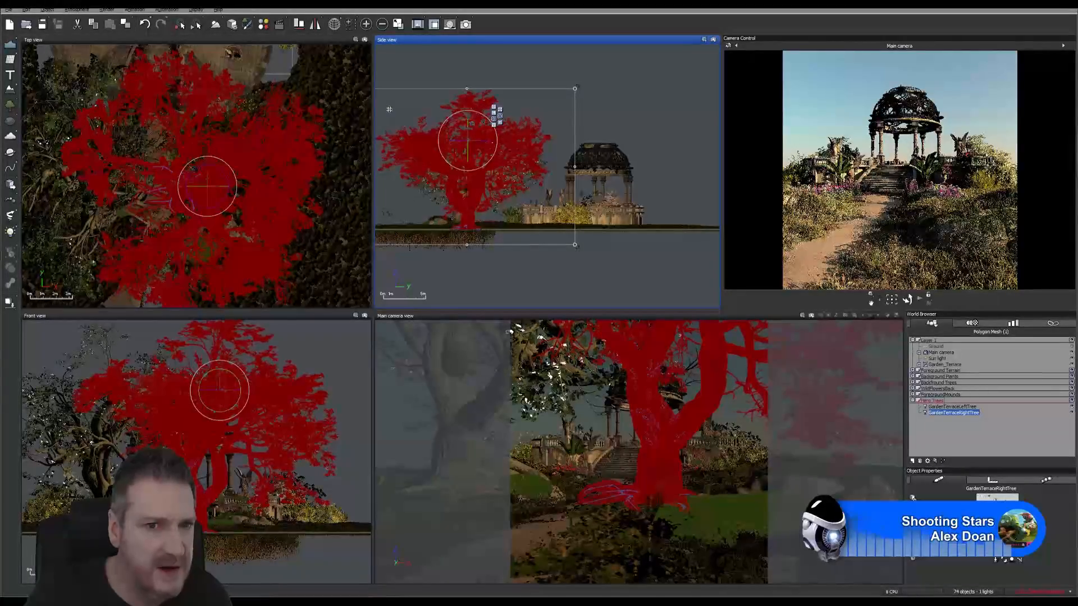
Reselect GardenTerraceRightTree and shift it along the X axis until its trunk frames the camera view's right edge, leaving the gazebo clear.
left_click(946, 353)
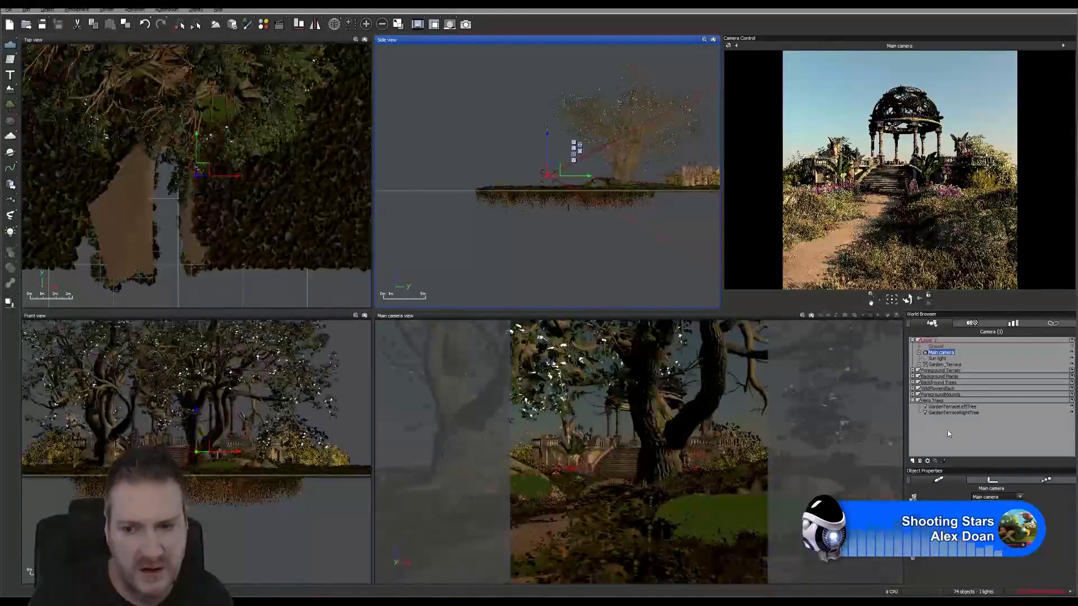
left_click(959, 412)
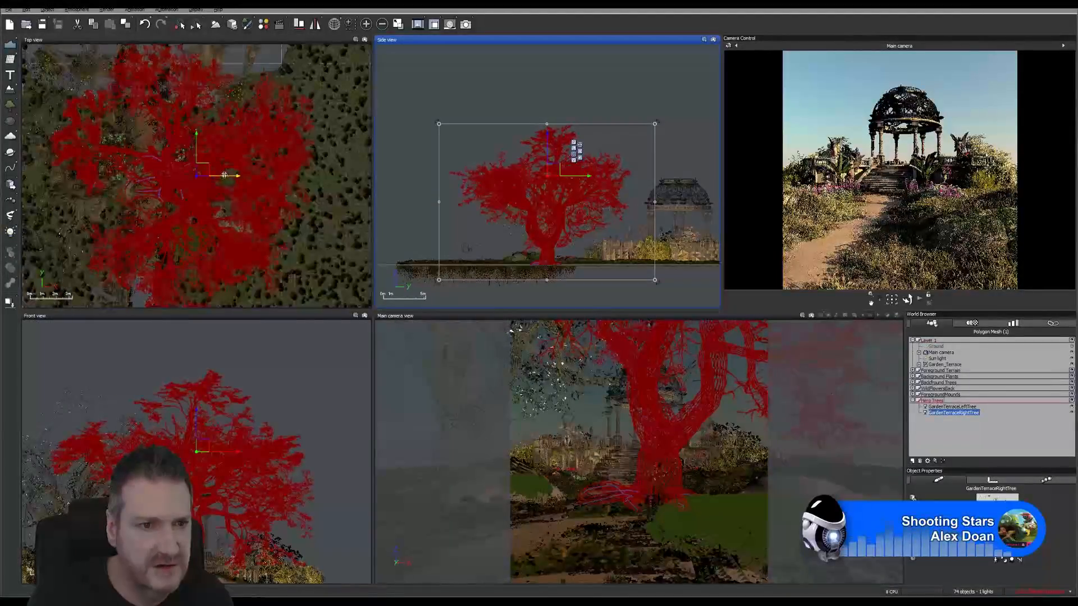
left_click(224, 175)
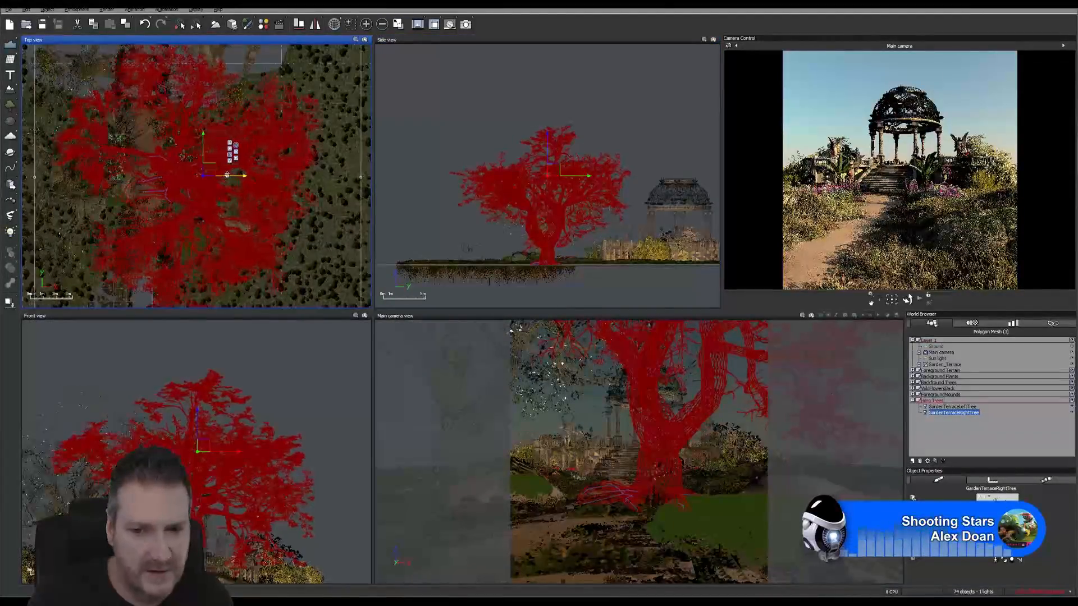
left_click_drag(227, 176, 276, 161)
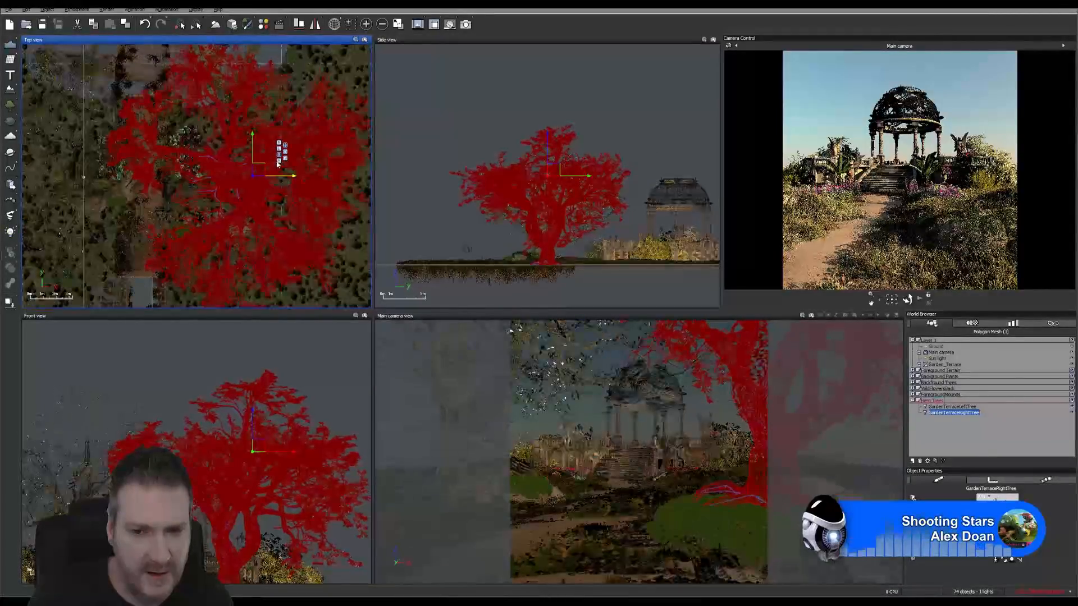
left_click_drag(277, 161, 271, 160)
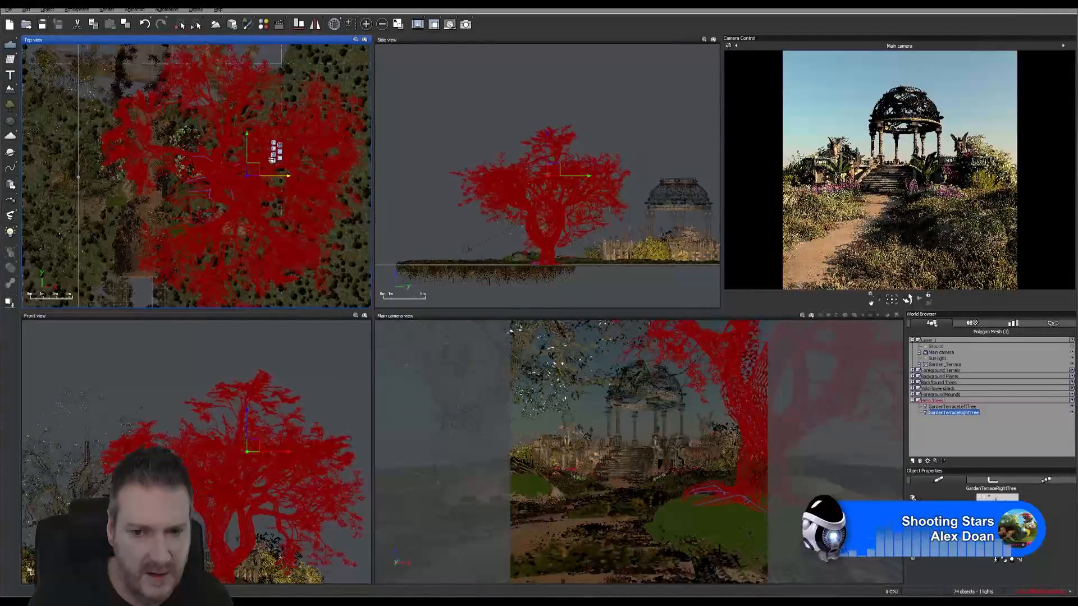
left_click_drag(271, 160, 268, 158)
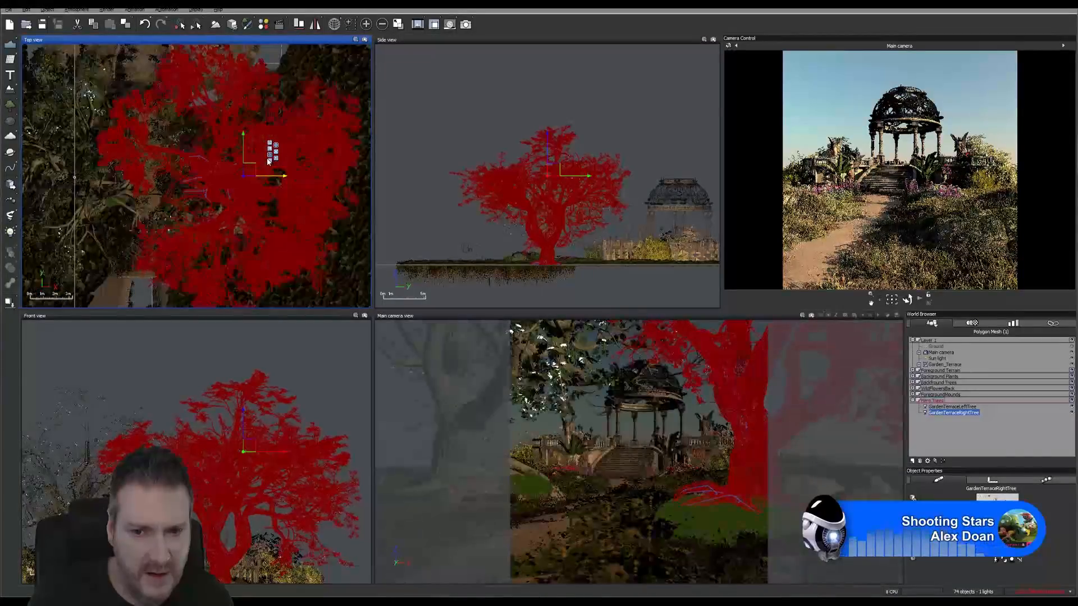
left_click_drag(268, 161, 271, 157)
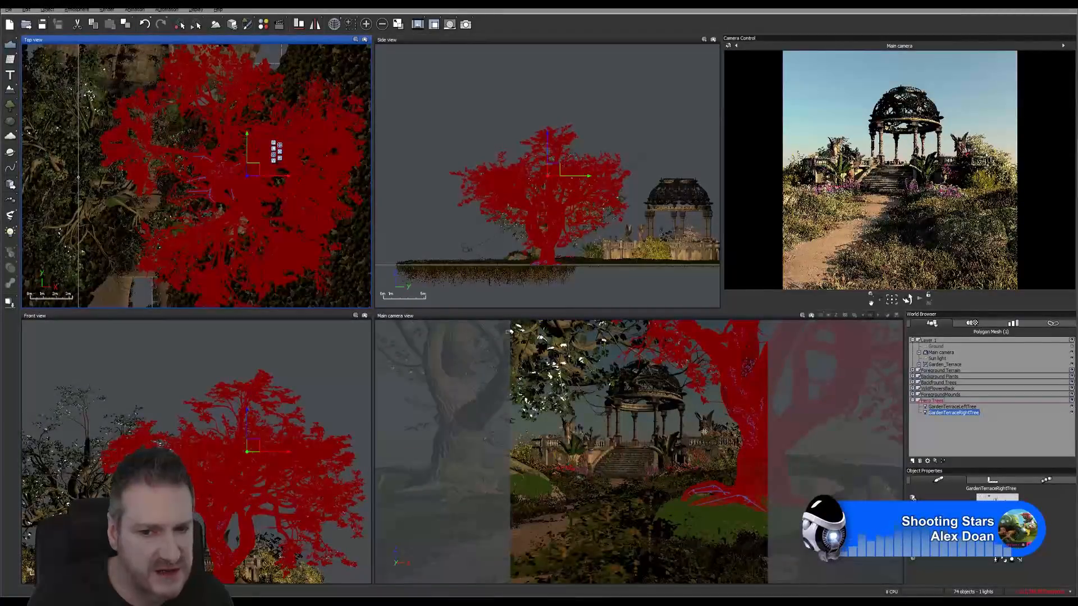
left_click(438, 92)
left_click(435, 86)
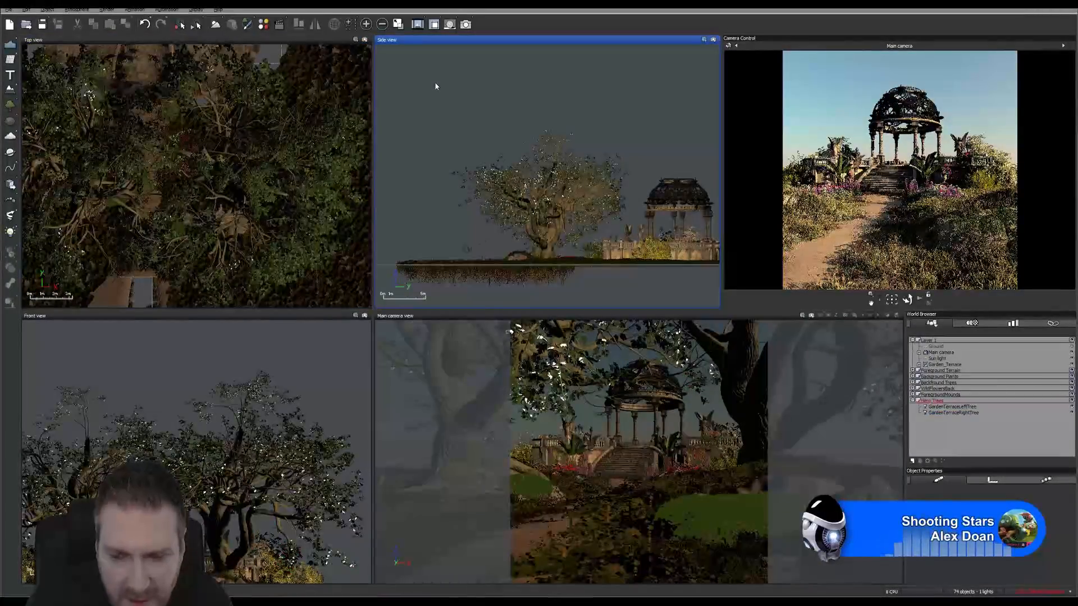
Examine the right tree's trunk base in the front view and acknowledge the fatal error dialog.
left_click(186, 405)
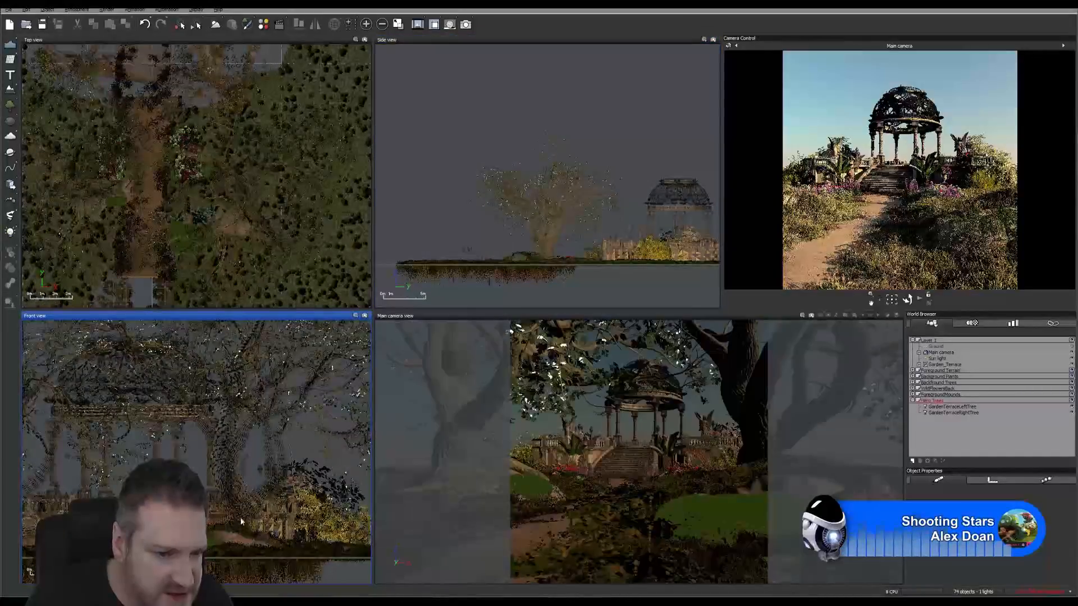
right_click_drag(160, 456, 224, 423)
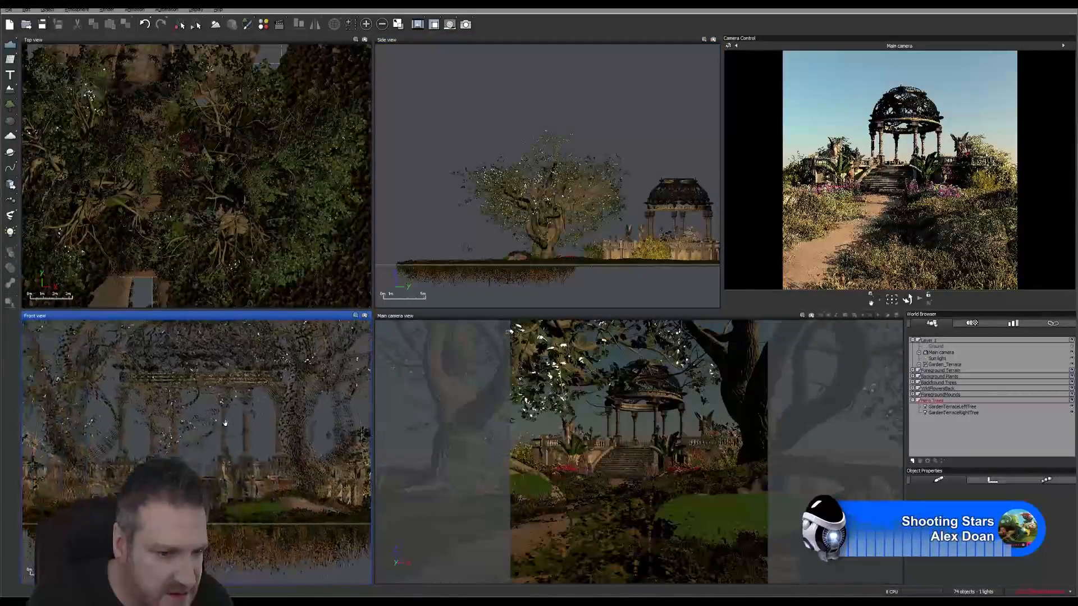
scroll(297, 501, "up", 3)
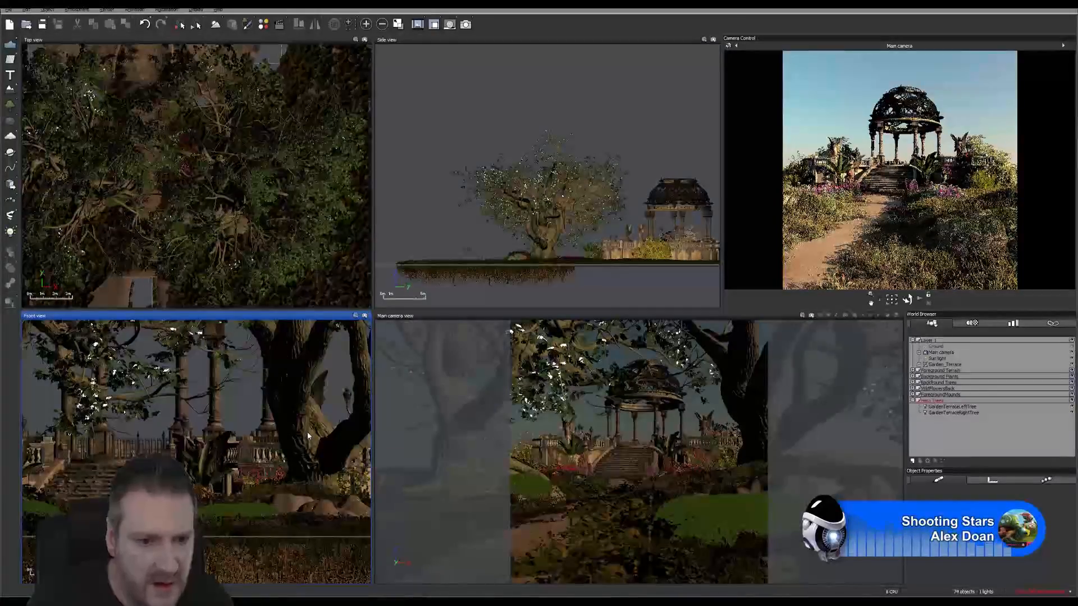
left_click(948, 413)
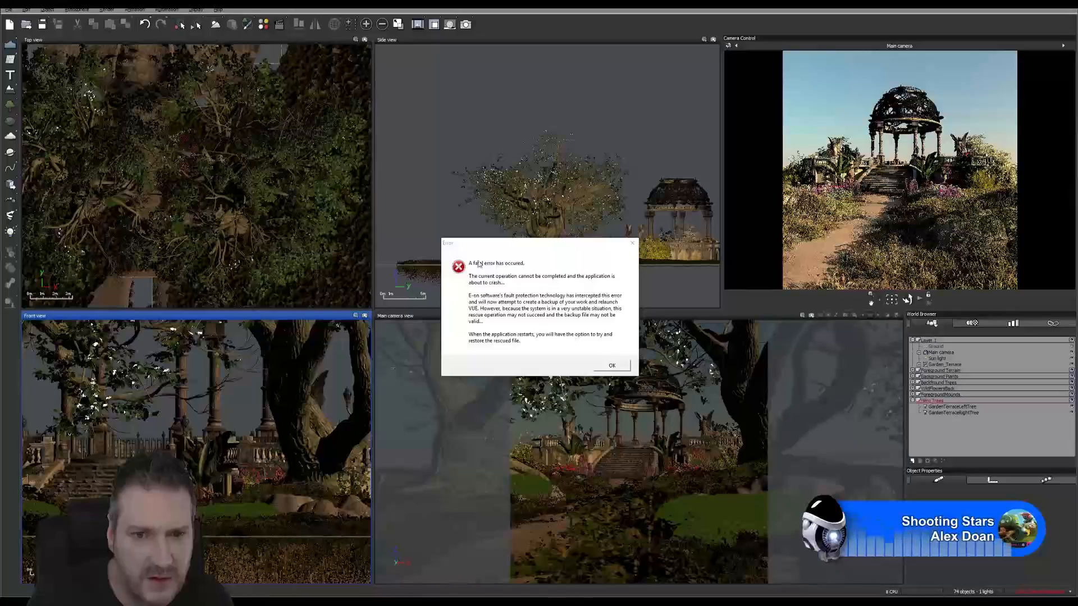
left_click(612, 366)
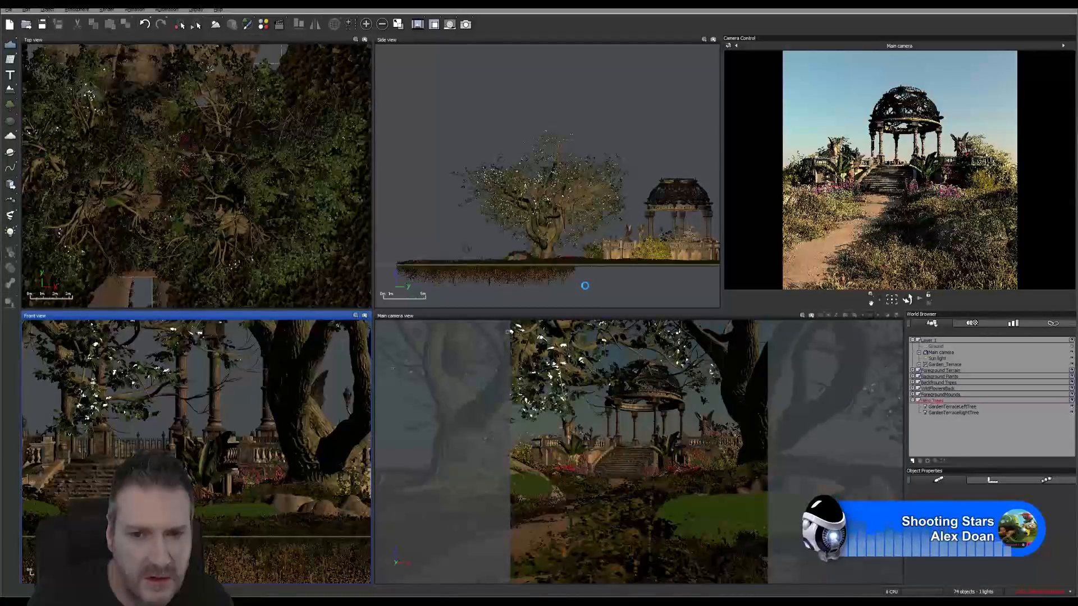